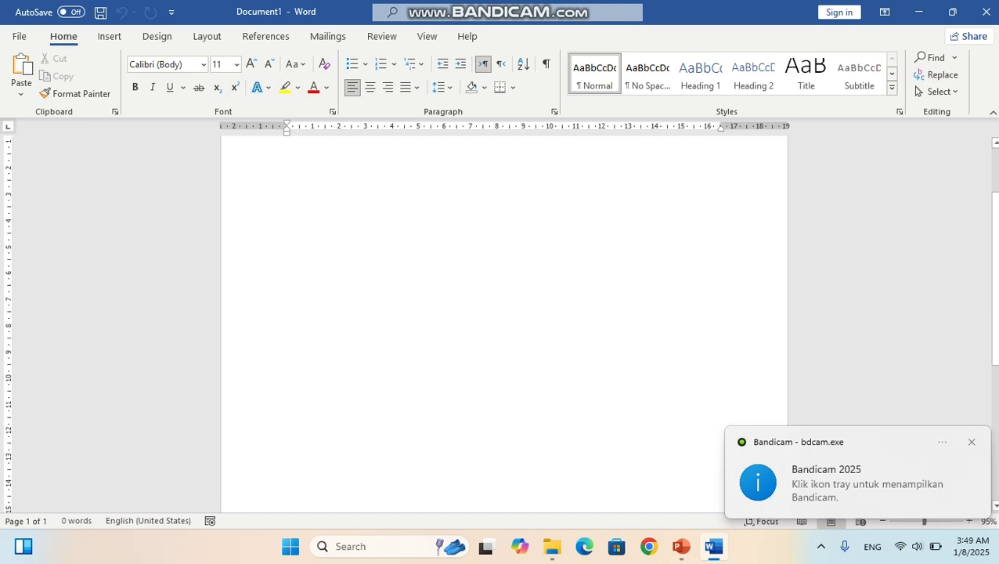
Step: Switch to the Struktur Makalah presentation in PowerPoint and copy the whole numbered structure list from slide 3
scroll(504, 313, "up", 5)
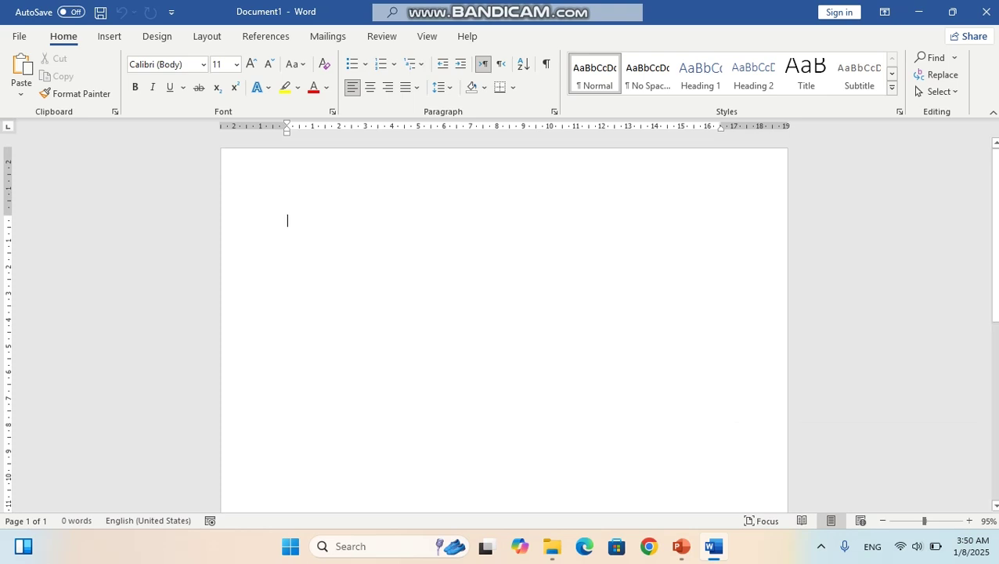
left_click(681, 546)
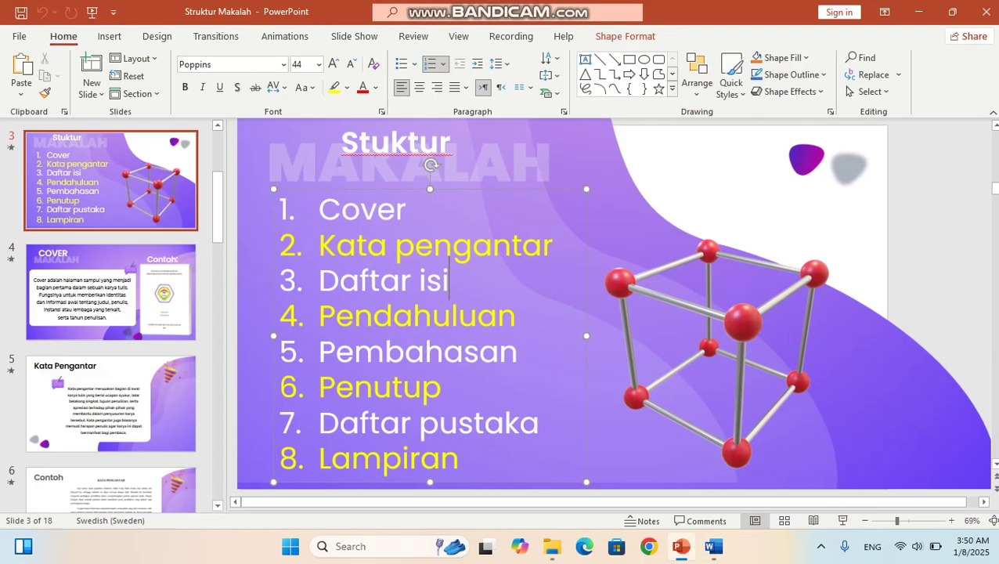
left_click(368, 243)
key("ctrl+a")
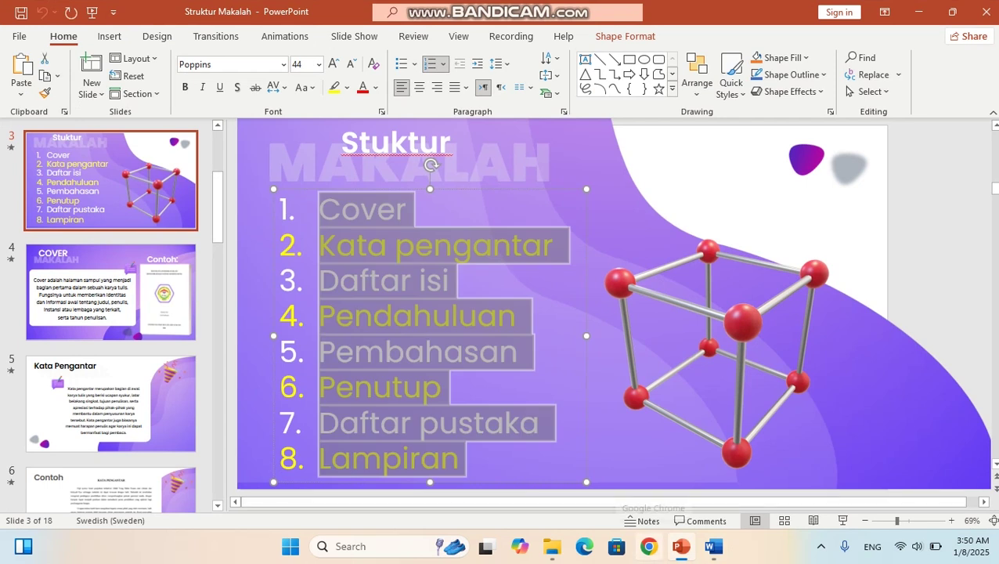
Step: Switch to Chrome and open ChatGPT
left_click(649, 547)
left_click(464, 372)
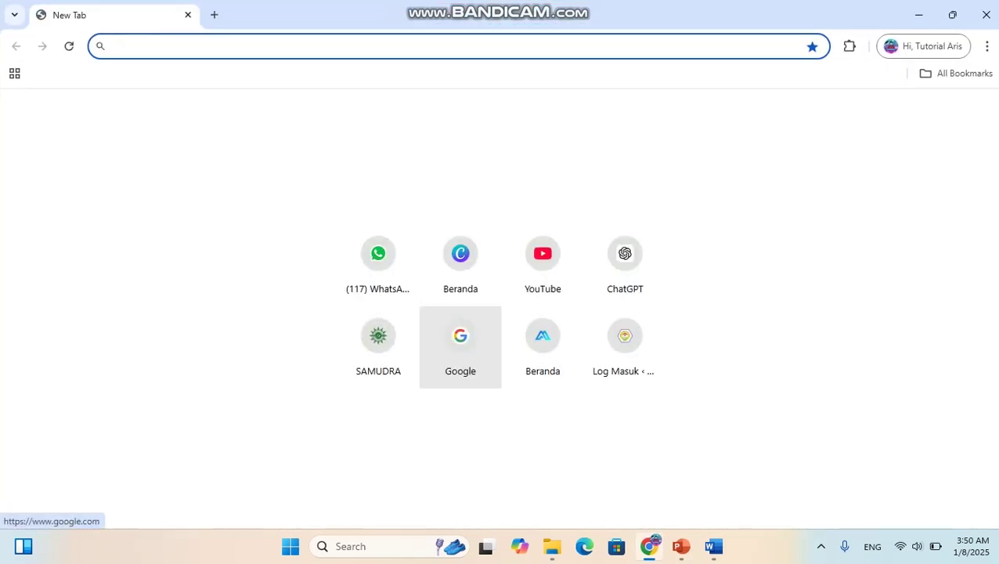
left_click(624, 262)
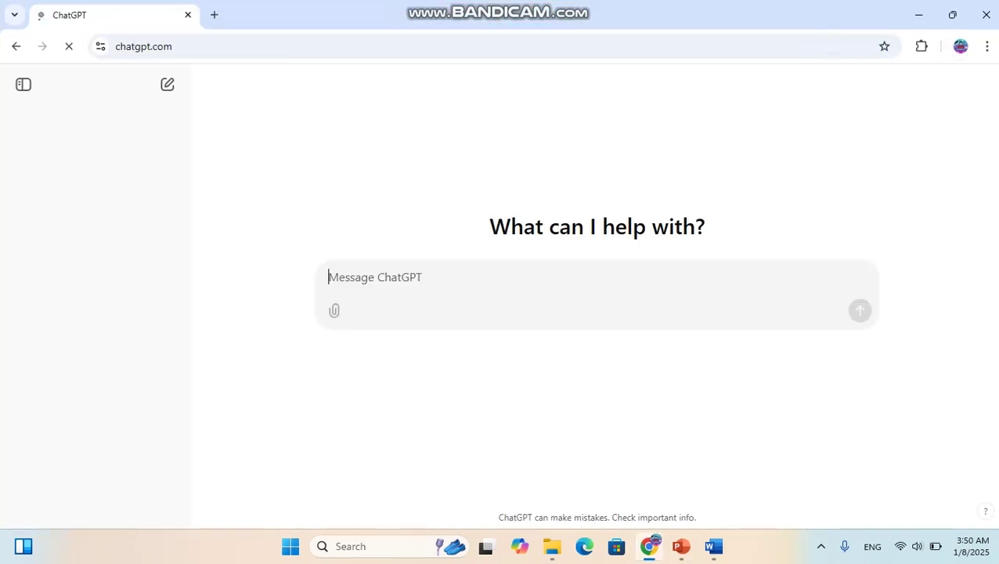
left_click(552, 547)
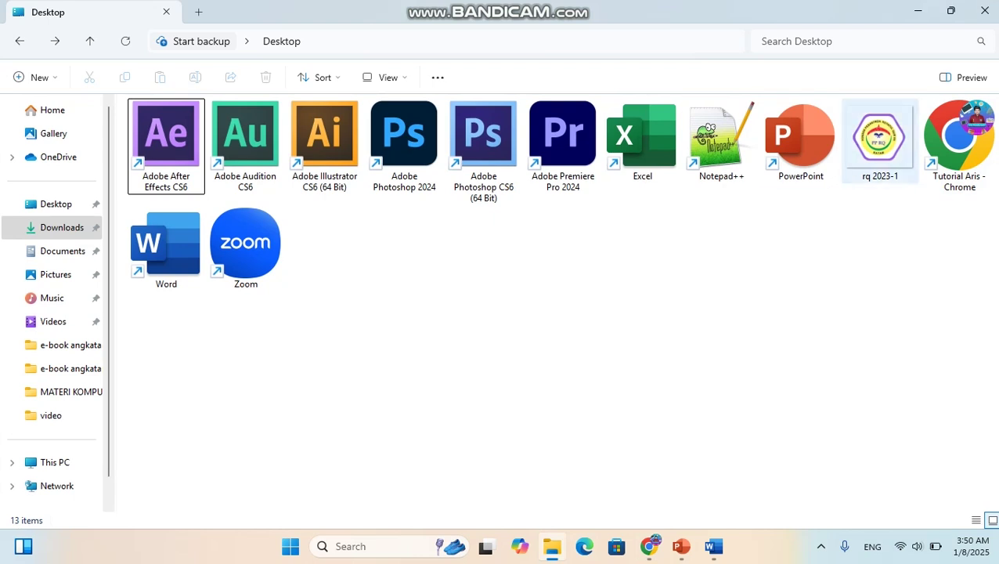
left_click(681, 547)
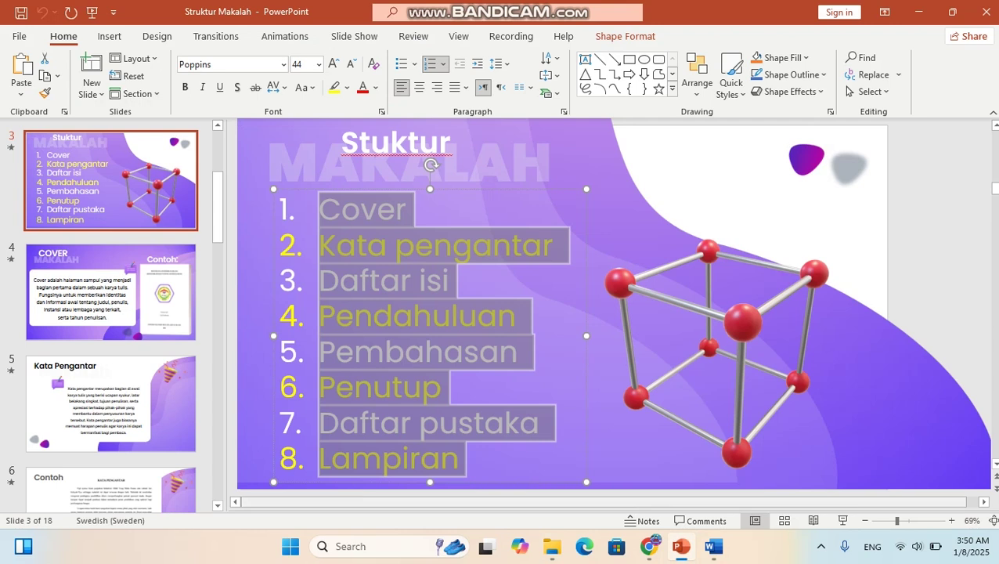
left_click(650, 547)
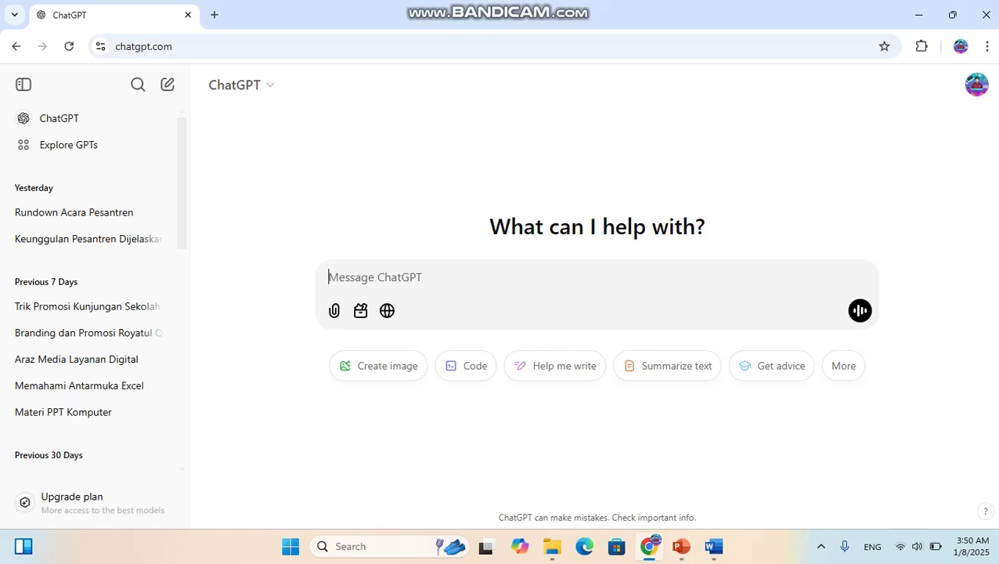
Step: Send ChatGPT the prompt "buatkan makalah tentang pendidikan:" followed by the copied structure list from Cover to Lampiran
type("buatkan makalah tentang pendidikan")
key("BackSpace")
type(":")
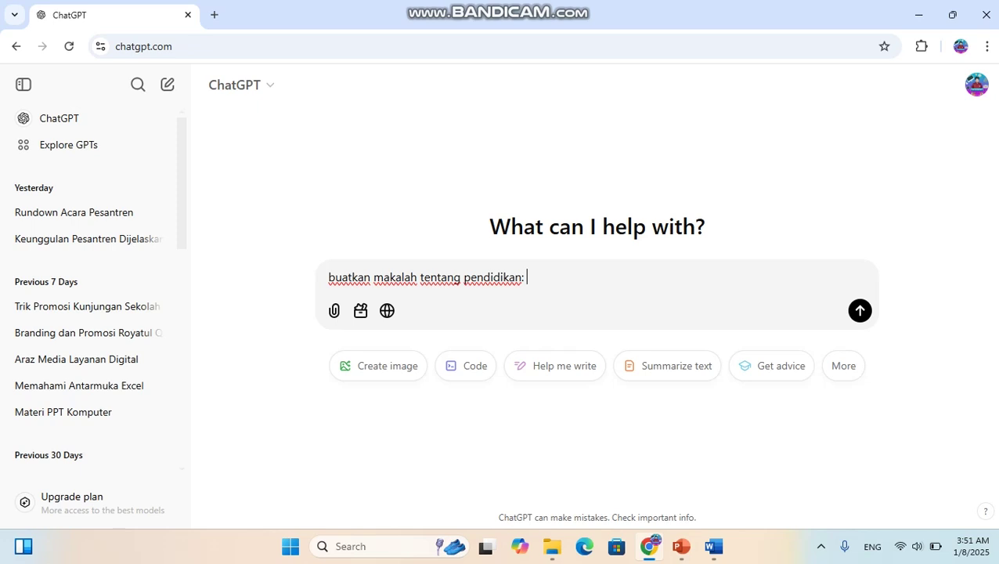
key("ctrl+v")
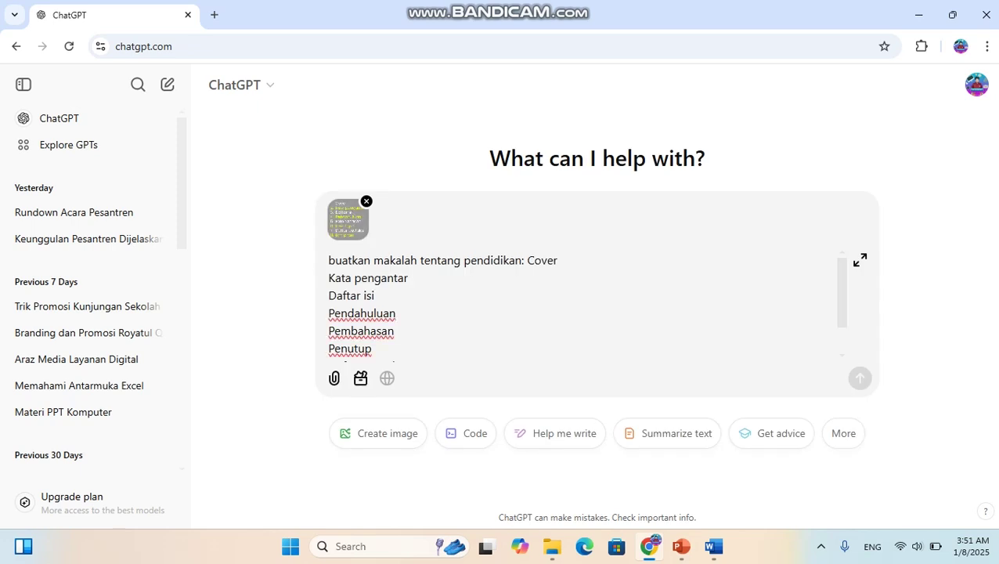
scroll(457, 306, "down", 1)
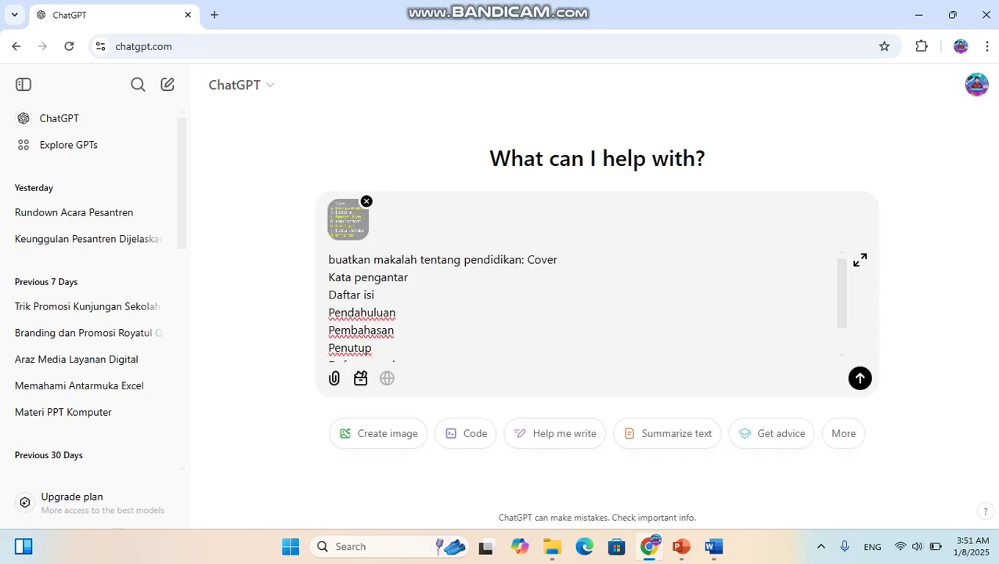
scroll(458, 305, "up", 1)
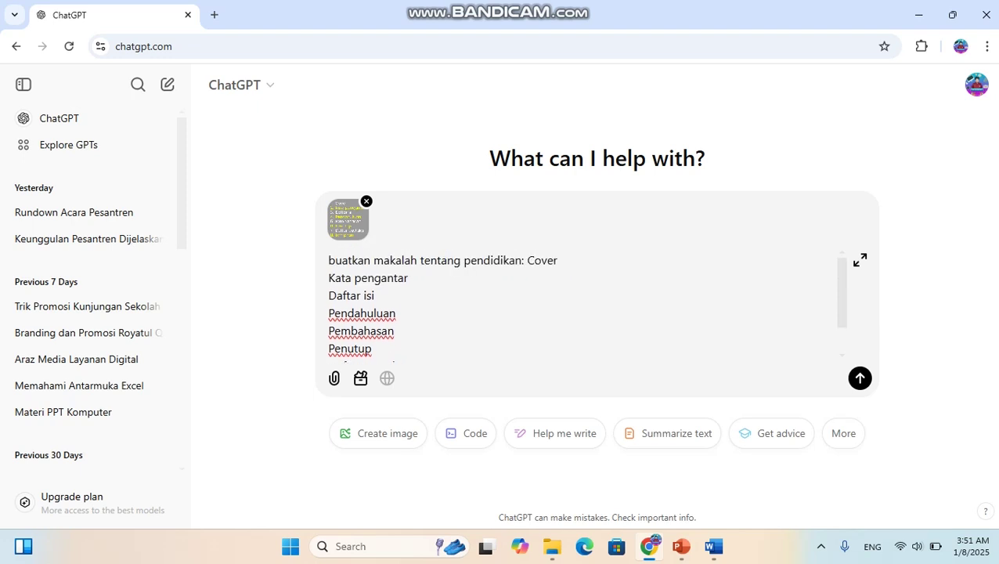
scroll(579, 305, "down", 1)
scroll(580, 305, "up", 1)
scroll(580, 305, "down", 1)
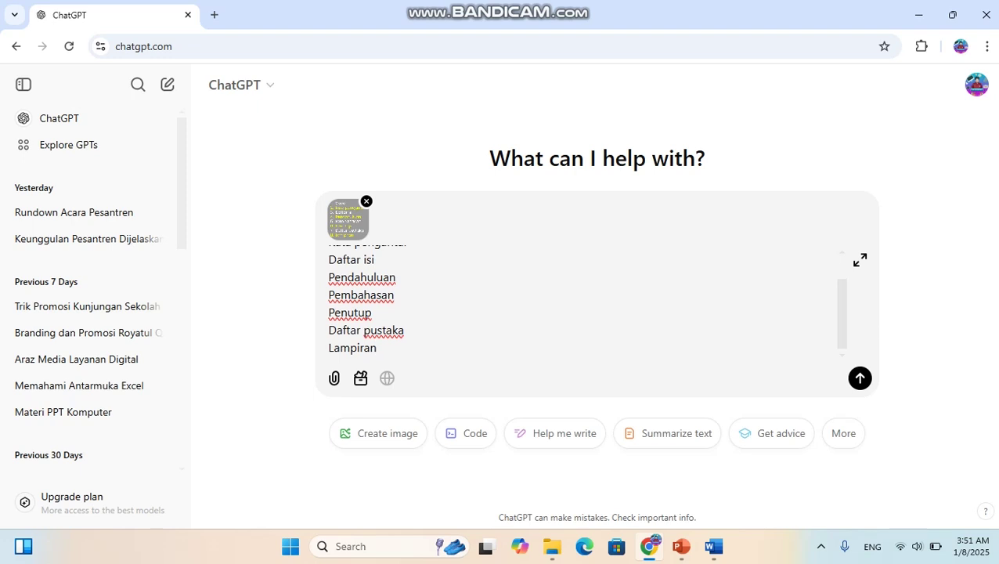
key("Return")
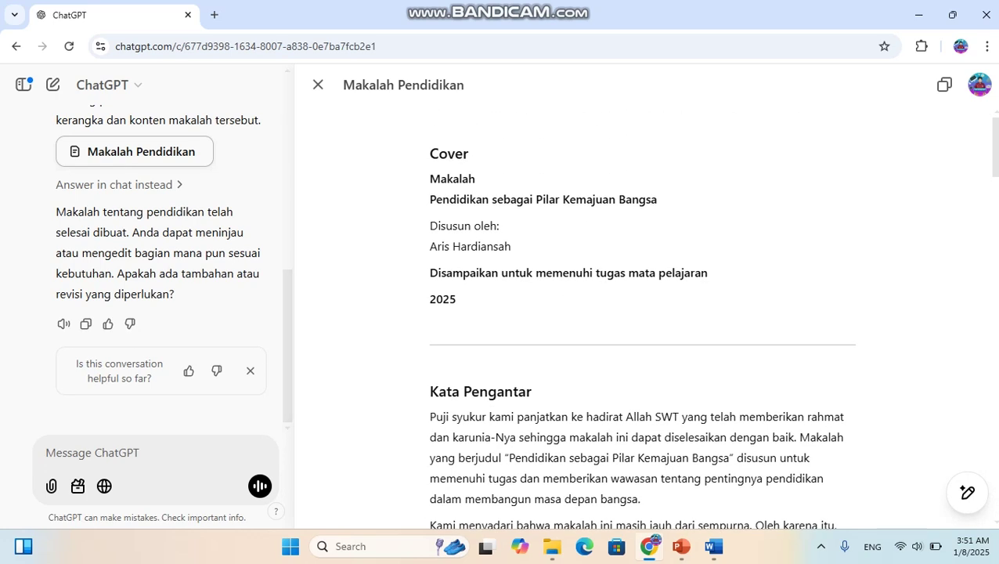
Step: Check the structure list on the PowerPoint slide and return to the generated paper in Chrome
left_click(682, 546)
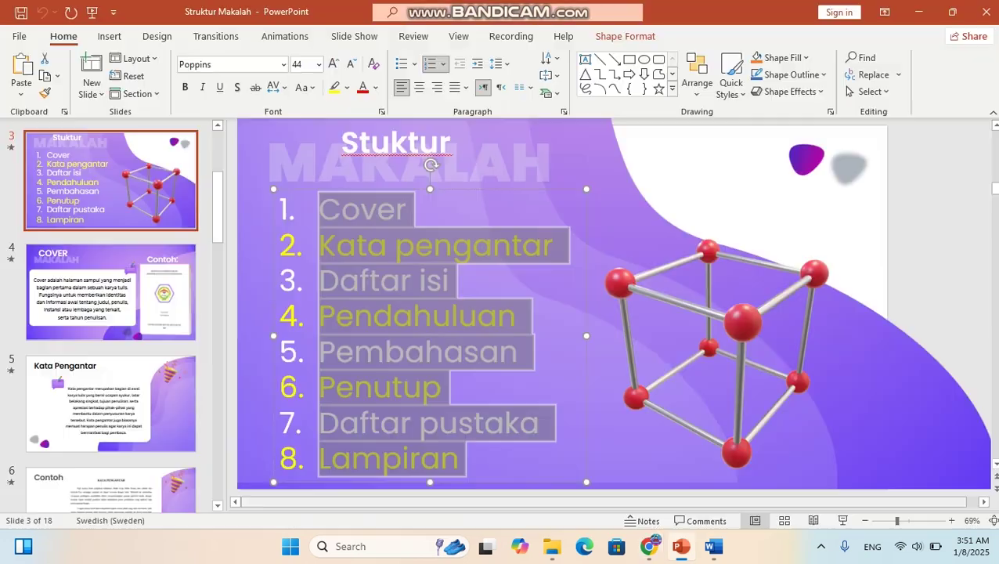
left_click(387, 242)
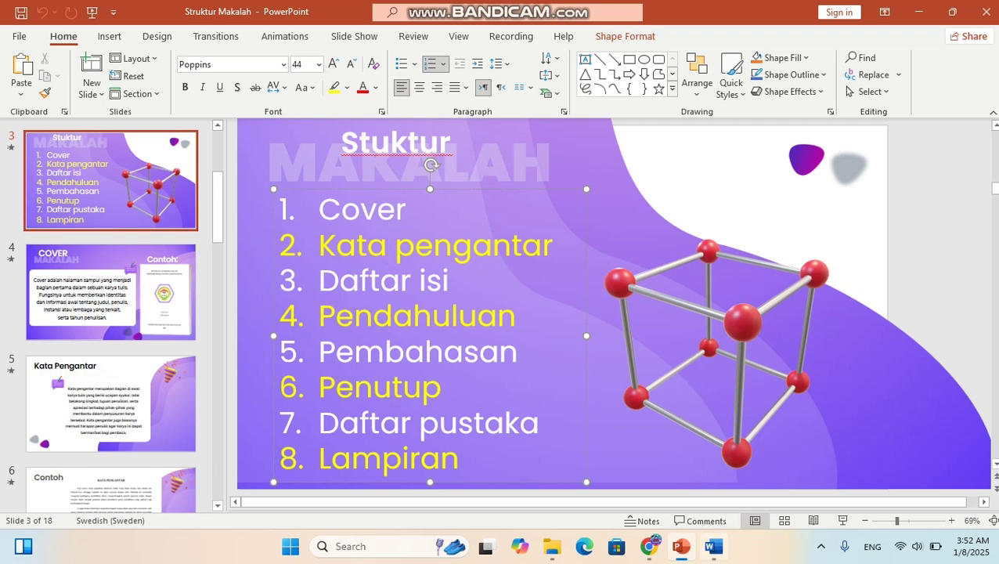
left_click(649, 546)
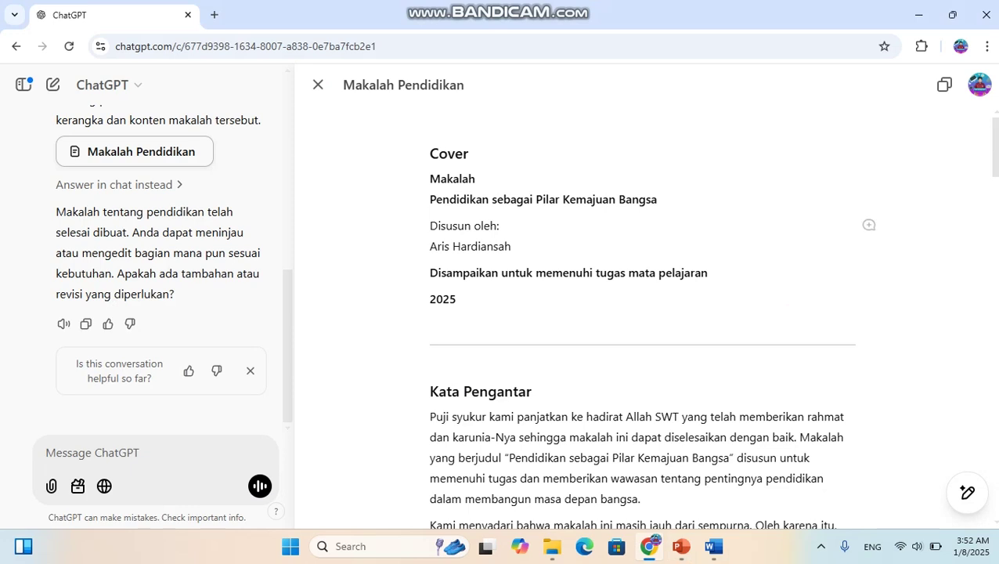
Step: Copy the entire generated Makalah Pendidikan text, from the Cover heading through the end of Lampiran
scroll(866, 224, "down", 15)
scroll(642, 314, "down", 5)
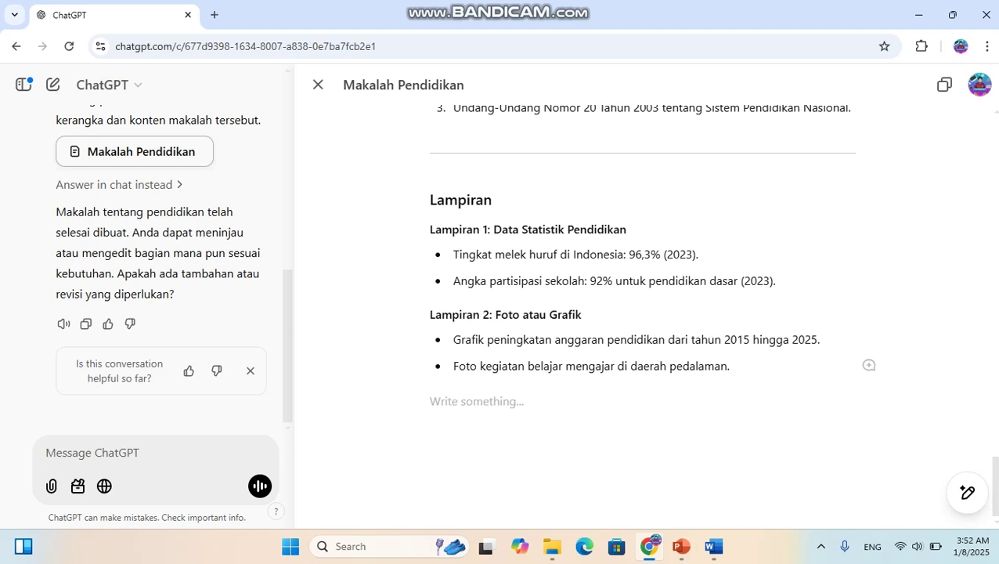
left_click_drag(734, 368, 426, 133)
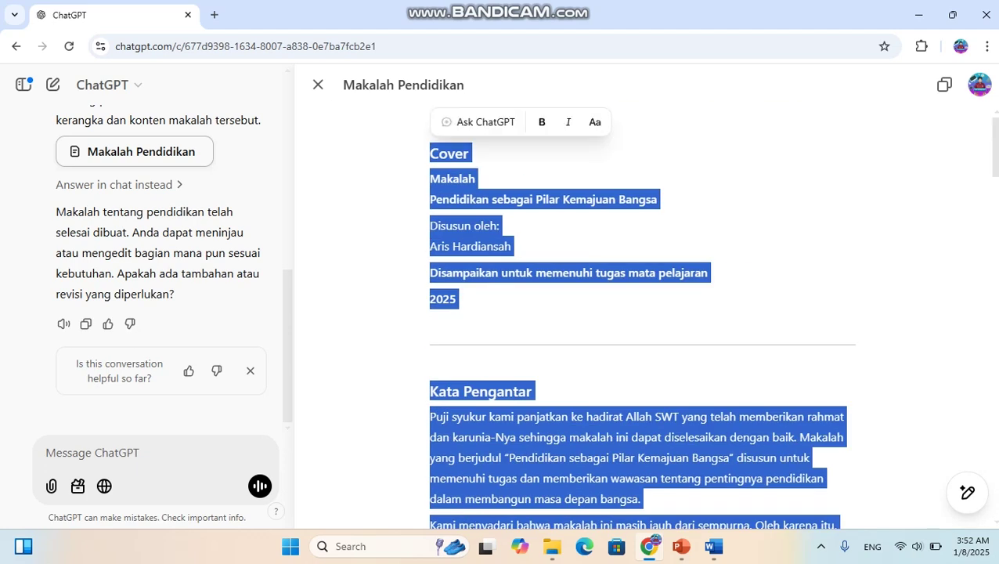
right_click(441, 162)
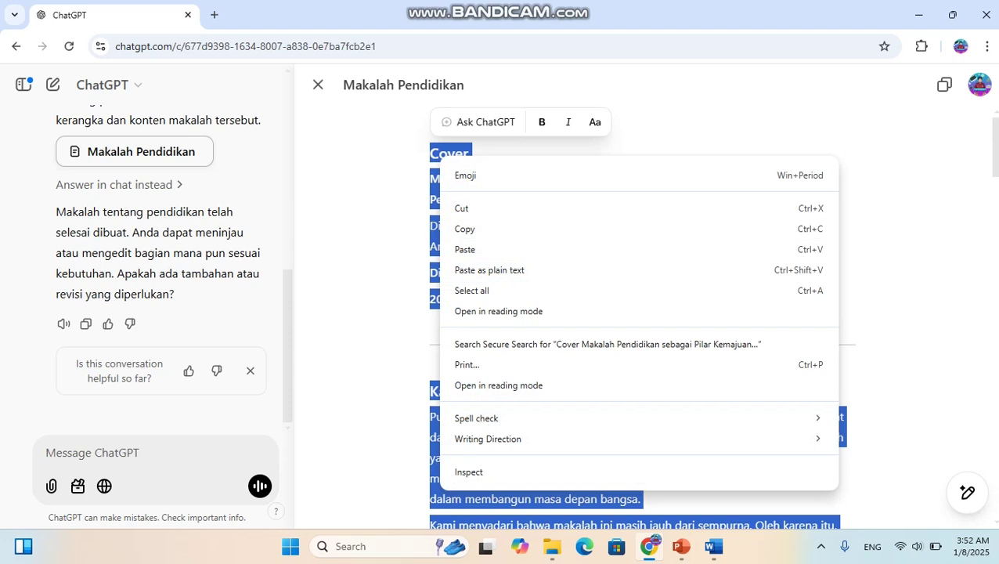
left_click(465, 229)
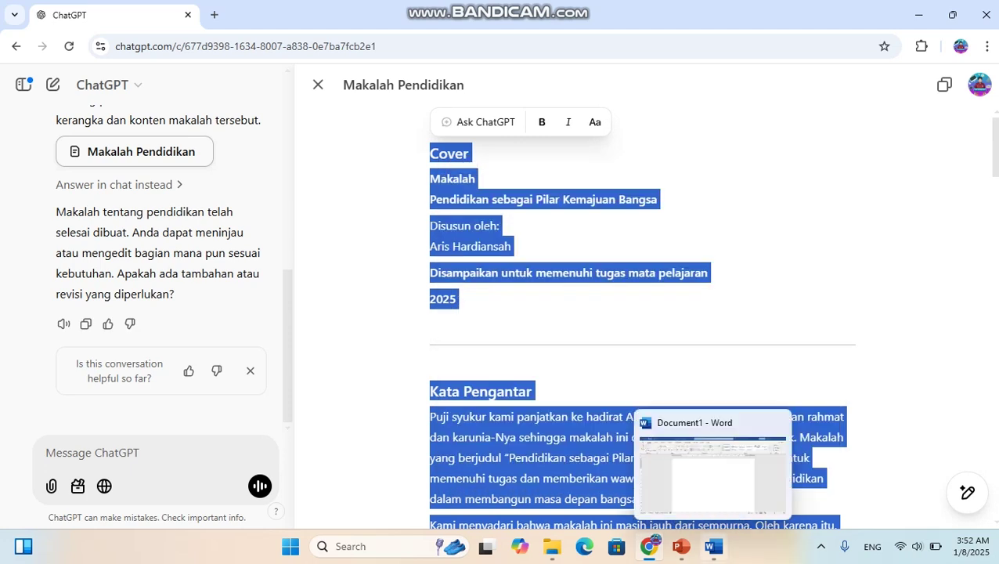
Step: Paste the copied paper into the blank Word document and return to its first page
left_click(713, 546)
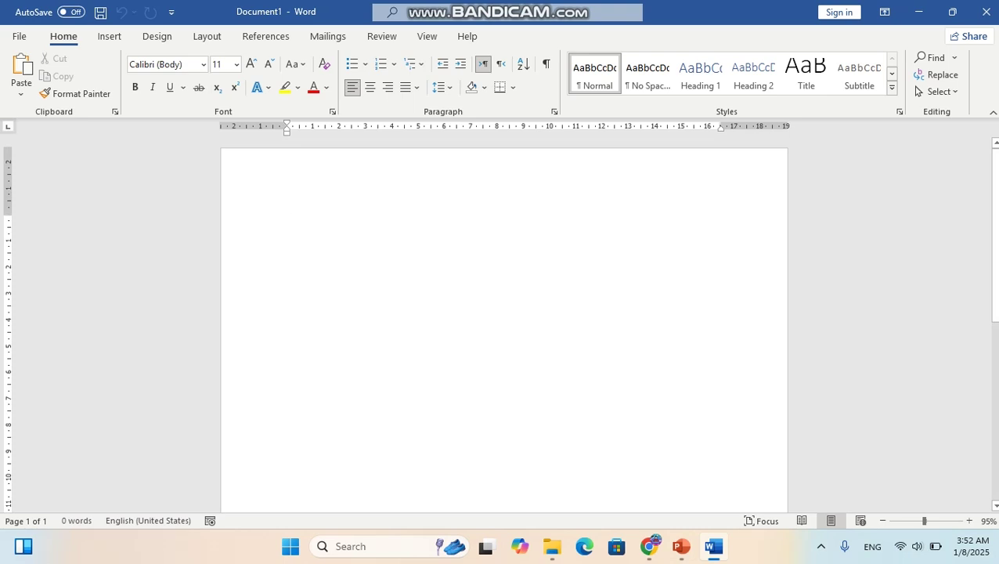
key("ctrl+v")
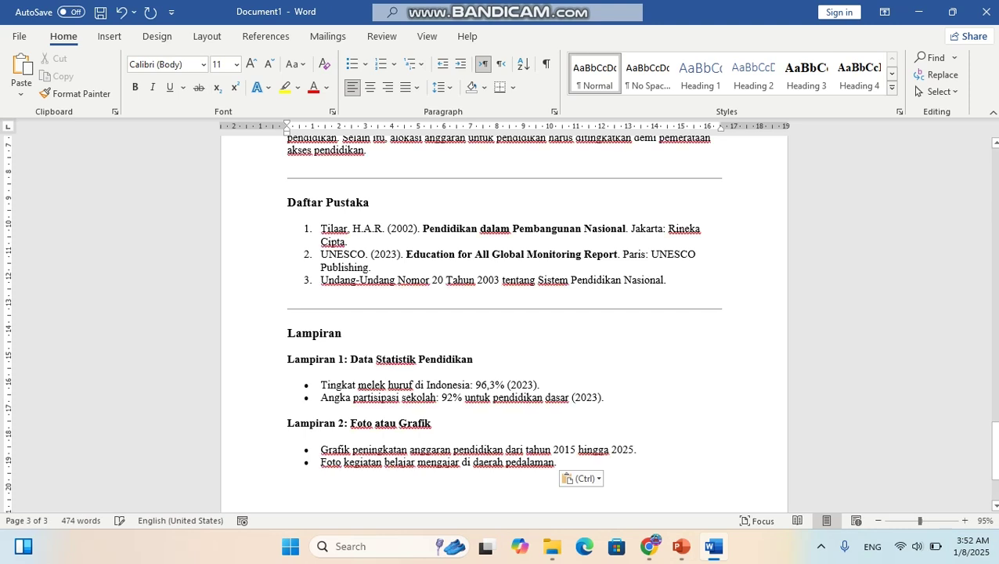
left_click_drag(994, 447, 994, 179)
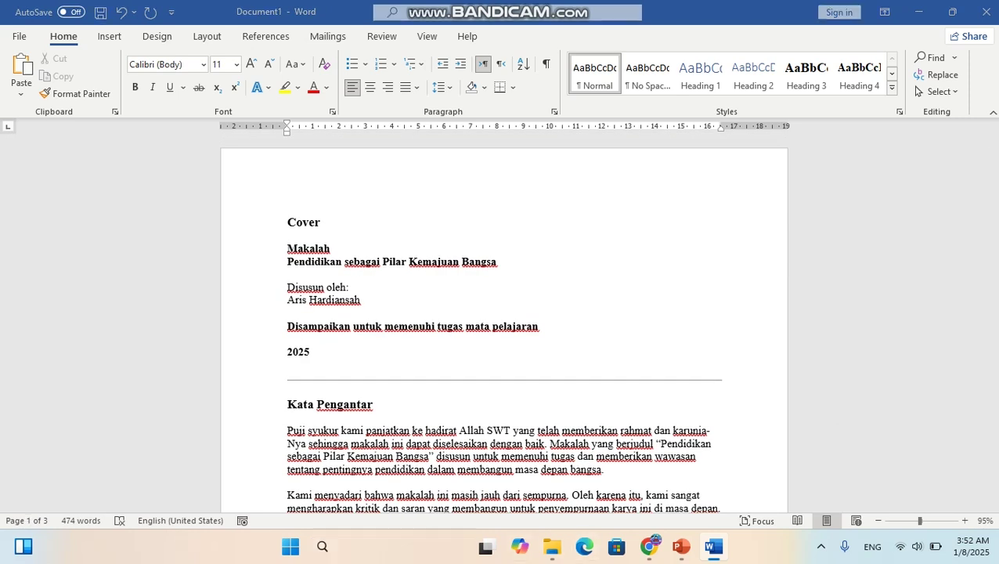
Step: Open Notepad in a maximized window and paste the copied paper into the untitled tab as plain text
left_click(368, 546)
type("note")
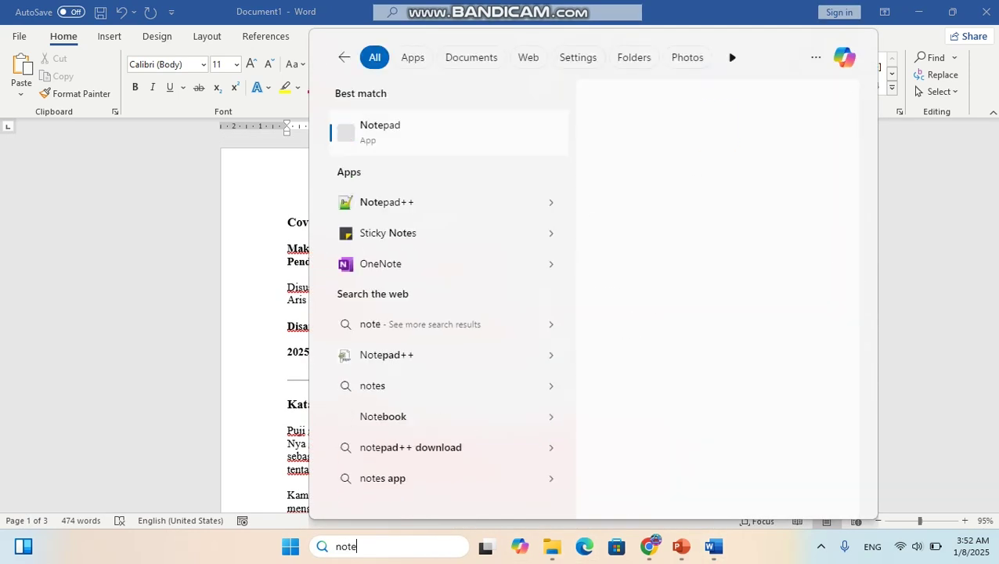
left_click(627, 237)
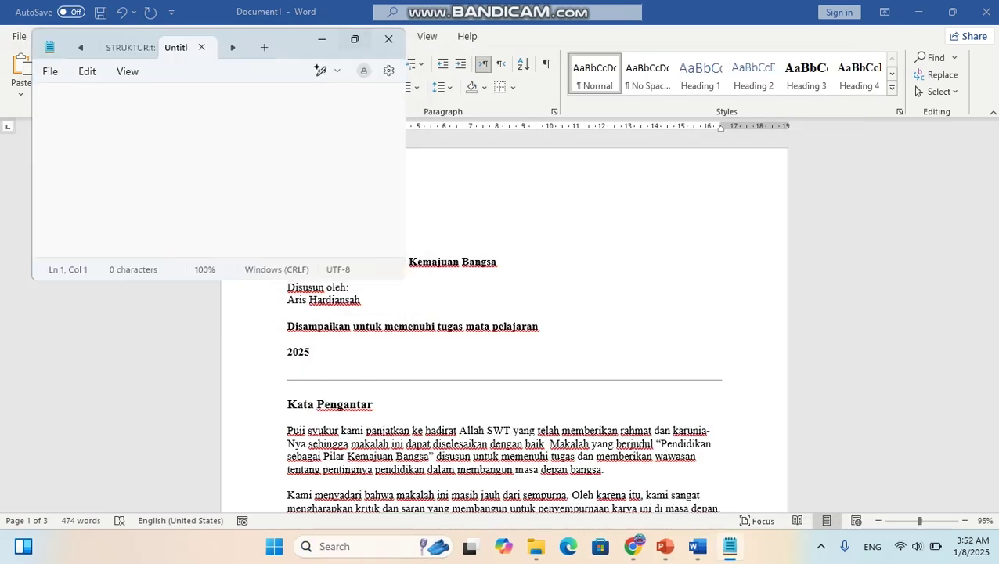
left_click(354, 38)
key("ctrl+v")
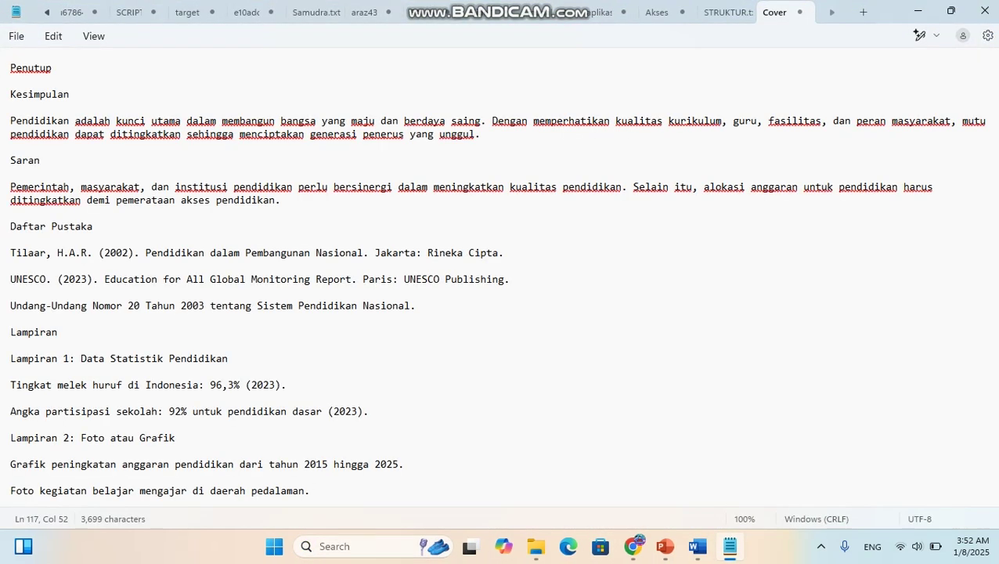
scroll(500, 282, "up", 12)
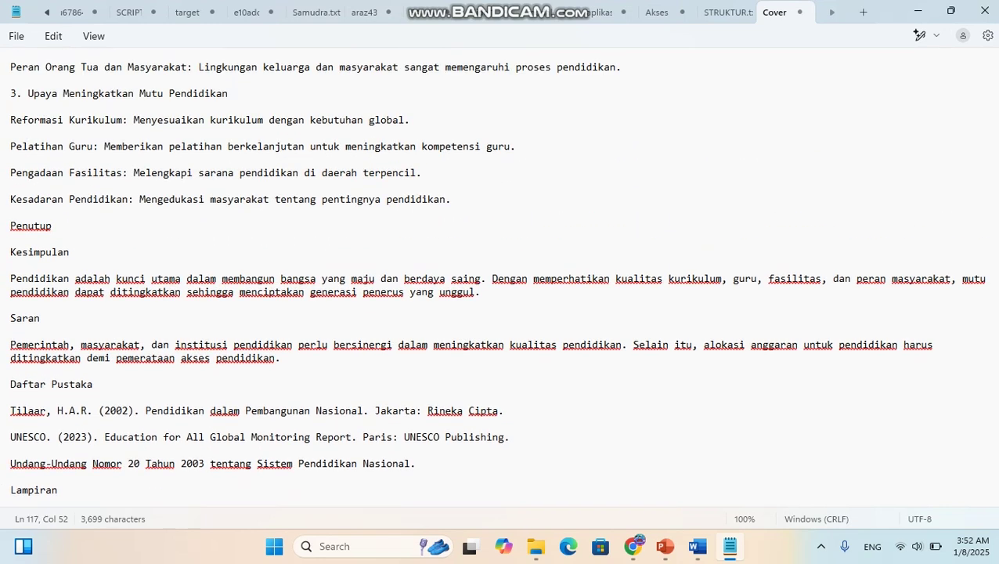
scroll(500, 281, "up", 18)
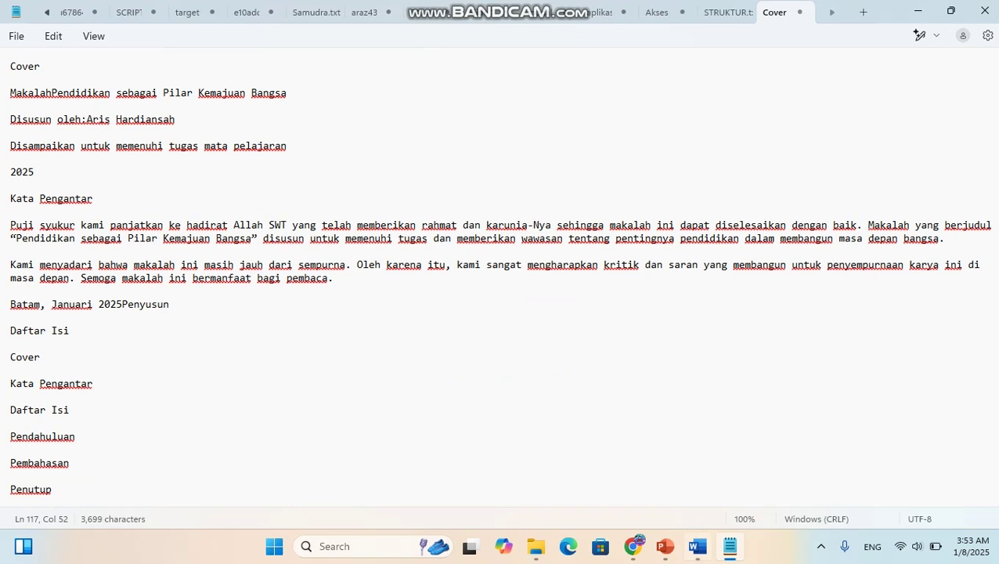
Step: Switch to Word and undo the formatted paste in the document
key("alt+Tab")
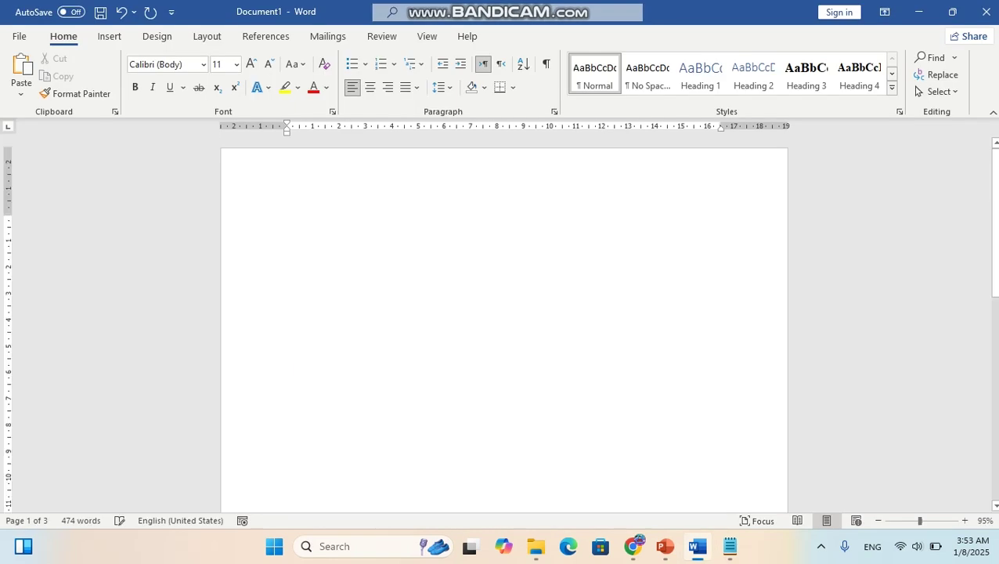
key("ctrl+z")
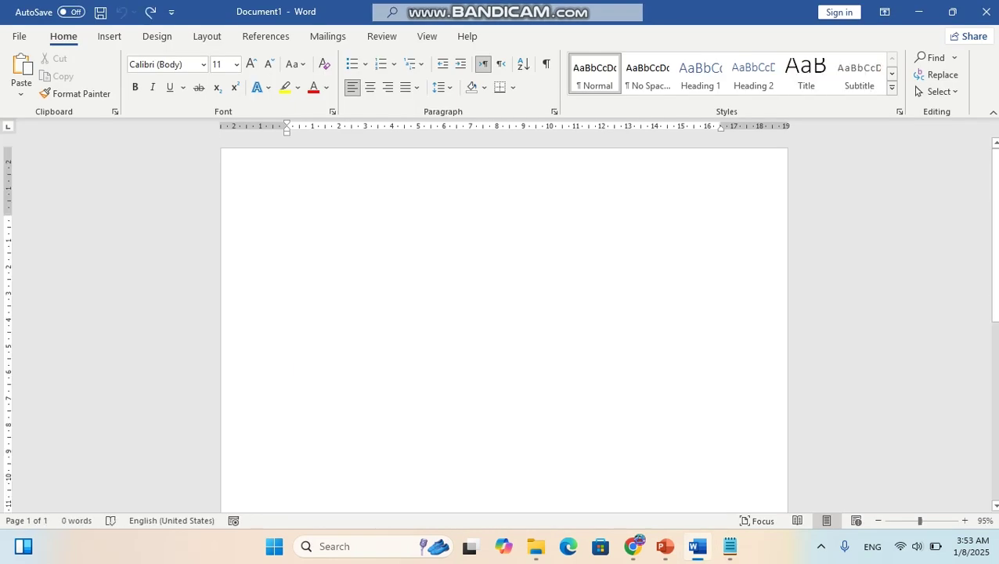
Step: Copy the whole plain-text paper from Notepad, paste it into the blank Word document and return to its first page
key("alt+Tab")
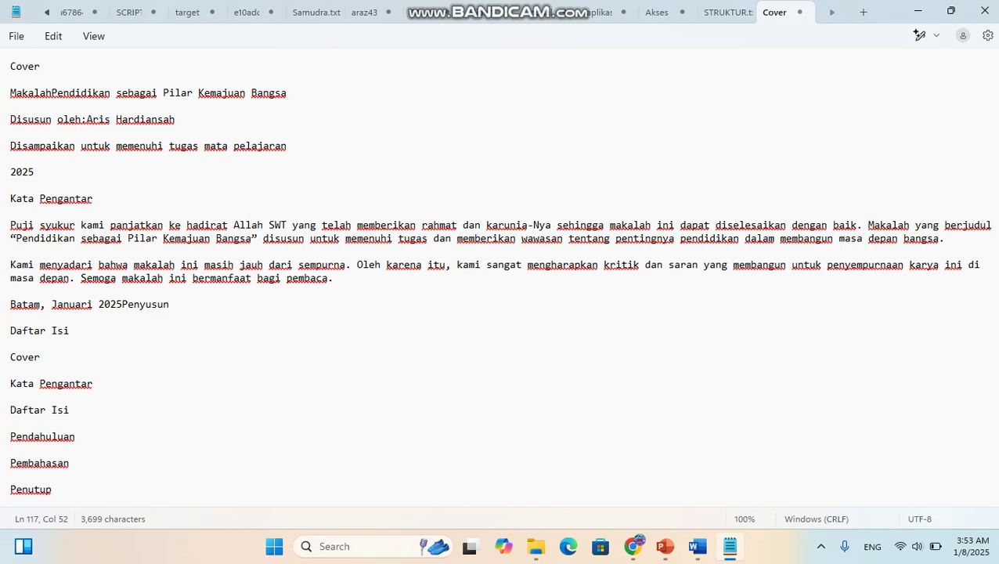
left_click(10, 185)
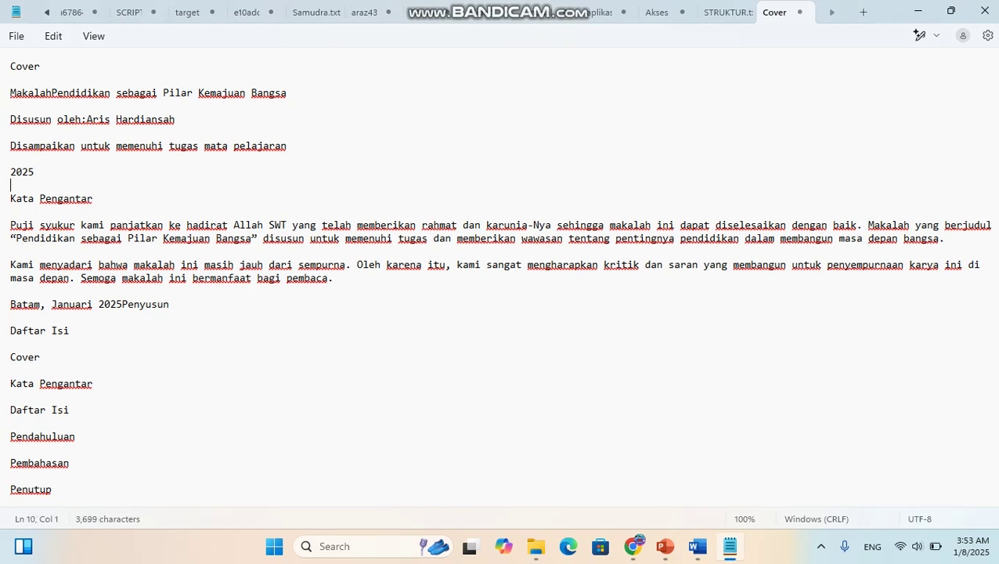
key("ctrl+a")
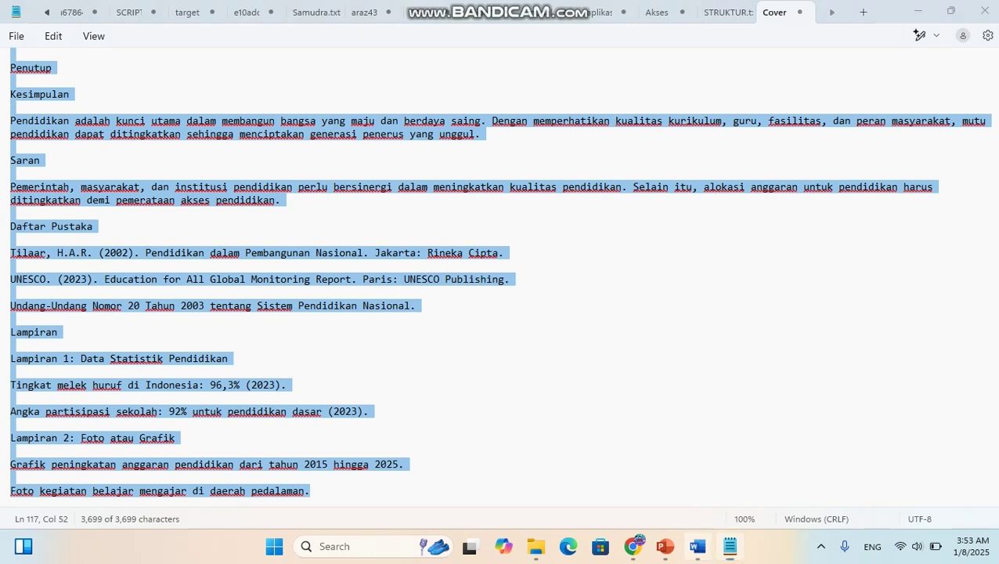
key("alt+Tab")
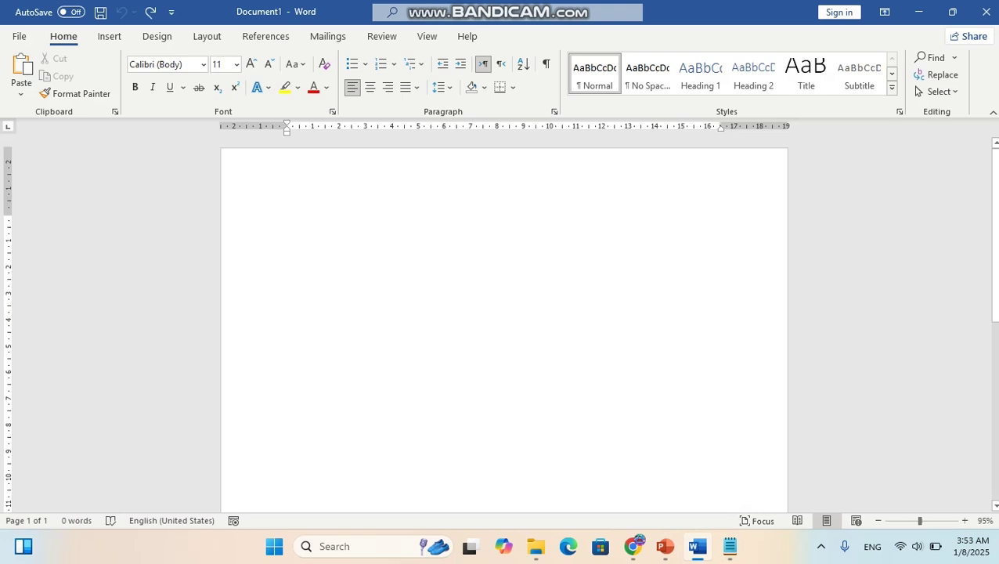
key("ctrl+v")
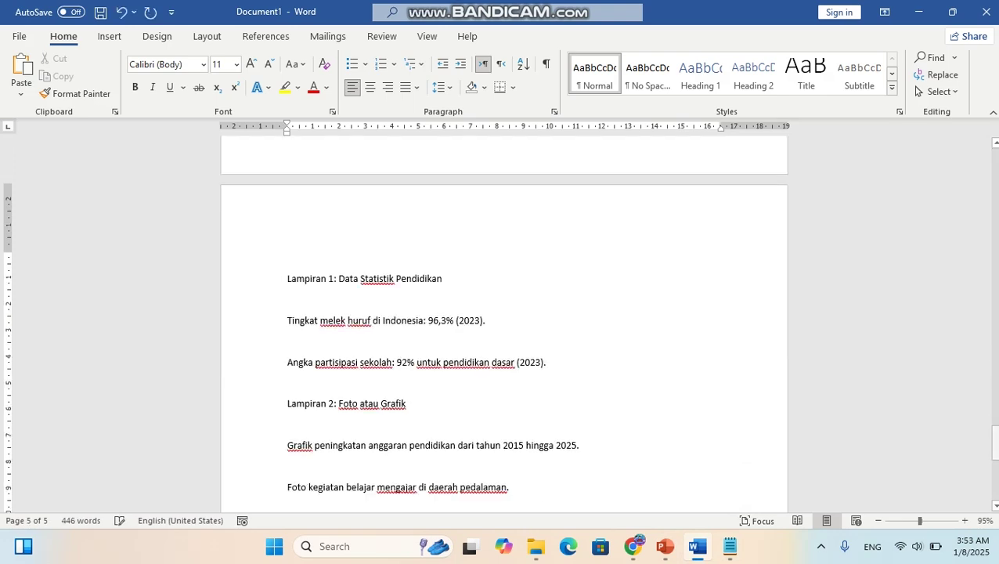
left_click_drag(996, 447, 995, 169)
scroll(504, 324, "down", 5)
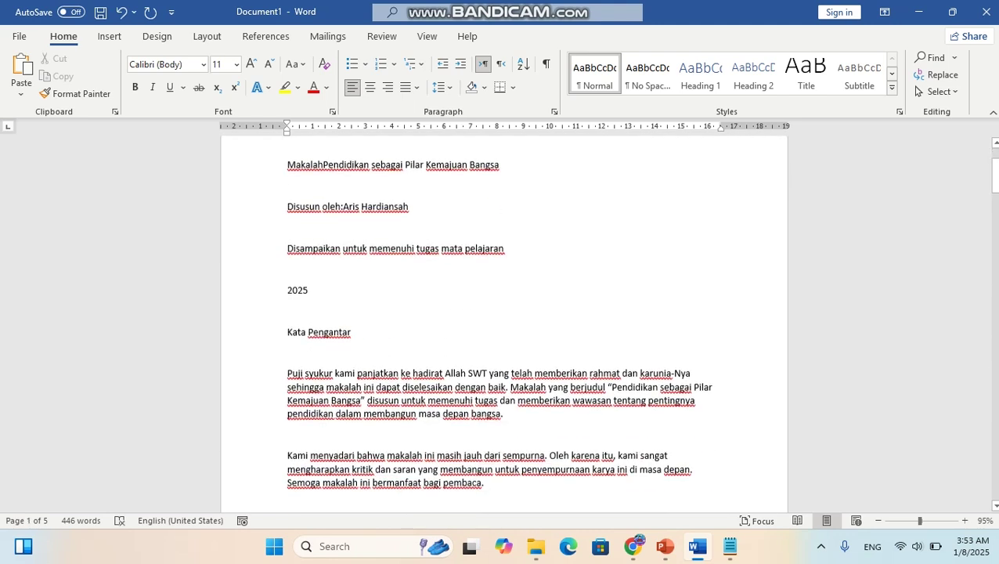
Step: Insert a page break after 2025 on the cover so Kata Pengantar starts a new page, without an extra blank line
scroll(503, 324, "up", 5)
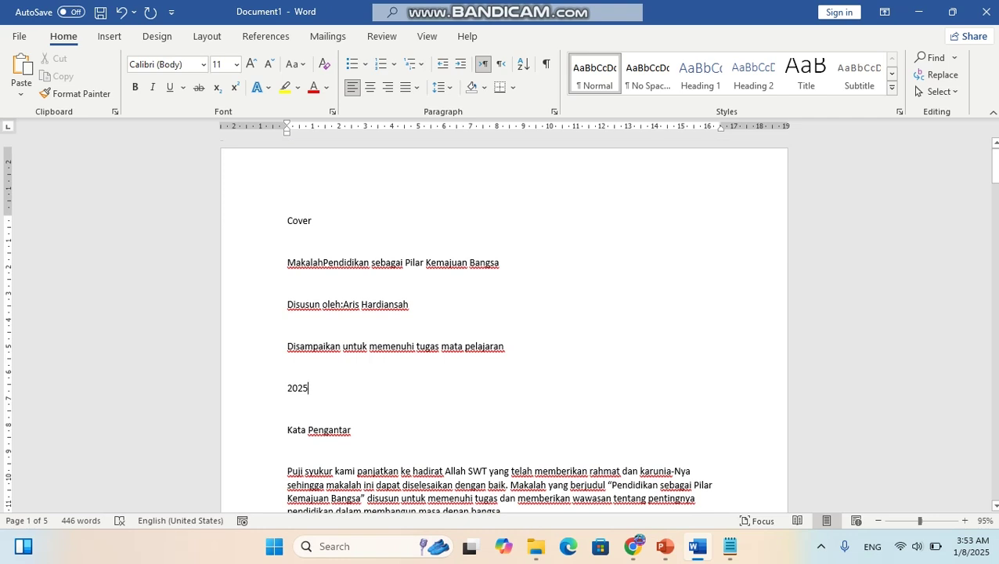
key("ctrl+Return")
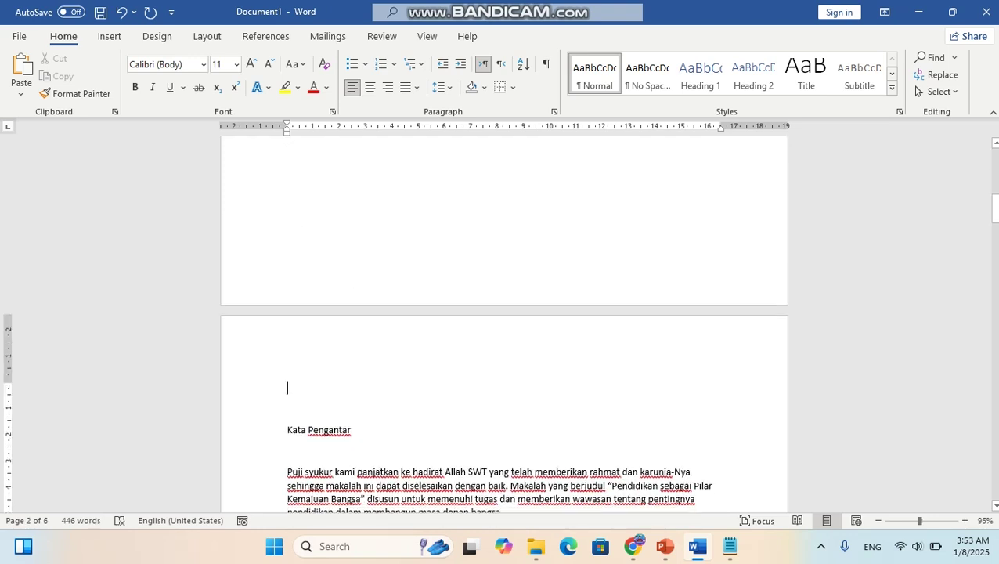
key("BackSpace")
Step: Insert a page break after the Batam, Januari 2025 line so Daftar Isi starts a new page, removing the extra blank line
scroll(505, 324, "down", 10)
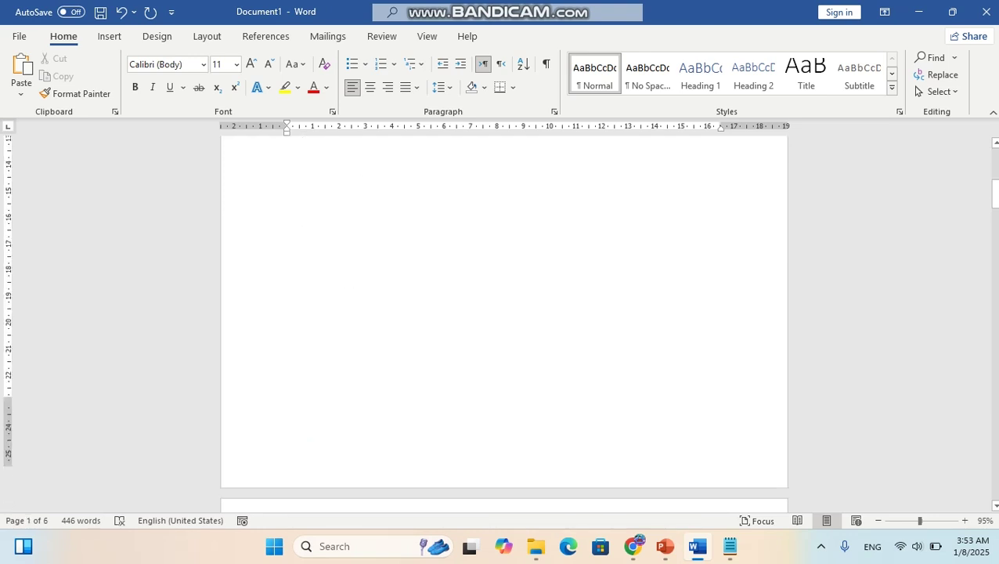
scroll(505, 324, "down", 3)
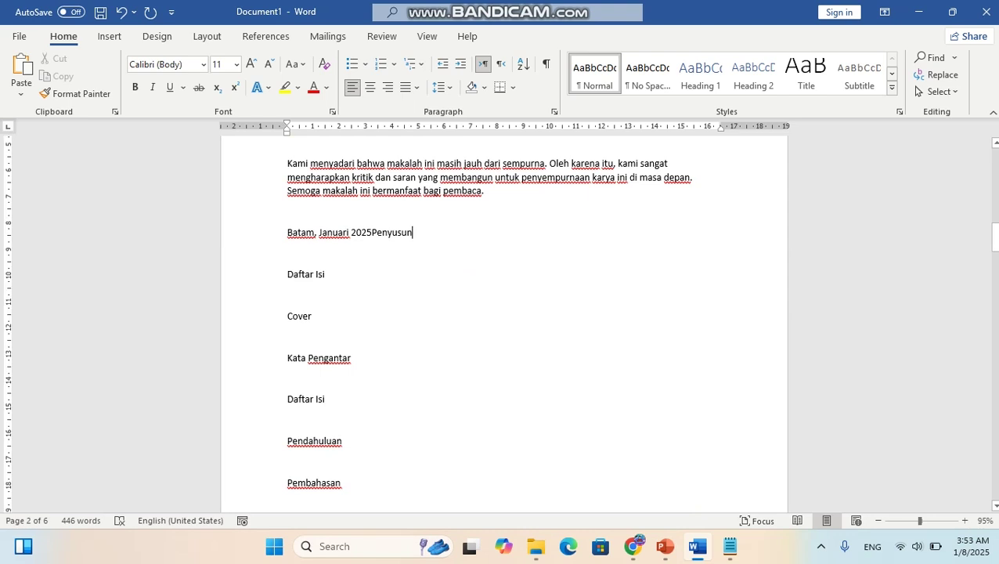
key("ctrl+Return")
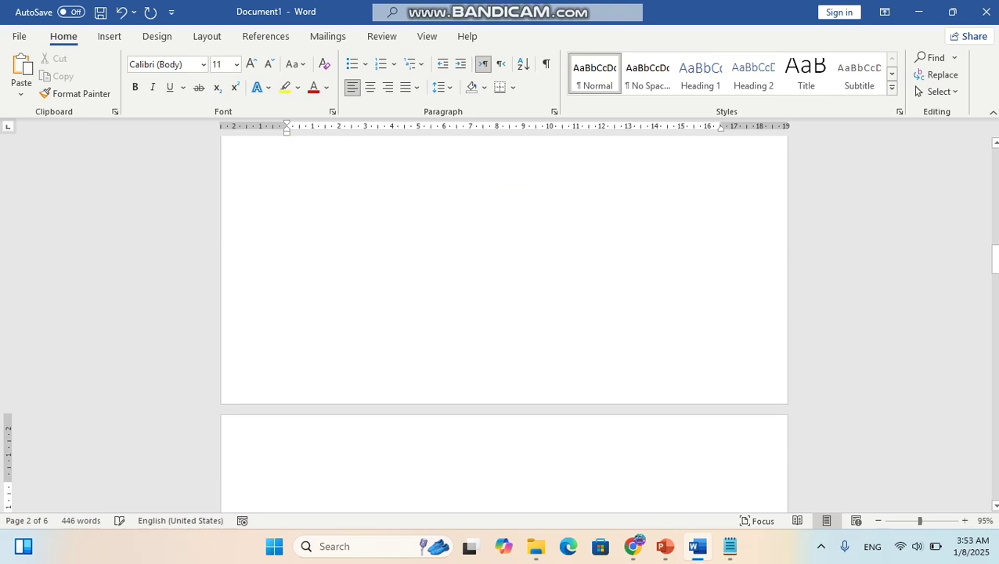
scroll(504, 323, "down", 2)
key("BackSpace")
Step: Insert a page break after Lampiran in the contents list so Pendahuluan starts a new page, removing the extra blank line
scroll(504, 324, "down", 5)
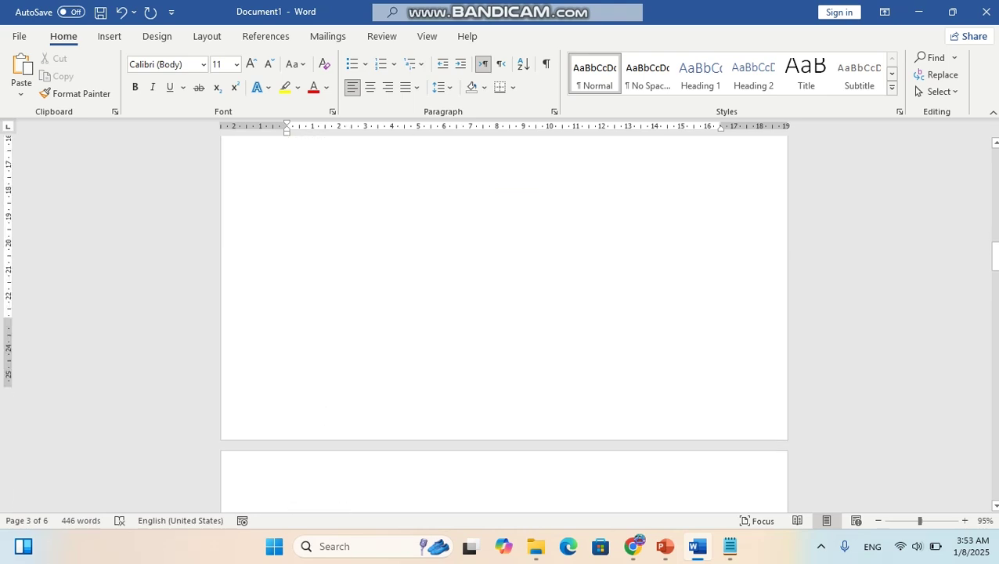
scroll(504, 323, "down", 5)
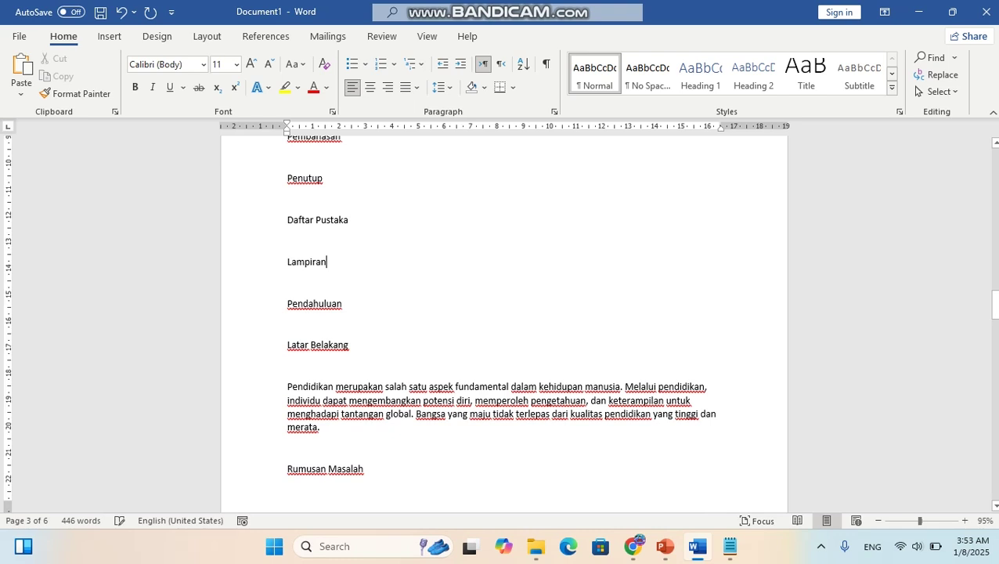
key("ctrl+Return")
key("BackSpace")
Step: Insert a page break after the Latar Belakang paragraph to move Rumusan Masalah onto a new page
scroll(504, 324, "down", 6)
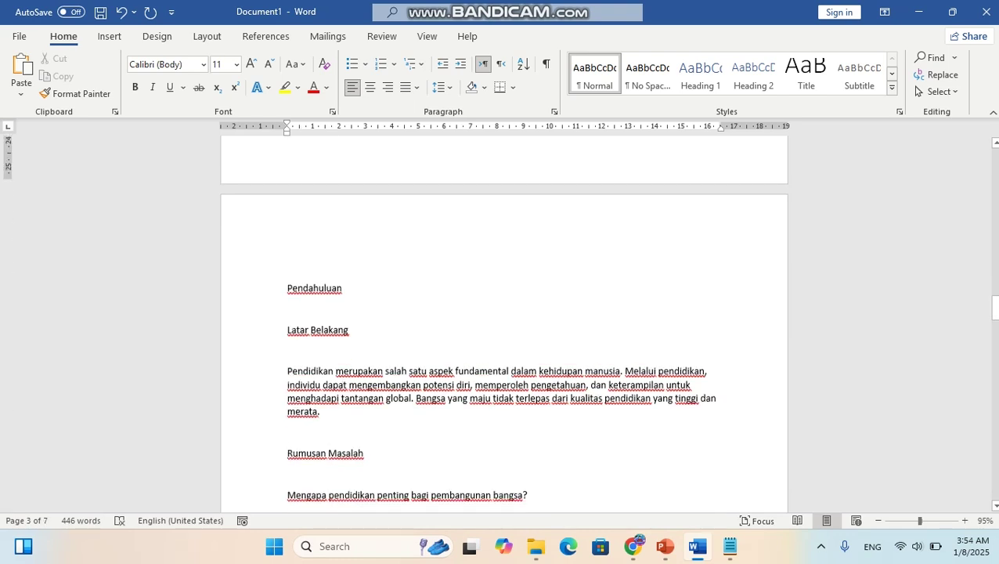
scroll(504, 323, "down", 1)
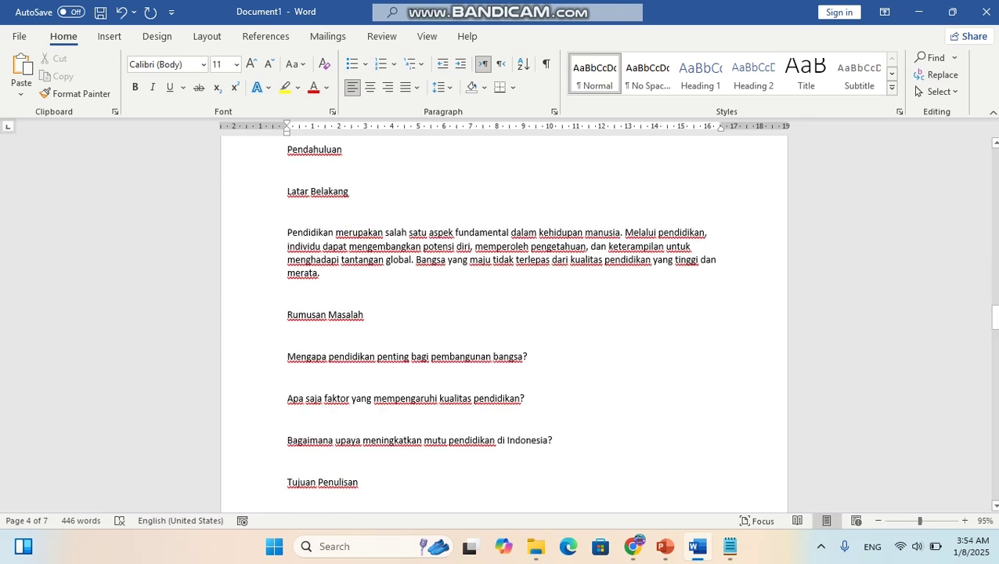
left_click(320, 274)
key("ctrl+Return")
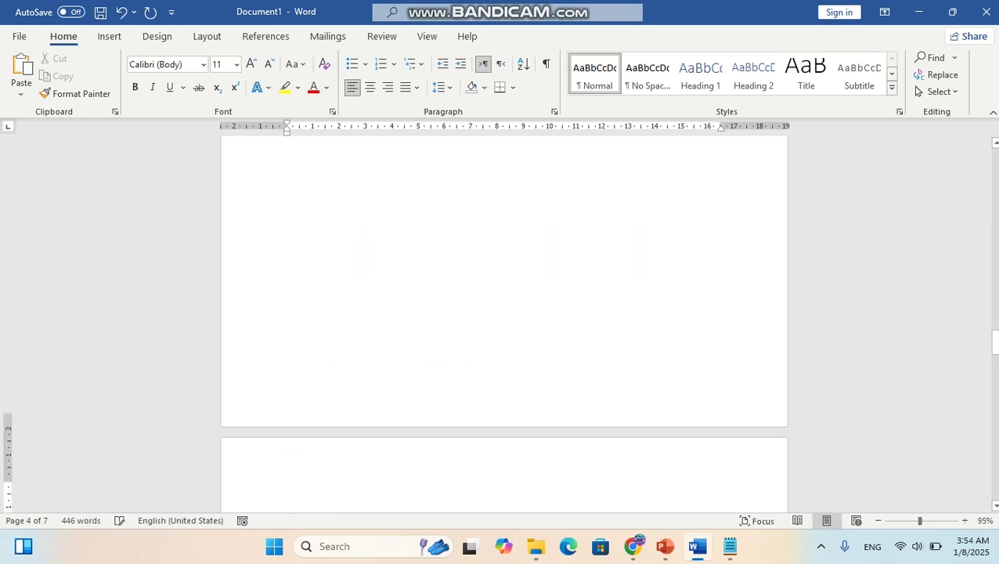
Step: Compare the Pendahuluan, Rumusan Masalah and Tujuan Penulisan parts with the makalah structure list in PowerPoint
scroll(505, 324, "down", 5)
scroll(504, 324, "down", 12)
scroll(504, 323, "down", 3)
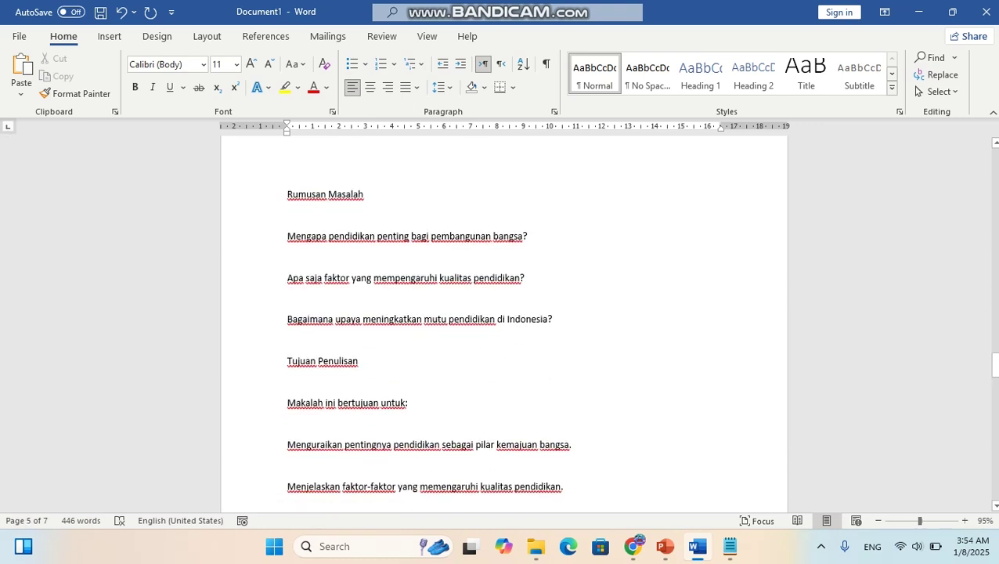
scroll(504, 323, "down", 2)
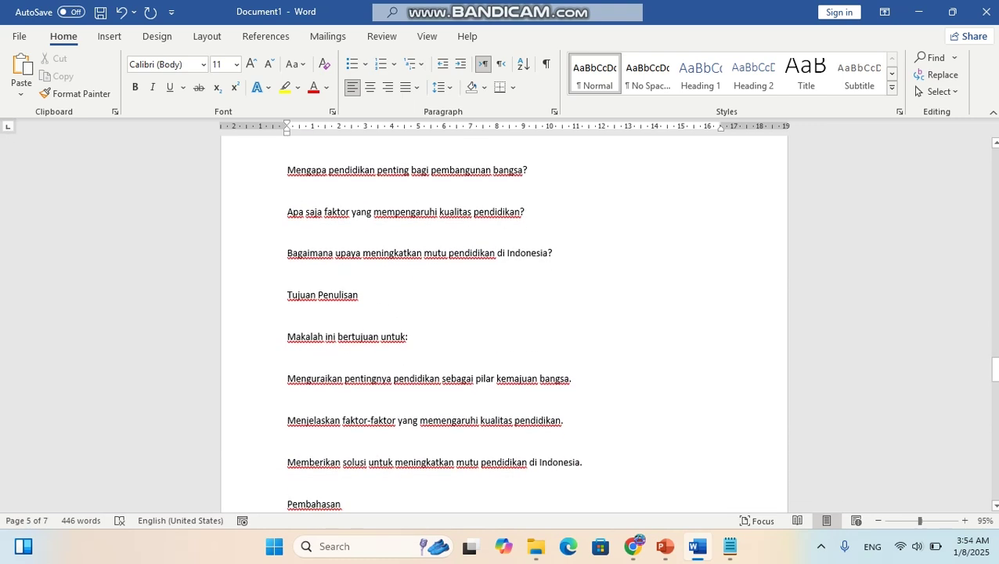
scroll(504, 323, "up", 2)
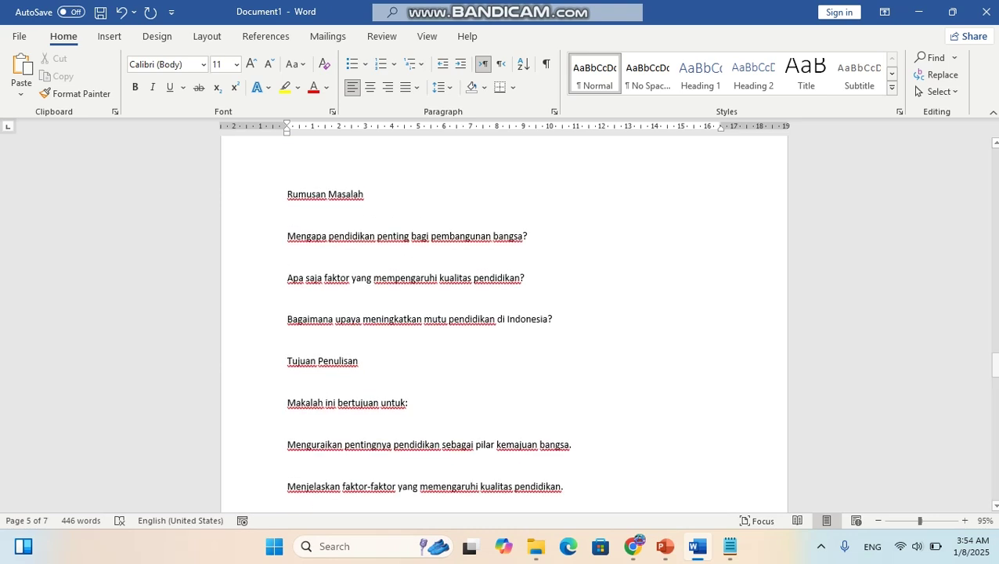
left_click(665, 546)
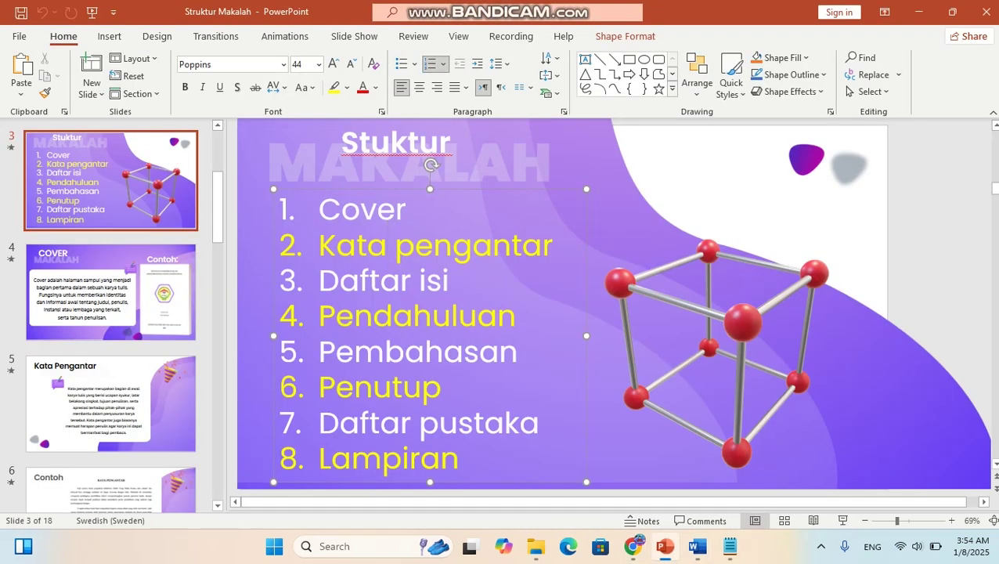
left_click(698, 546)
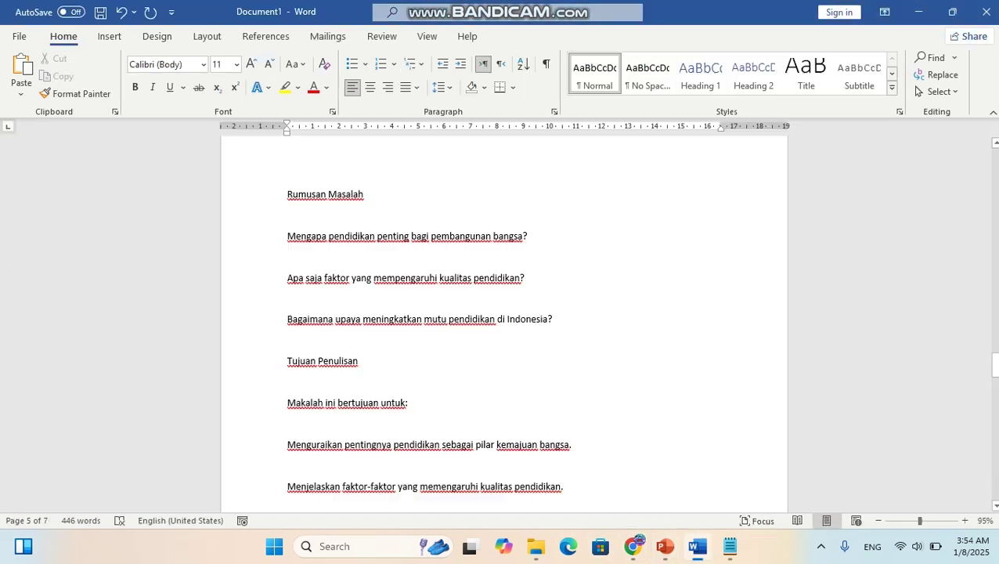
scroll(504, 324, "up", 15)
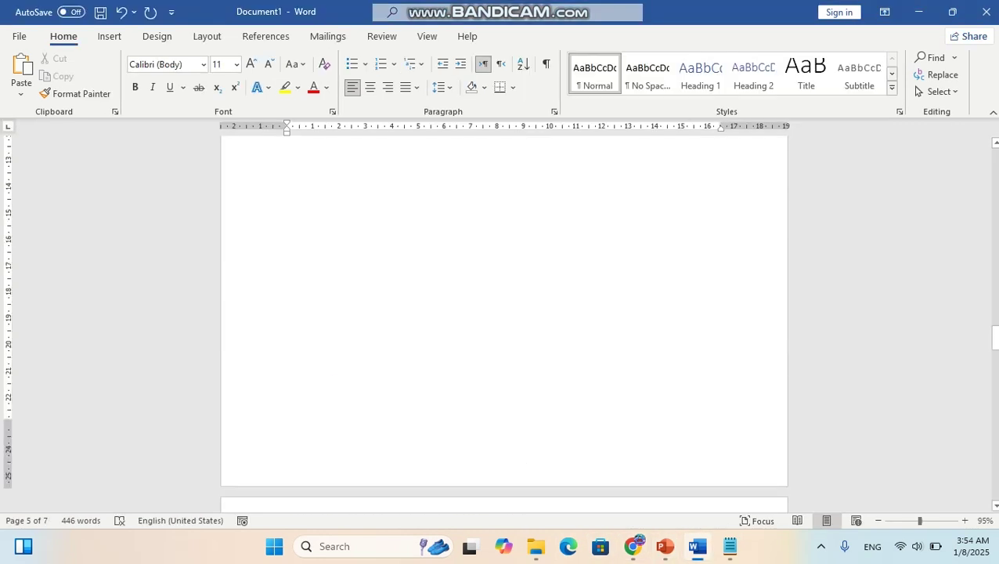
scroll(421, 141, "up", 3)
scroll(421, 353, "down", 3)
scroll(421, 296, "up", 2)
scroll(505, 313, "up", 1)
scroll(505, 313, "down", 2)
scroll(504, 314, "up", 3)
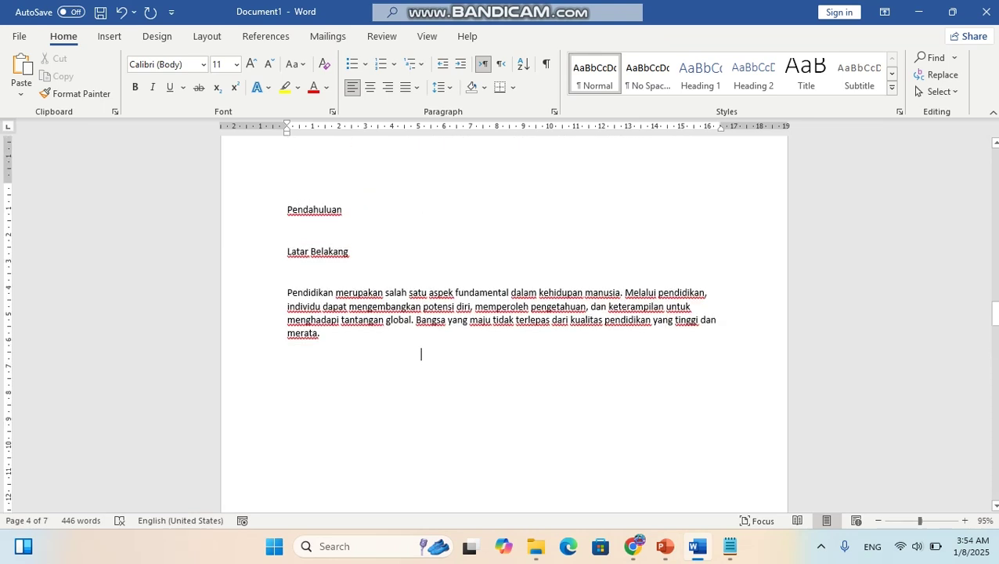
scroll(421, 353, "down", 15)
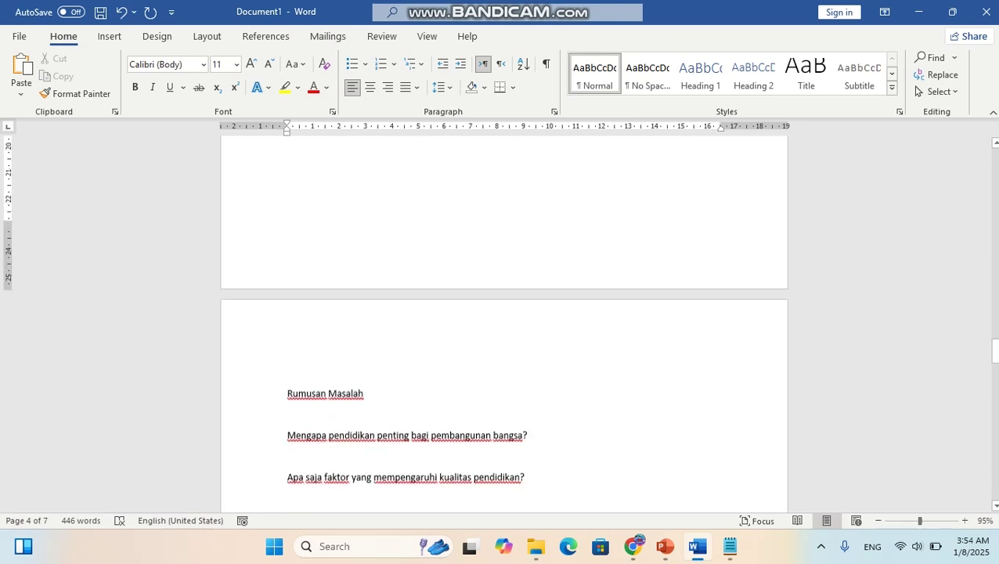
Step: Check the PowerPoint structure list again and remove the page break before Rumusan Masalah in Word
left_click(665, 546)
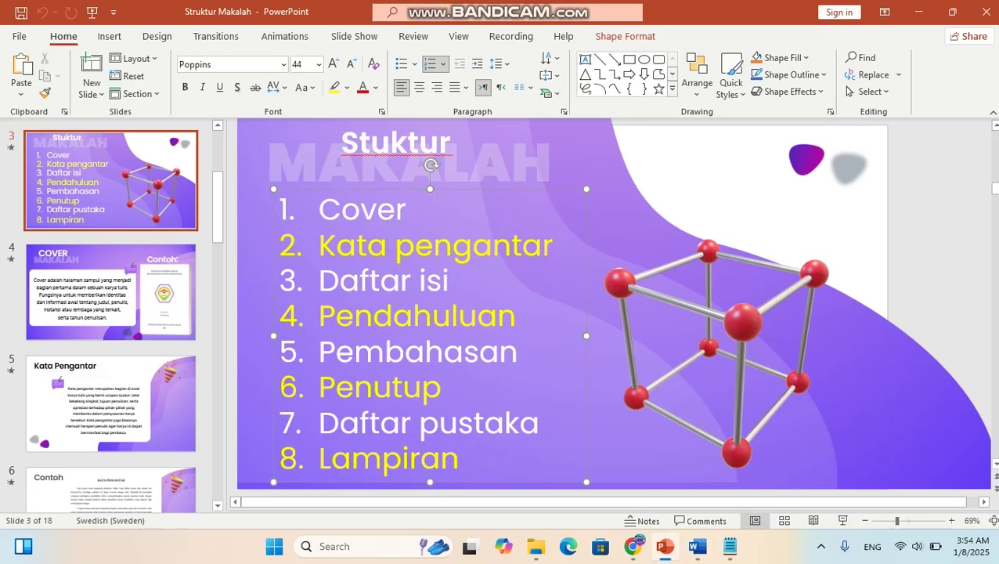
left_click(665, 546)
scroll(504, 324, "up", 13)
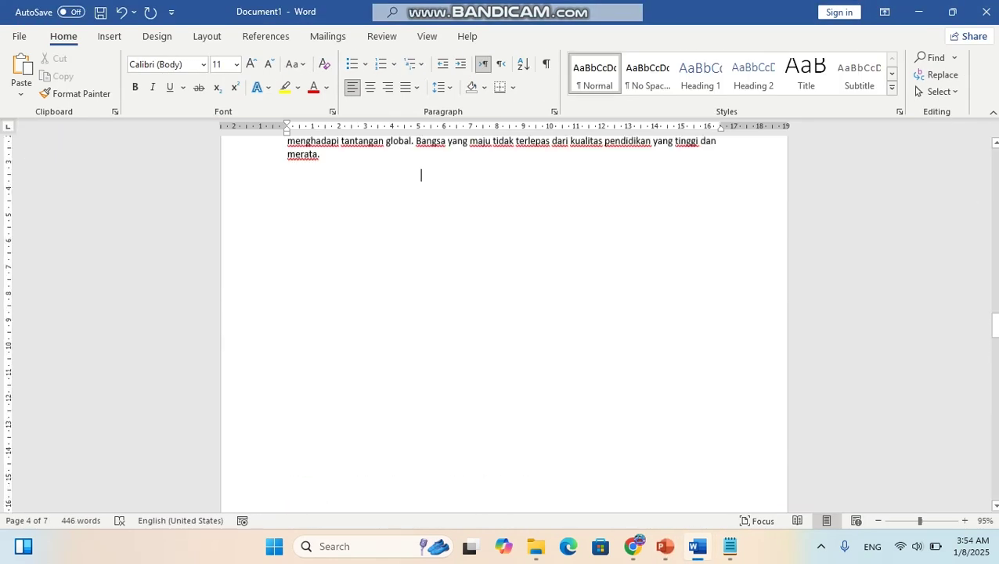
key("BackSpace")
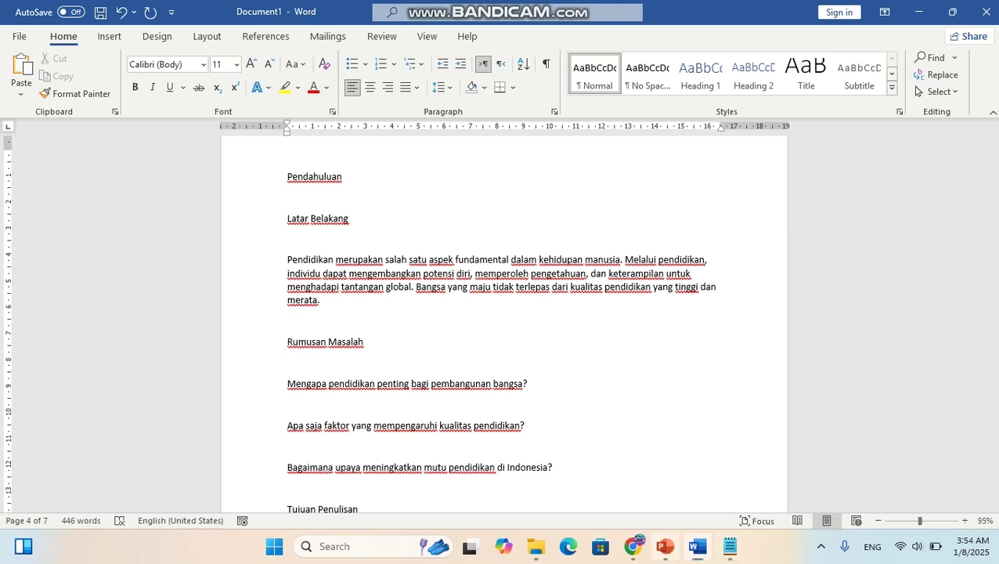
Step: Check the PowerPoint structure list and start the Pembahasan section on a new page of the Word document
left_click(665, 546)
left_click(665, 546)
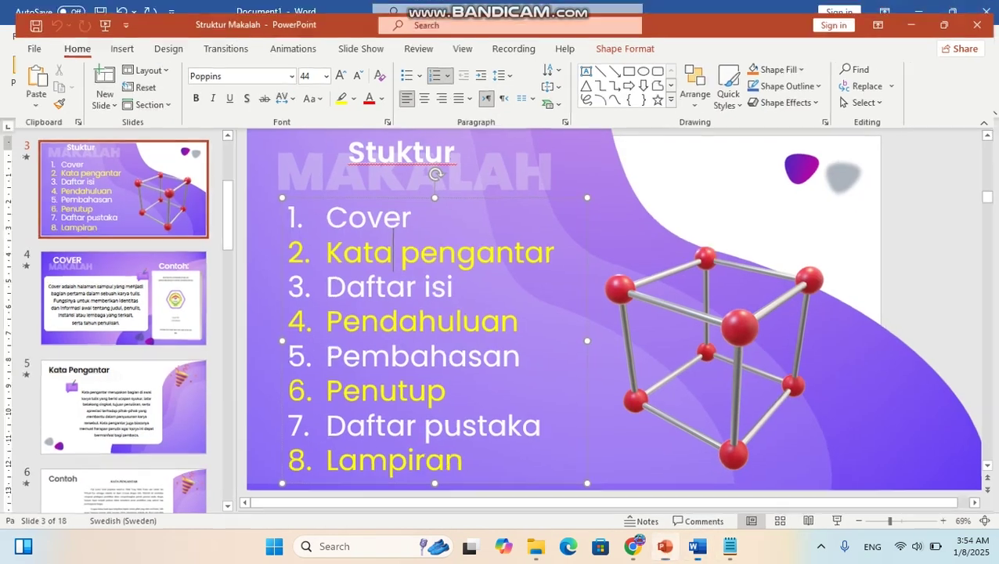
scroll(504, 322, "down", 5)
scroll(504, 323, "down", 4)
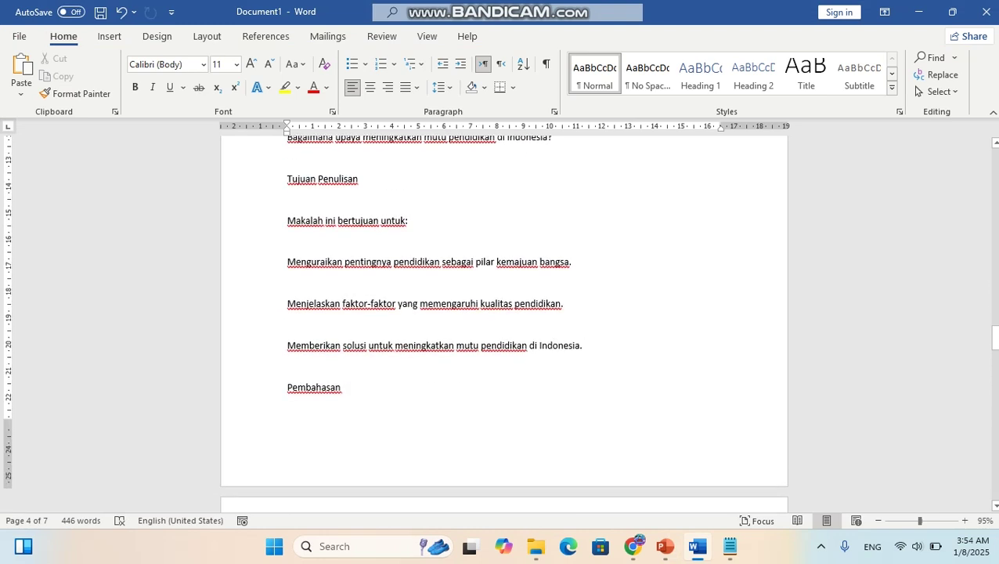
scroll(504, 322, "down", 10)
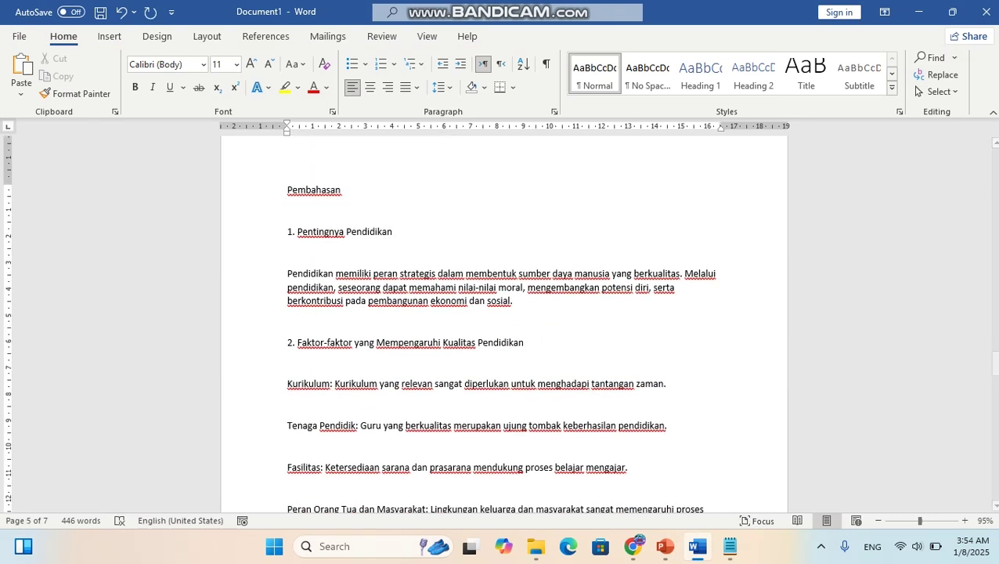
Step: Consult the structure list in PowerPoint and move the Penutup heading onto a new page in Word
left_click(665, 546)
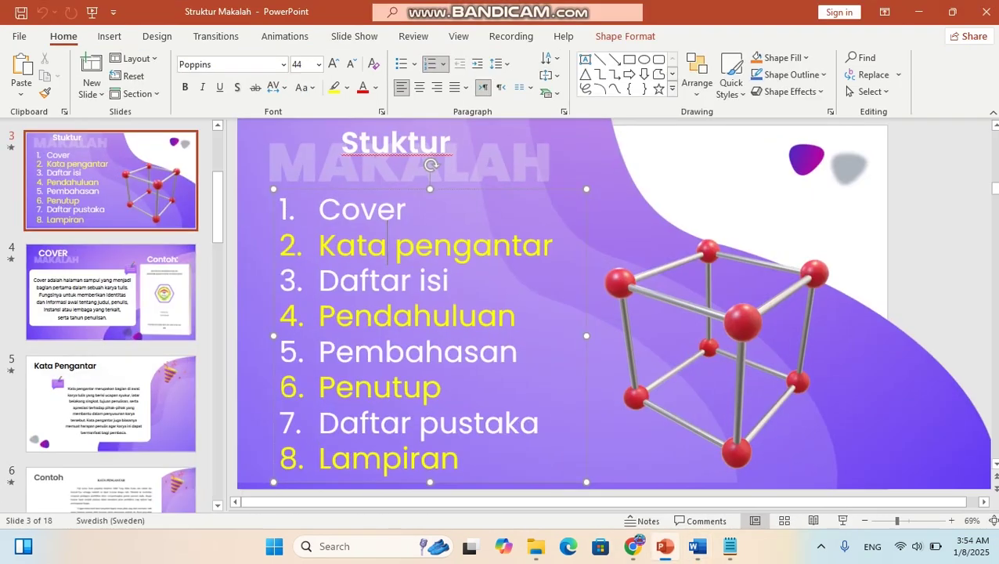
left_click(697, 546)
scroll(504, 323, "down", 5)
scroll(505, 322, "down", 4)
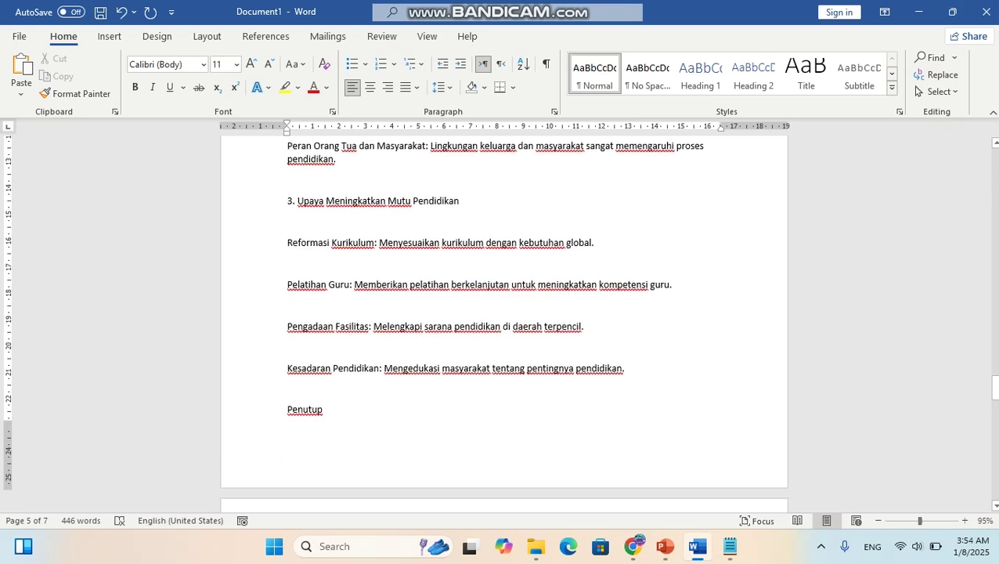
scroll(505, 323, "down", 9)
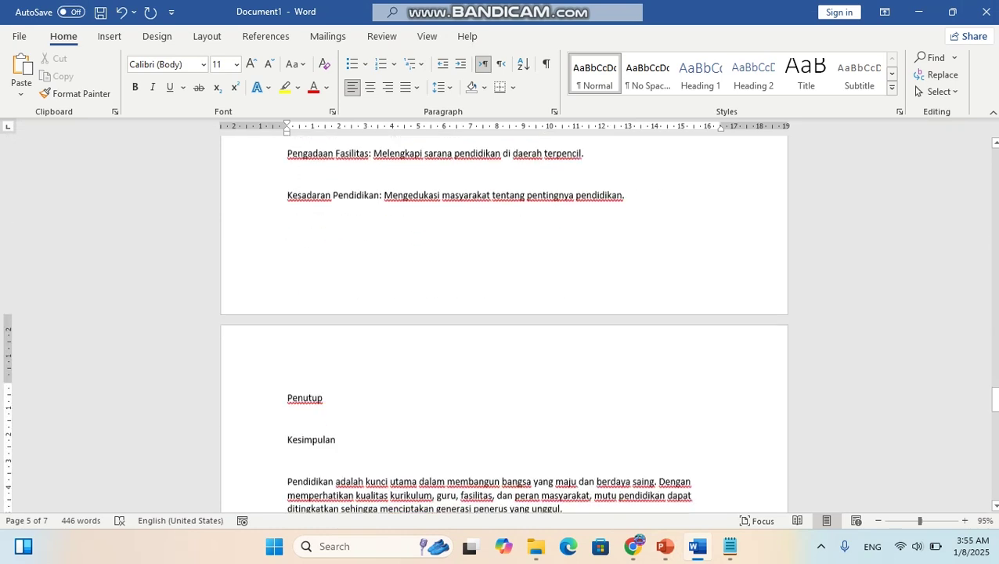
Step: Consult the structure list in PowerPoint and start the Daftar Pustaka section on a new page in Word
left_click(665, 546)
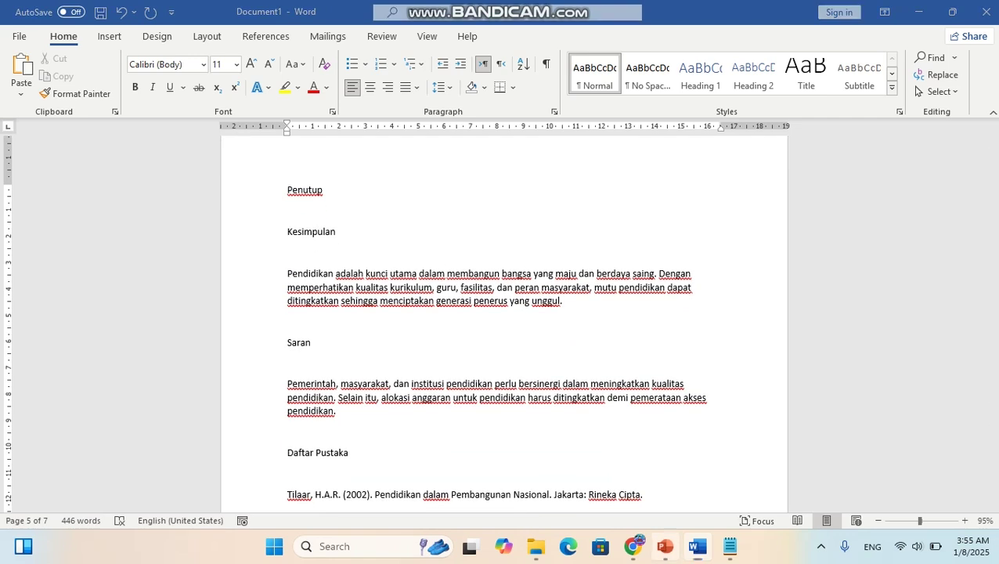
key("alt+Tab")
scroll(504, 323, "down", 3)
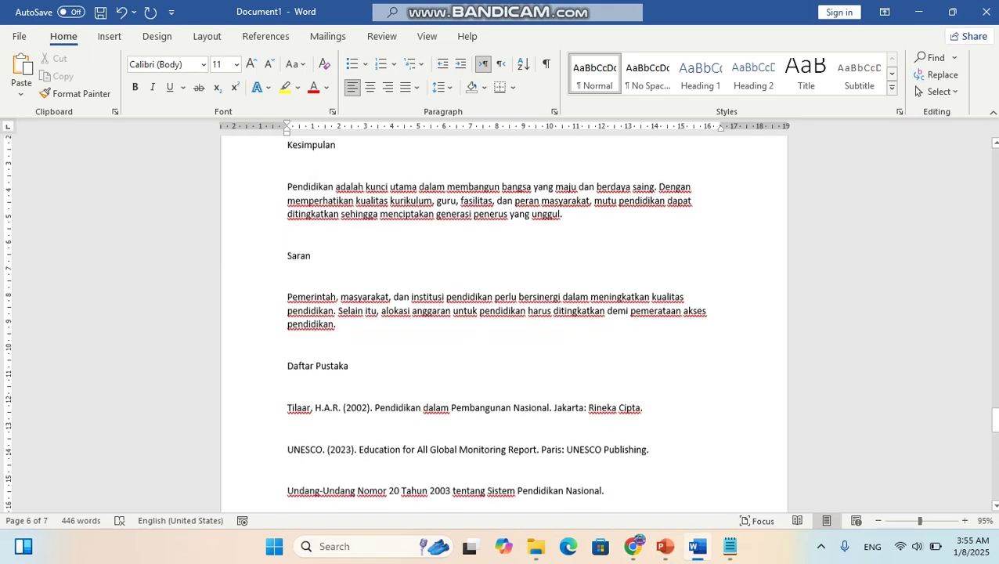
key("ctrl+Return")
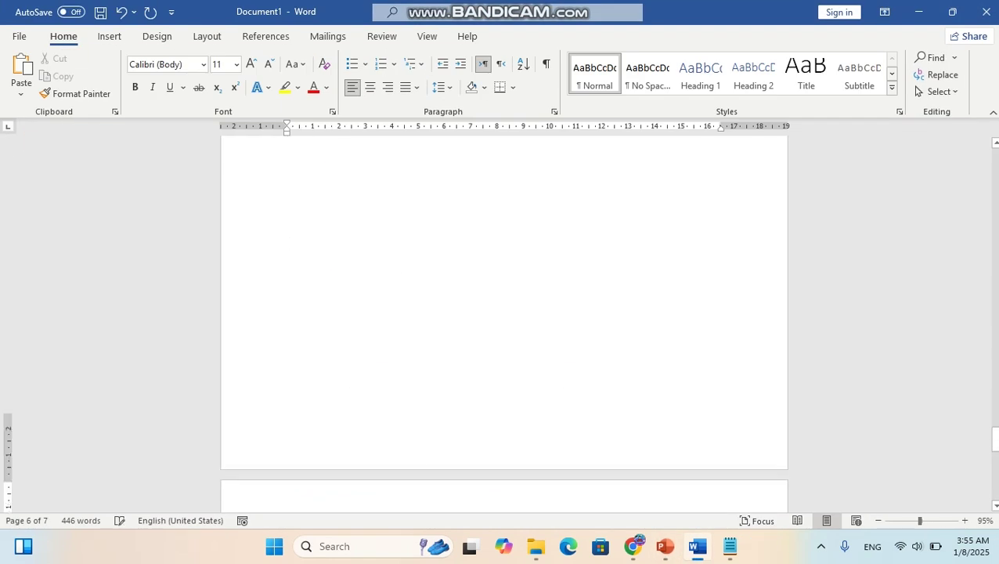
Step: Start the "Lampiran 2: Foto atau Grafik" part on a new page
scroll(504, 322, "down", 10)
scroll(504, 323, "down", 2)
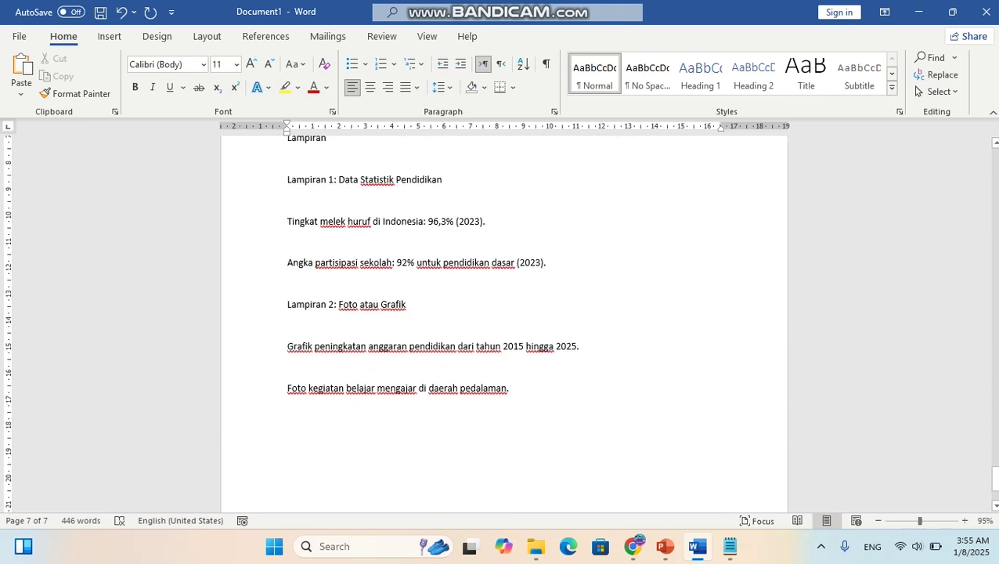
left_click(287, 325)
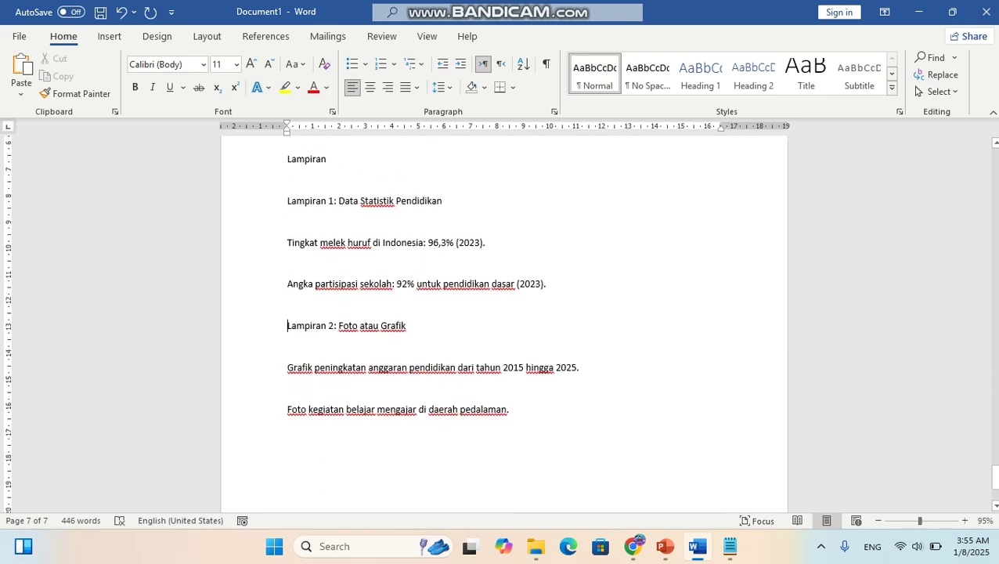
key("ctrl+Return")
Step: Review the last pages and the cover page, and compare them with the structure list in PowerPoint
scroll(505, 323, "down", 6)
scroll(505, 323, "down", 5)
scroll(505, 322, "up", 5)
scroll(504, 323, "up", 3)
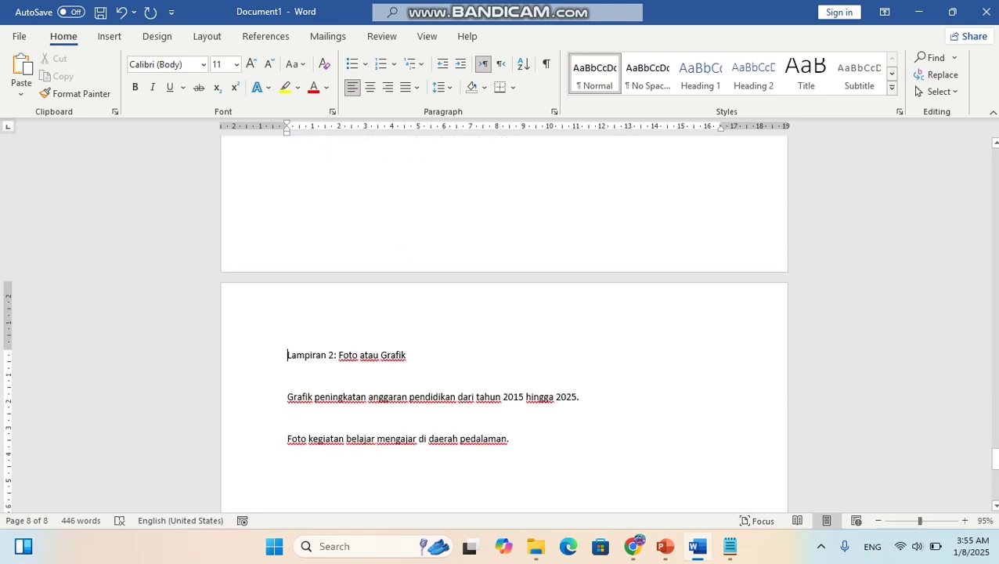
left_click_drag(995, 459, 994, 157)
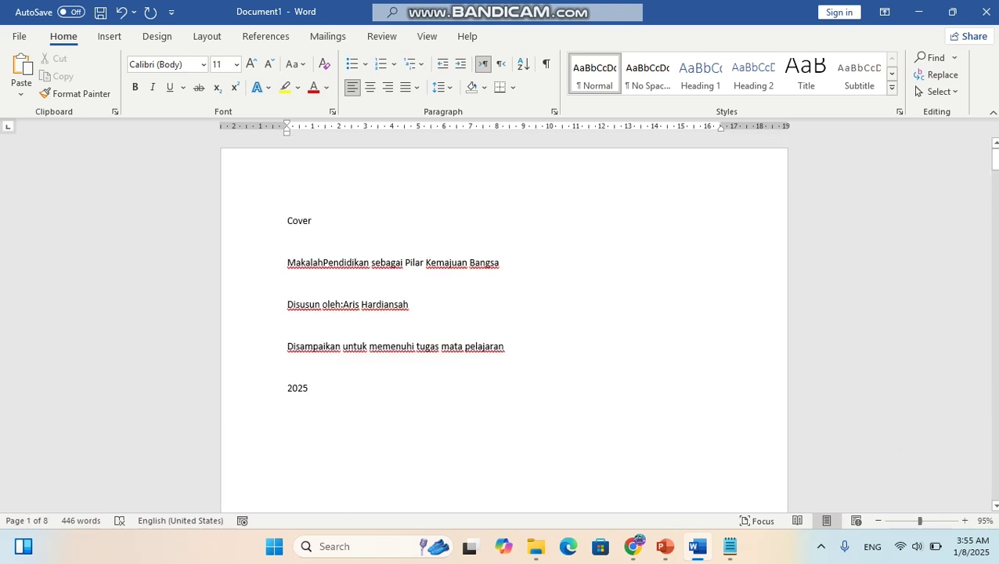
left_click(665, 546)
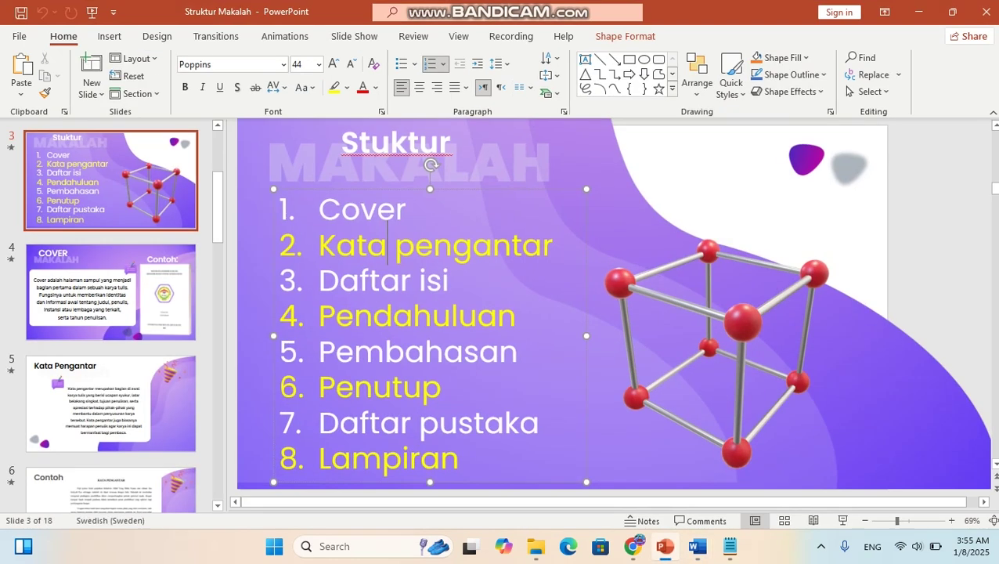
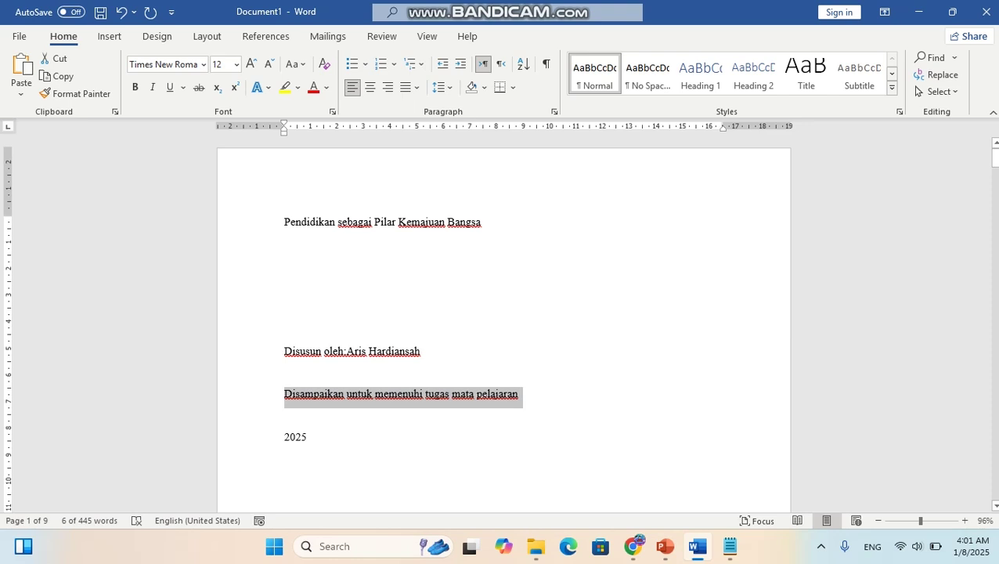
Step: Replace the cover line "Disampaikan untuk memenuhi tugas mata pelajaran" with "Pondok Pesantren Royatul Qur'an Batam"
left_click(665, 547)
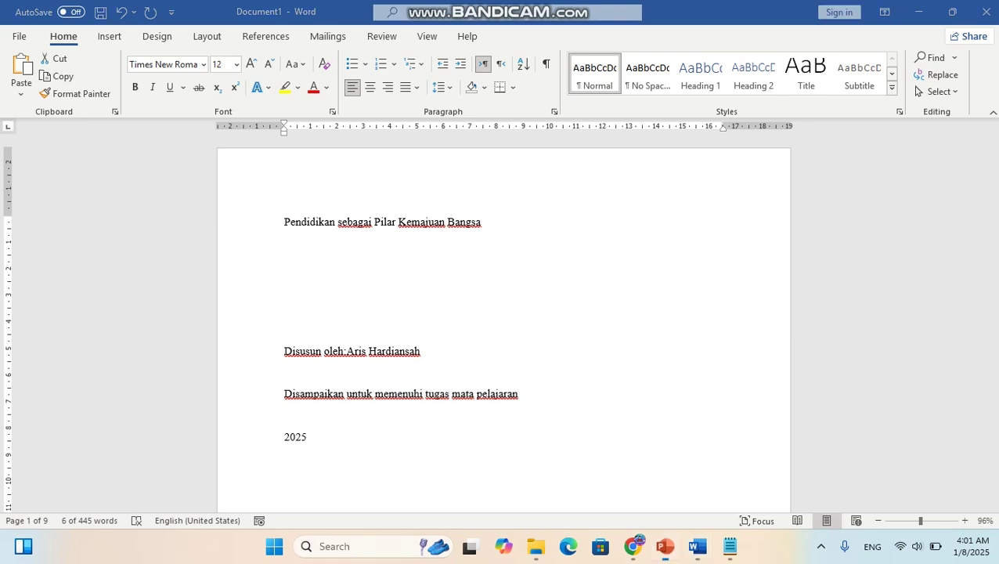
left_click(665, 547)
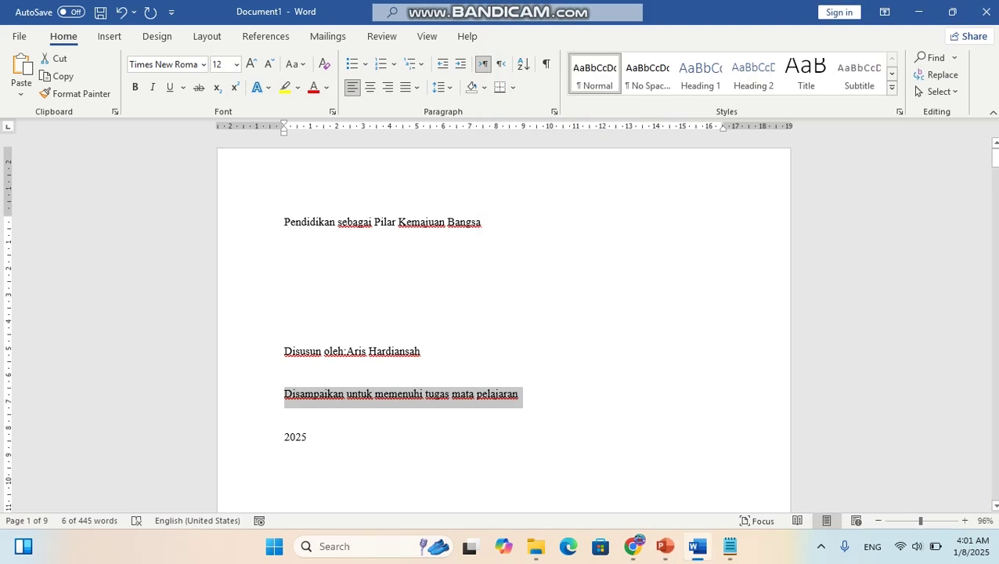
type("P")
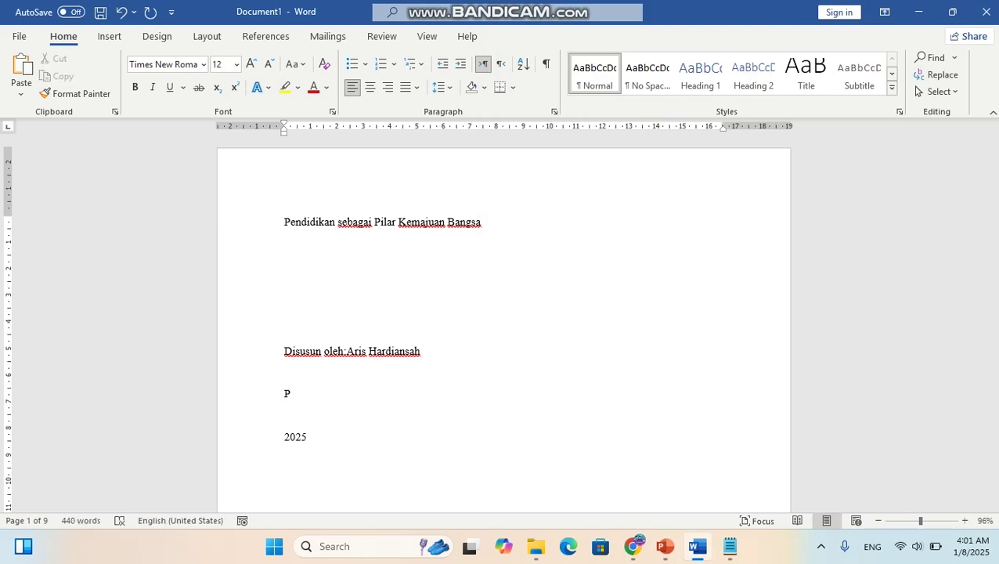
type("ondok Pesantre")
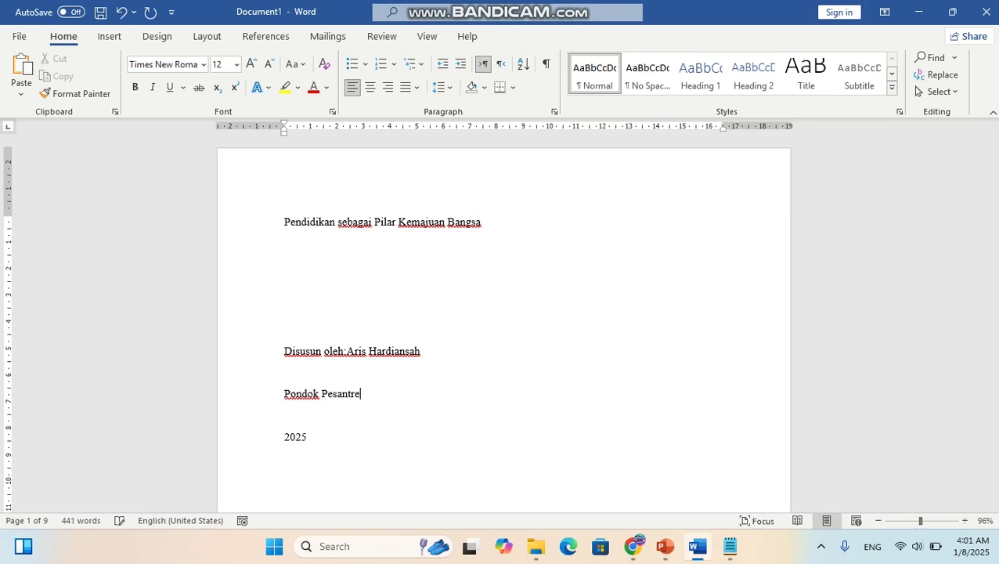
type("n Royatul Qur")
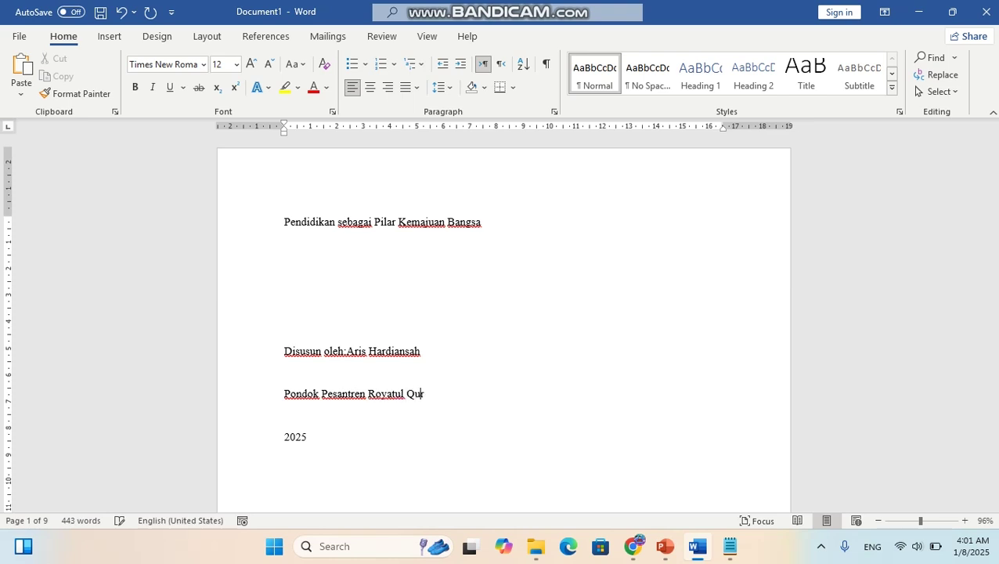
type("'an B at")
key("BackSpace")
key("BackSpace")
key("BackSpace")
type("atam")
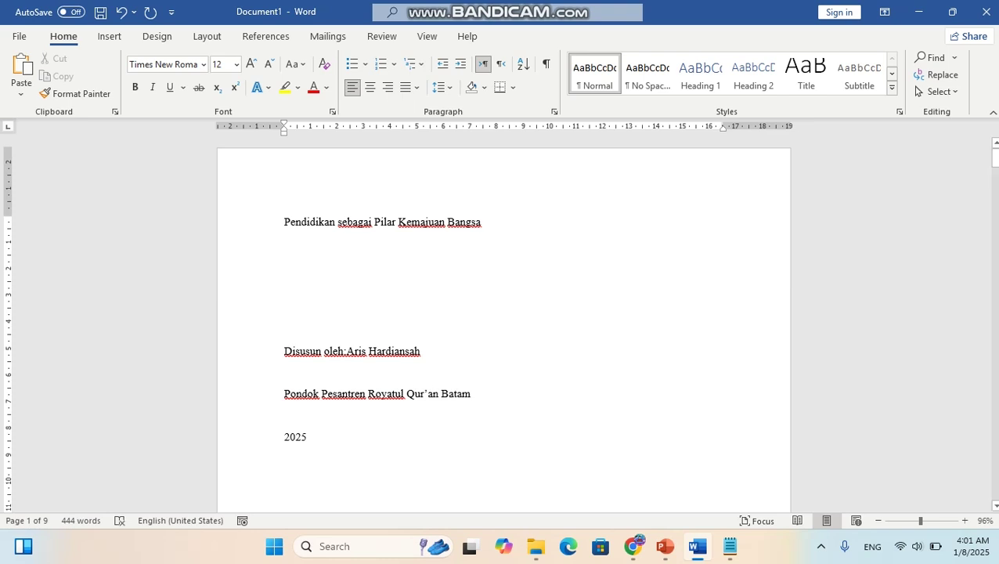
Step: Centre all the cover text from the title down to the year 2025
left_click_drag(310, 438, 284, 224)
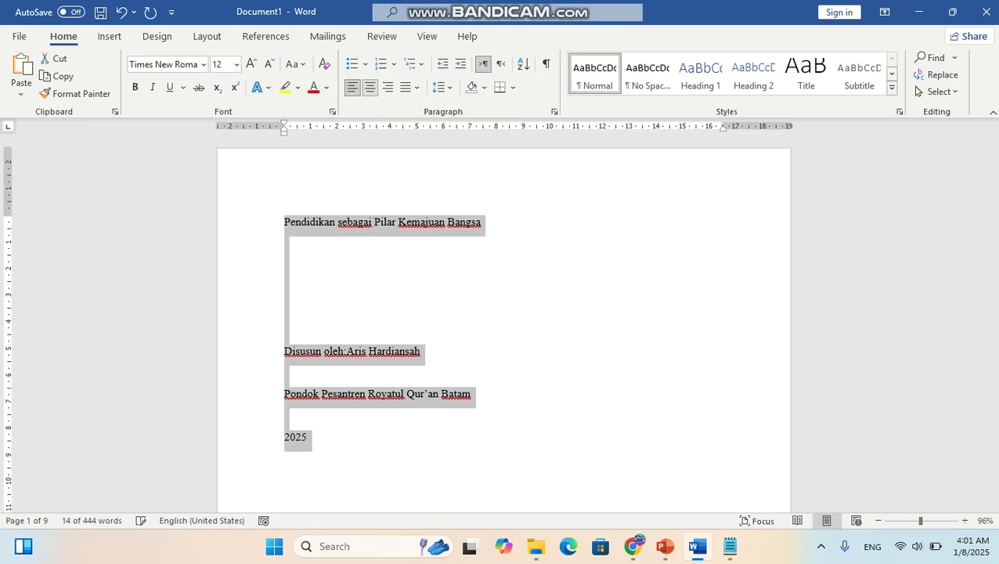
left_click(369, 87)
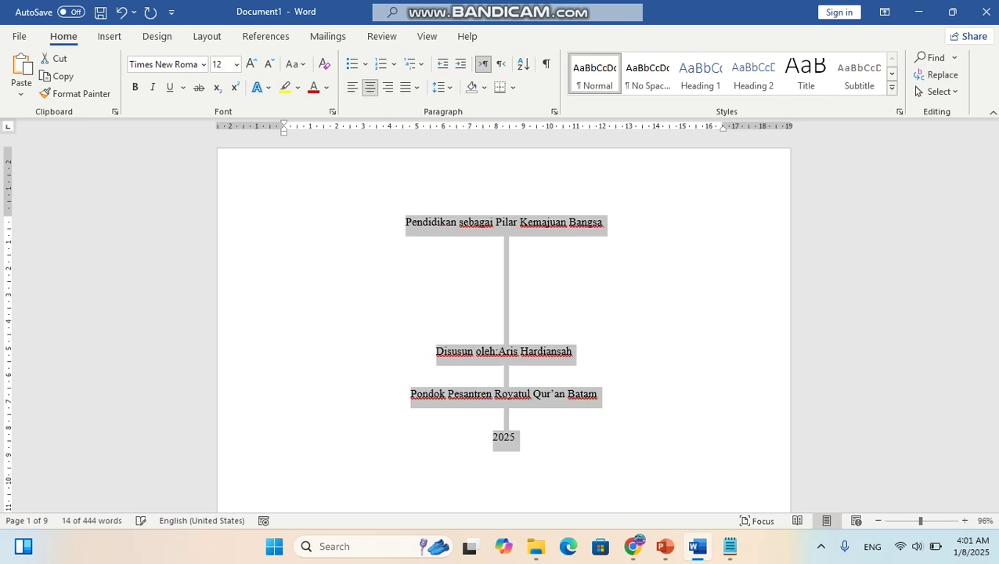
left_click(504, 307)
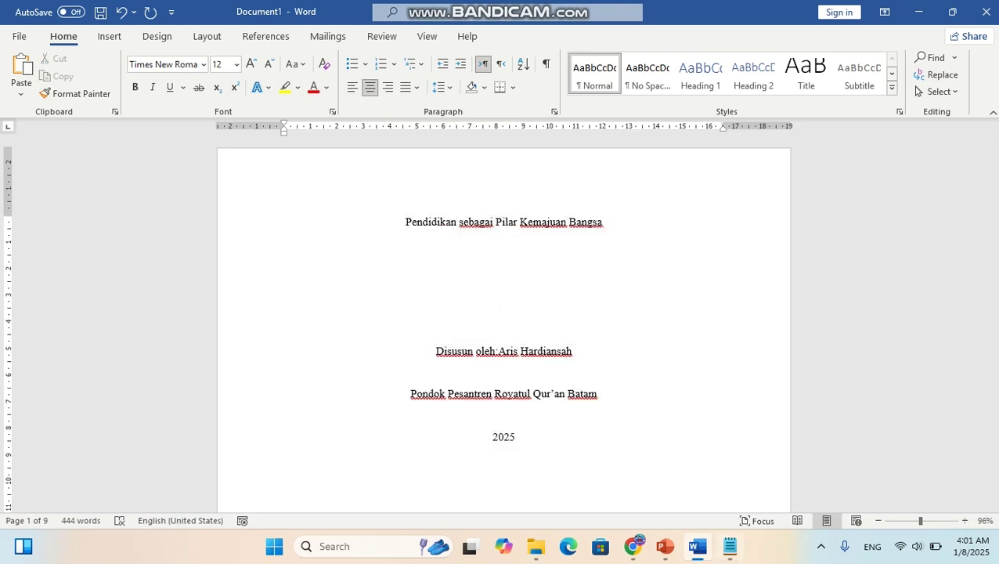
Step: Check the formatting rules on the last PowerPoint slide, "Aturan Pembuatan Makalah", and return to the Word document
left_click(665, 546)
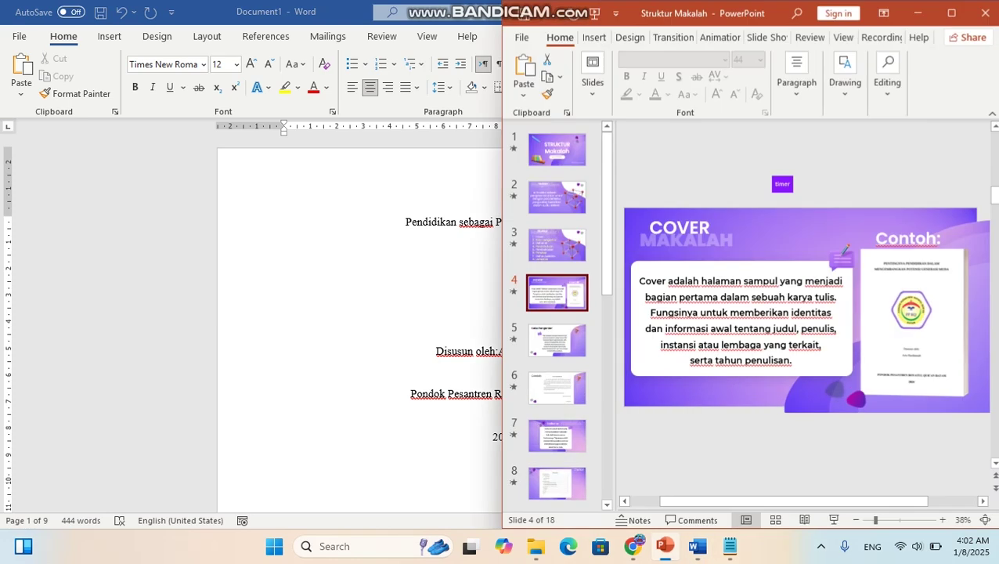
left_click_drag(607, 266, 607, 436)
left_click(557, 472)
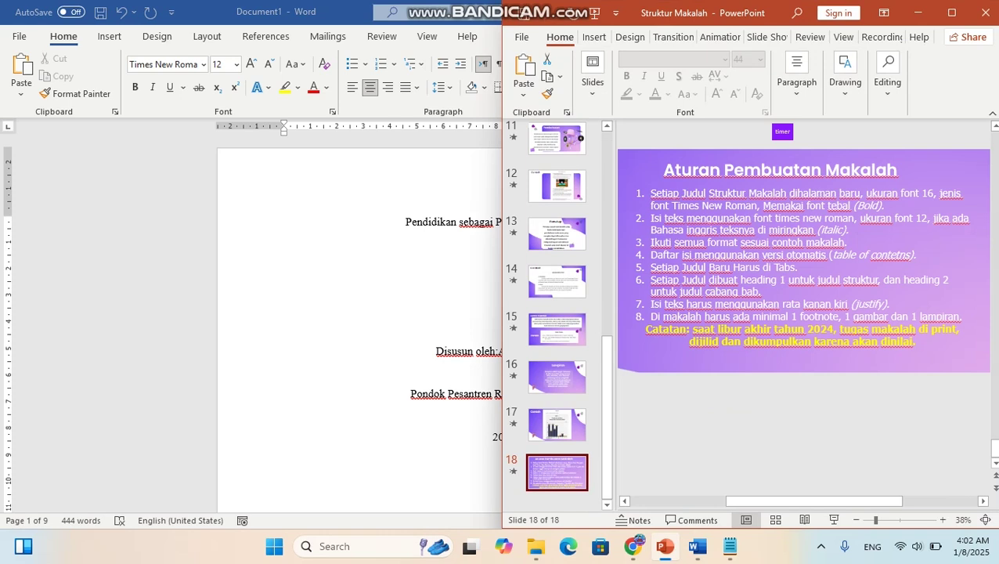
left_click(477, 283)
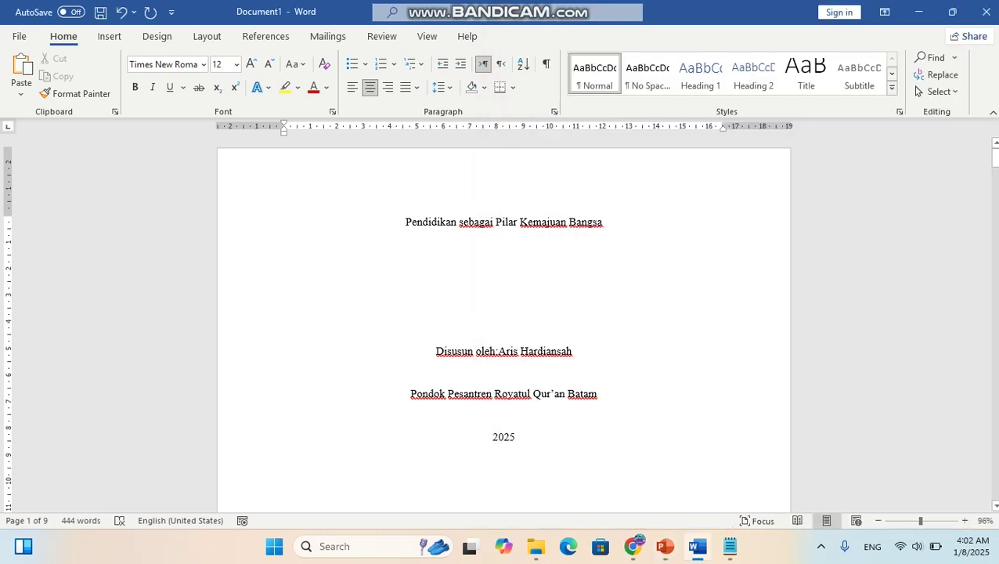
Step: Set the font size of all the cover text, from the title to the year, to 16
scroll(504, 324, "down", 3)
scroll(503, 324, "up", 2)
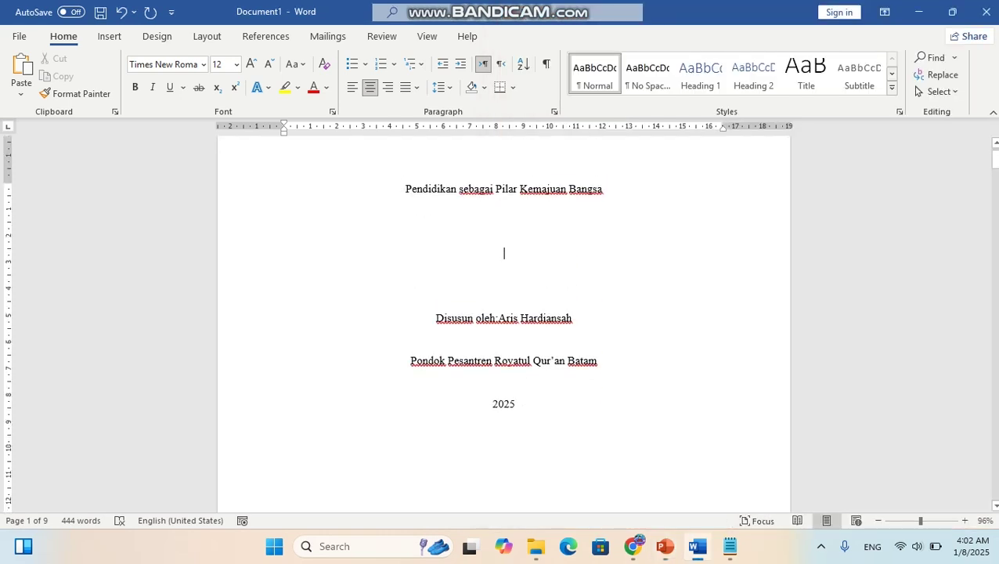
left_click_drag(515, 404, 406, 185)
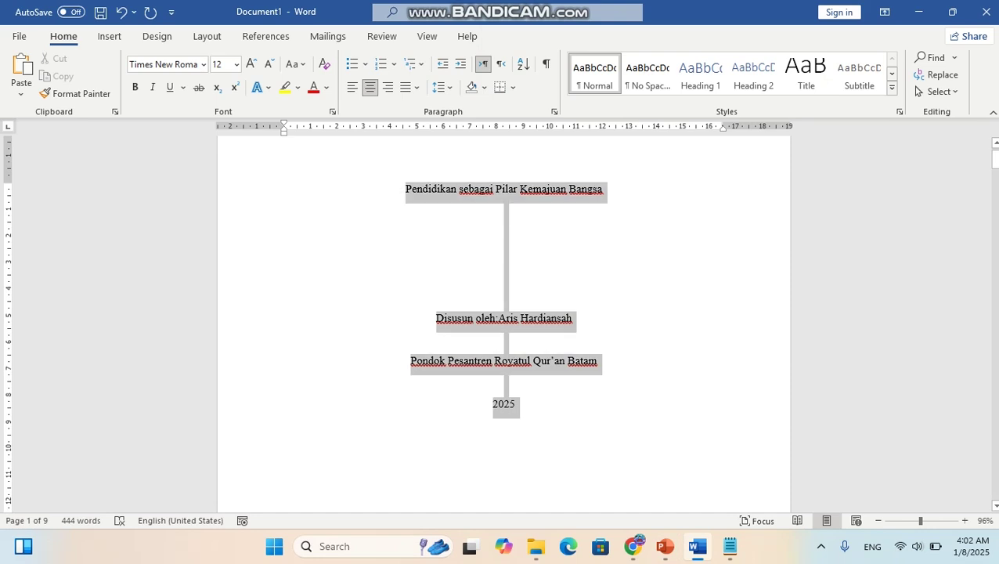
left_click(236, 64)
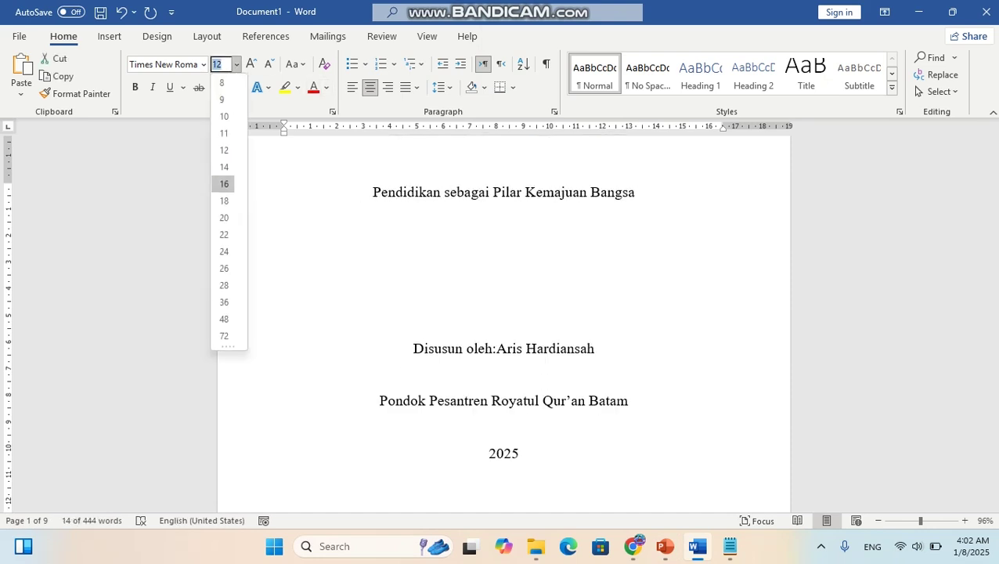
left_click(224, 184)
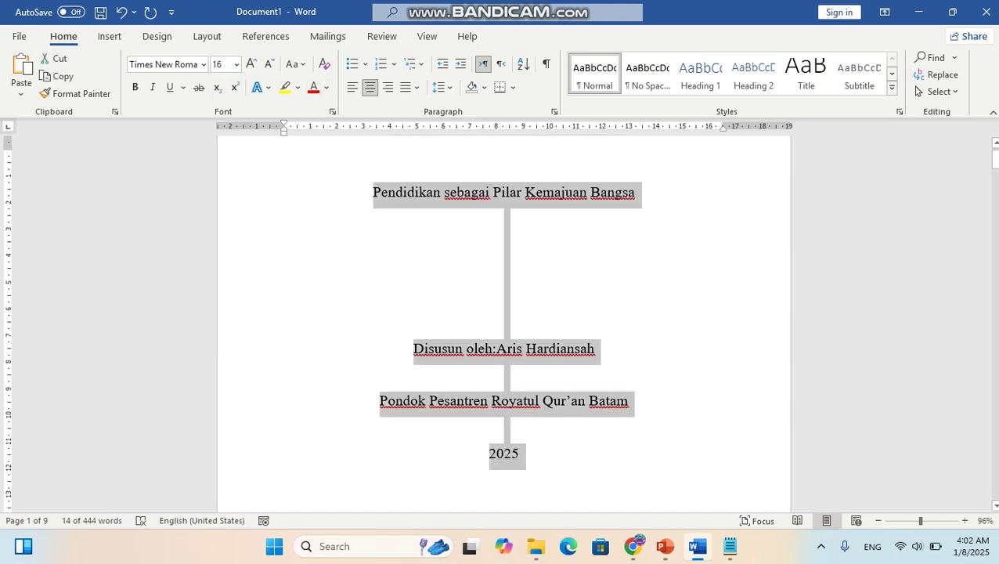
Step: Set the font size of the selected cover text to 18
scroll(504, 321, "down", 8)
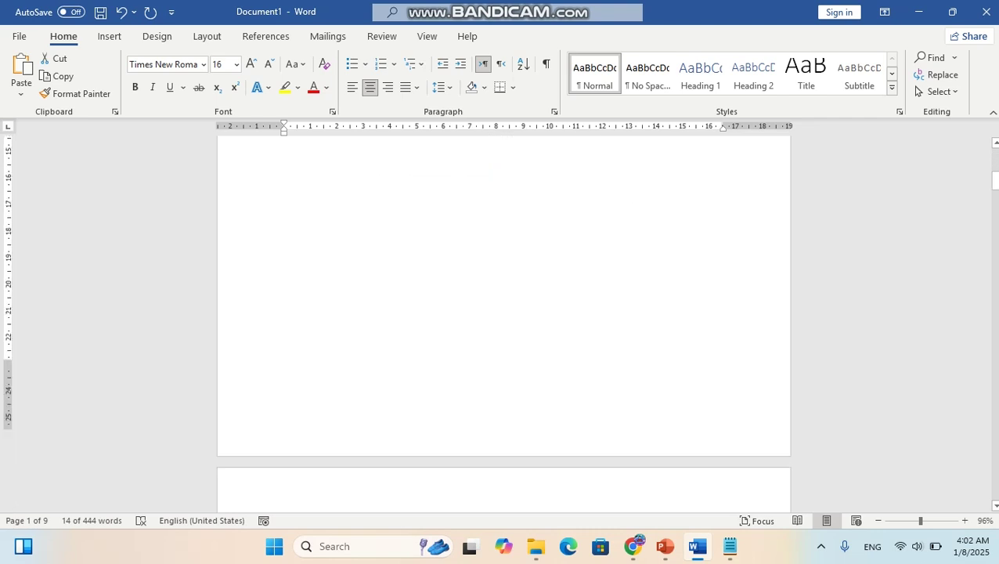
scroll(504, 321, "up", 8)
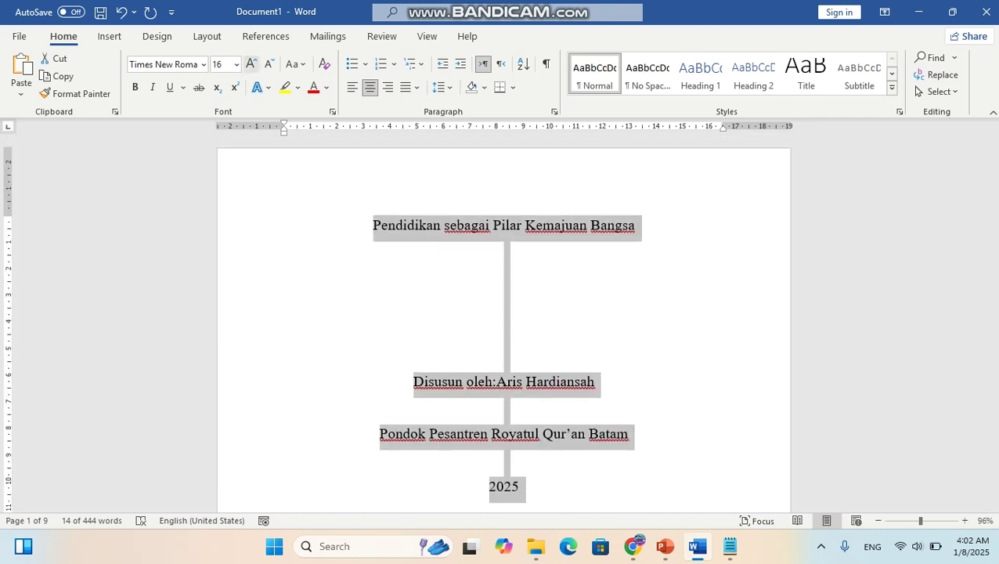
left_click(236, 64)
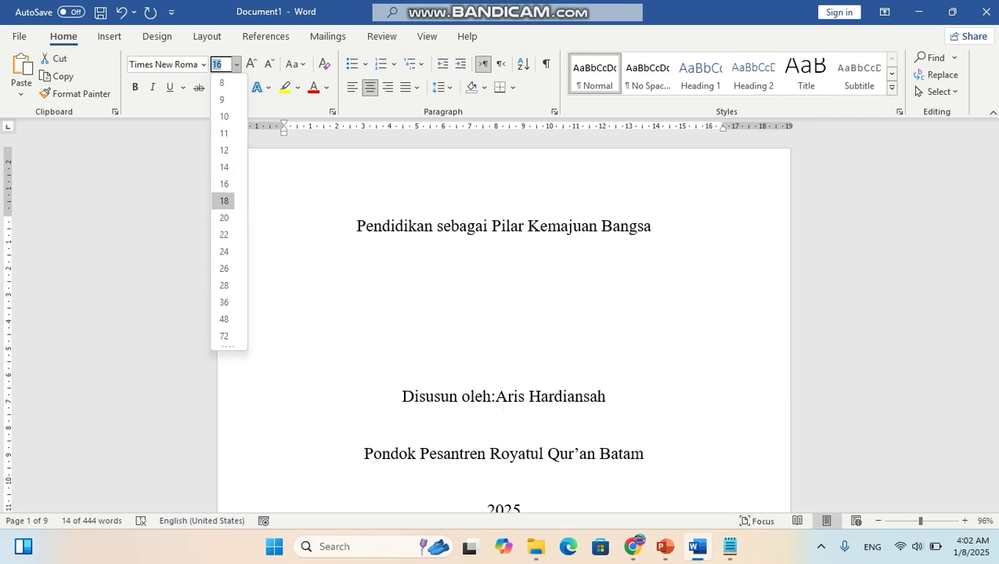
left_click(224, 200)
Step: Try inserting the logo picture "rq 2023-1" from the Desktop between the cover title and the author line, and remove it
left_click(504, 339)
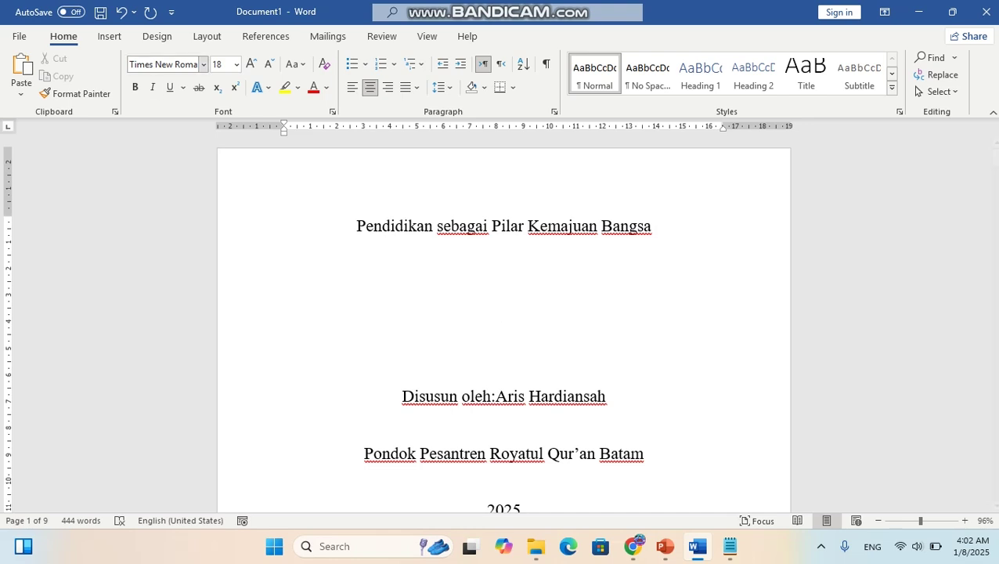
left_click(110, 37)
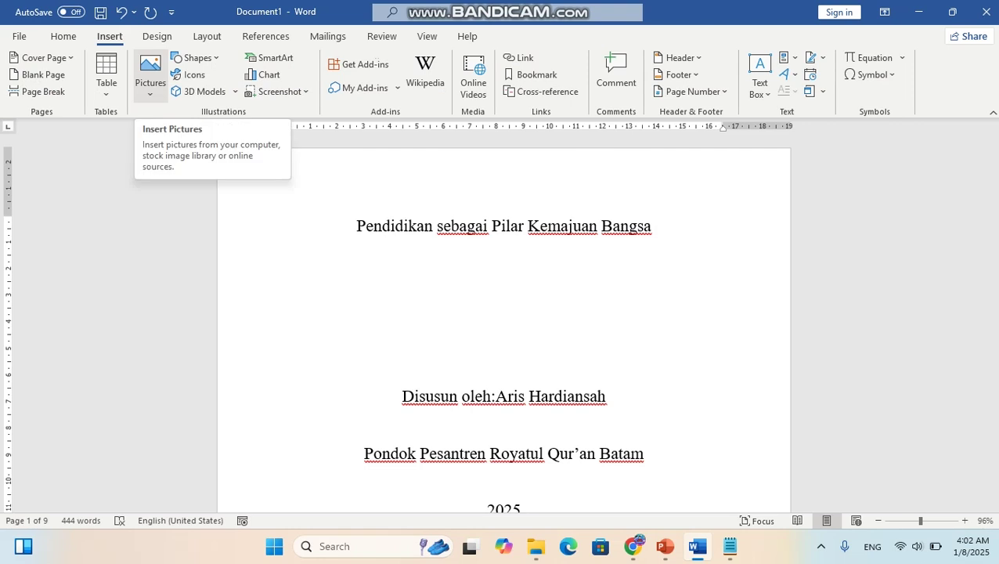
left_click(150, 79)
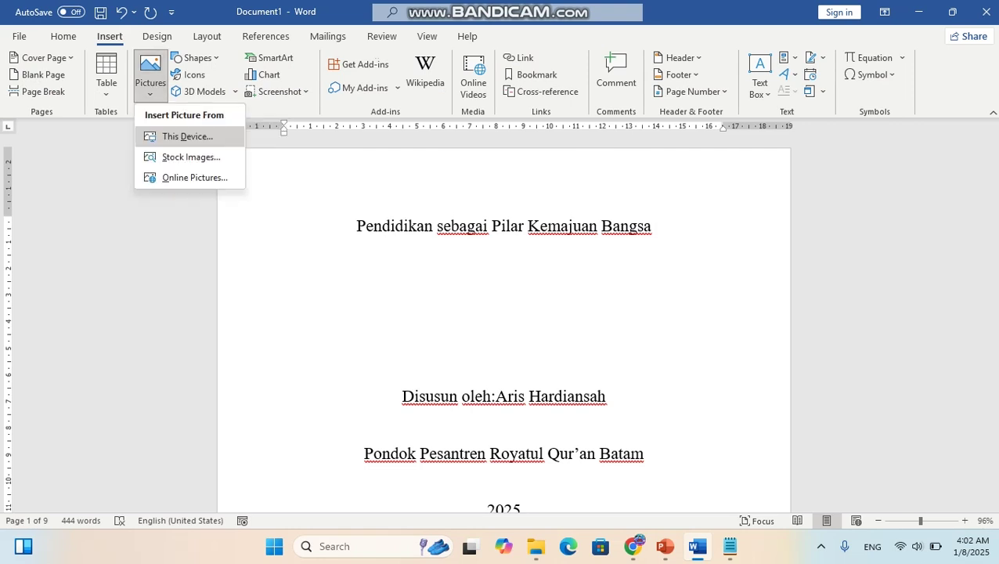
left_click(188, 137)
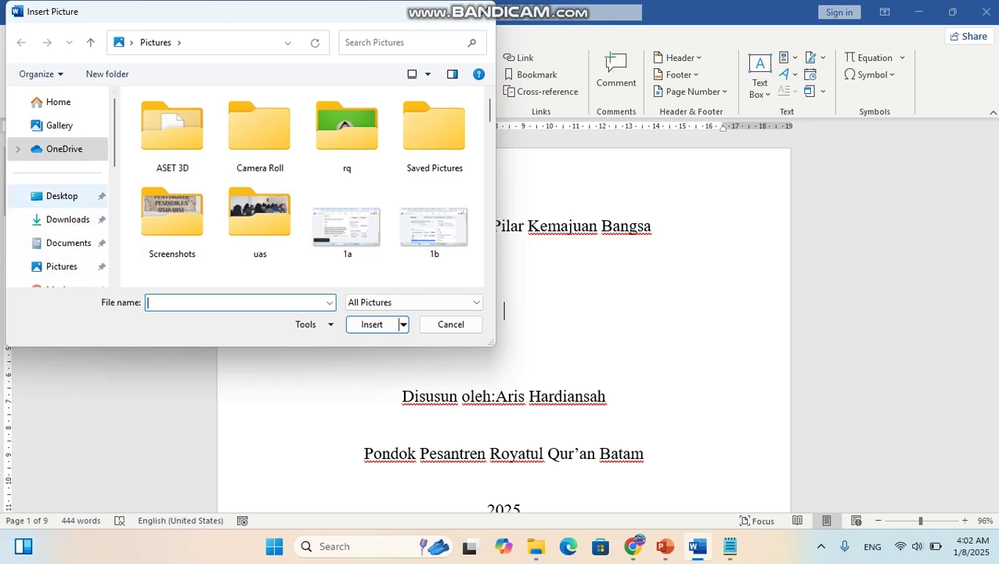
left_click(62, 196)
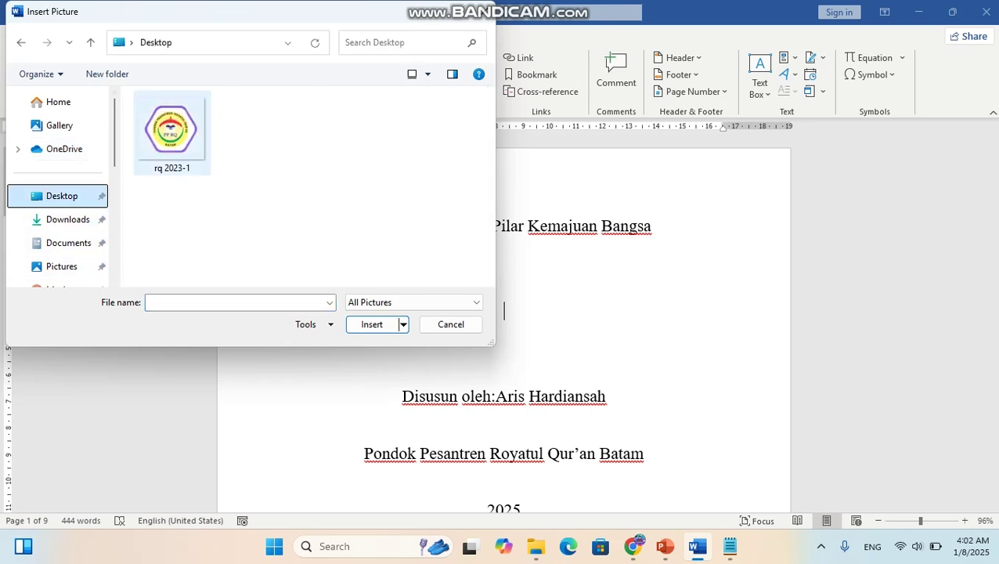
left_click(171, 129)
left_click(372, 325)
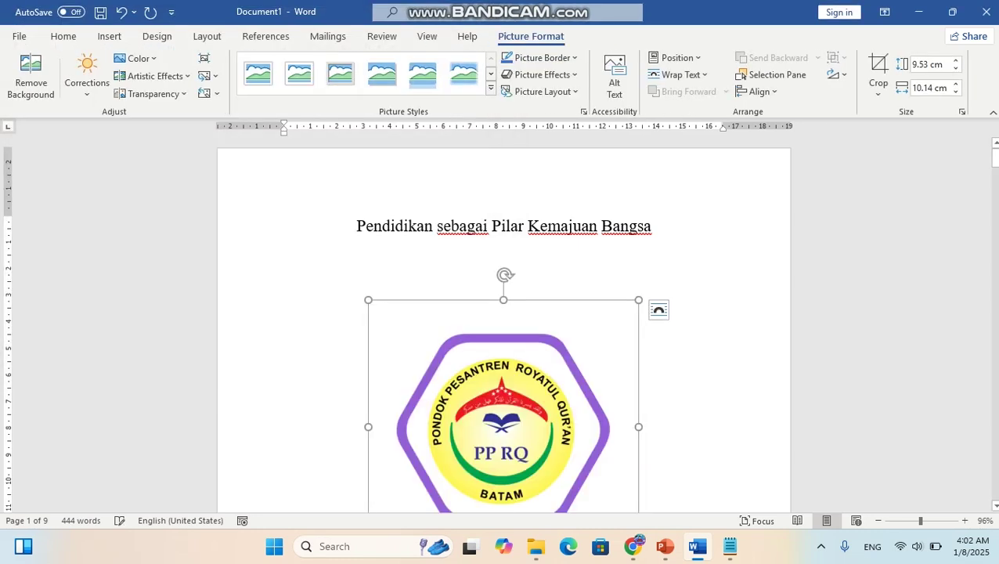
key("Delete")
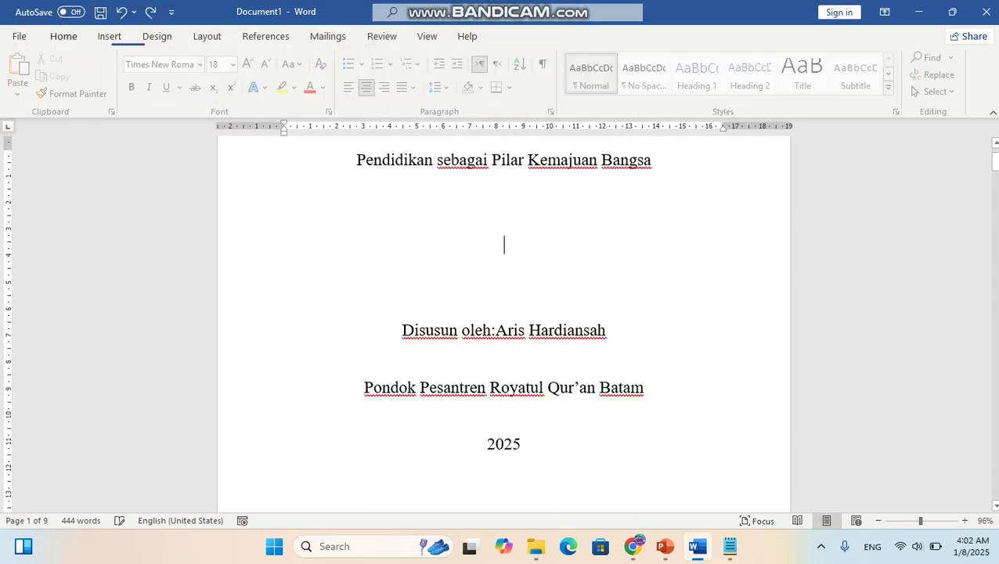
Step: Insert the Pondok Pesantren Royatul Qur'an logo picture from File Explorer between the cover title and the author line
left_click(536, 547)
left_click_drag(880, 141, 504, 245)
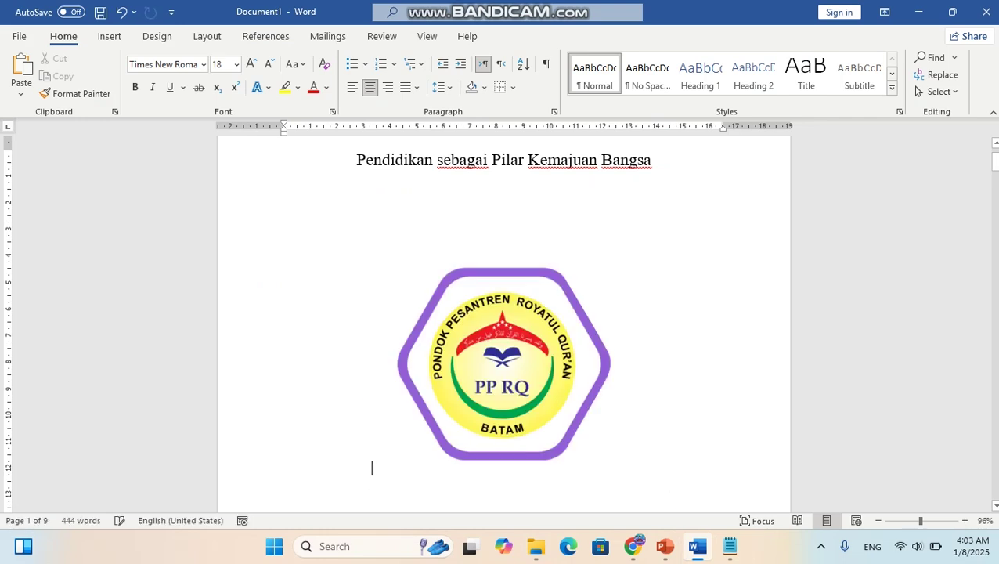
scroll(368, 216, "down", 6)
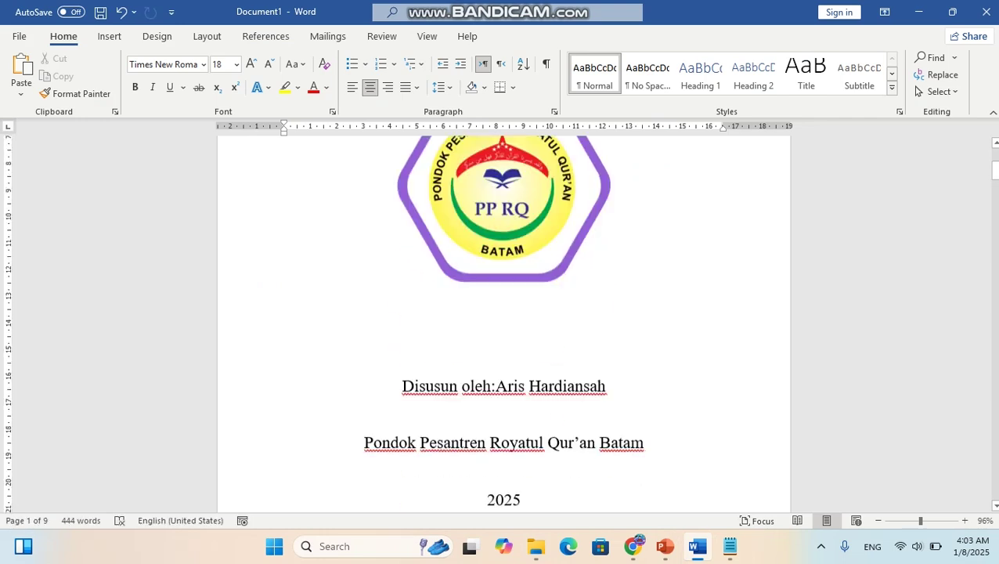
scroll(503, 313, "up", 6)
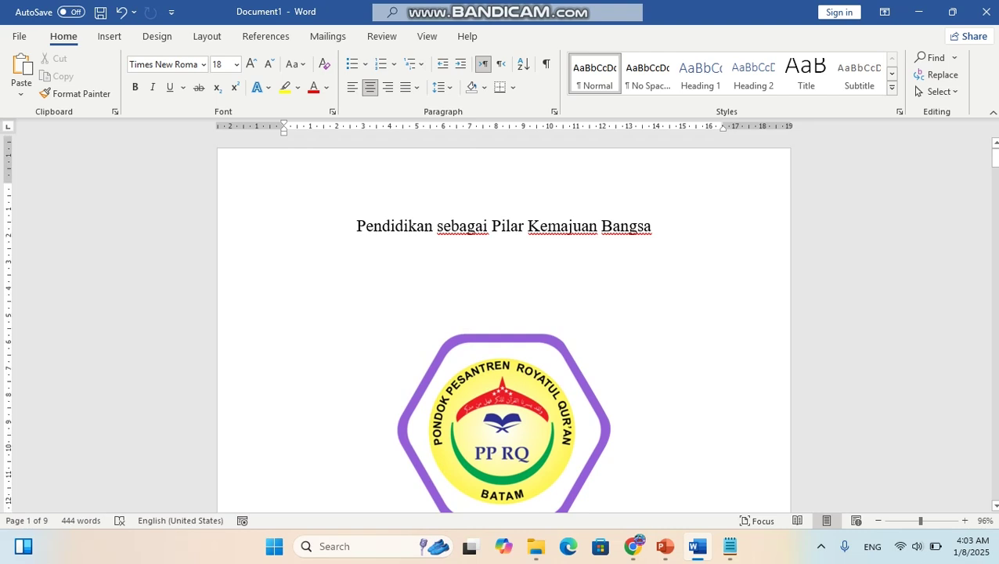
scroll(370, 479, "down", 6)
scroll(503, 314, "up", 6)
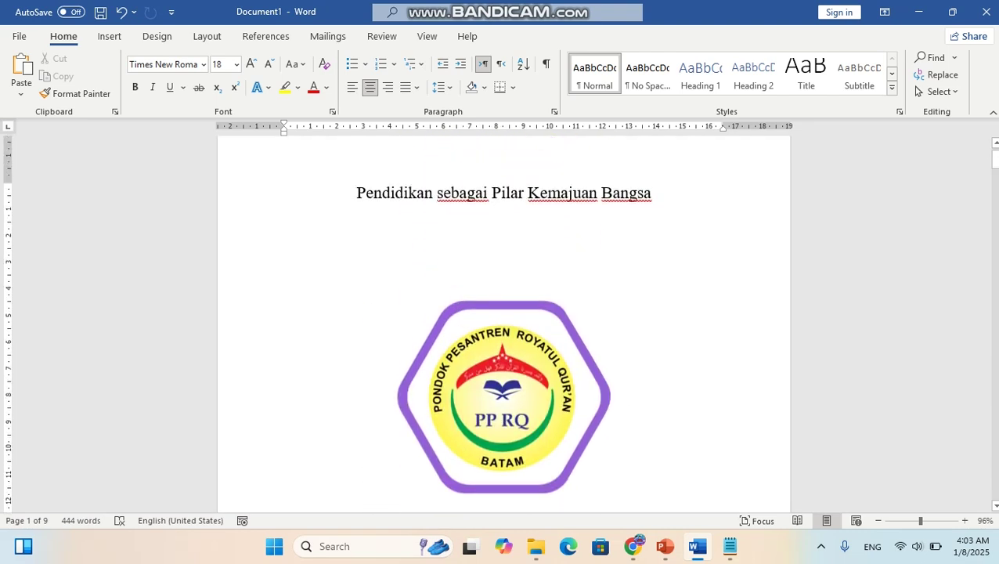
Step: Add a space after "Disusun oleh:" in the cover's author line
scroll(503, 313, "down", 6)
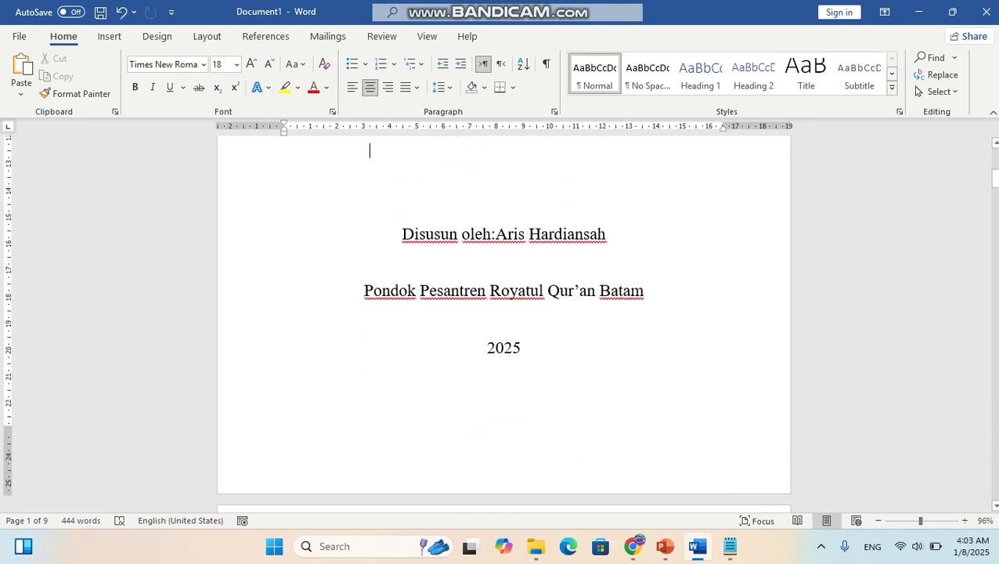
left_click(495, 233)
scroll(503, 314, "up", 8)
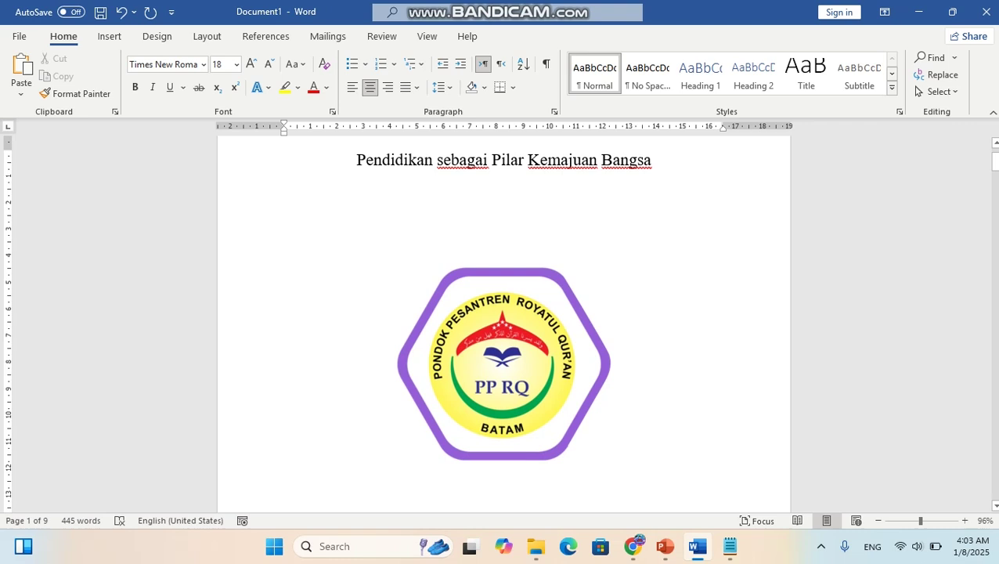
scroll(504, 313, "up", 2)
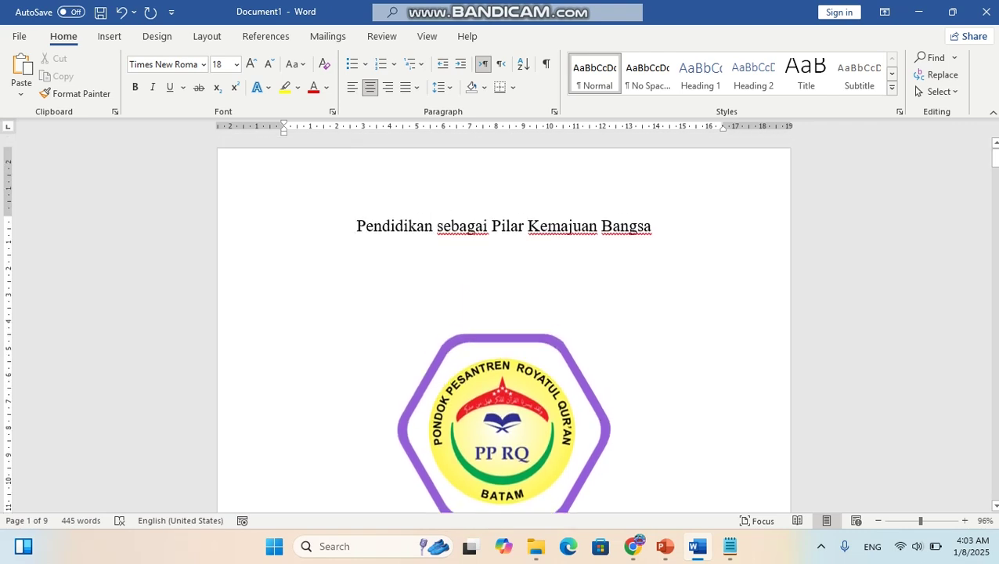
scroll(503, 314, "down", 7)
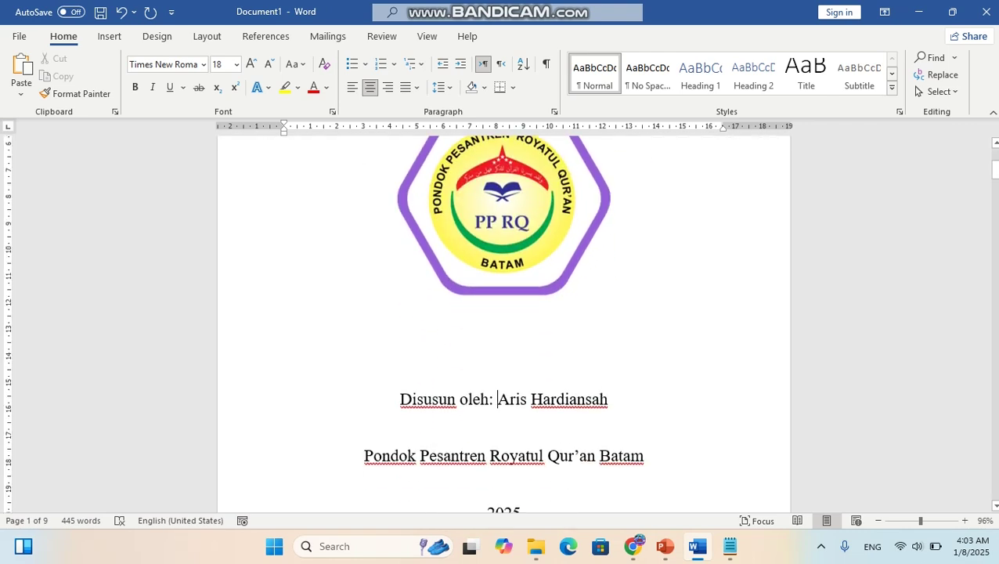
scroll(504, 314, "down", 2)
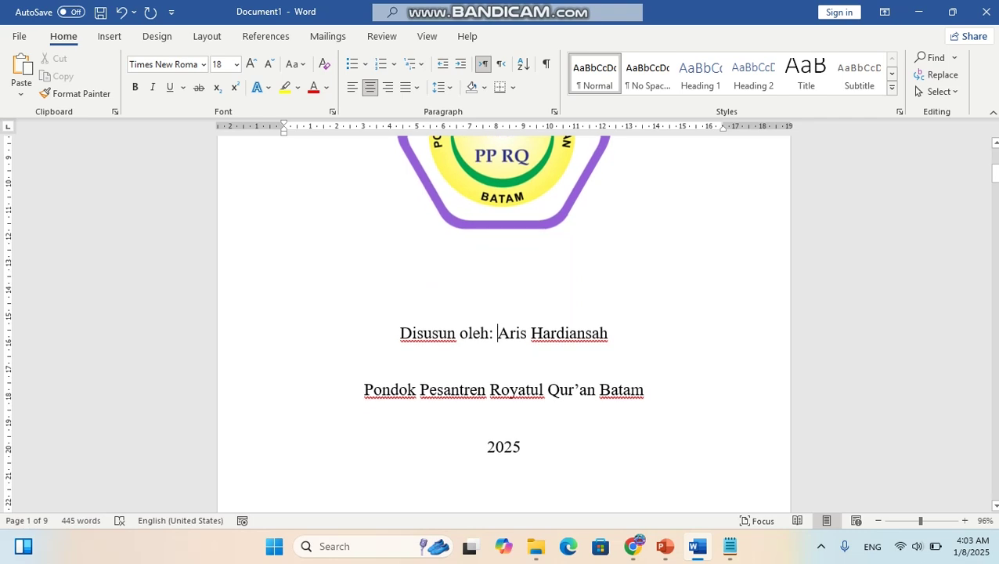
Step: Check the title formatting rules on the PowerPoint slide "Aturan Pembuatan Makalah" for the Kata Pengantar page and return to Word
scroll(504, 314, "down", 6)
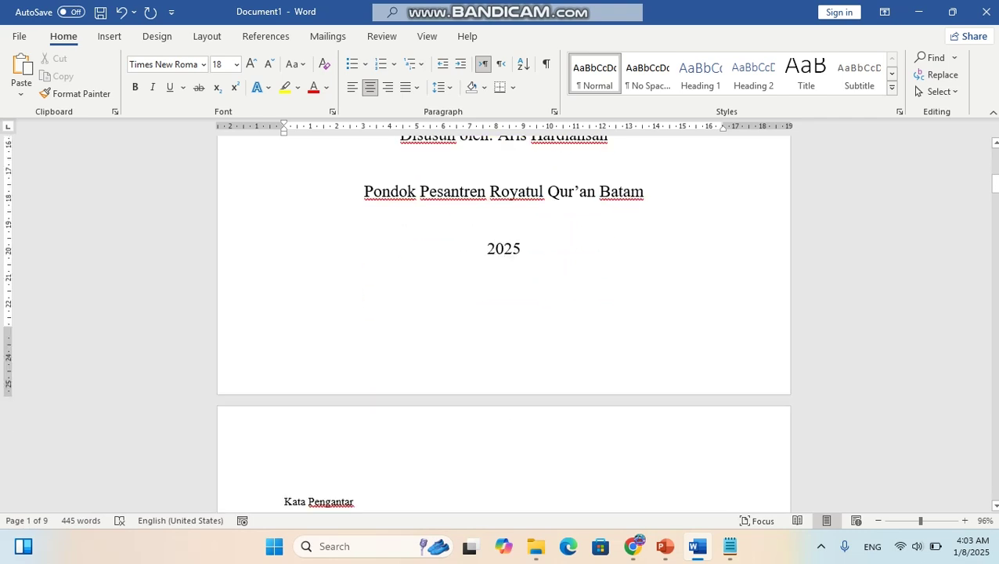
scroll(503, 313, "down", 5)
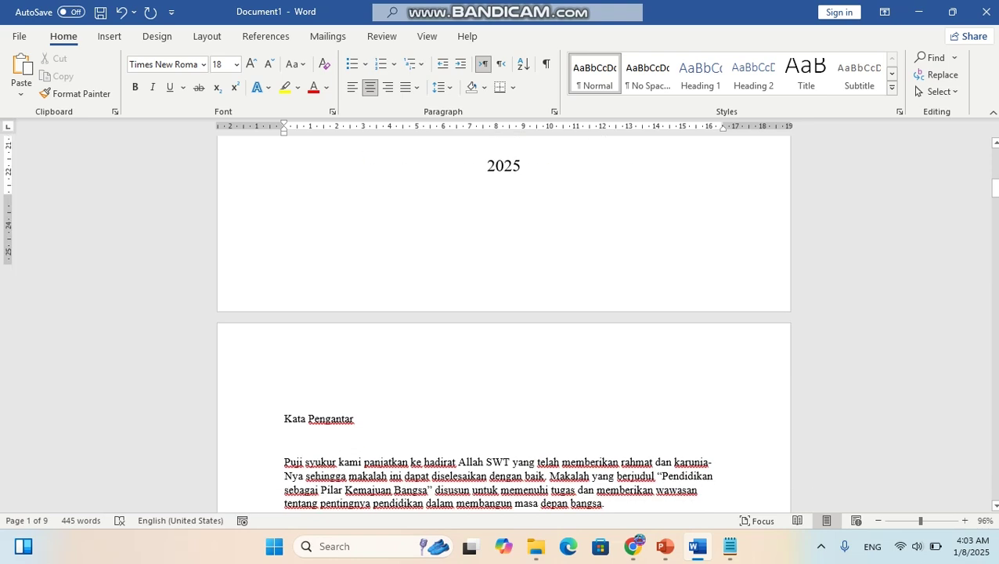
left_click(355, 336)
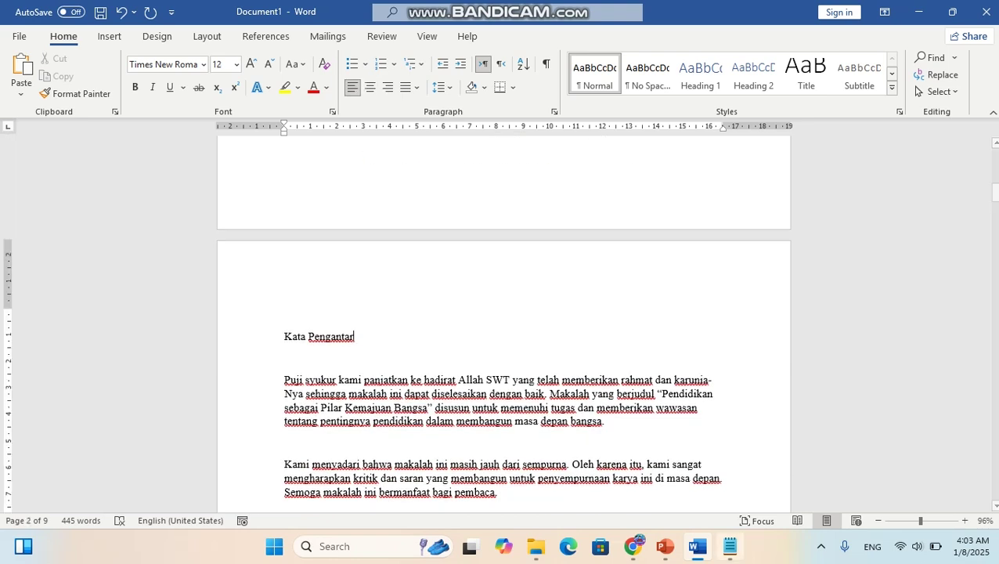
left_click(665, 546)
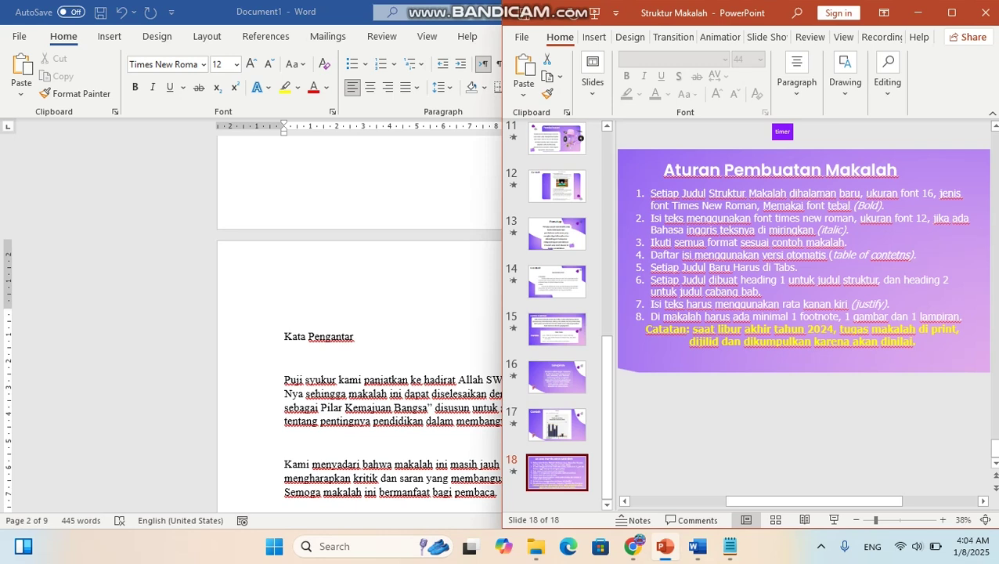
key("alt+Tab")
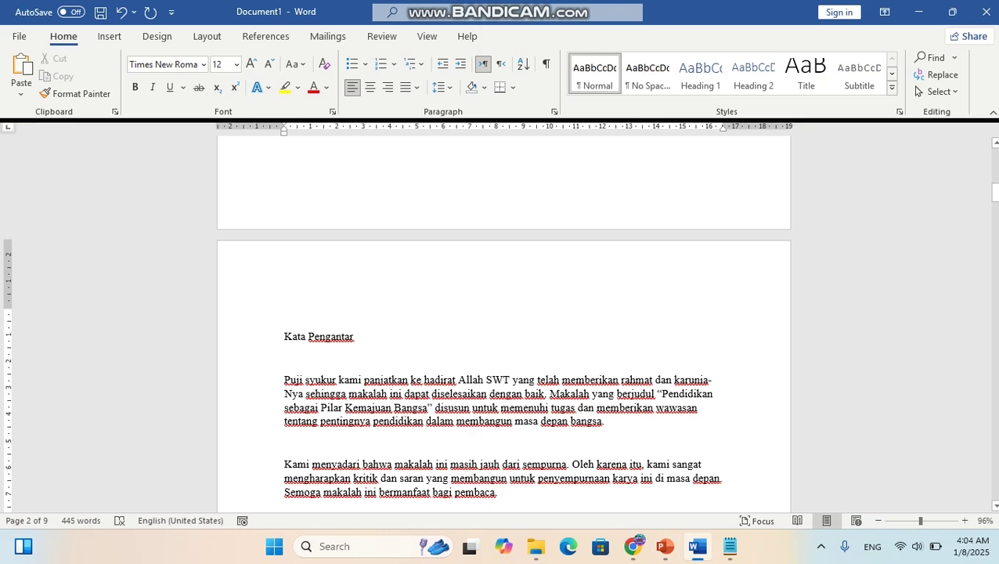
Step: Show the document's heading outline in the Navigation pane beside the Kata Pengantar page
key("ctrl+f")
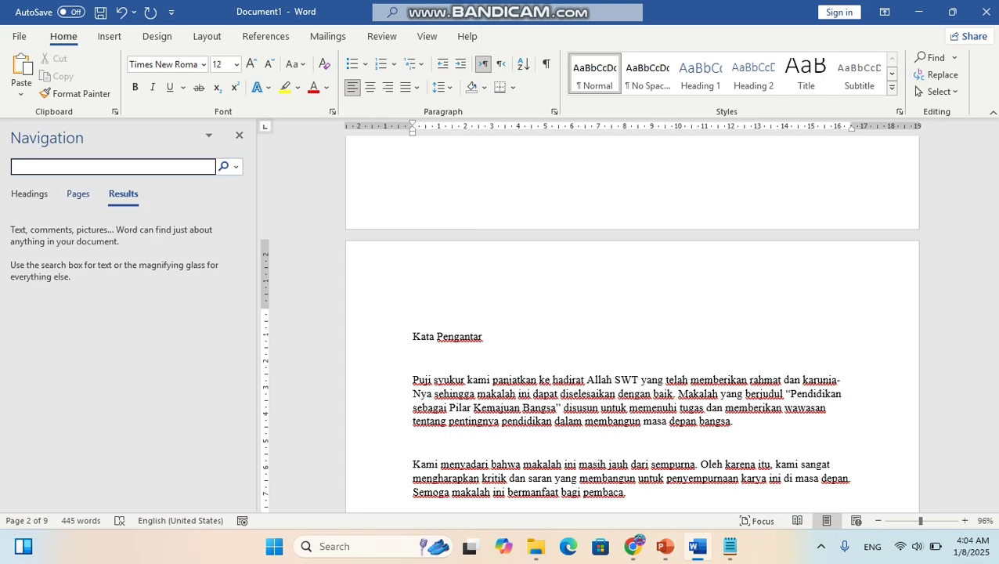
key("Tab")
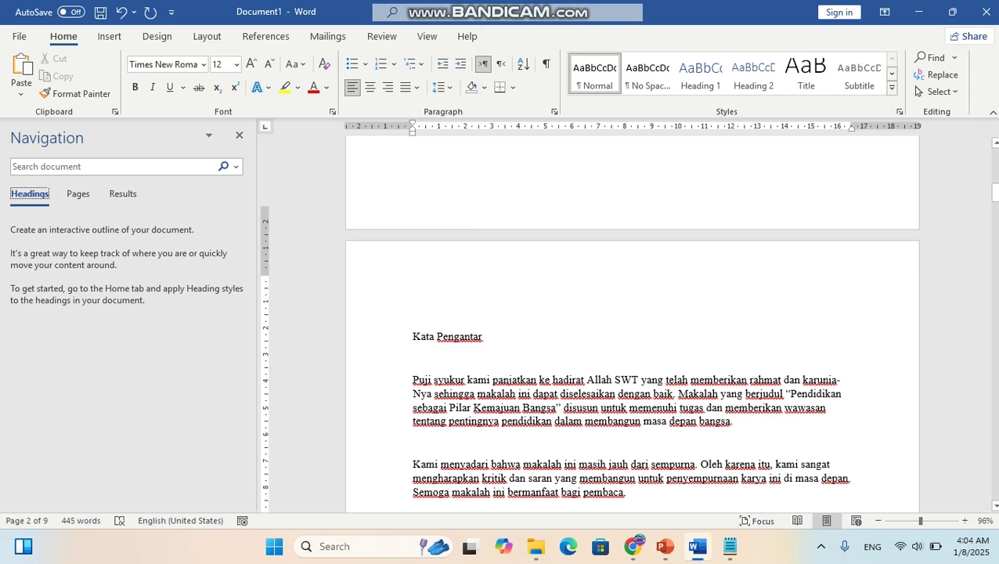
scroll(632, 321, "down", 2)
scroll(632, 321, "up", 2)
scroll(632, 321, "up", 3)
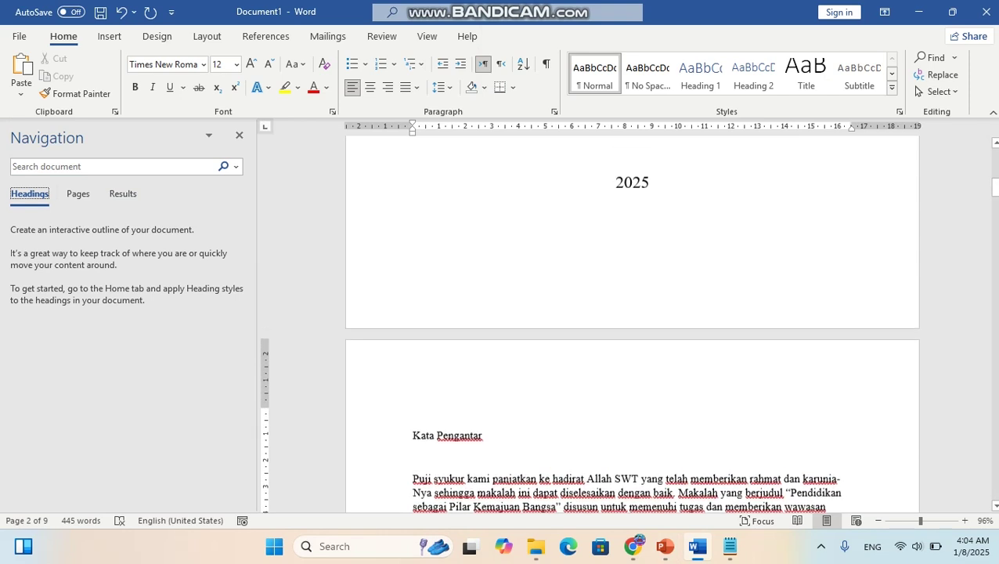
scroll(632, 321, "down", 3)
scroll(632, 321, "down", 1)
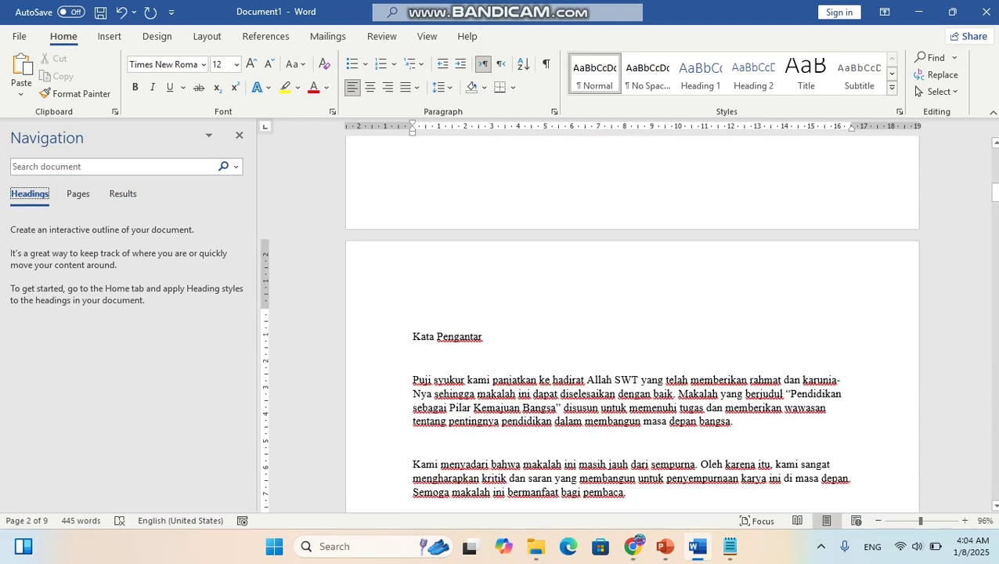
Step: Apply the Heading 1 style to the "Kata Pengantar" title and modify that style to black, bold text
left_click_drag(486, 337, 412, 337)
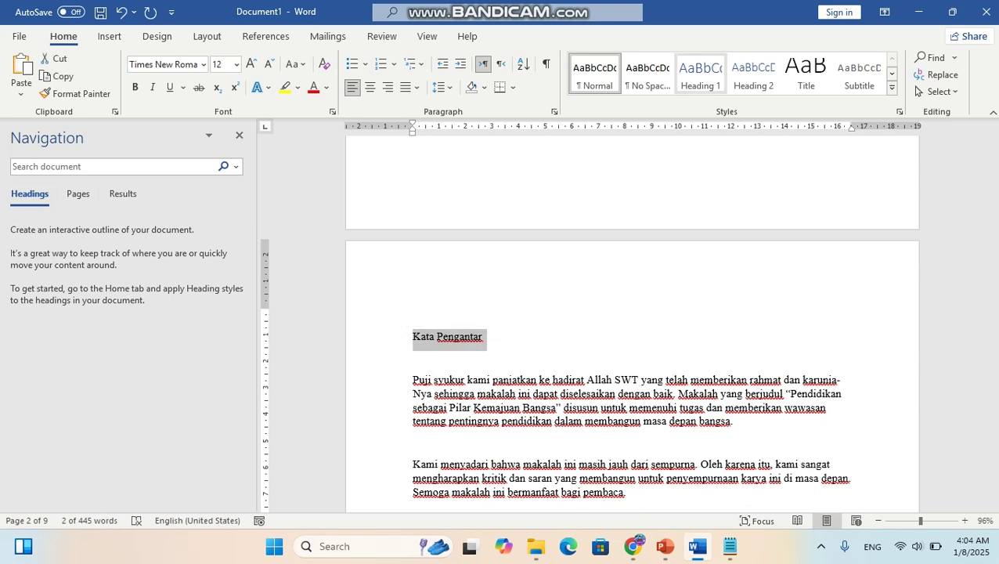
left_click(700, 75)
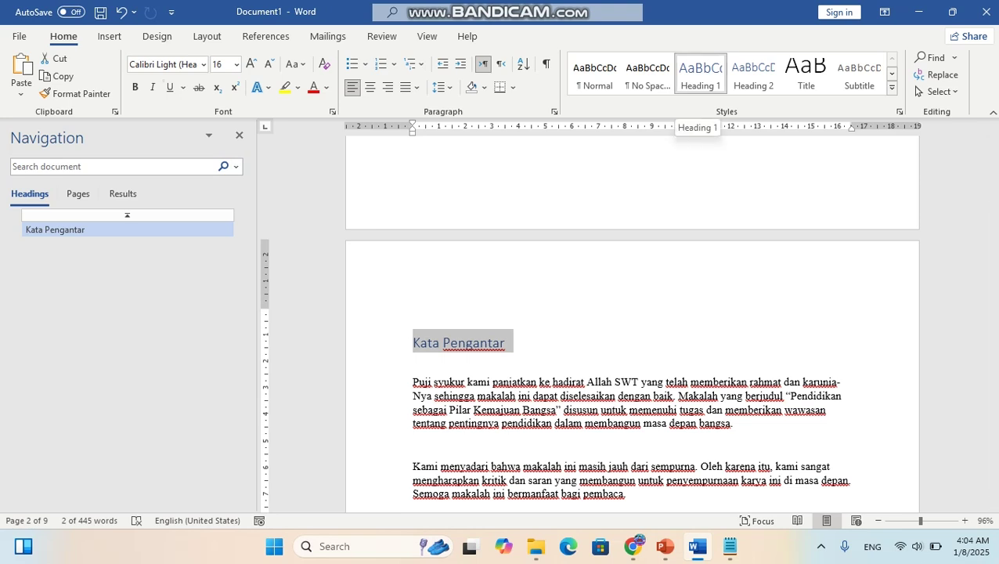
right_click(699, 78)
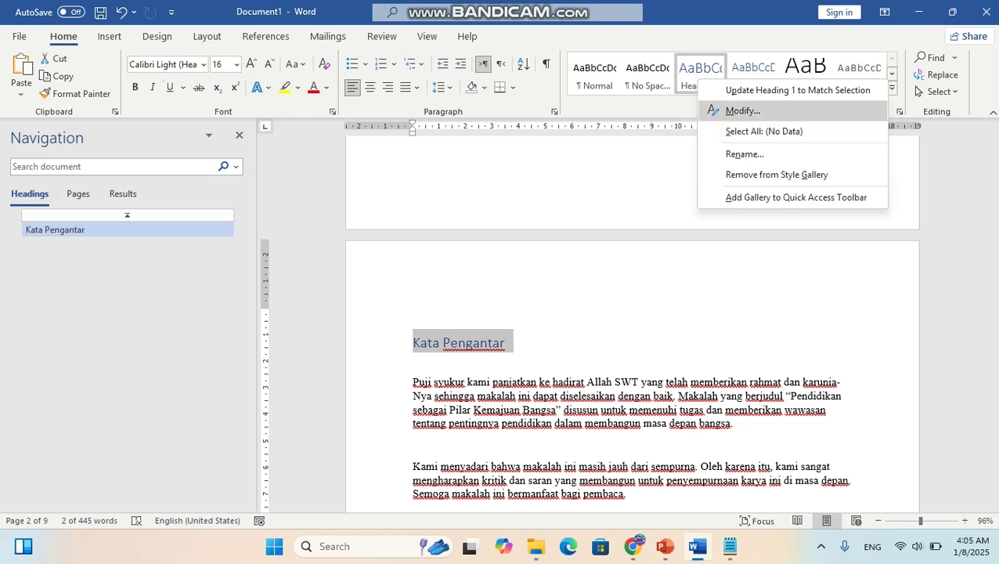
left_click(743, 110)
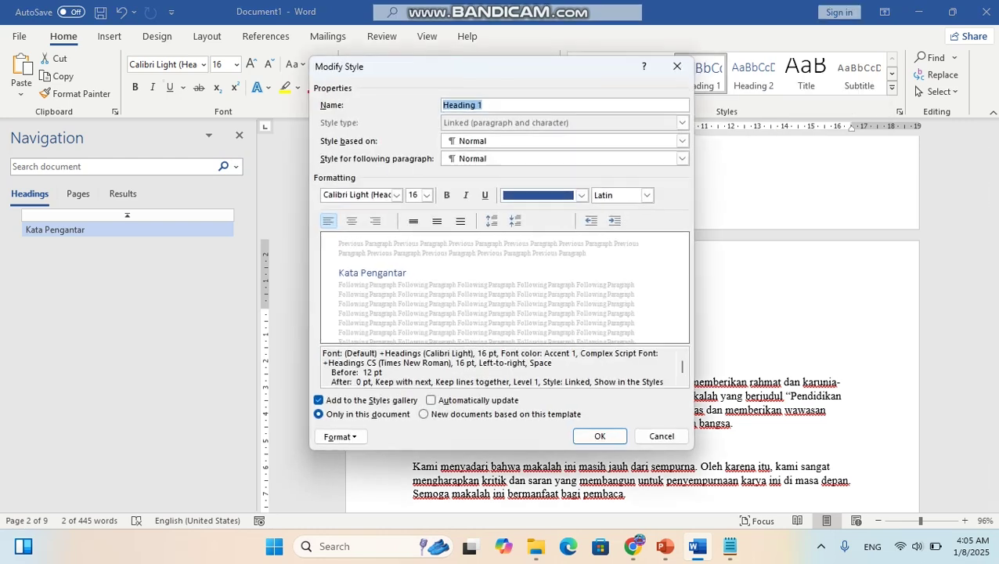
left_click(582, 195)
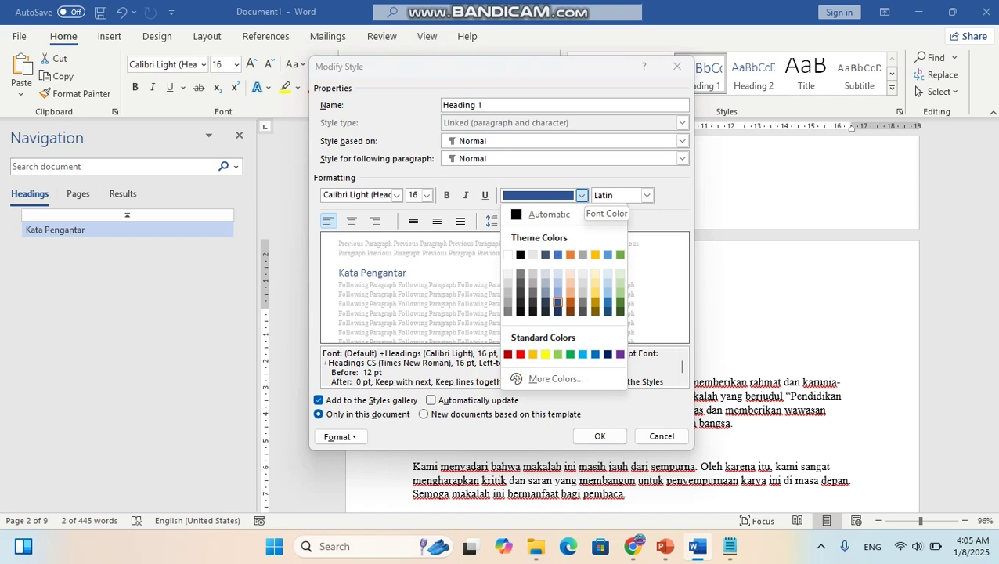
left_click(519, 253)
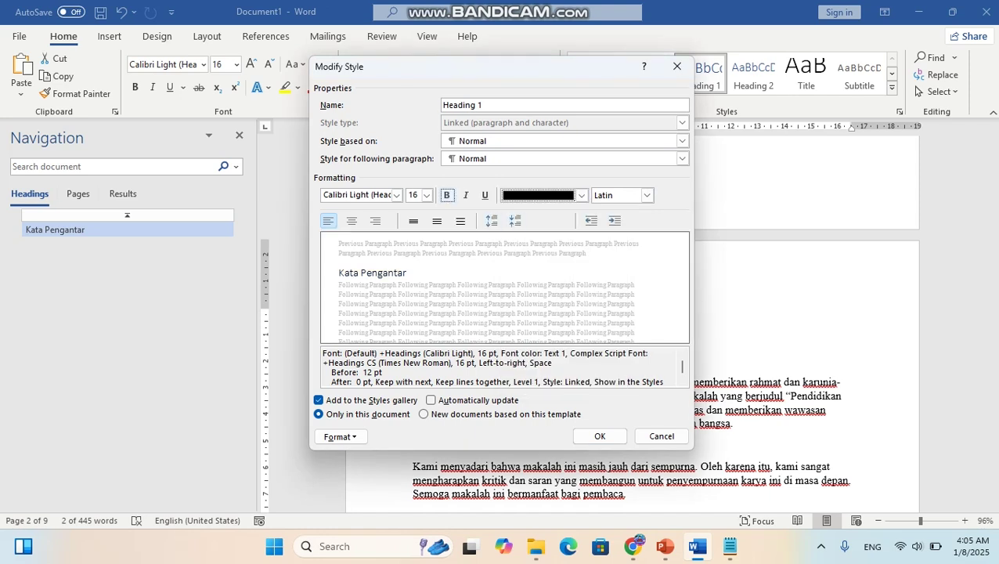
left_click(447, 195)
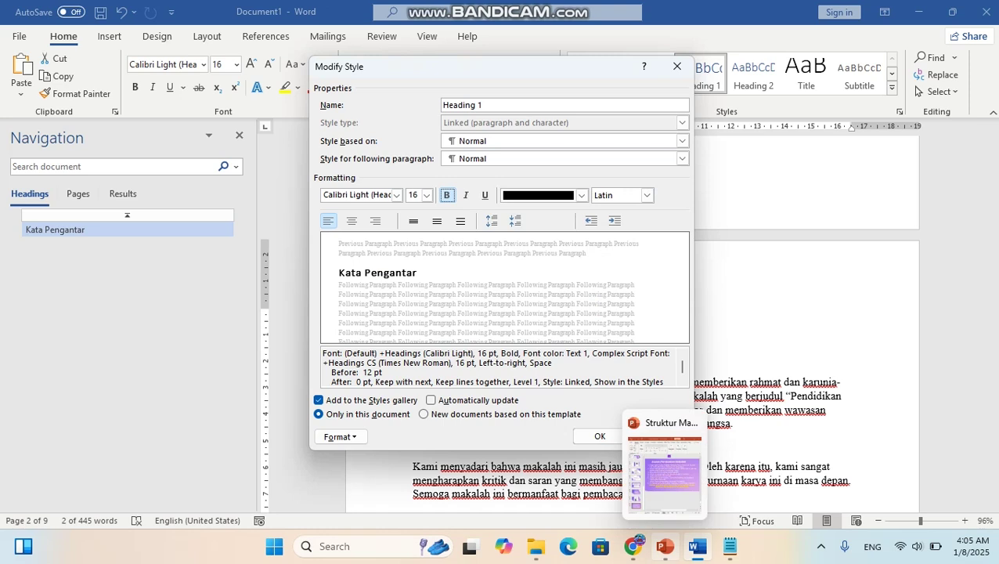
Step: Check the PowerPoint rules again and change the Heading 1 style's font to Times New Roman (Headings CS)
left_click(664, 545)
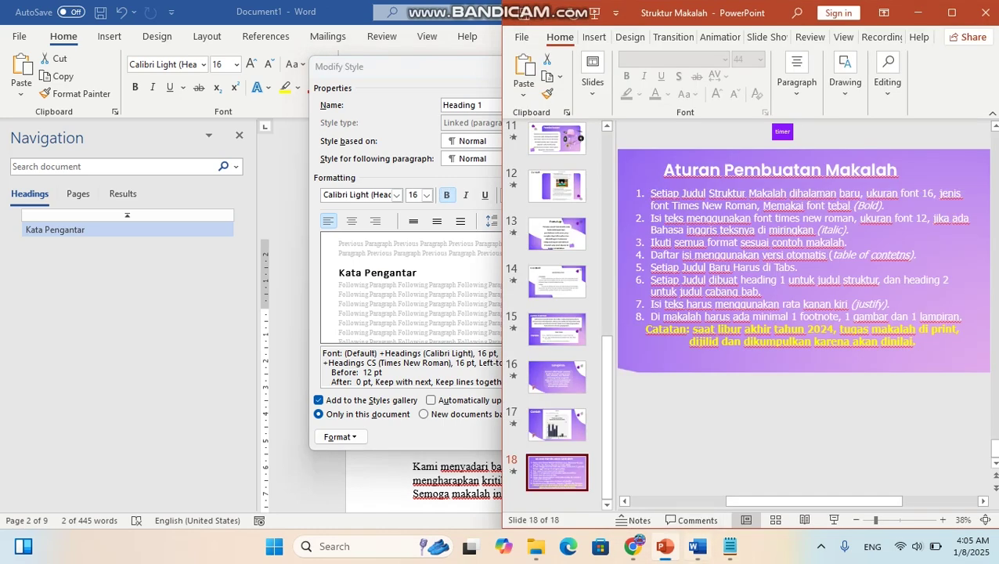
left_click(665, 545)
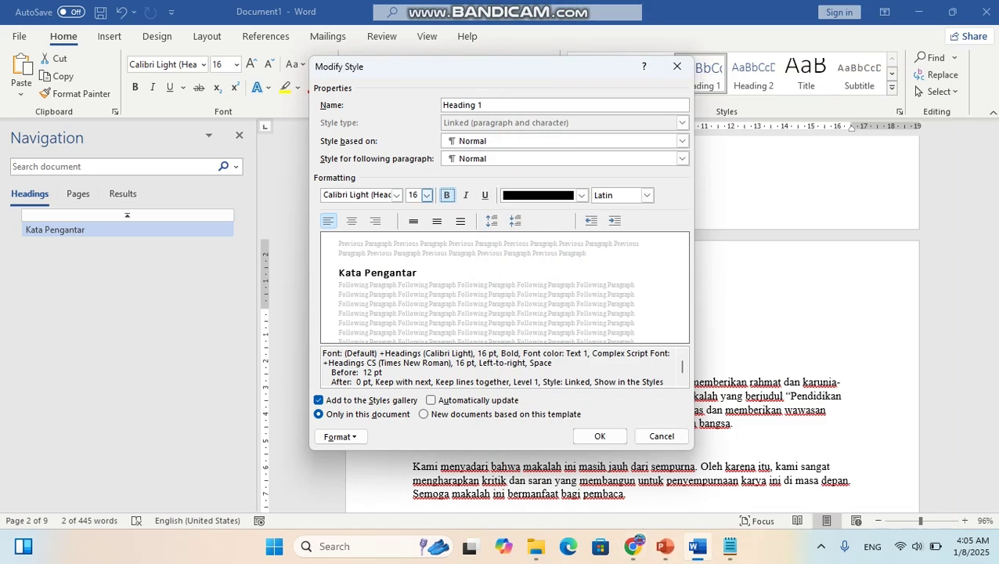
left_click(396, 195)
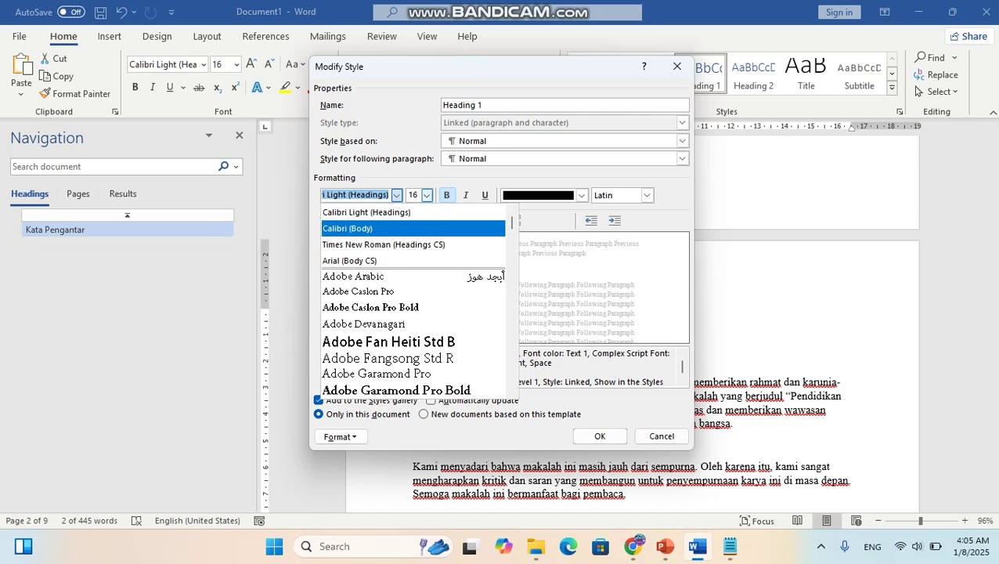
key("Return")
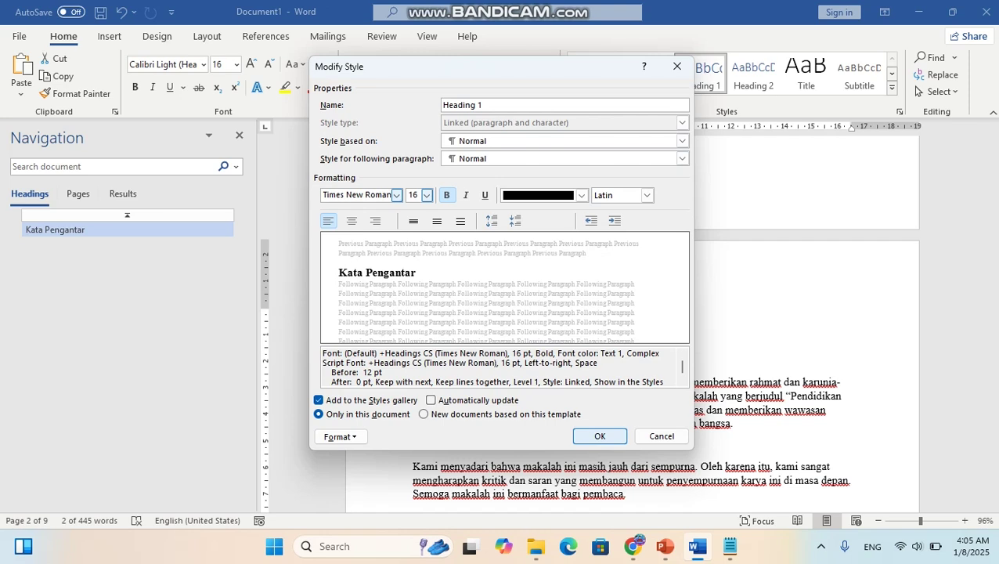
key("Return")
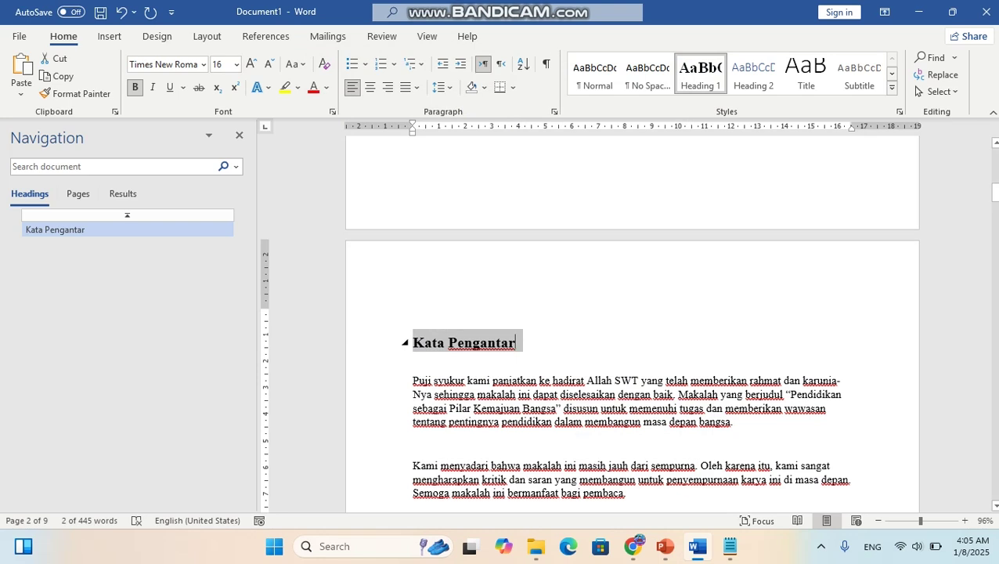
left_click(516, 342)
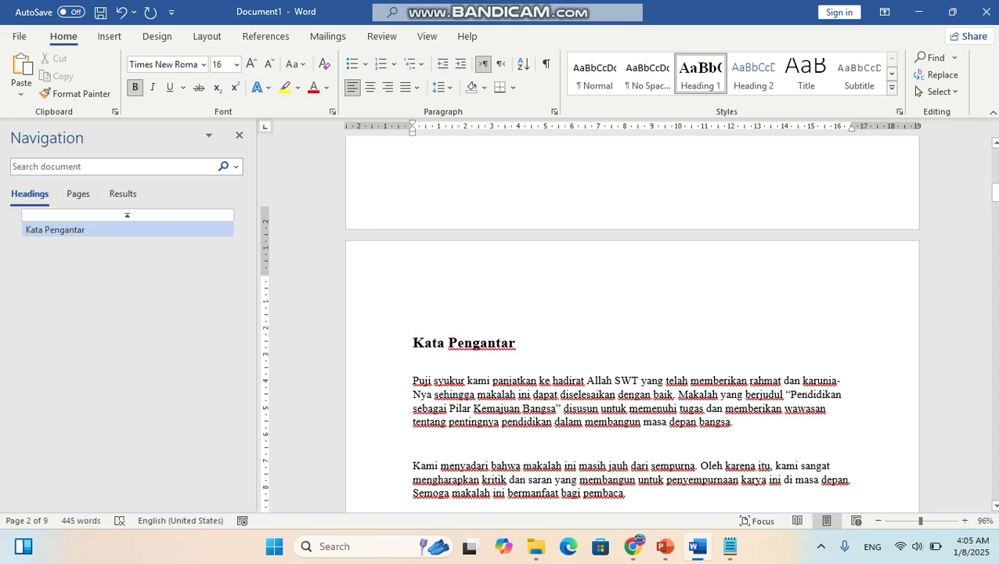
Step: Indent the first lines of the two Kata Pengantar paragraphs beginning "Puji syukur" and "Kami menyadari" by one tab
scroll(632, 356, "down", 1)
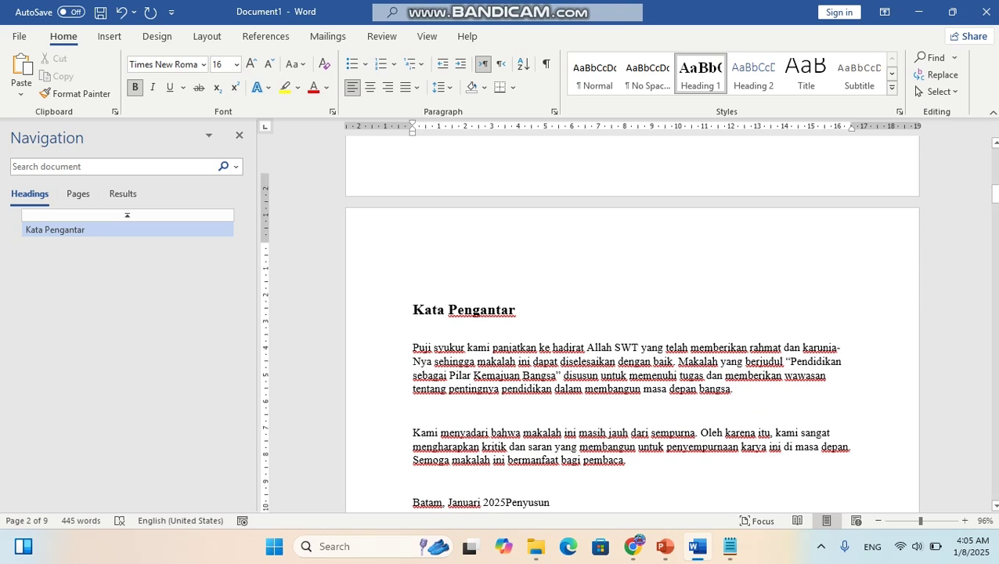
scroll(632, 322, "down", 2)
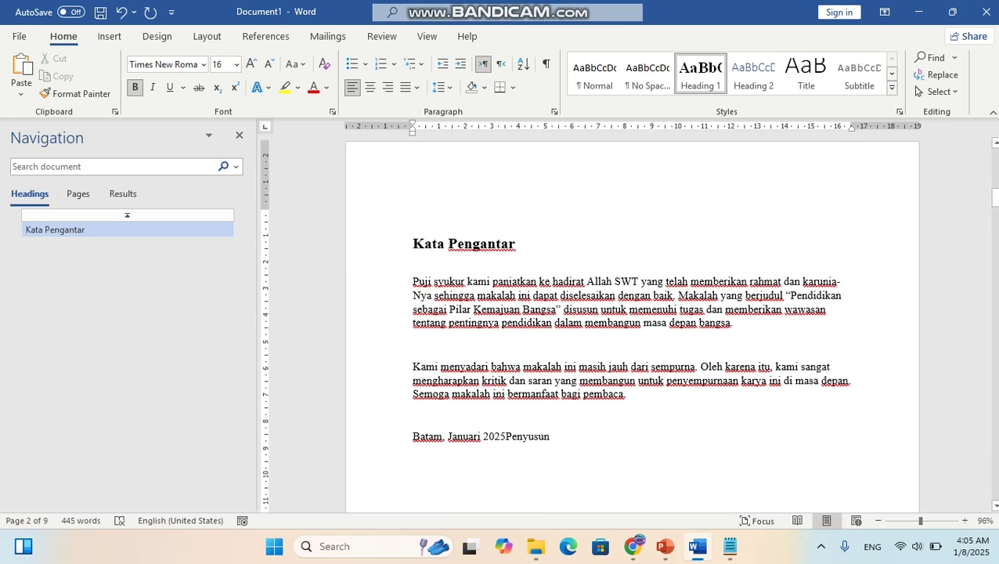
left_click(413, 281)
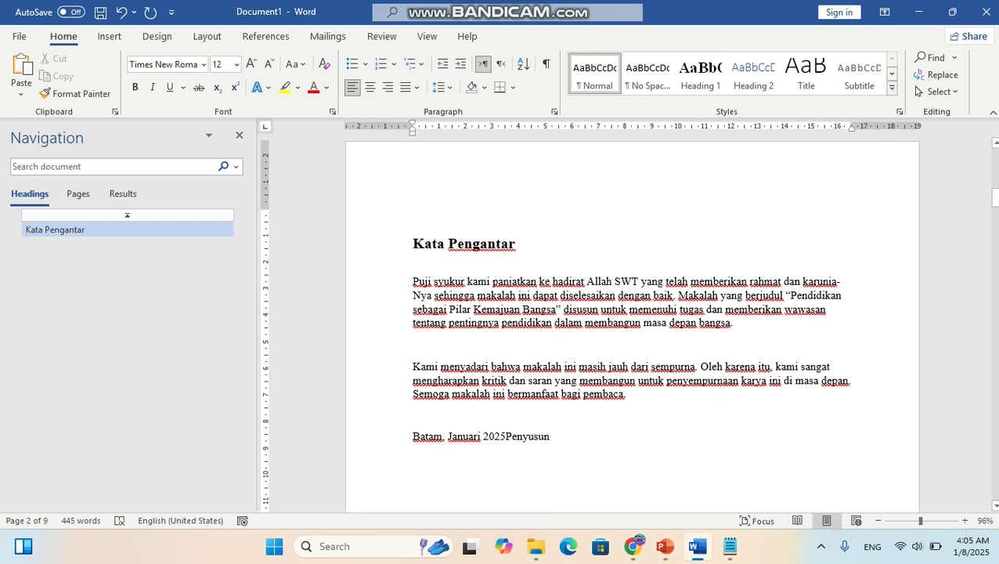
left_click(434, 281)
key("Tab")
left_click(413, 366)
key("Tab")
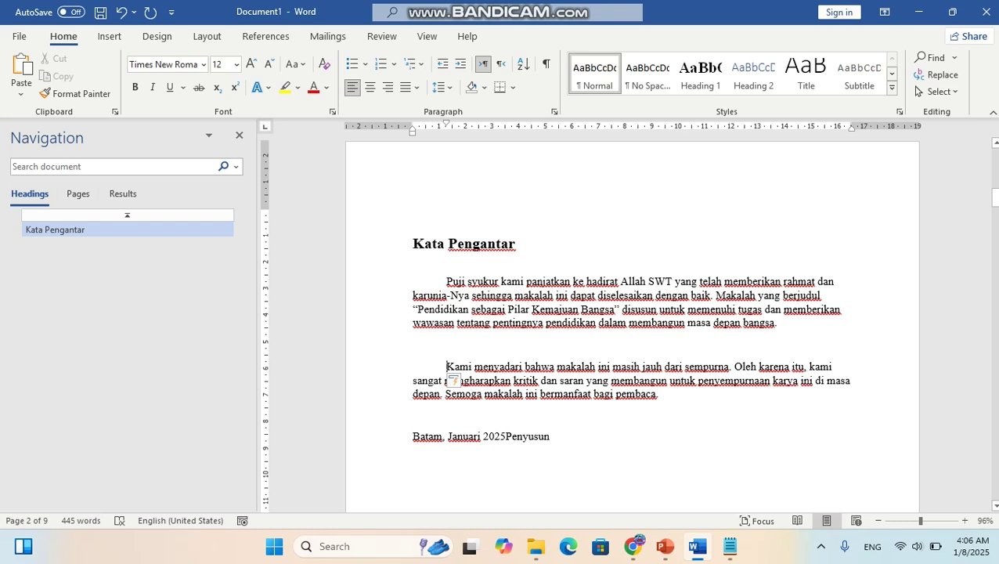
Step: Right-align the "Batam, Januari 2025Penyusun" line and move "Penyusun" four lines down from the date
left_click_drag(412, 436, 554, 439)
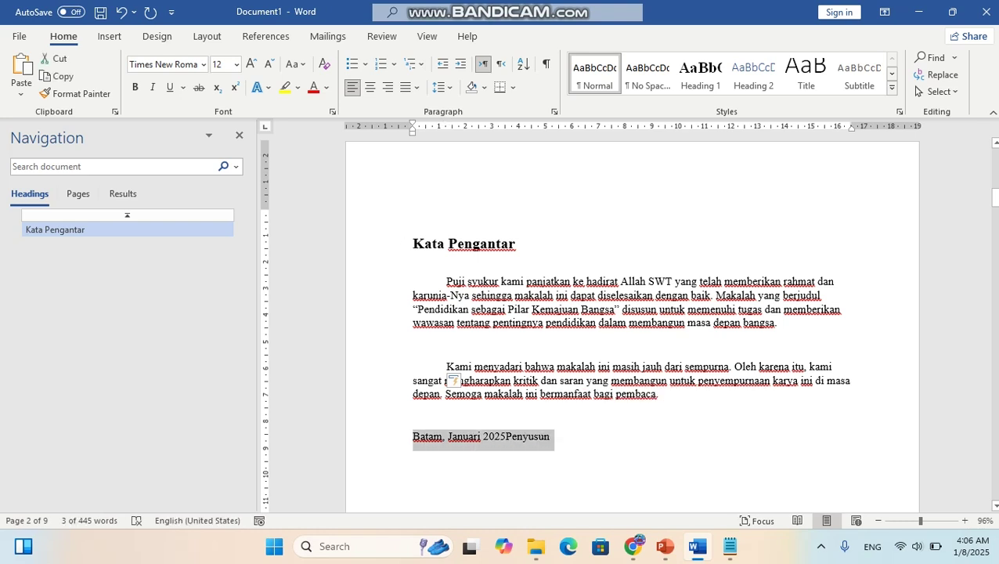
left_click(388, 88)
left_click(808, 437)
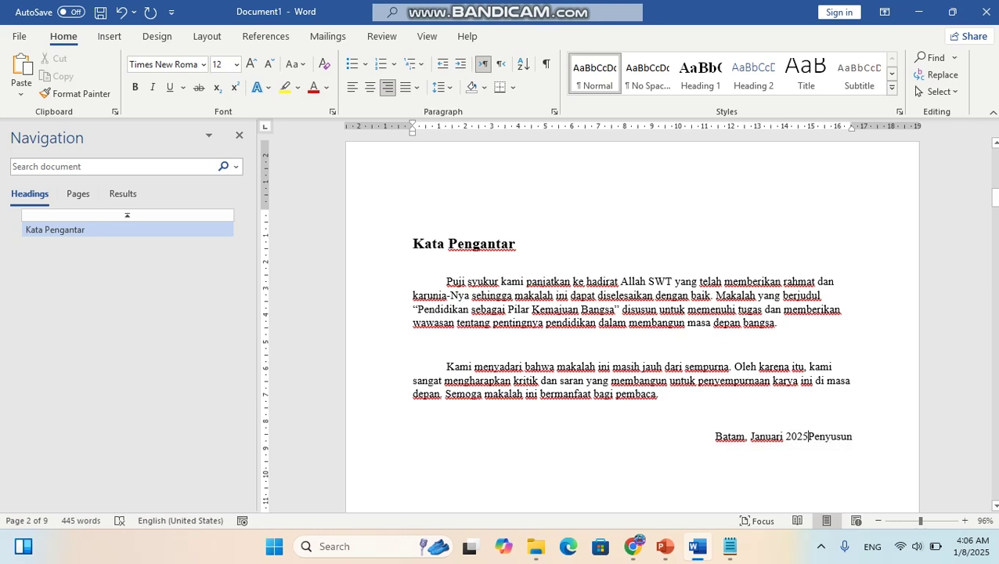
scroll(632, 313, "down", 1)
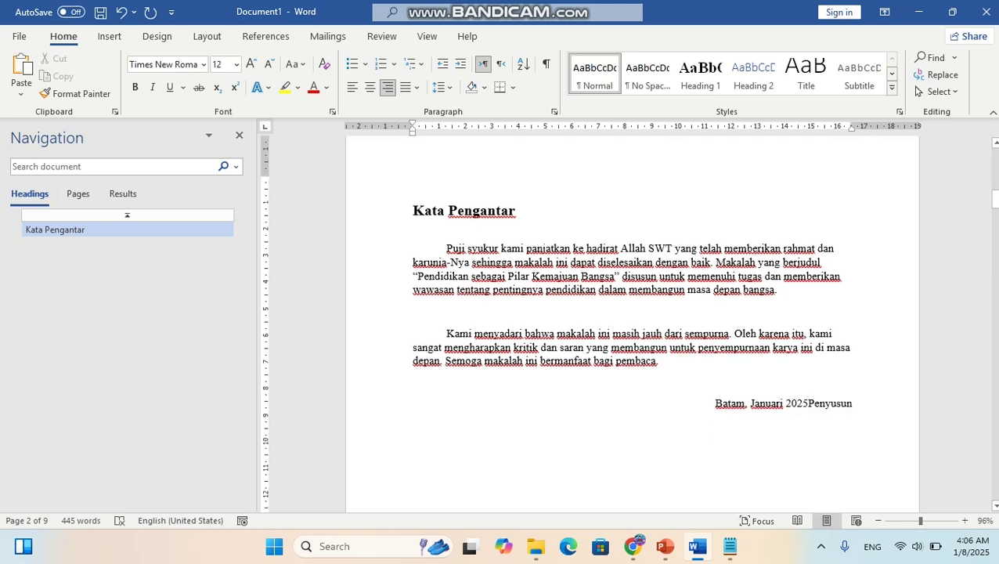
key("Return")
key("Return")
key("Return")
key("Return")
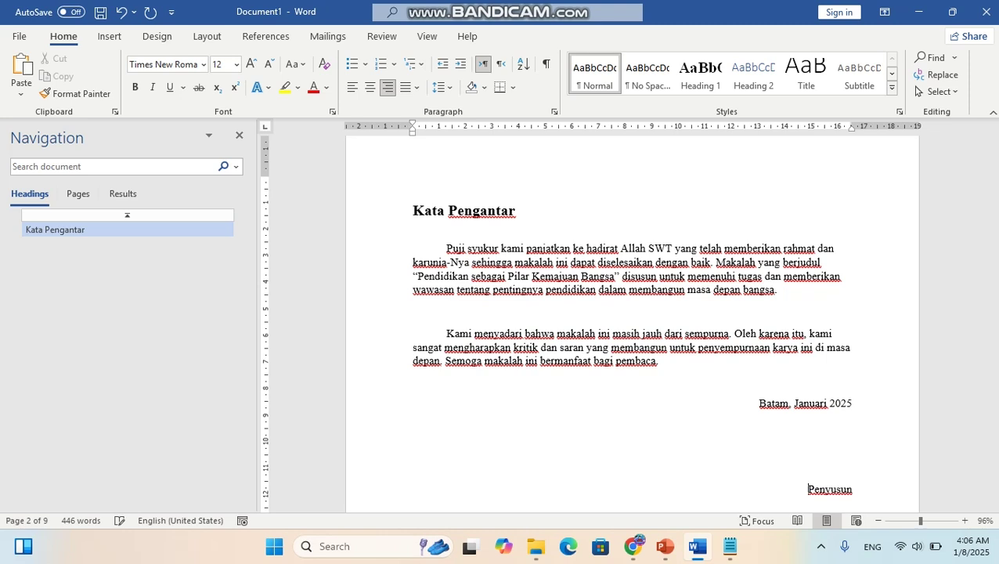
Step: Replace "Penyusun" below the date with the author's full name
scroll(628, 322, "down", 2)
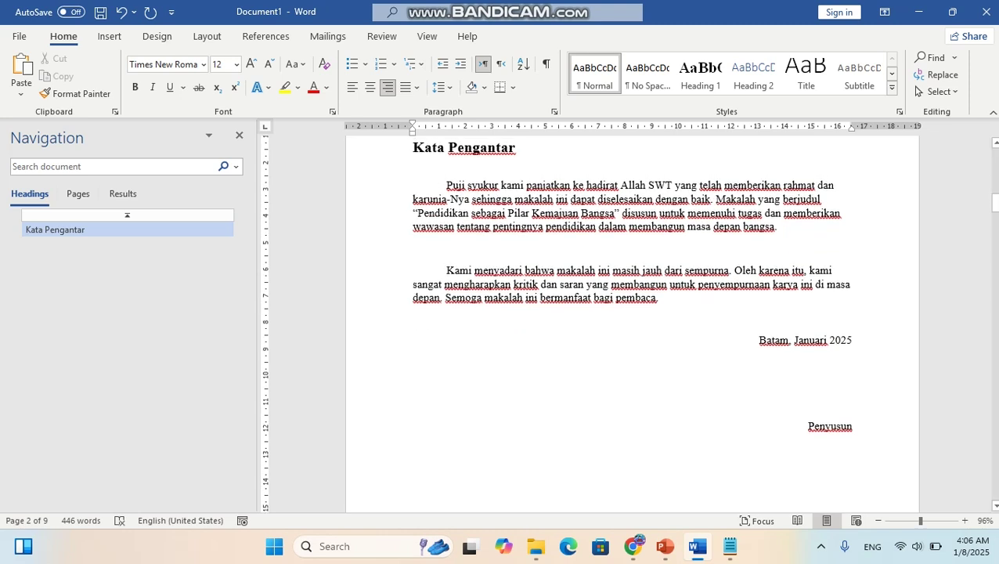
left_click_drag(808, 423, 856, 425)
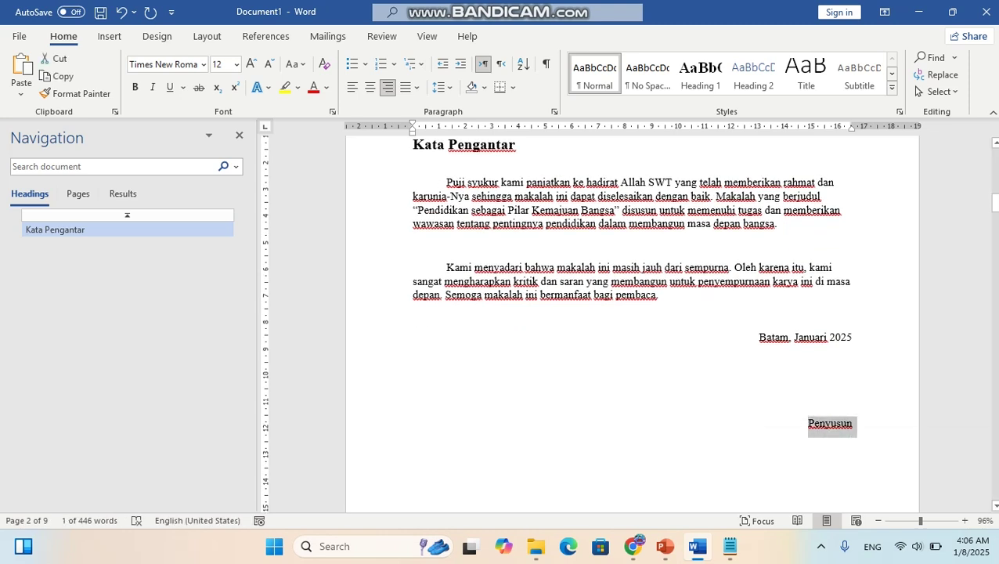
type("Aris")
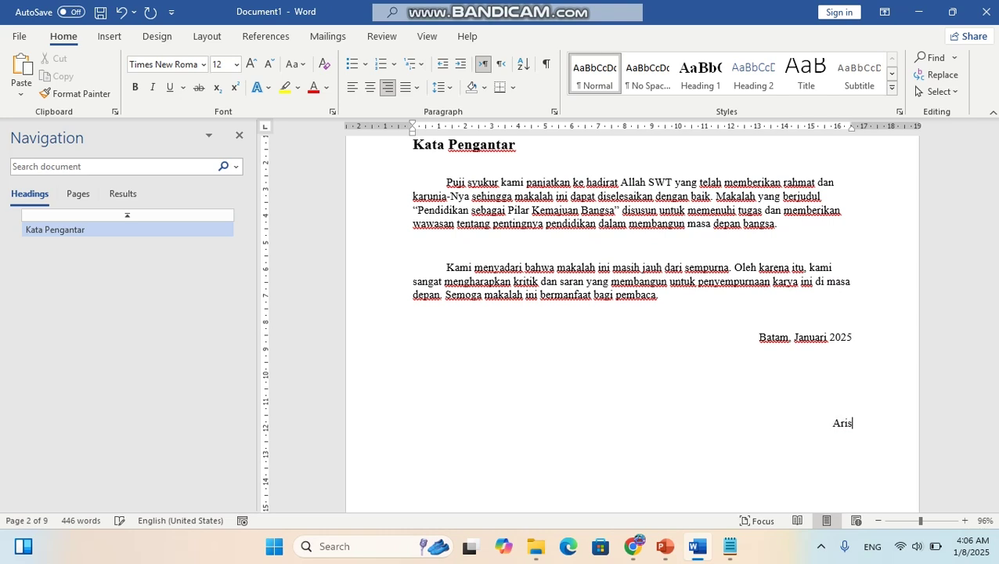
type(" Hardiansah")
scroll(628, 322, "up", 1)
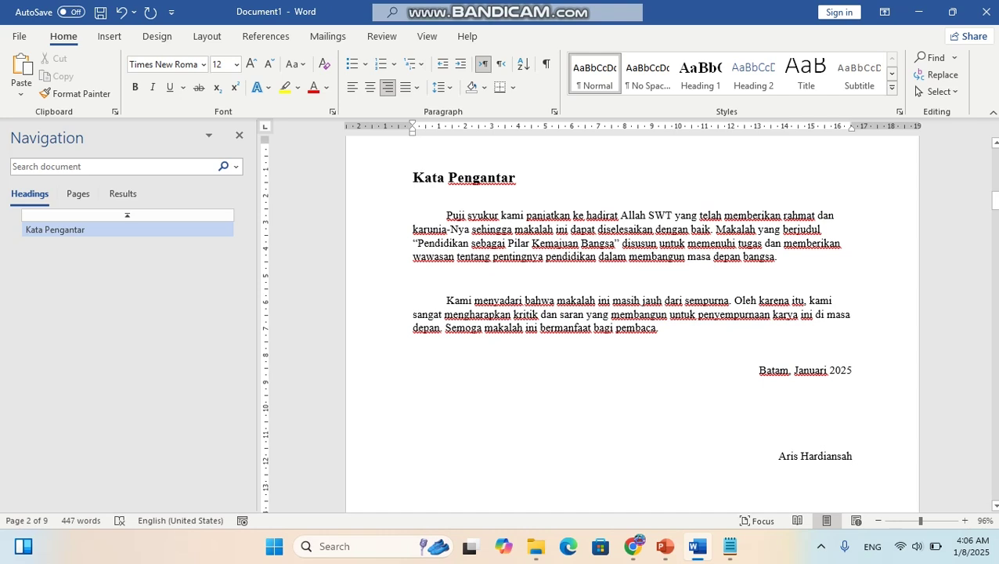
Step: Check the PowerPoint rules, justify the two Kata Pengantar paragraphs, and remove the blank line between them
left_click(665, 546)
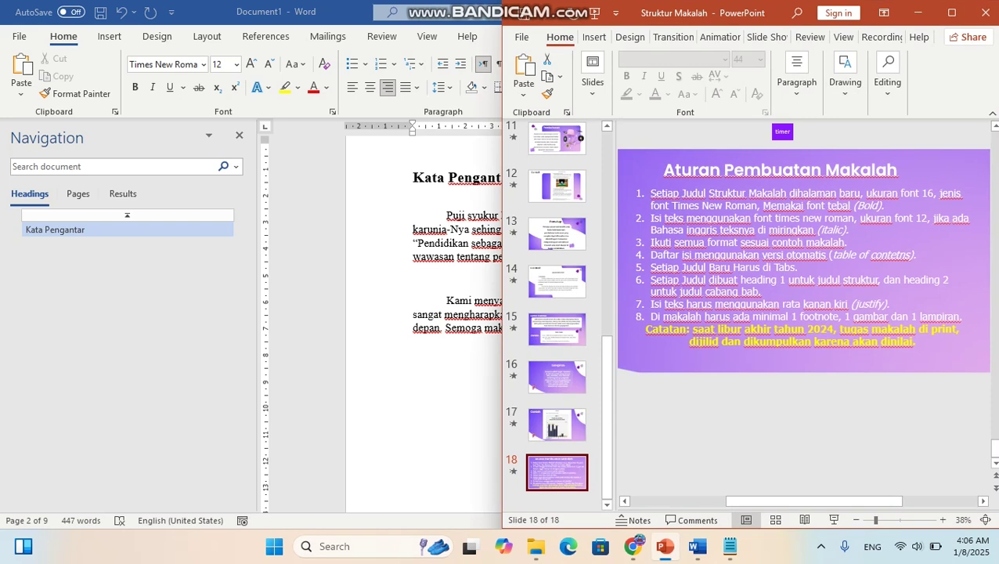
key("alt+Tab")
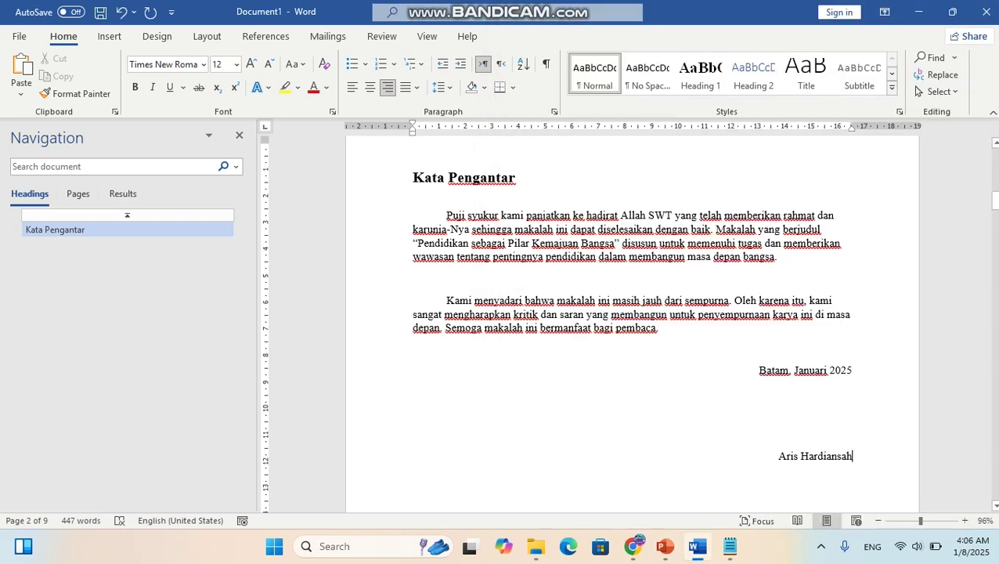
left_click_drag(448, 216, 672, 330)
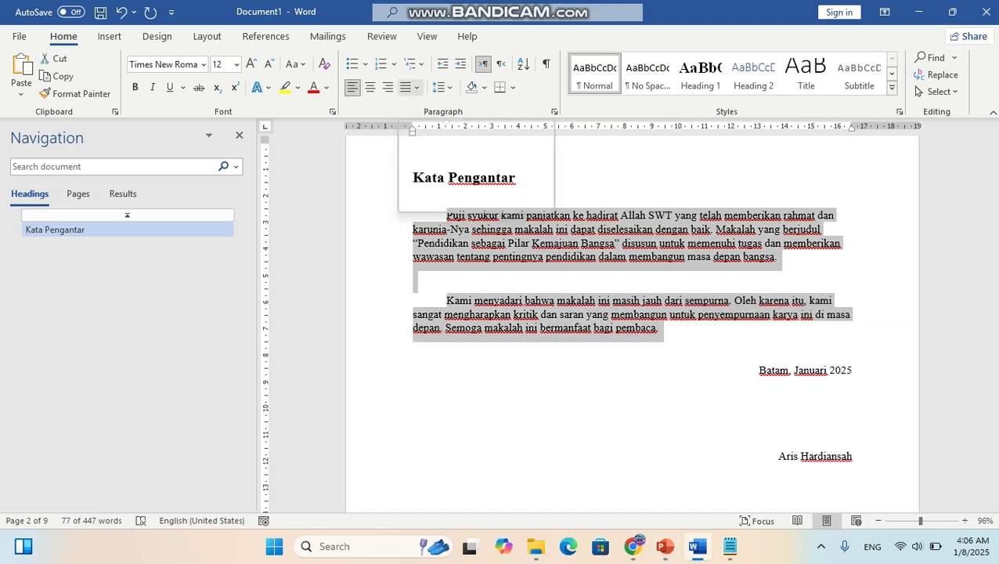
left_click(417, 87)
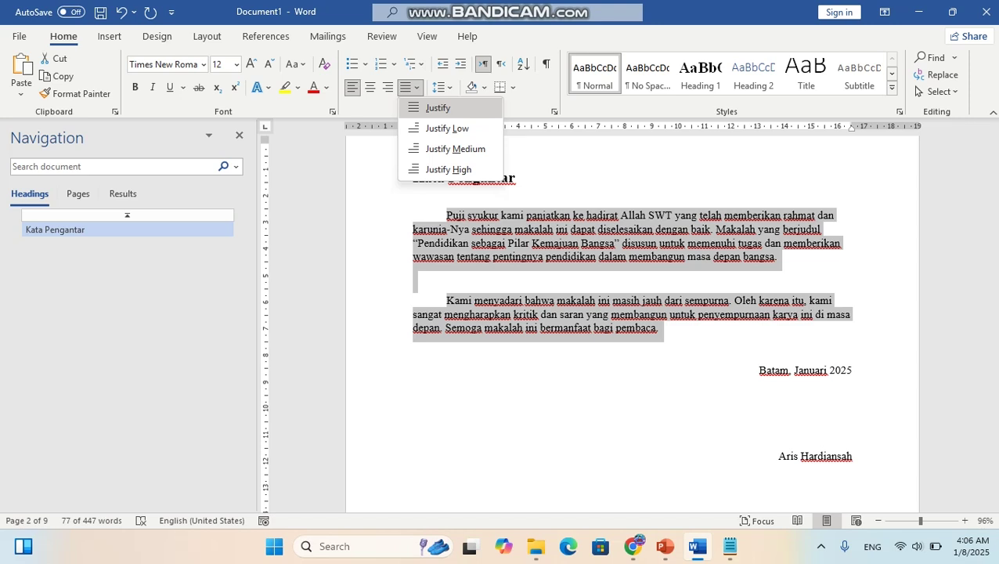
left_click(437, 108)
left_click(632, 313)
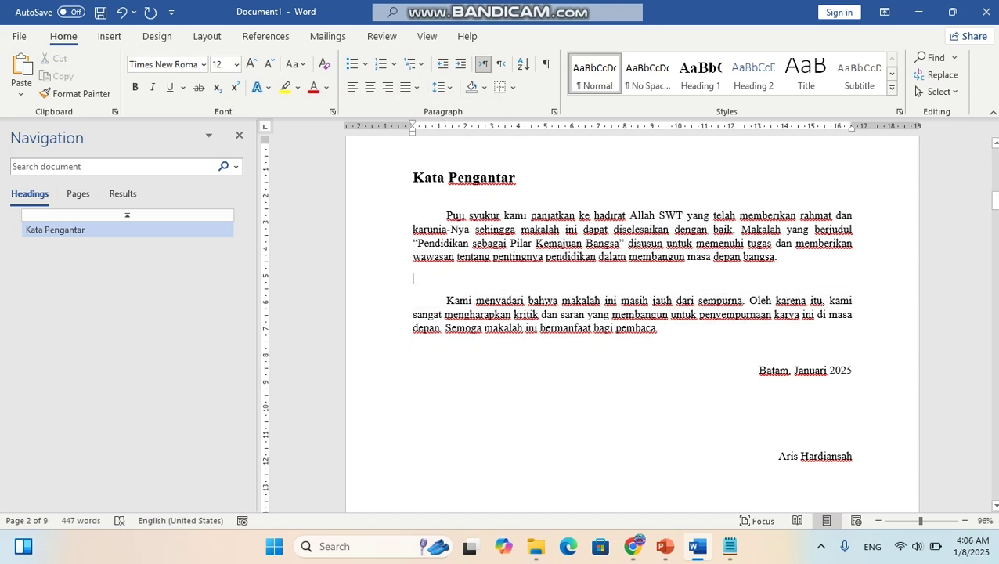
key("BackSpace")
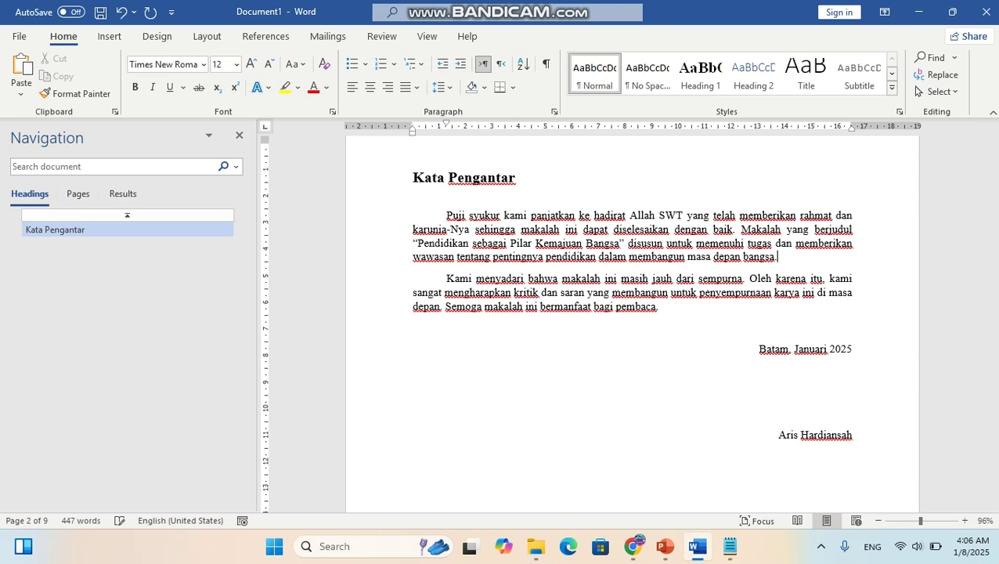
Step: Check the rules slide in PowerPoint again and inspect the line spacing of the school name on the Word cover page
left_click(665, 545)
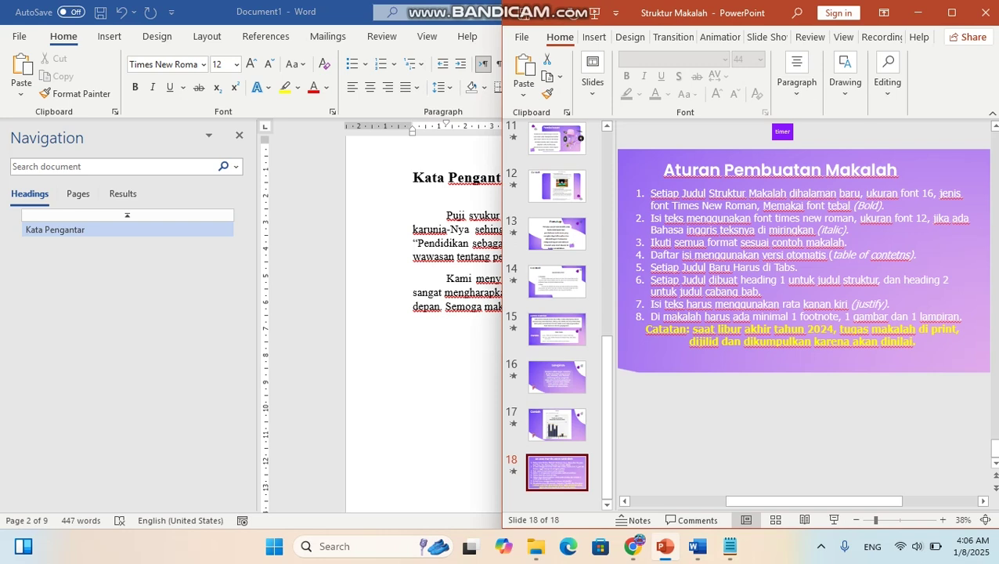
key("alt+Tab")
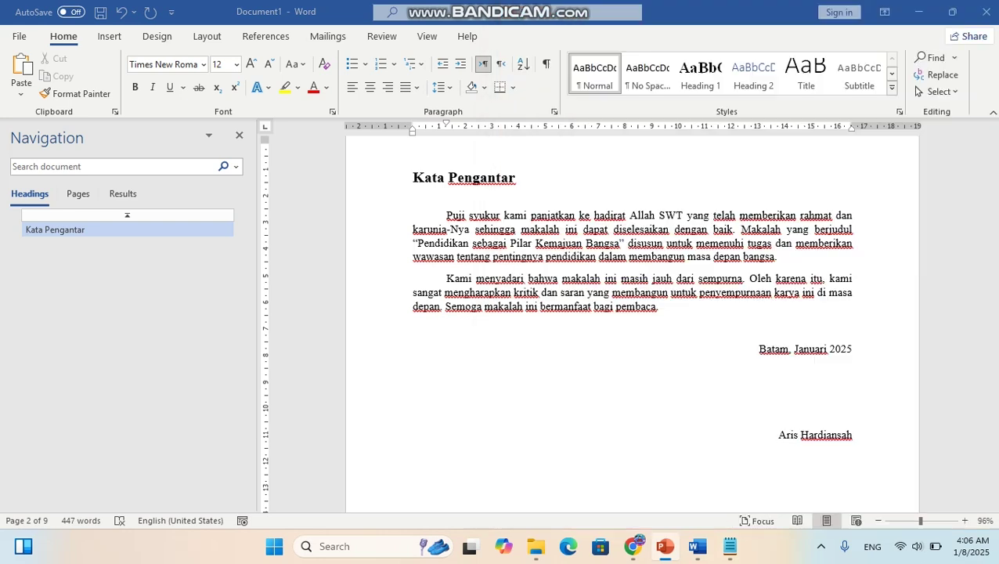
left_click(532, 244)
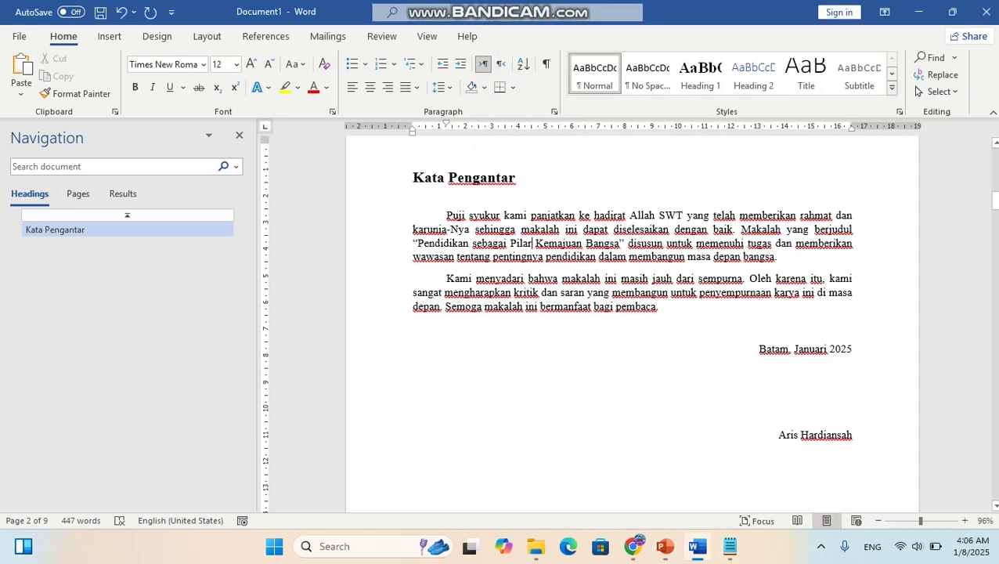
scroll(631, 321, "up", 1)
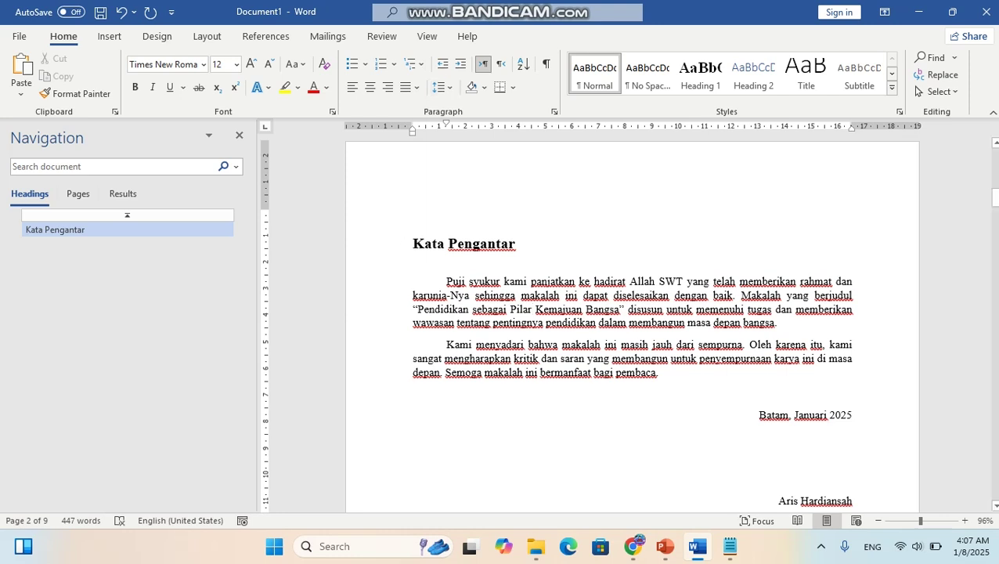
scroll(634, 379, "up", 1)
scroll(634, 378, "up", 10)
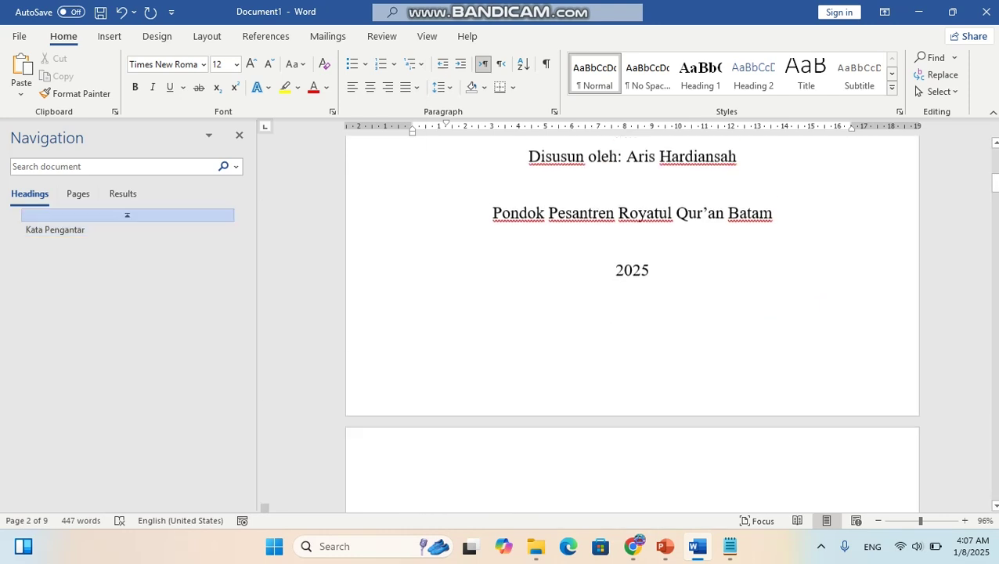
scroll(631, 313, "down", 1)
left_click(615, 389)
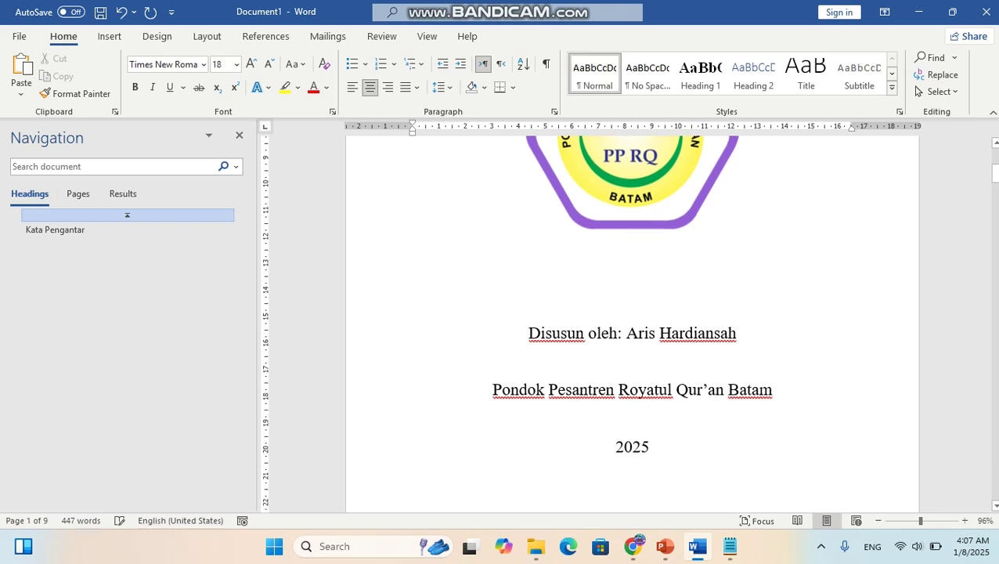
left_click(443, 86)
key("Escape")
Step: Set the line spacing to 2.0 for all text under the Kata Pengantar title, including the date and author lines
scroll(632, 321, "down", 9)
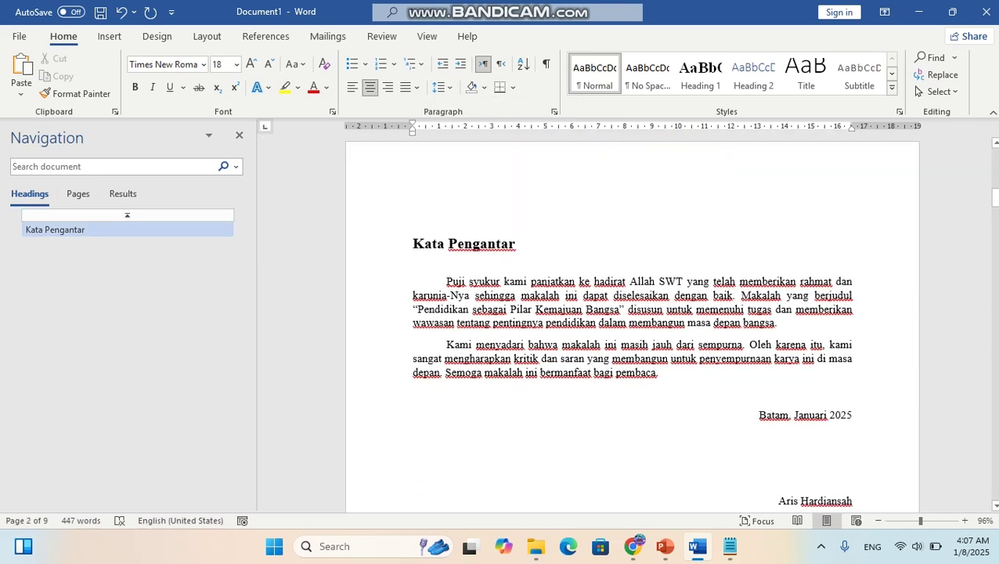
key("ctrl+shift+Down")
key("ctrl+shift+Down")
key("ctrl+shift+Down")
key("ctrl+shift+Down")
key("ctrl+shift+Down")
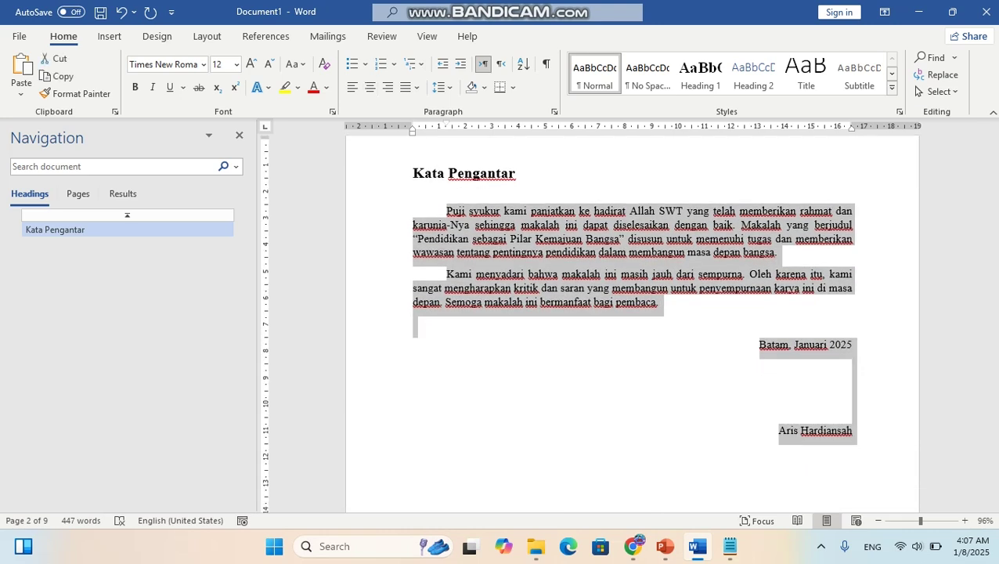
left_click(442, 87)
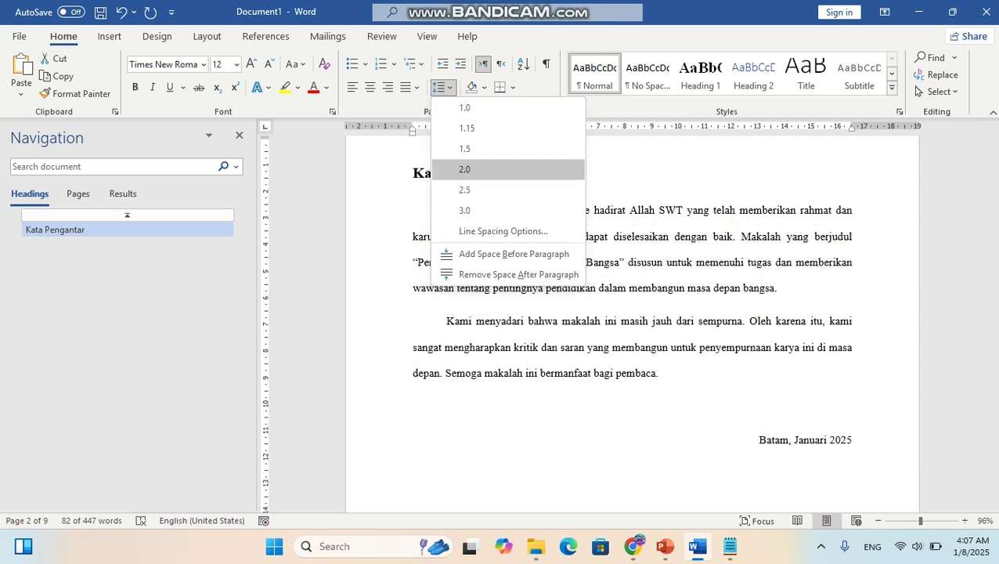
left_click(470, 169)
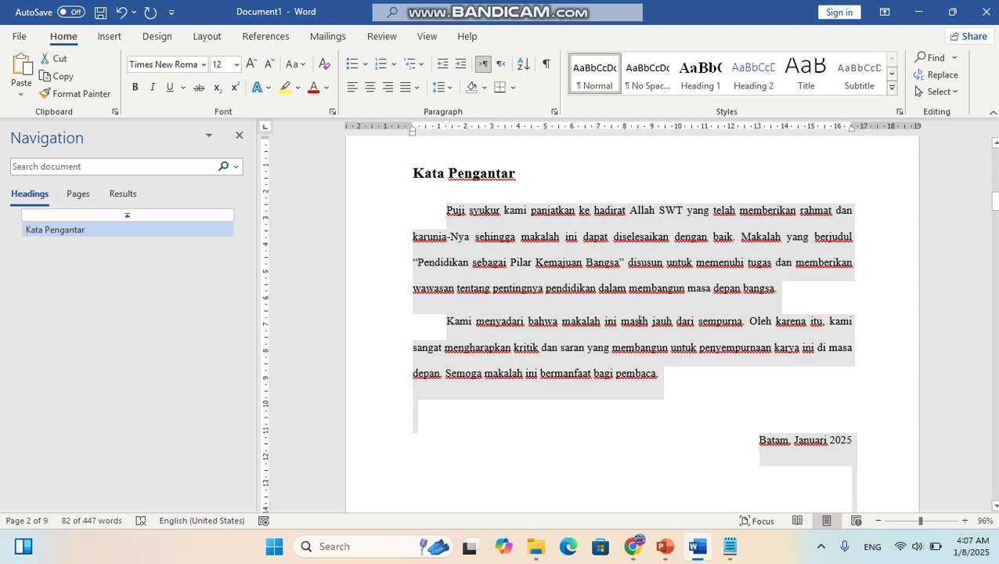
left_click(639, 321)
scroll(595, 321, "up", 3)
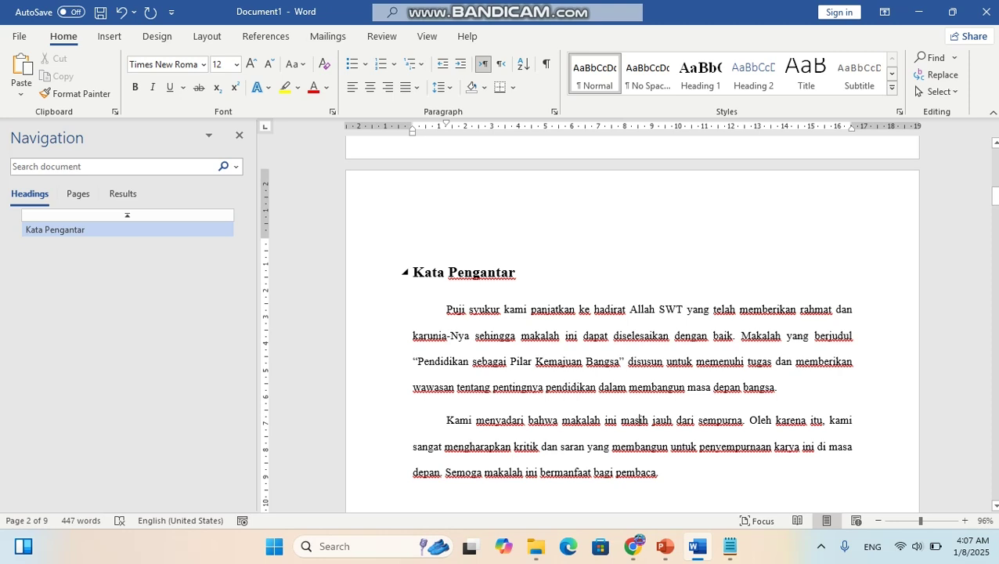
left_click(495, 271)
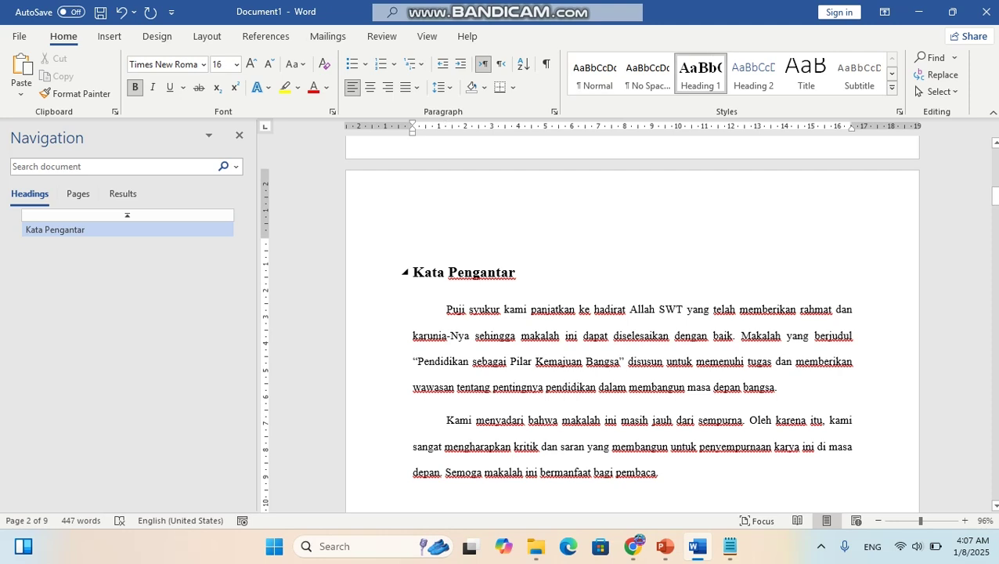
triple_click(495, 271)
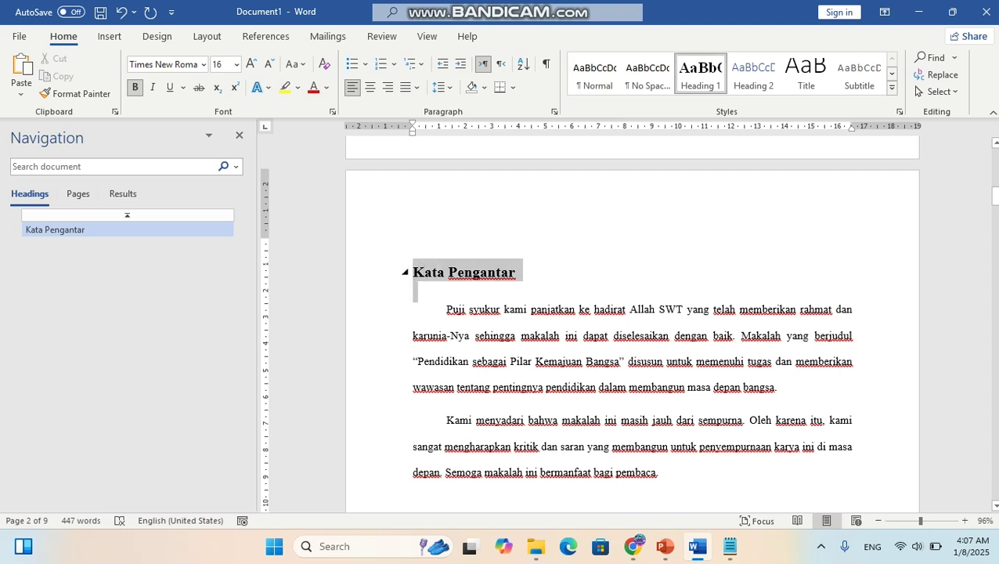
left_click(606, 309)
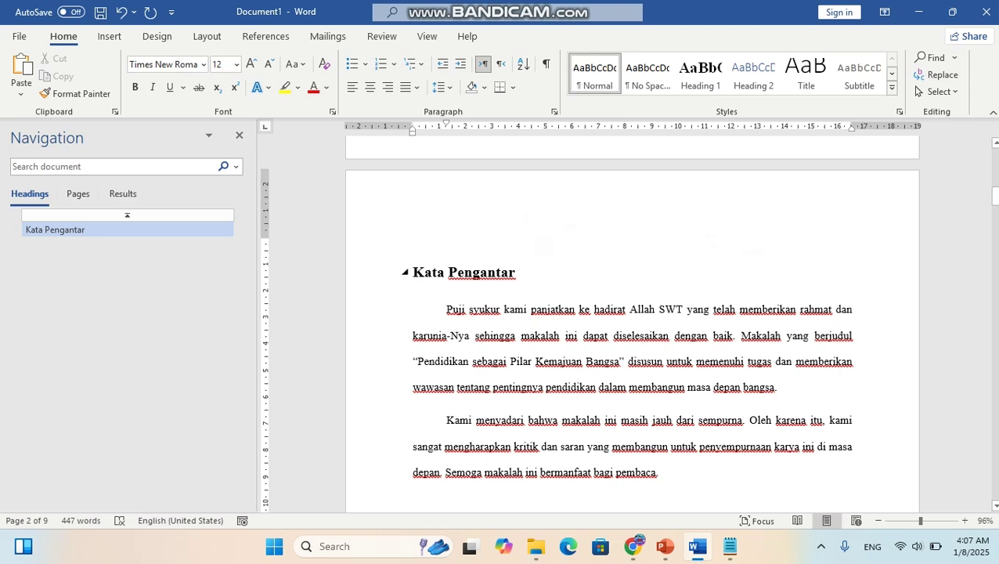
key("ctrl+Up")
key("ctrl+Up")
key("ctrl+shift+Down")
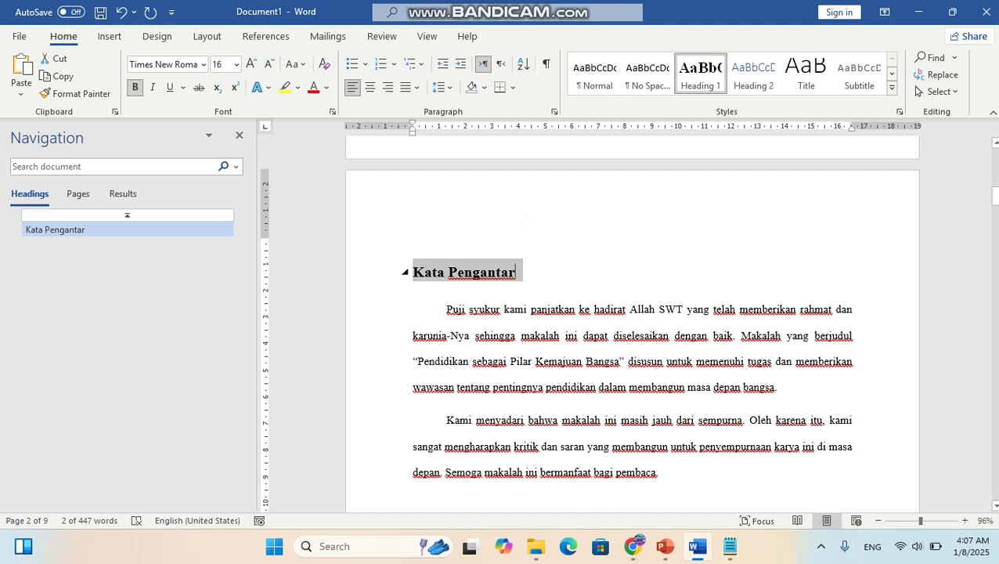
key("Right")
key("Home")
key("ctrl+shift+Right")
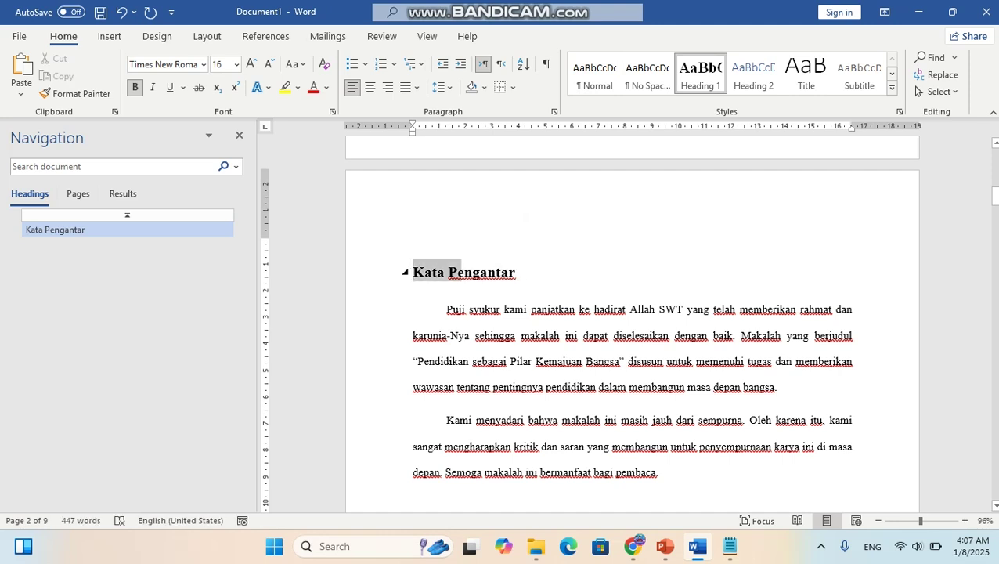
key("ctrl+shift+Right")
left_click(642, 308)
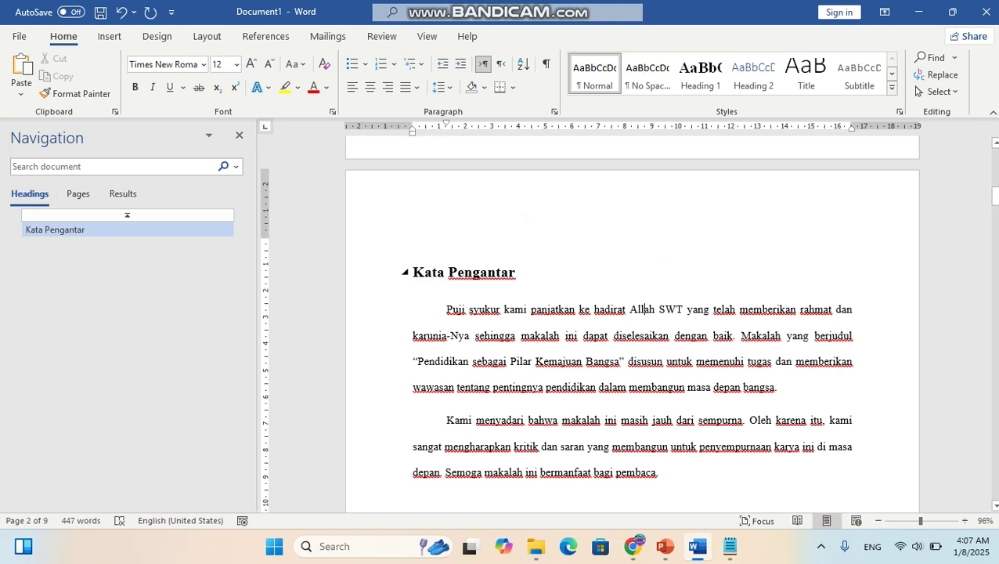
Step: Modify the Heading 1 style to centered alignment for the "Kata Pengantar" title
key("ctrl+shift+Right")
left_click(700, 75)
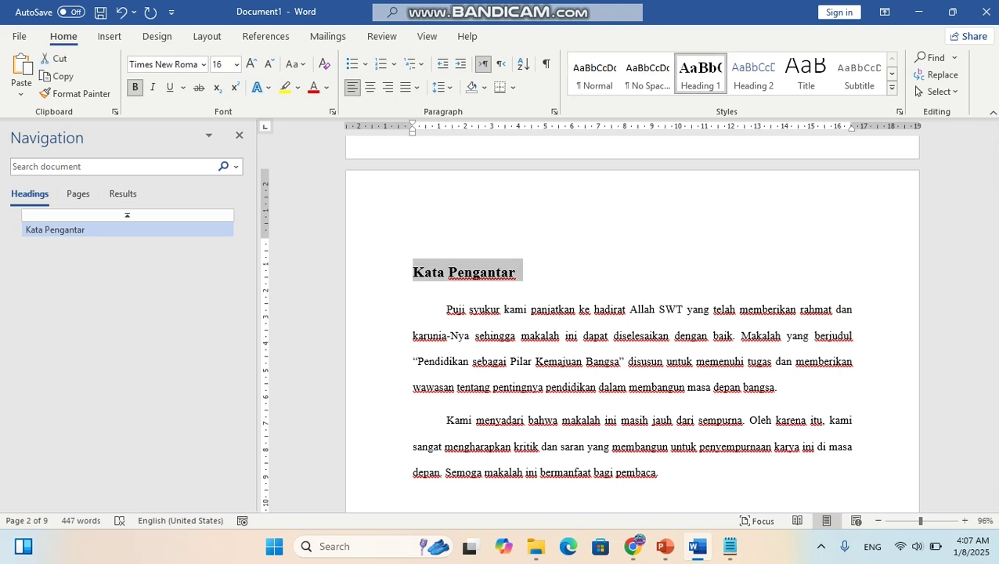
right_click(700, 78)
key("m")
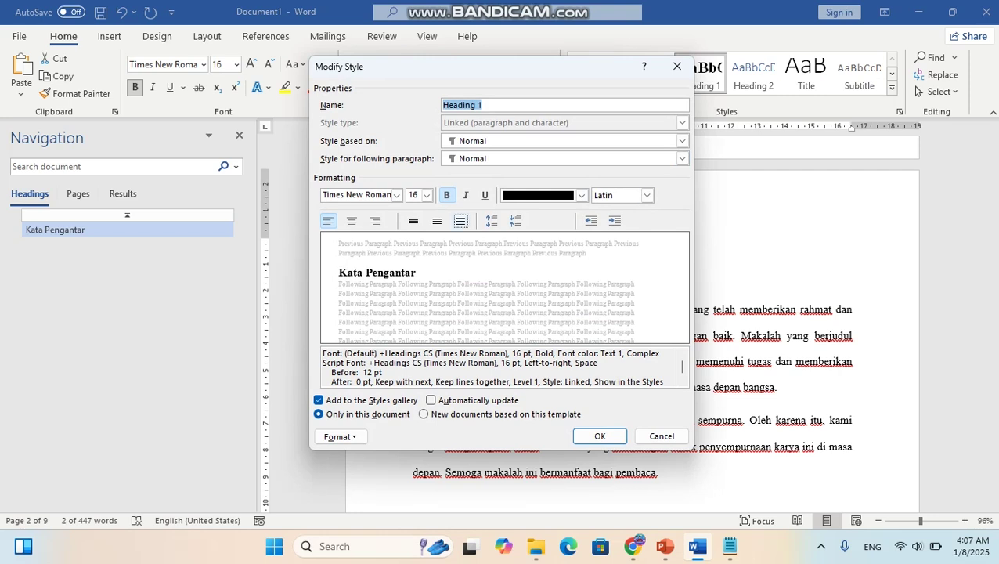
left_click(352, 221)
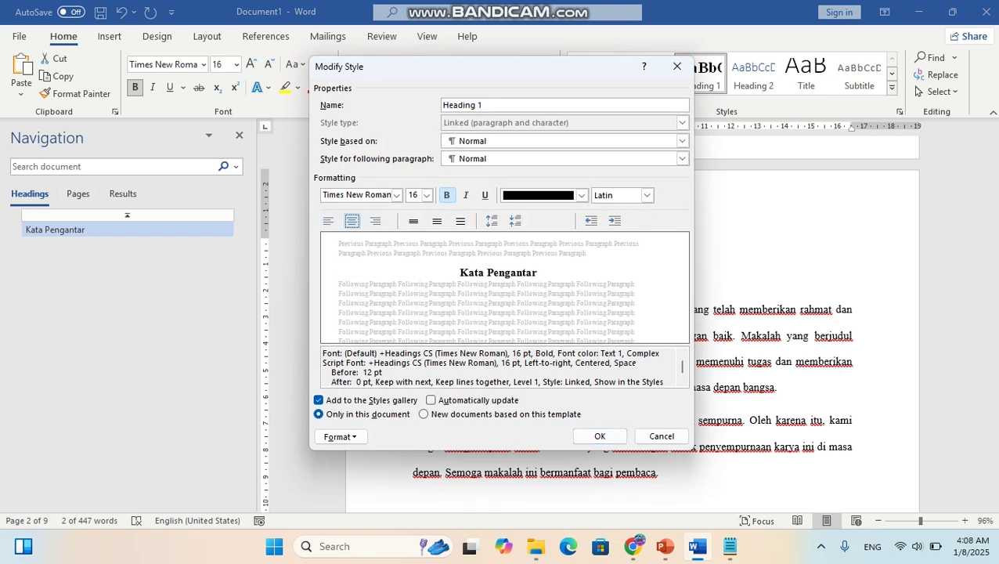
left_click(600, 437)
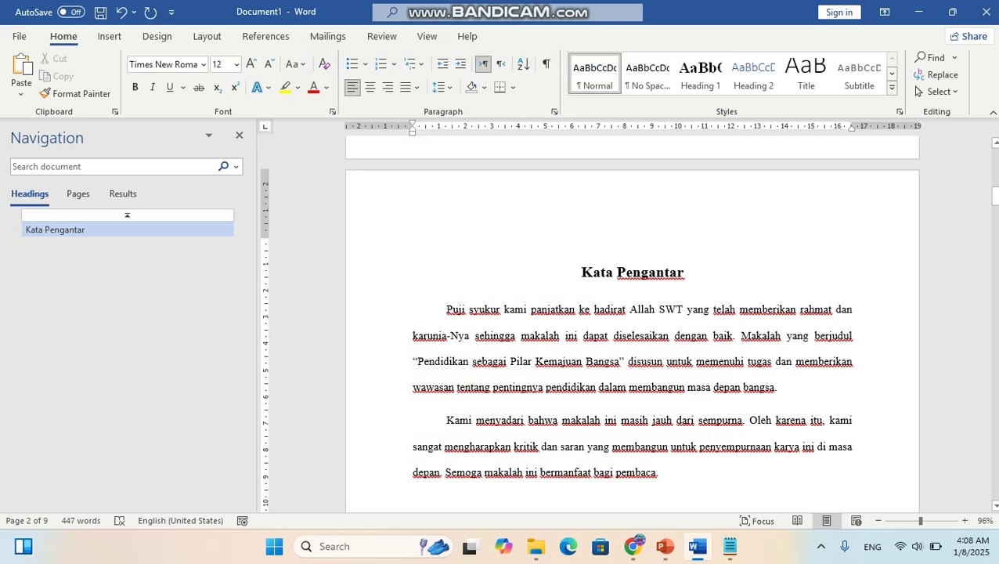
Step: Insert two blank lines between the "Kata Pengantar" title and its first paragraph
key("Return")
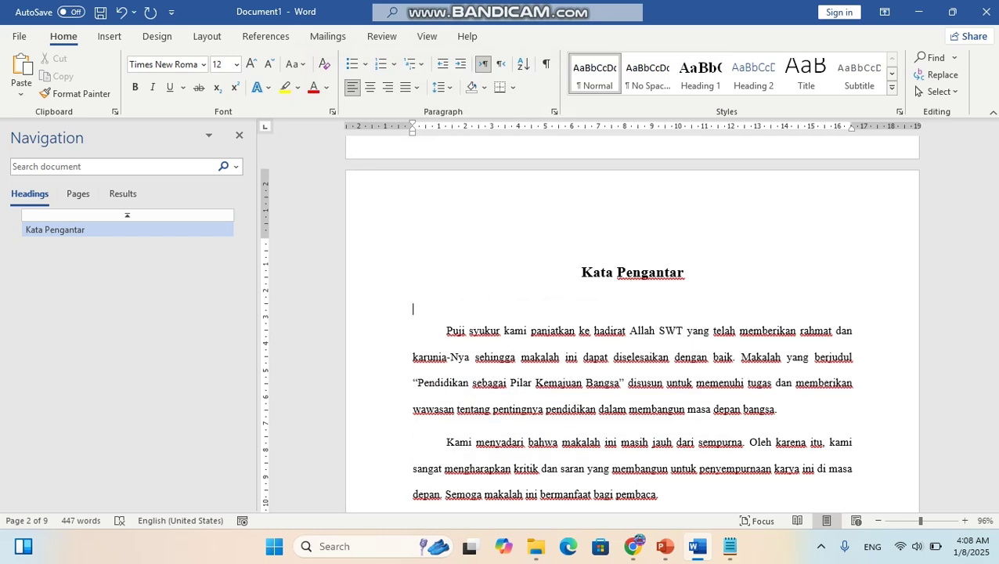
key("Return")
scroll(632, 329, "down", 10)
scroll(632, 329, "up", 10)
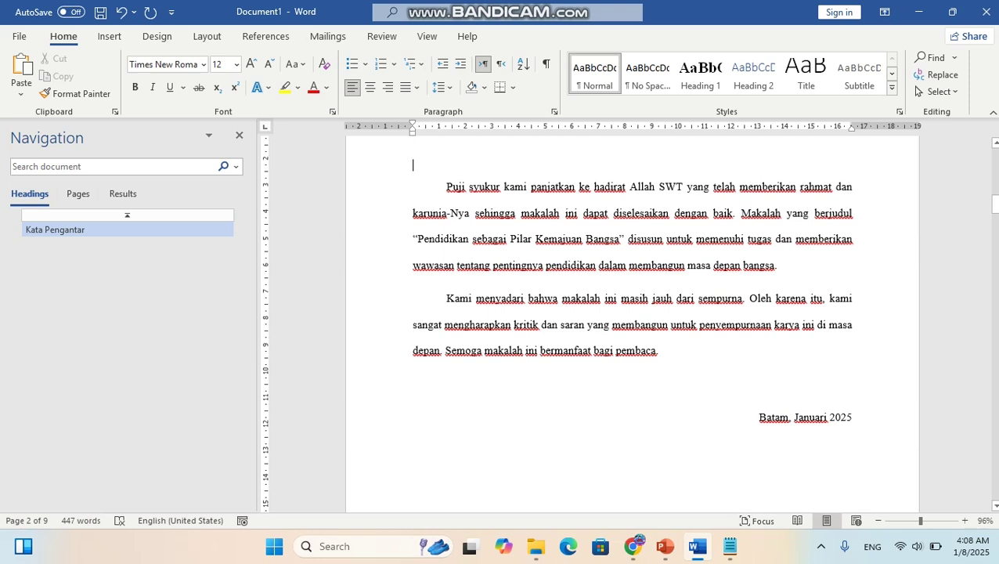
scroll(632, 329, "up", 1)
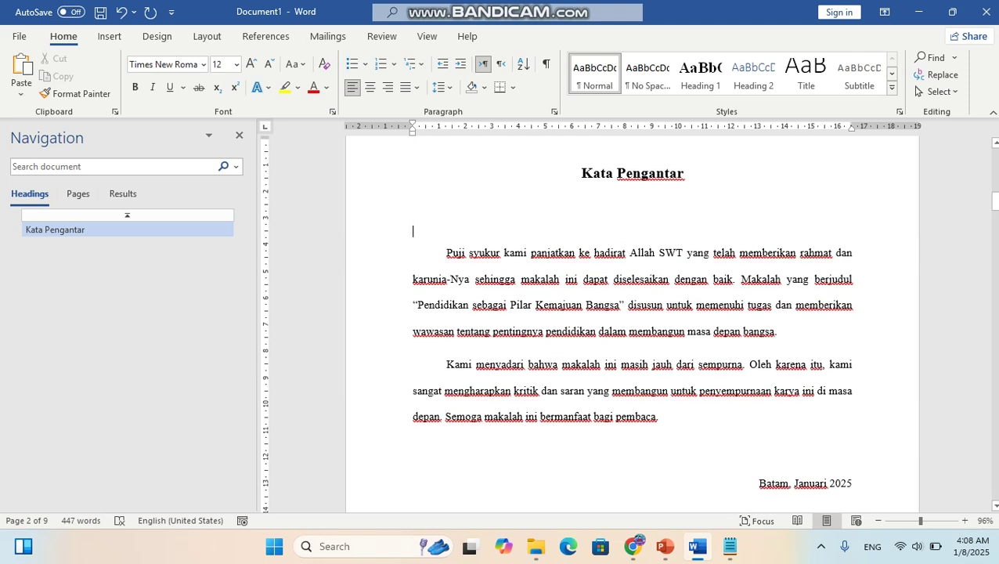
Step: Apply the Heading 1 style to the "Pendahuluan" title
scroll(632, 329, "down", 2)
scroll(632, 329, "down", 10)
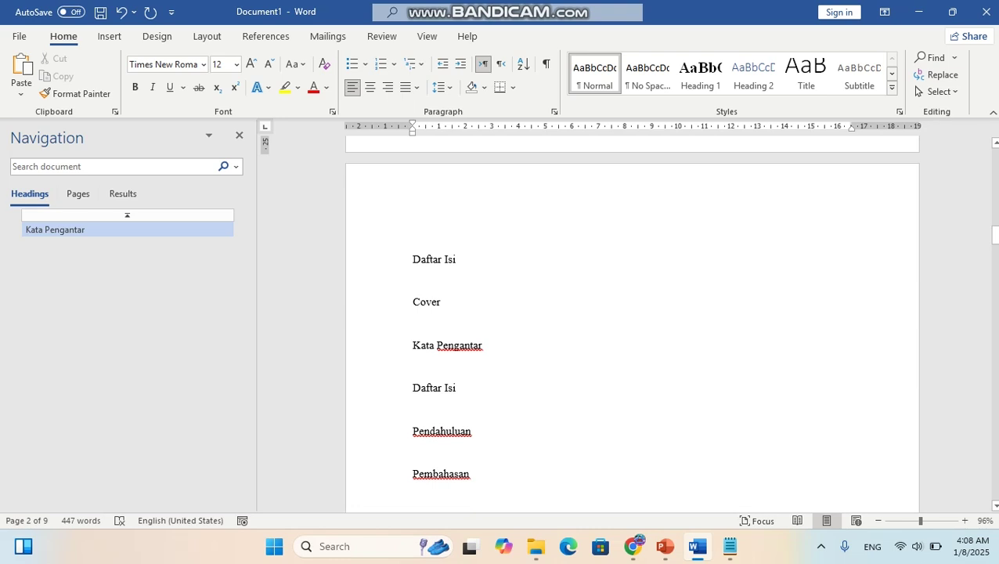
scroll(632, 329, "down", 10)
scroll(632, 329, "down", 8)
scroll(632, 329, "down", 1)
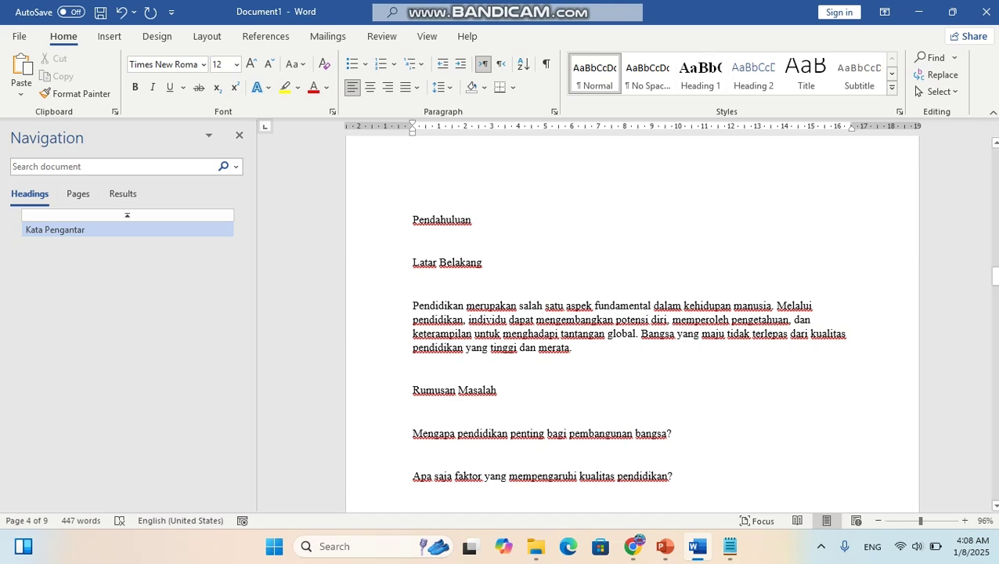
left_click_drag(472, 220, 412, 220)
key("ctrl+alt+1")
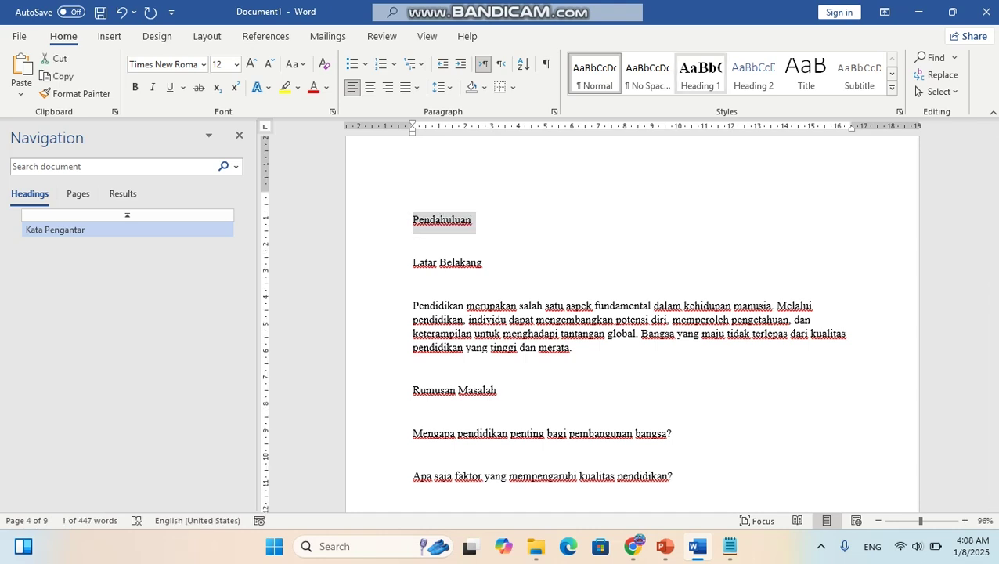
Step: Remove the existing blank line under the "Pendahuluan" title and insert two new blank lines above "Latar Belakang"
left_click(413, 197)
key("BackSpace")
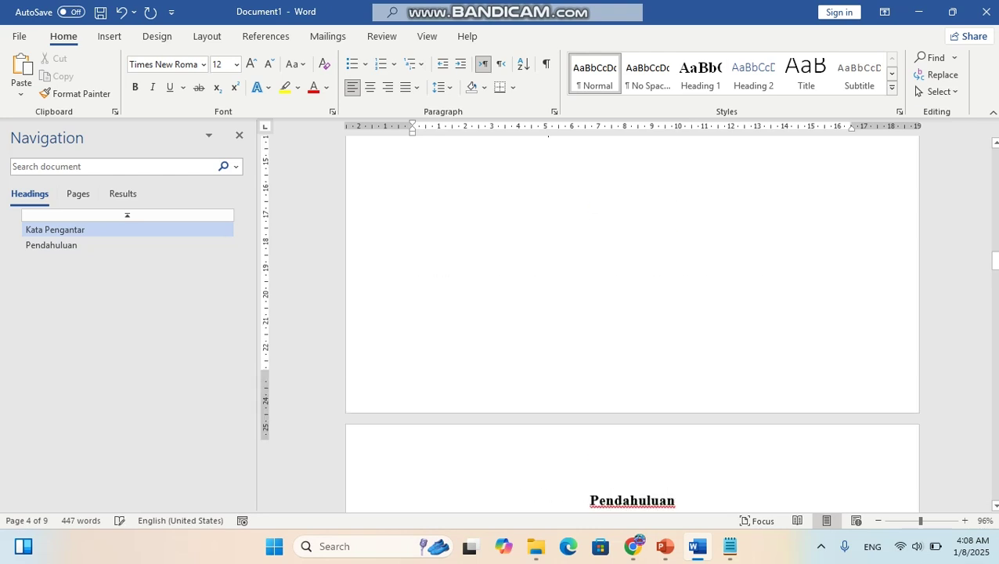
scroll(633, 324, "down", 2)
scroll(632, 323, "down", 2)
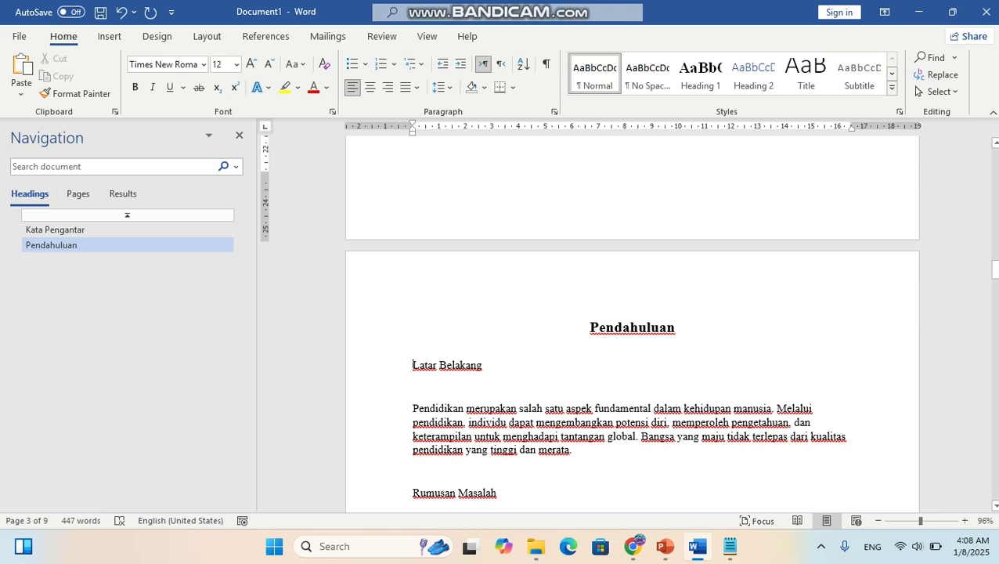
key("Return")
key("Return")
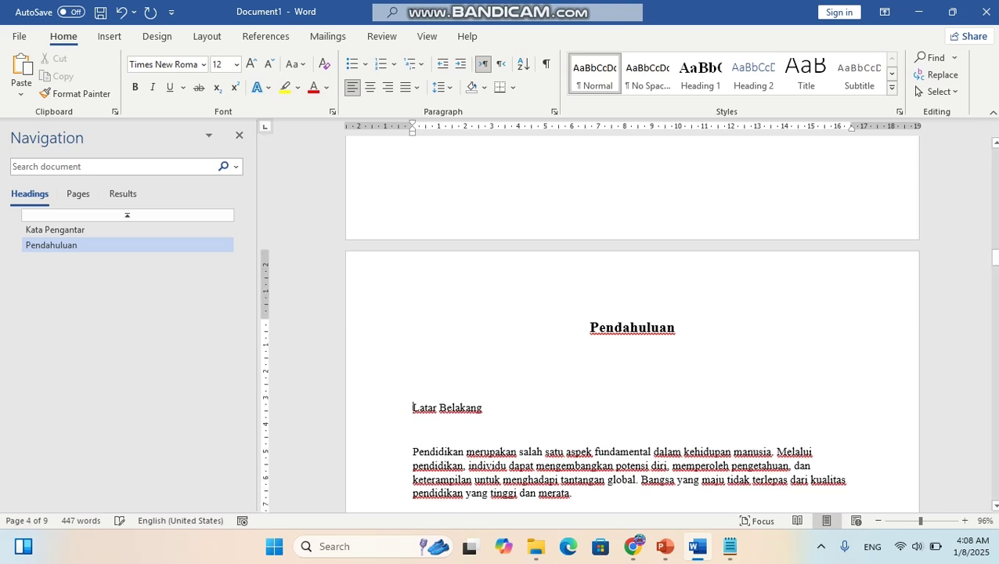
Step: Select the "Latar Belakang" subtitle and check the makalah rules and structure slides in PowerPoint before returning to Word
scroll(413, 370, "down", 2)
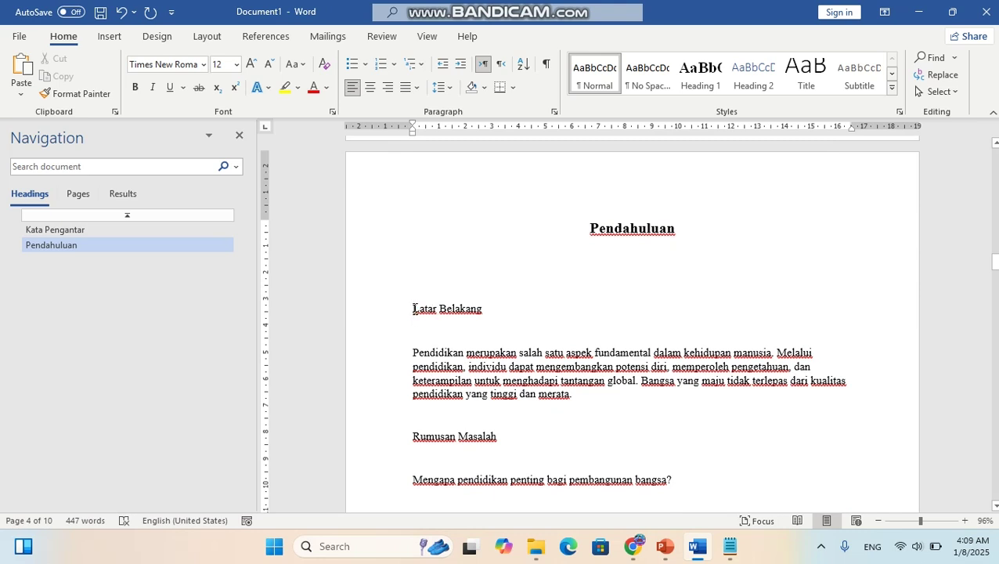
left_click_drag(413, 309, 486, 309)
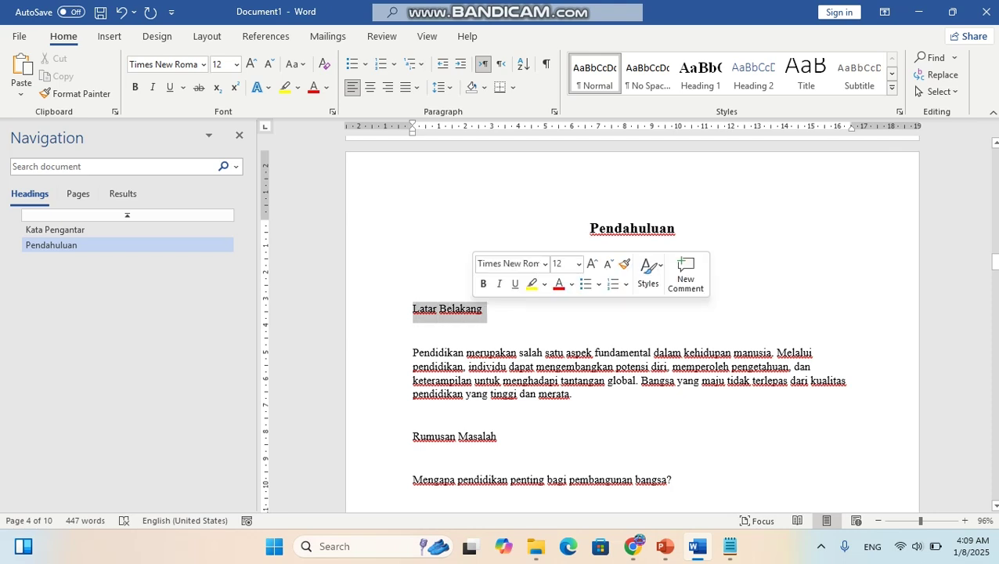
left_click(665, 547)
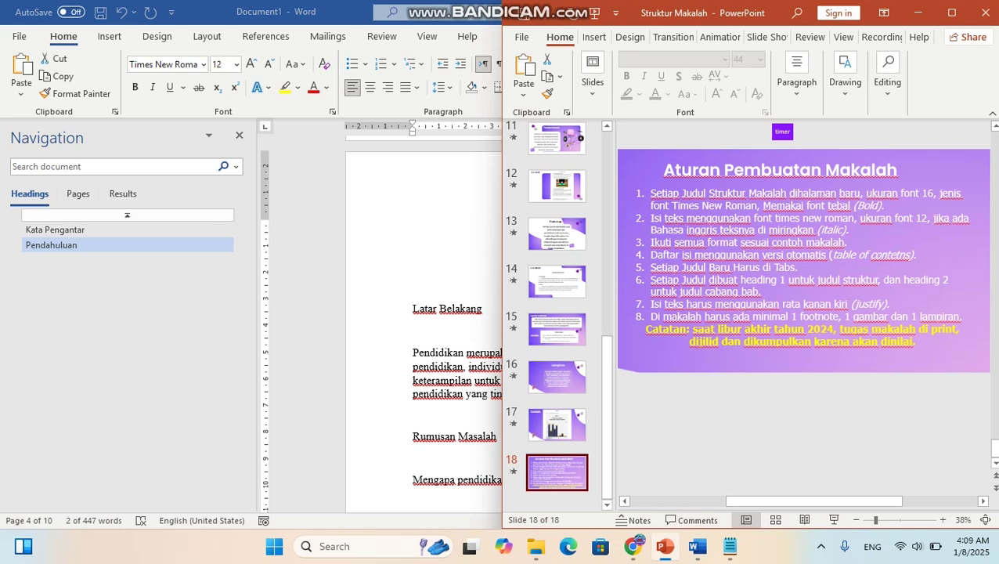
mouse_move(665, 547)
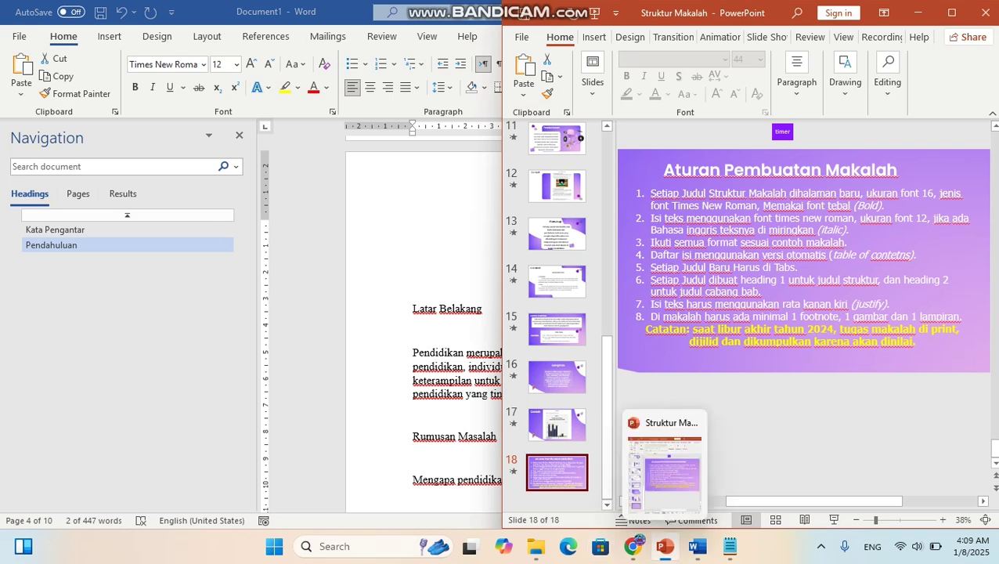
left_click(665, 547)
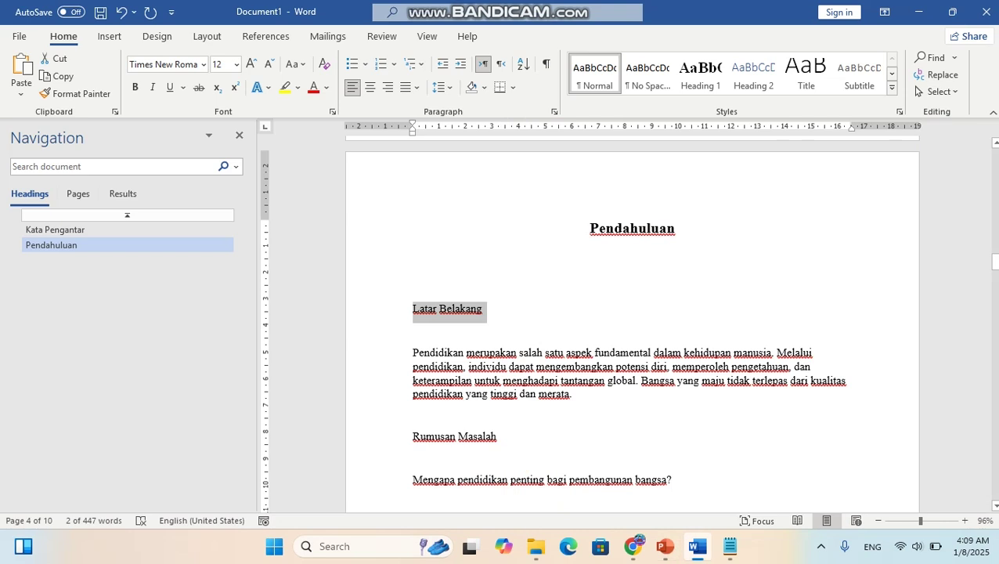
left_click(665, 547)
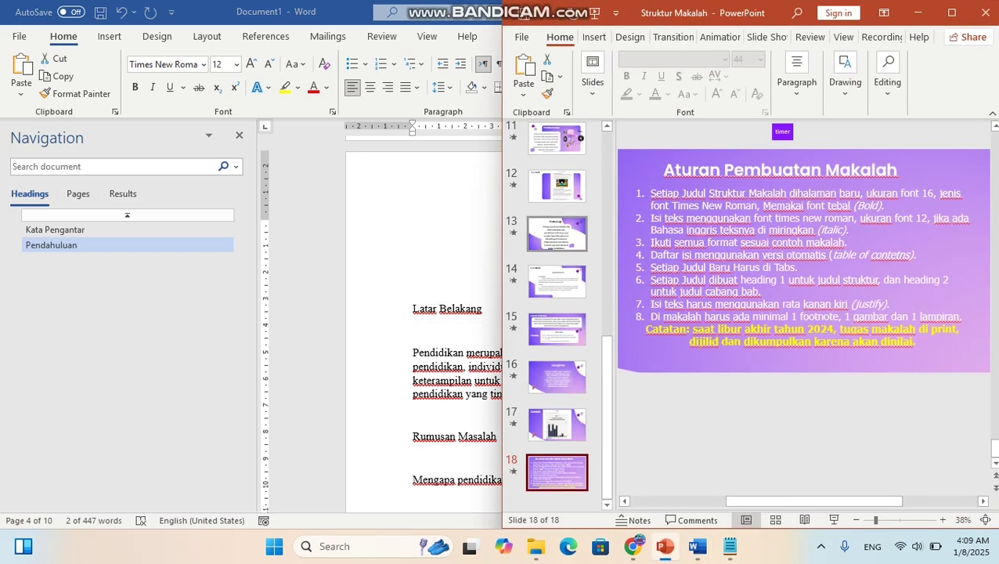
scroll(557, 235, "up", 3)
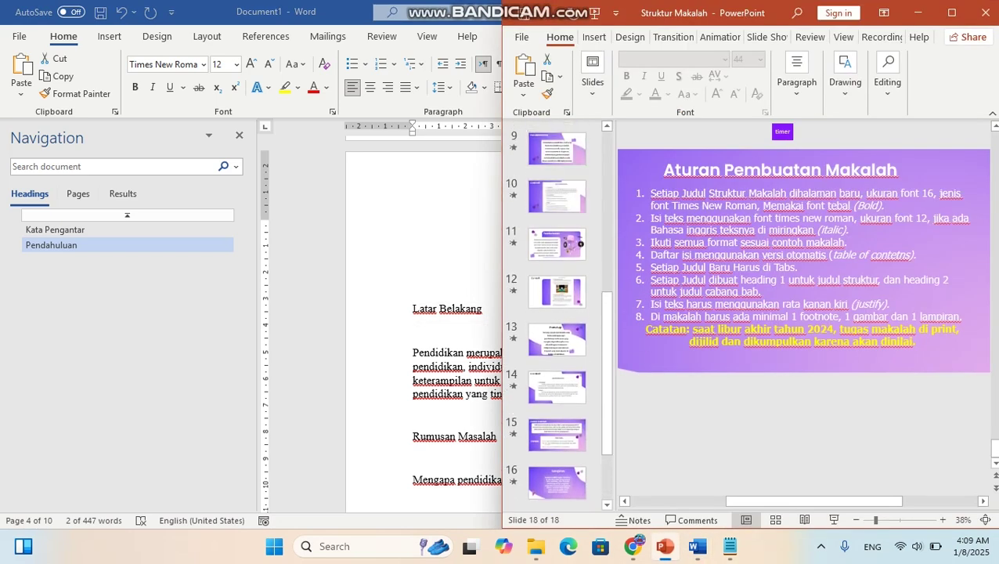
scroll(557, 259, "up", 3)
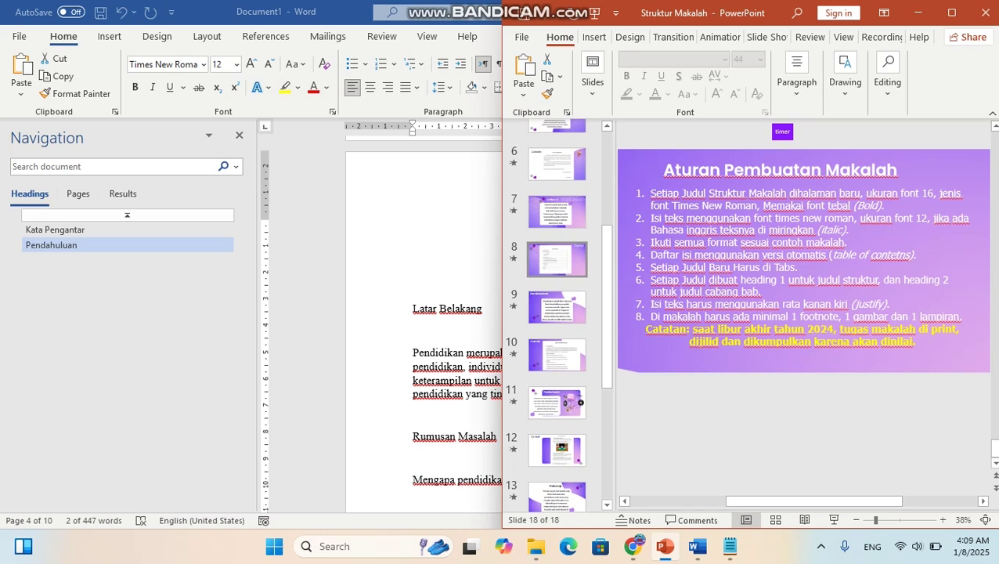
scroll(557, 259, "up", 5)
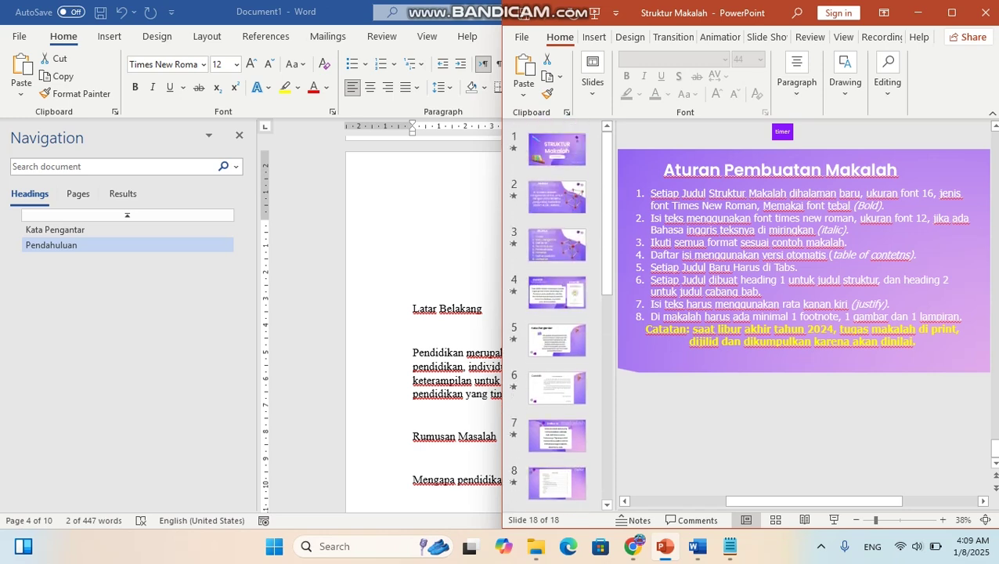
left_click(557, 245)
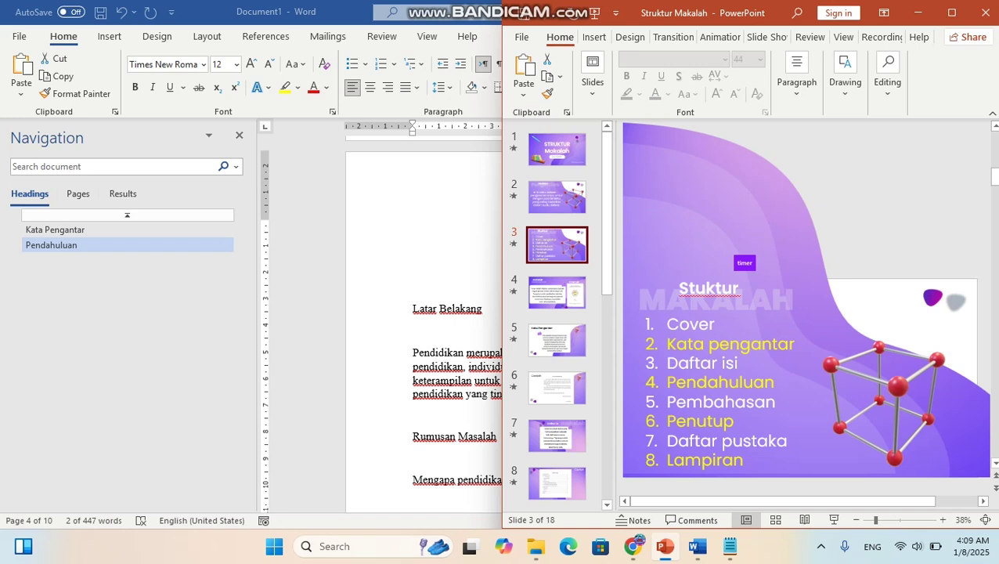
key("alt+Tab")
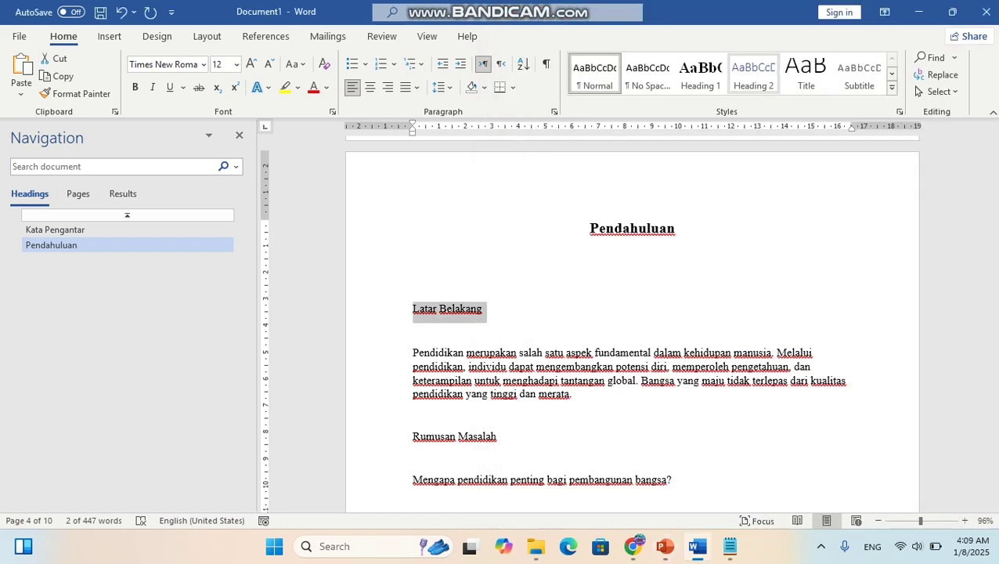
Step: Apply Heading 2 to "Latar Belakang" and modify that style to black font color and size 12
left_click(754, 74)
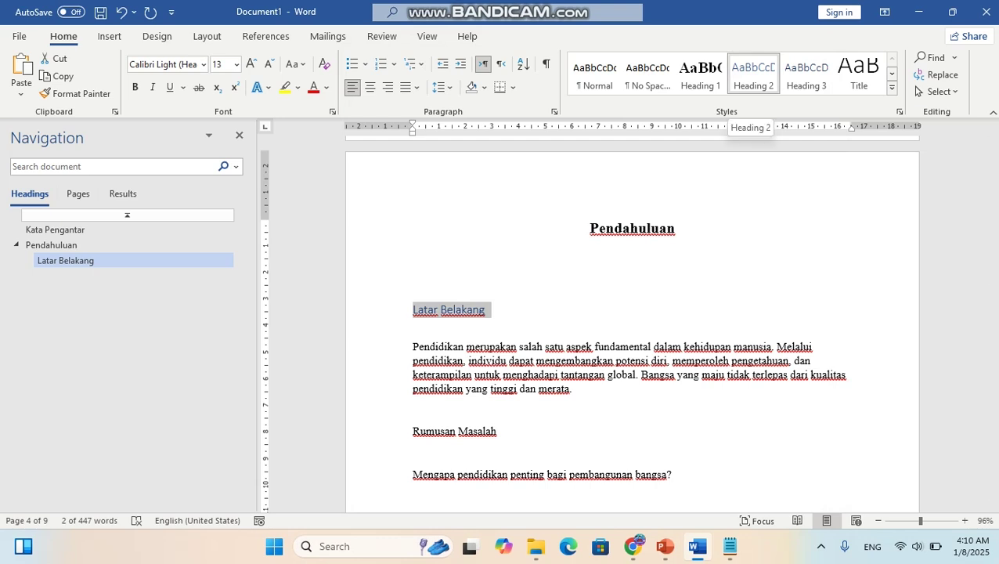
right_click(744, 76)
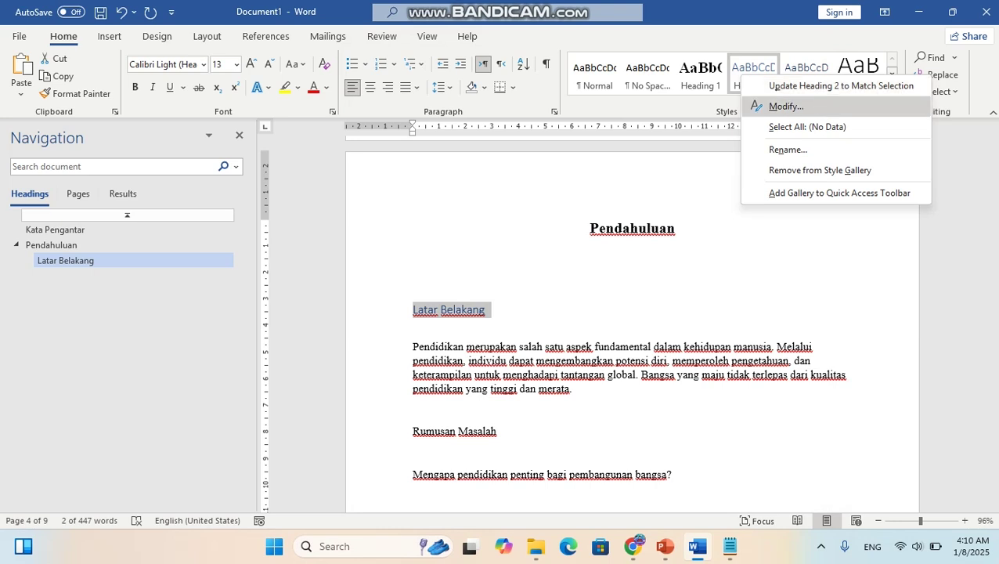
left_click(786, 106)
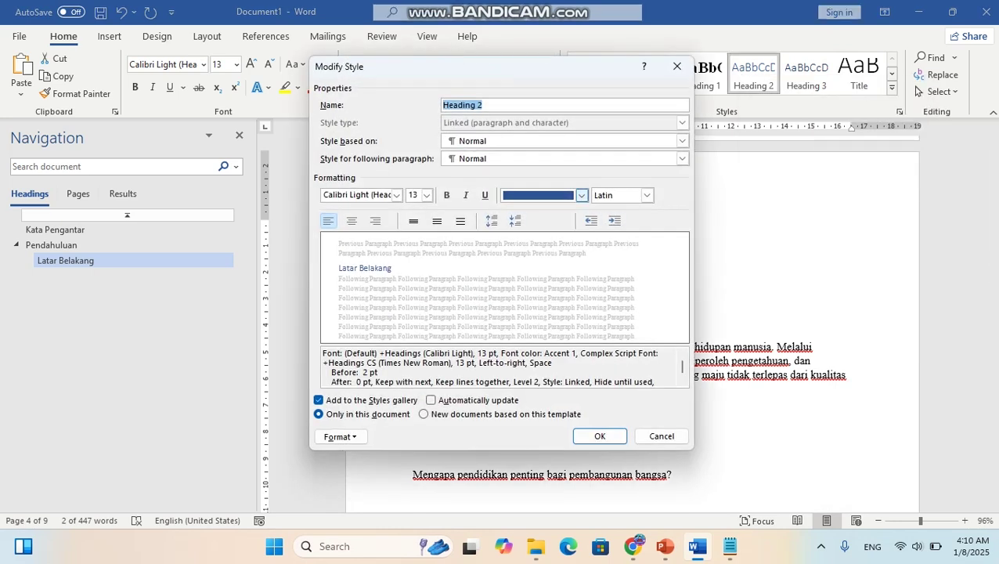
left_click(581, 195)
left_click(520, 253)
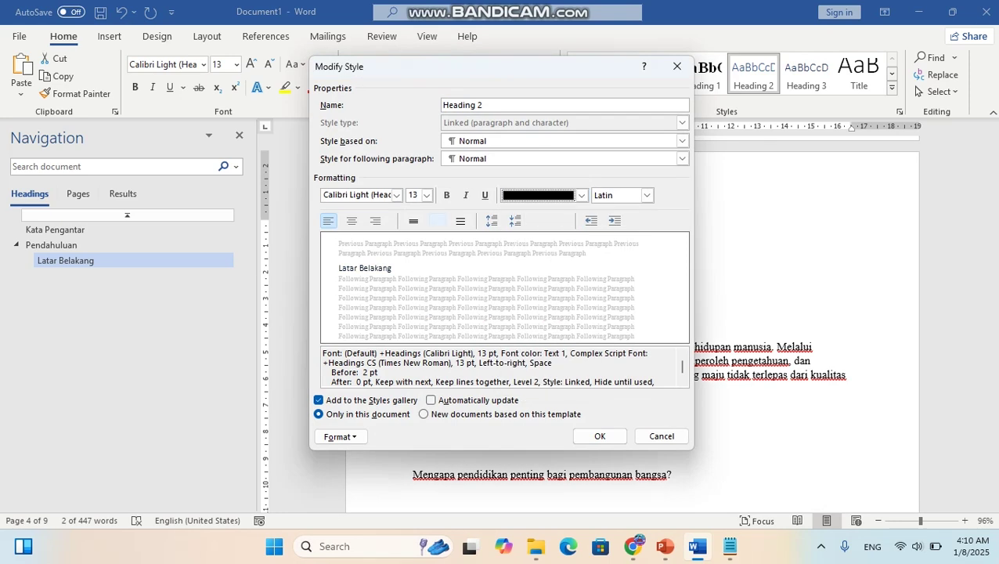
left_click(427, 195)
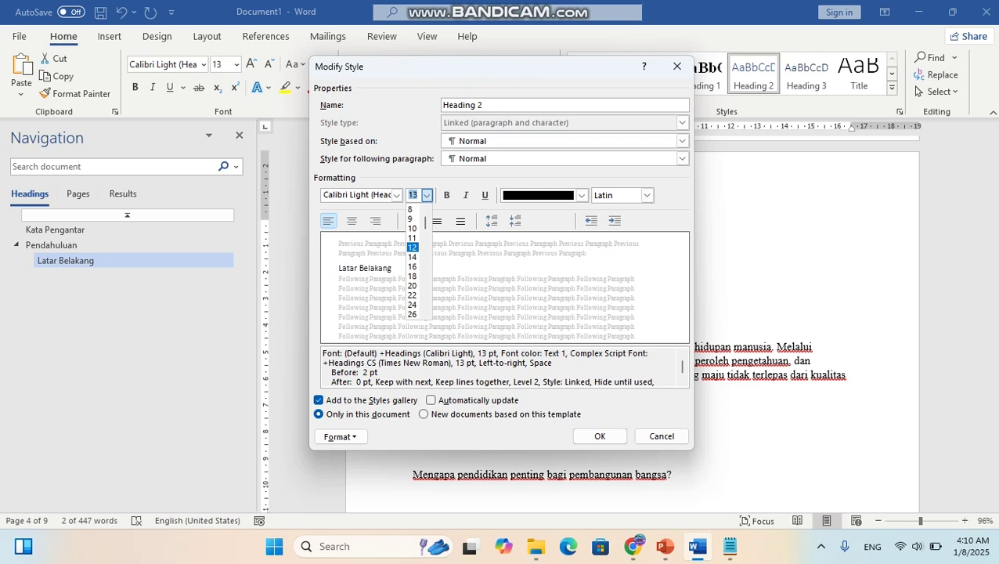
left_click(413, 247)
Step: Check the "Aturan Pembuatan Makalah" slide in PowerPoint for the required title font and size, and return to the Word style settings
left_click(665, 547)
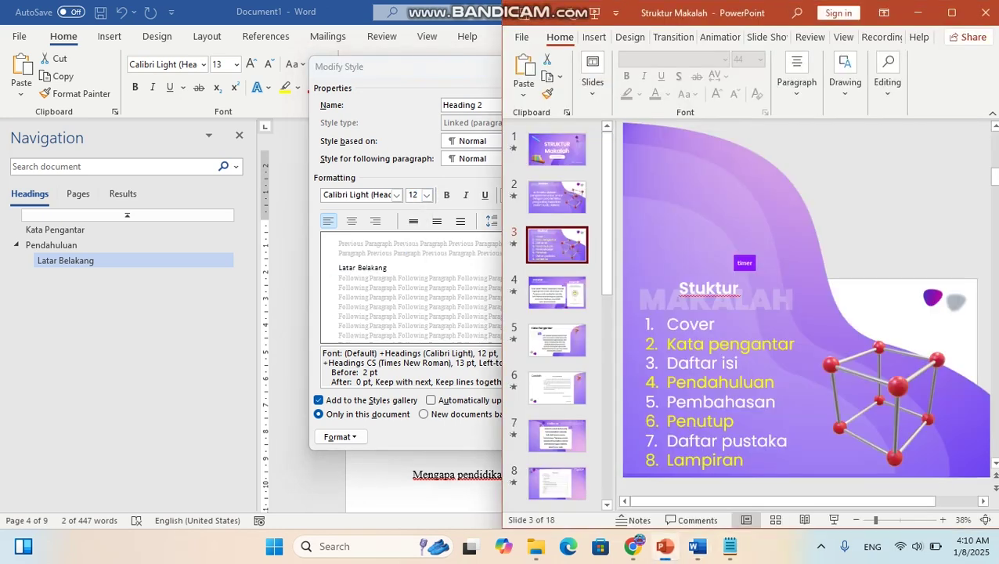
scroll(557, 314, "down", 10)
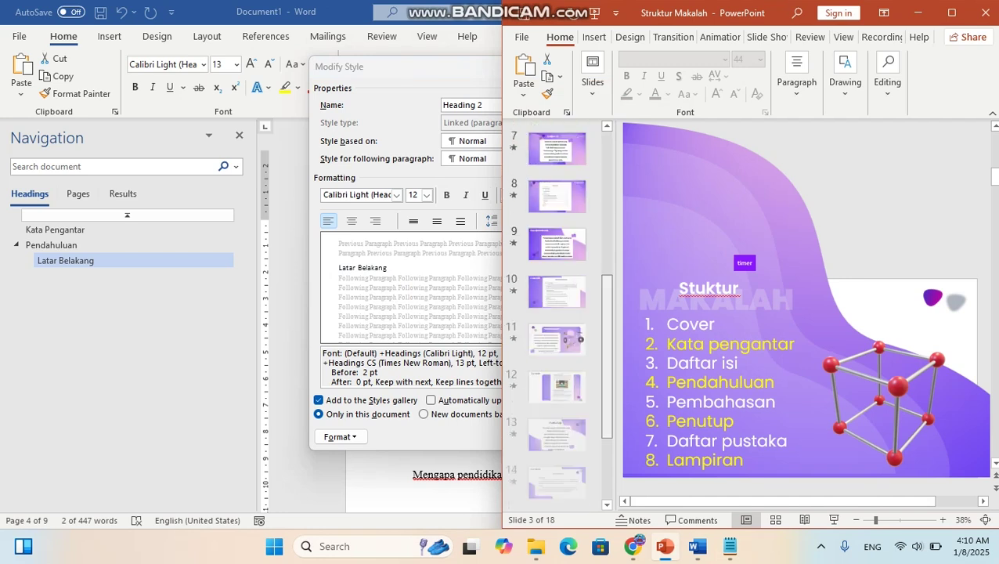
left_click(557, 473)
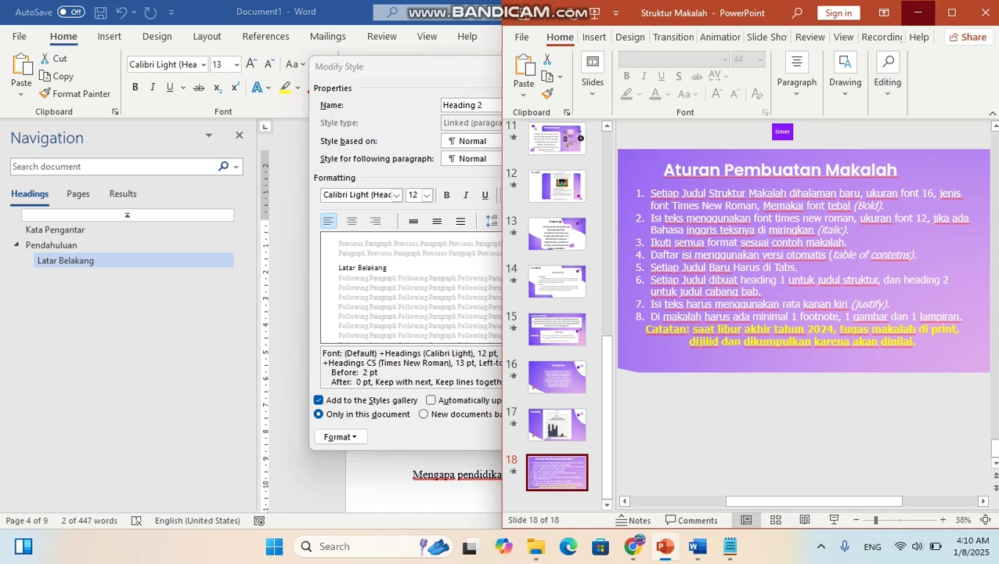
left_click(918, 13)
left_click(427, 195)
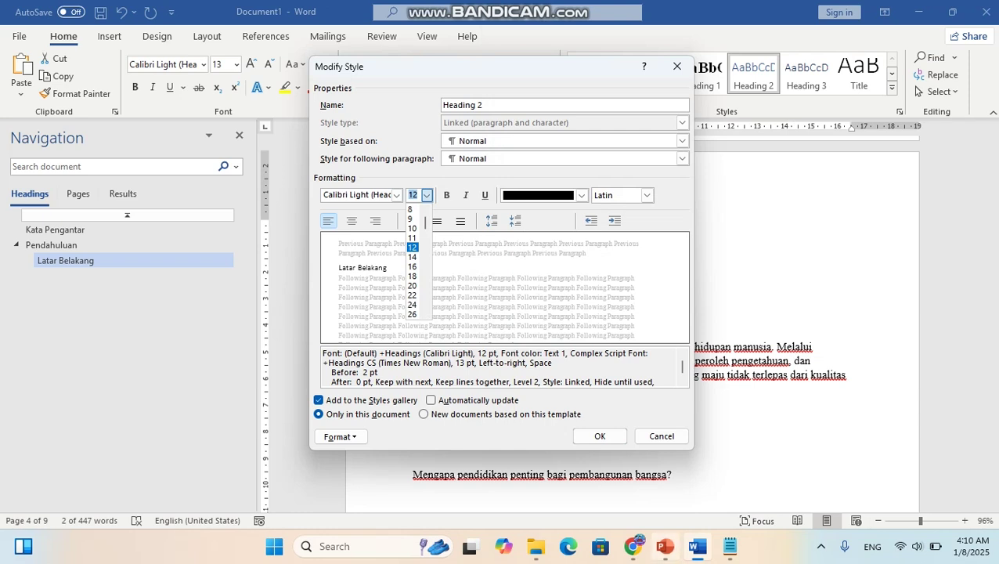
left_click(665, 546)
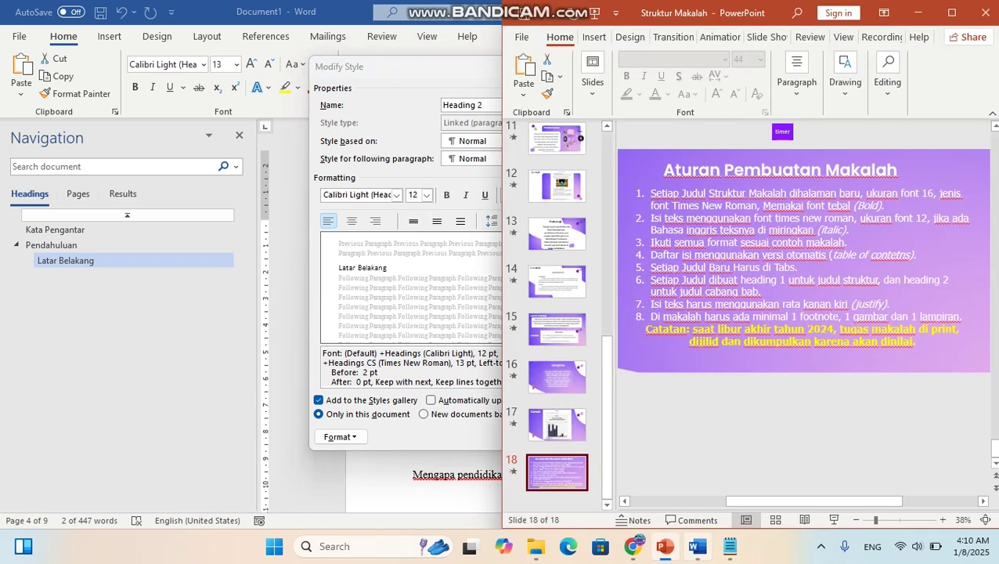
mouse_move(698, 546)
left_click(696, 470)
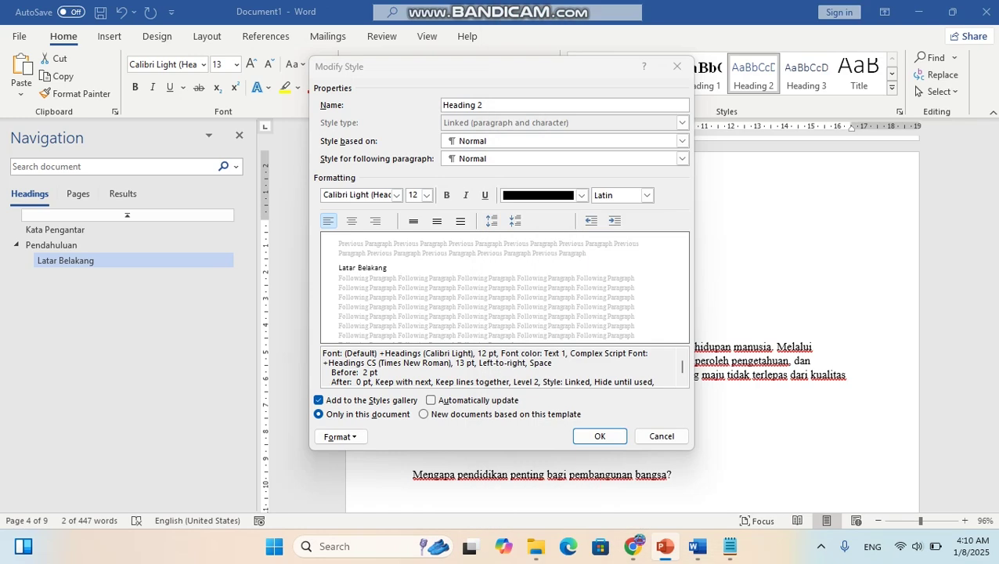
Step: Set the Heading 2 style's font to Times New Roman, size 16, and apply the style changes
left_click(427, 195)
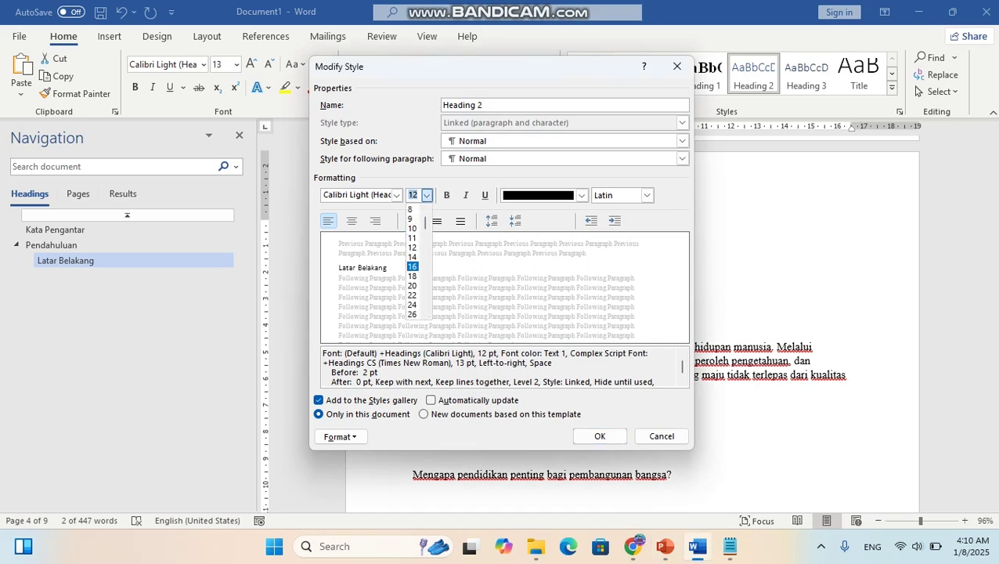
left_click(410, 266)
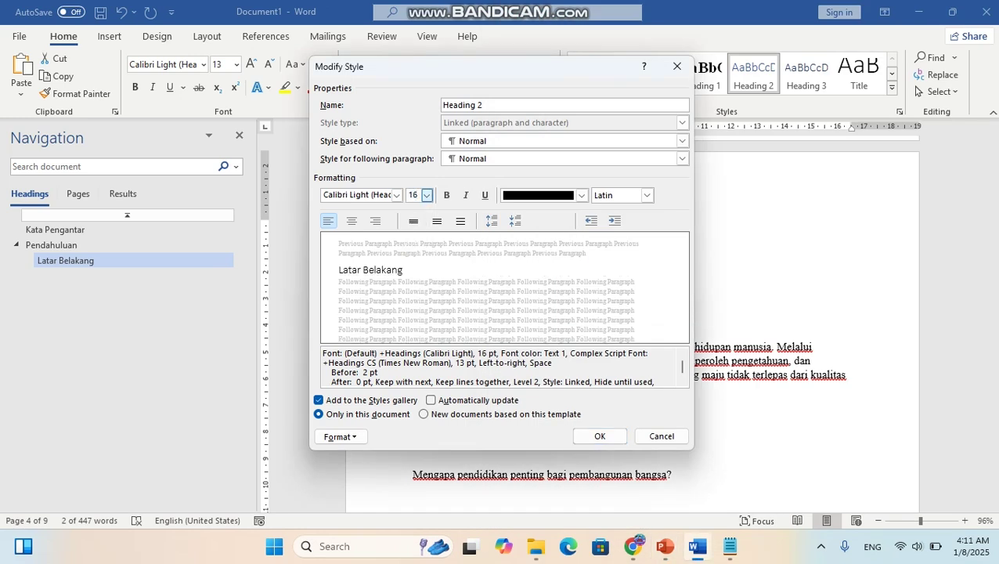
left_click(397, 195)
left_click(384, 244)
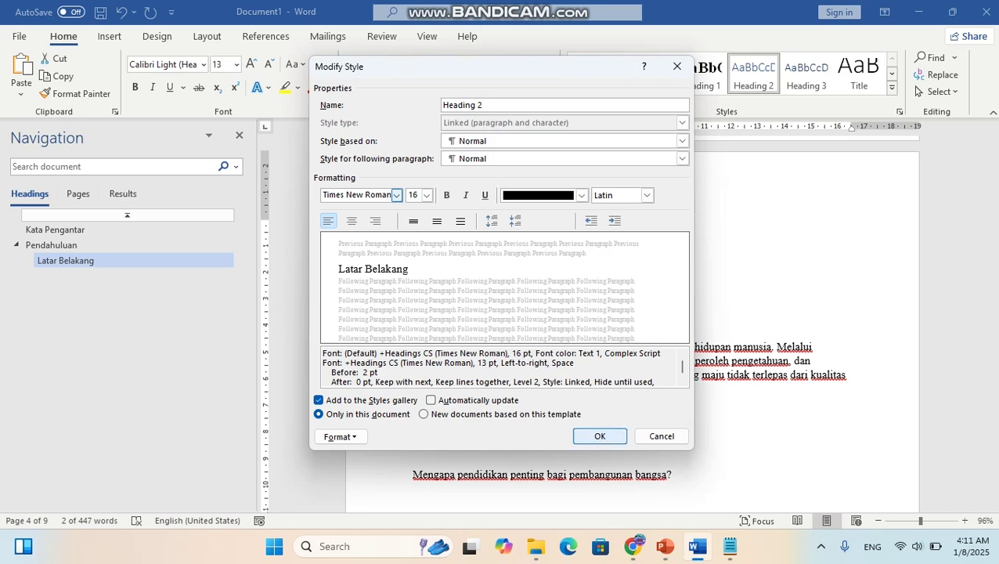
left_click(600, 437)
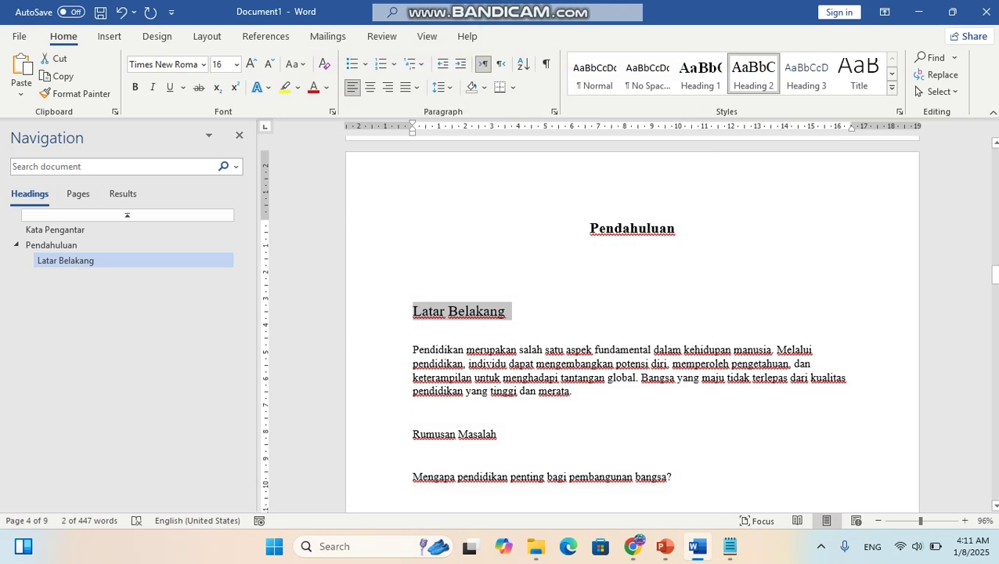
Step: Modify the Heading 2 style to font size 14 and apply the change
right_click(743, 76)
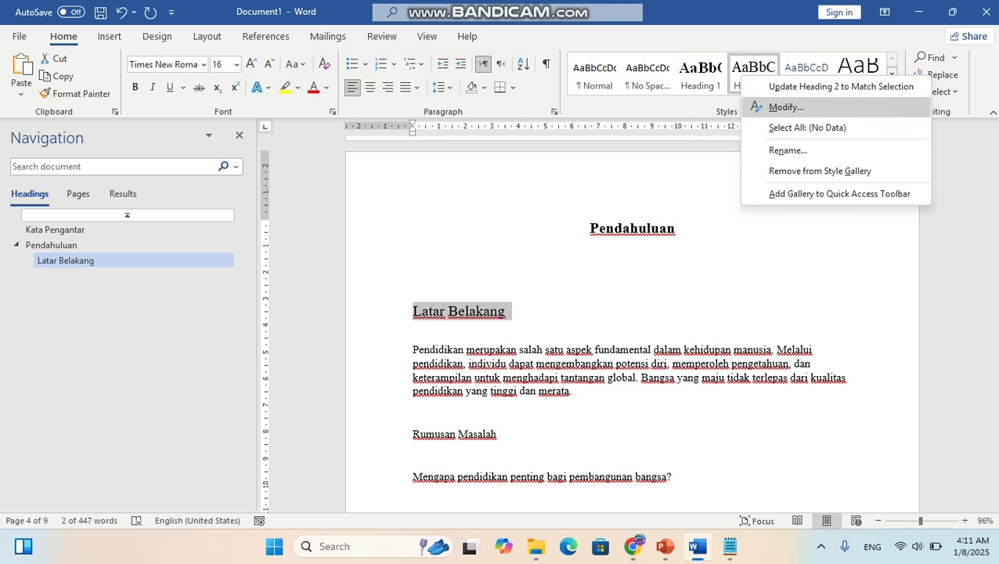
left_click(786, 106)
left_click(426, 195)
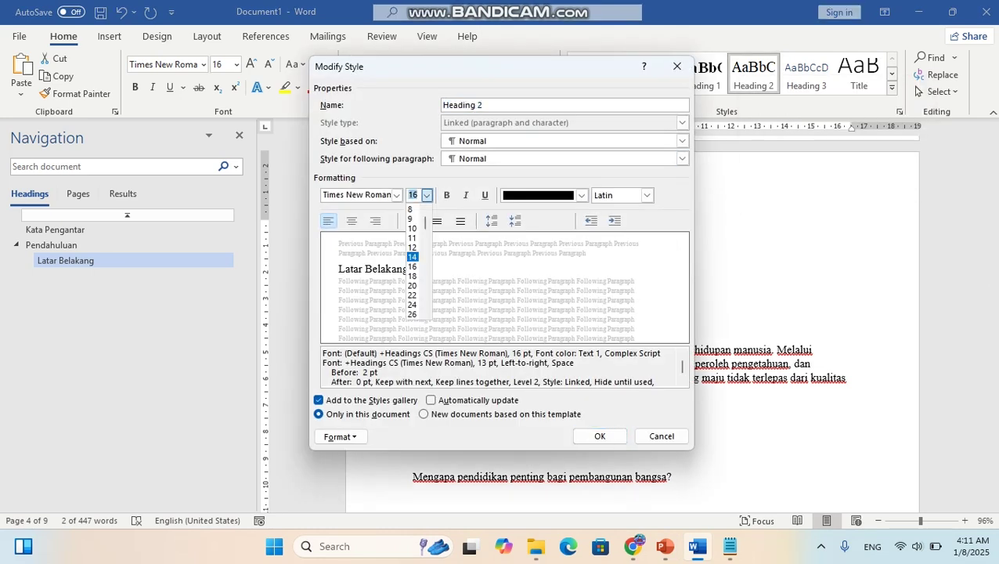
left_click(412, 257)
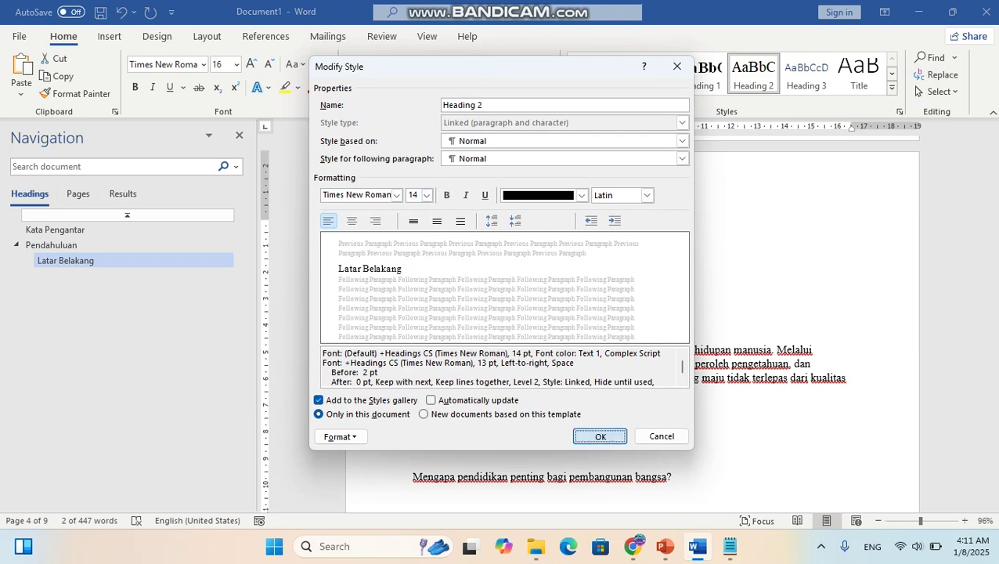
left_click(599, 436)
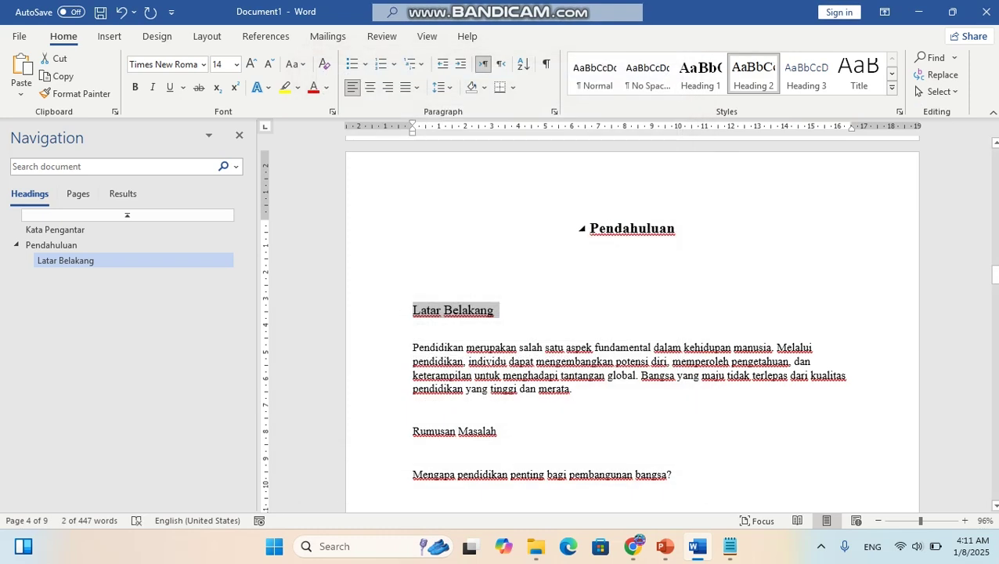
left_click(462, 271)
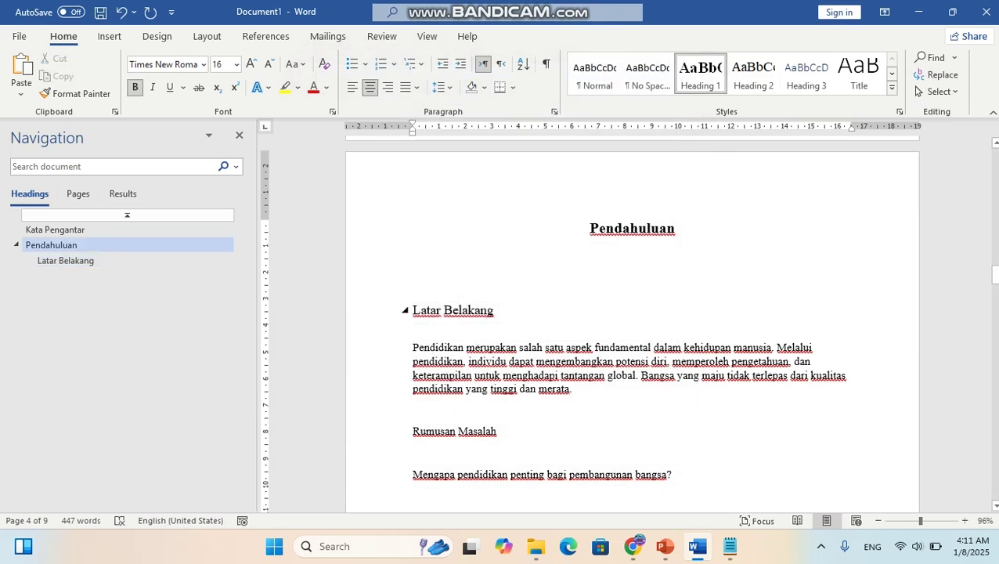
Step: Select the "Latar Belakang" subtitle and make the Heading 2 style bold
left_click(461, 310)
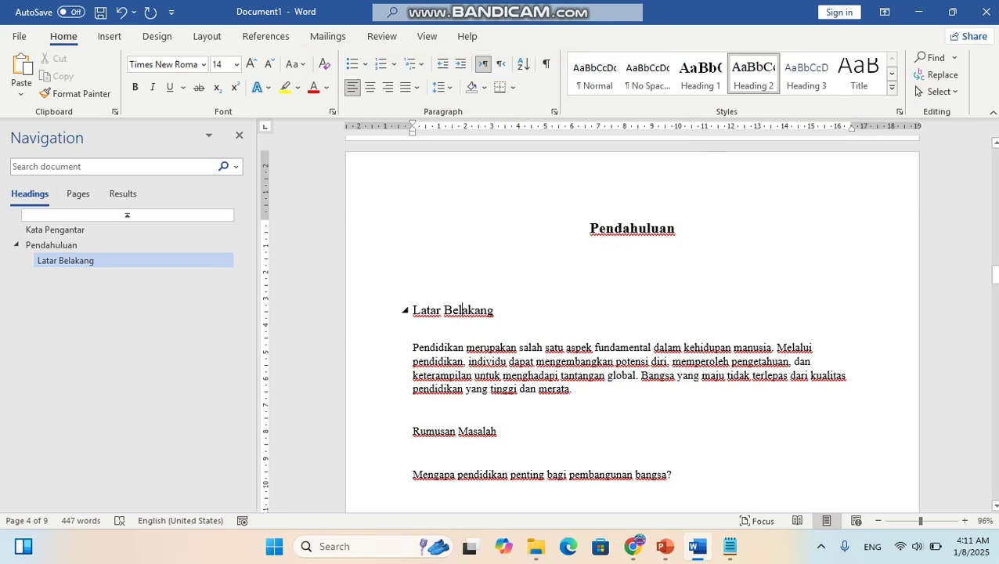
left_click_drag(499, 310, 411, 310)
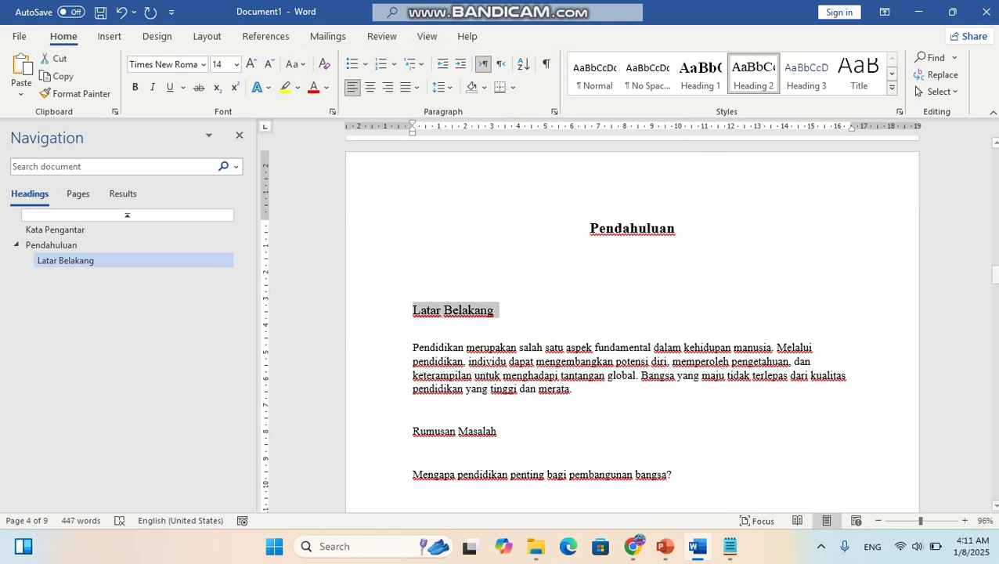
right_click(754, 75)
left_click(801, 103)
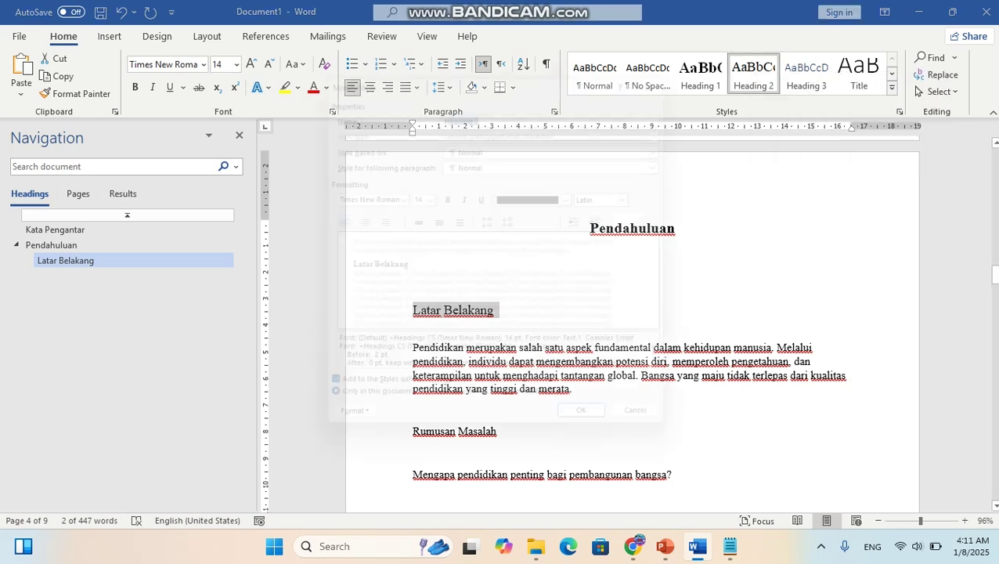
left_click(446, 195)
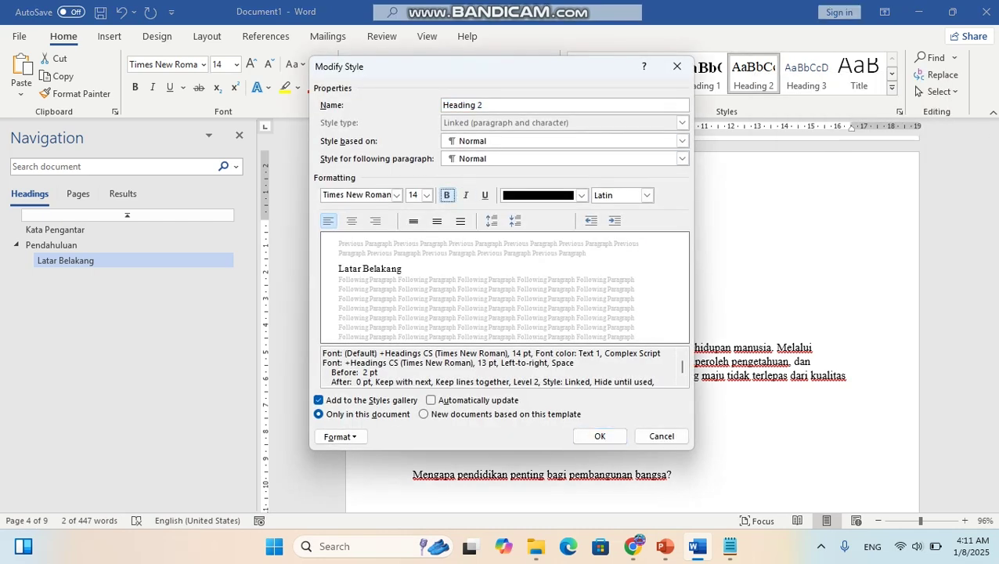
left_click(600, 437)
left_click(413, 325)
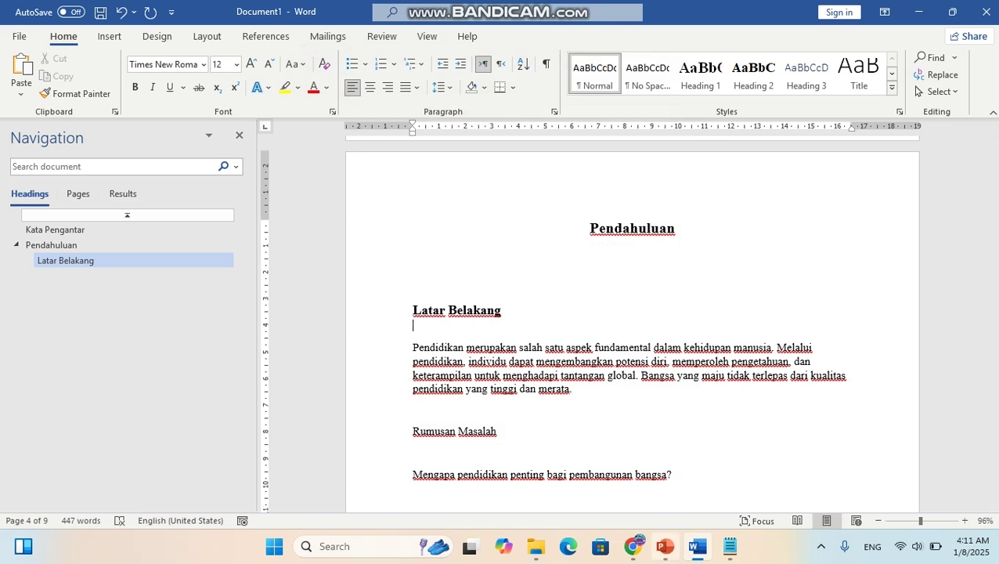
Step: Switch to PowerPoint, check the "Pembahasan" slide and the BAB II "Contoh" slide, and return to Word
left_click(665, 546)
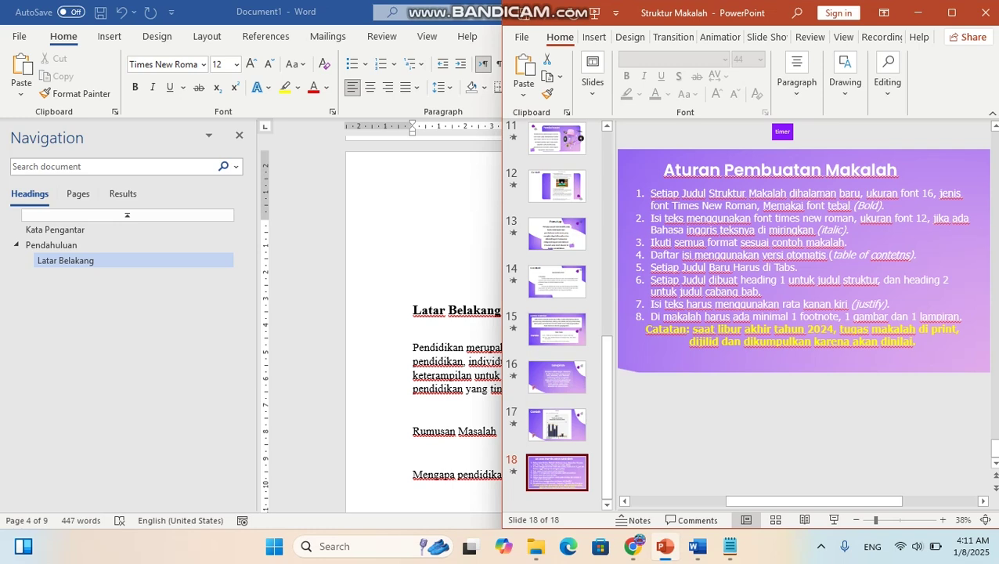
scroll(556, 314, "up", 1)
left_click(556, 155)
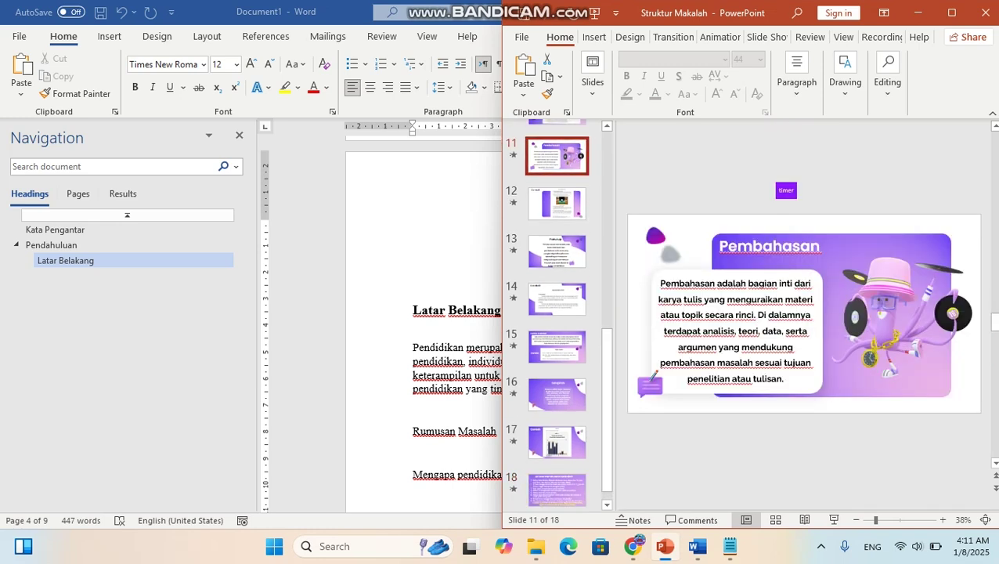
key("Down")
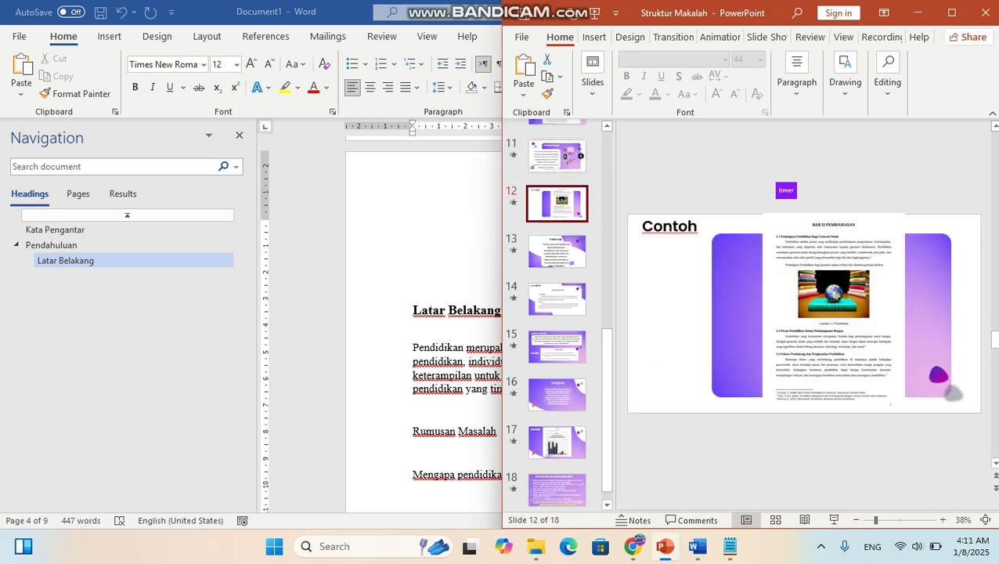
key("Up")
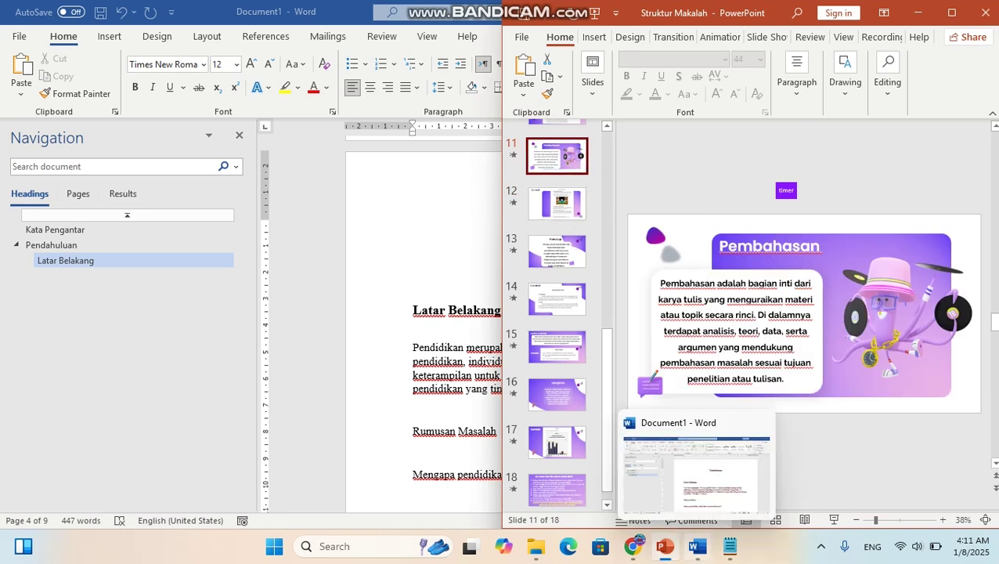
left_click(697, 546)
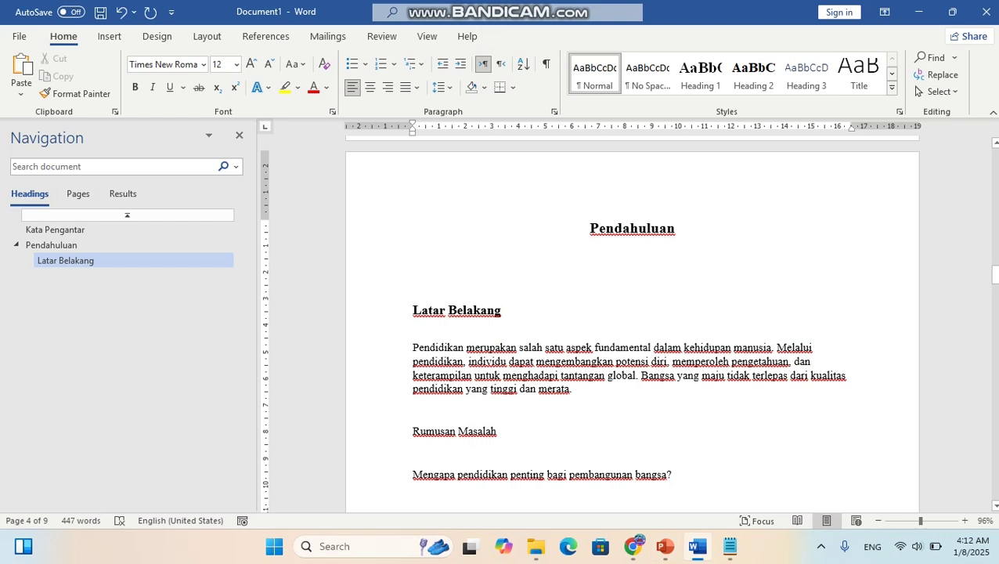
Step: Justify all text of the Pendahuluan section from the first "Latar Belakang" paragraph to the last "Tujuan Penulisan" sentence
scroll(631, 322, "down", 3)
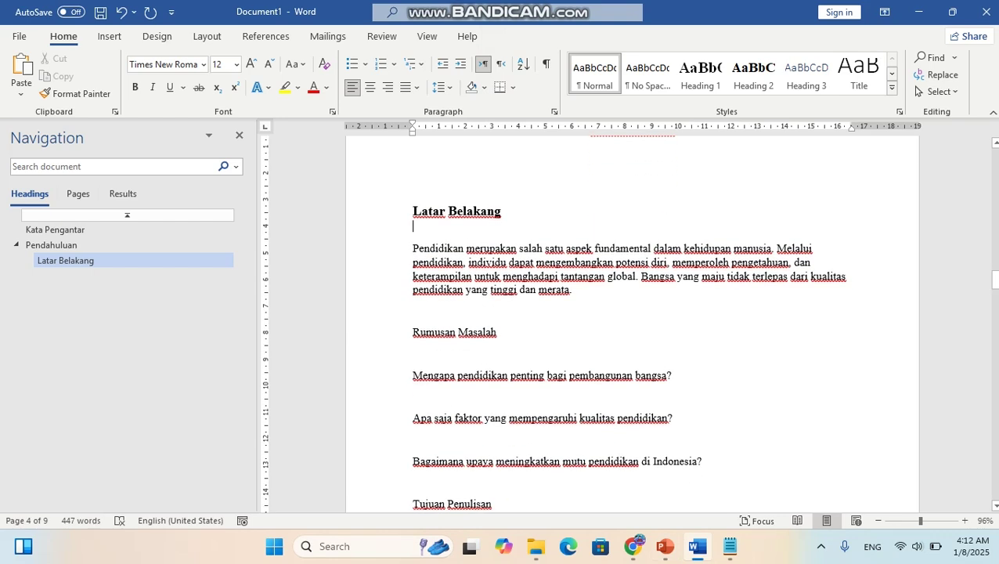
scroll(631, 323, "up", 3)
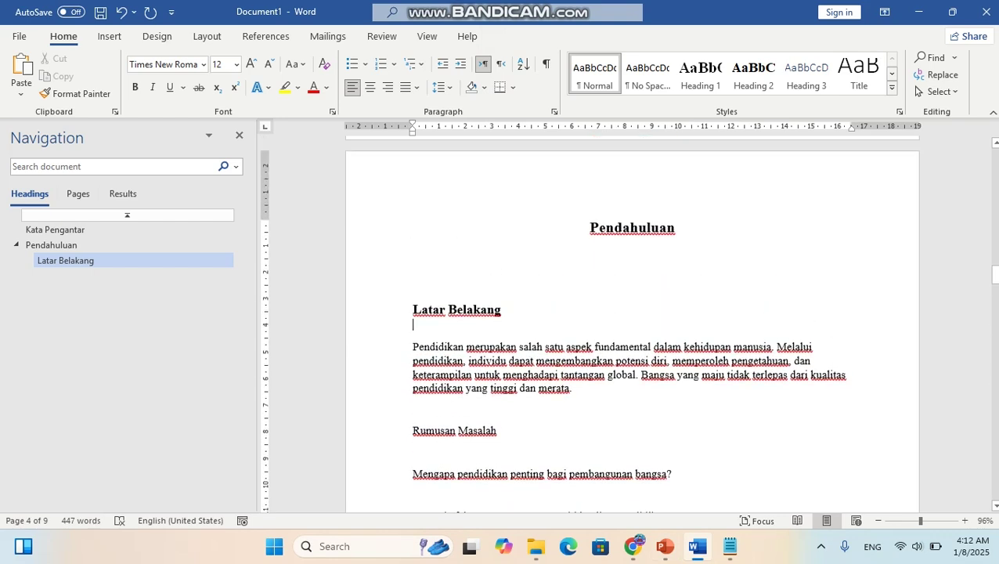
scroll(631, 323, "down", 4)
scroll(631, 323, "down", 10)
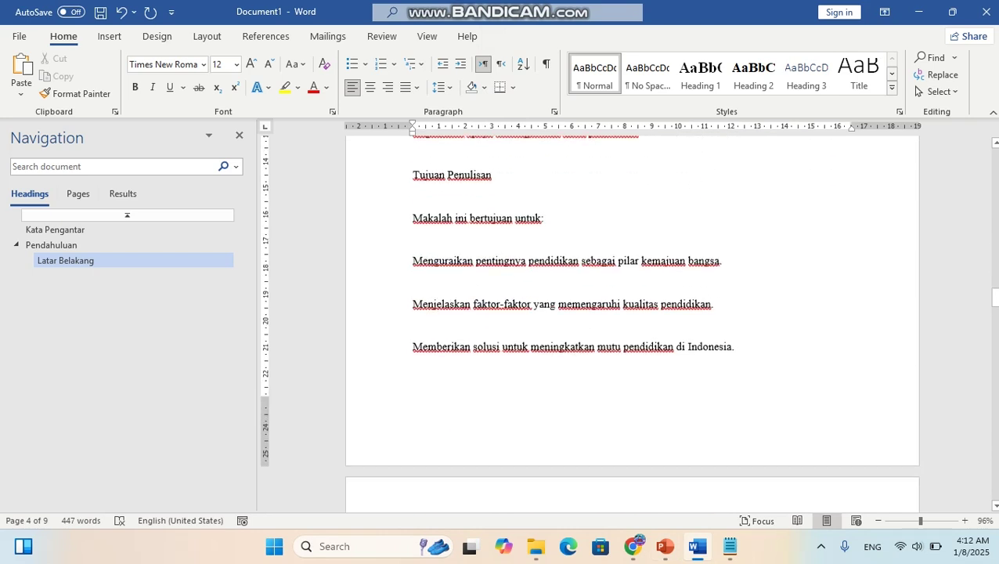
scroll(631, 322, "up", 2)
key("ctrl+shift+Up")
key("ctrl+shift+Up")
key("ctrl+shift+Up")
key("ctrl+shift+Up")
key("ctrl+shift+Up")
key("ctrl+shift+Up")
key("ctrl+shift+Up")
key("ctrl+shift+Up")
key("ctrl+shift+Up")
key("ctrl+shift+Up")
key("ctrl+shift+Up")
key("ctrl+shift+Up")
key("ctrl+shift+Up")
key("ctrl+shift+Up")
key("ctrl+shift+Up")
key("ctrl+shift+Up")
key("ctrl+shift+Up")
key("ctrl+shift+Up")
key("ctrl+shift+Up")
key("ctrl+shift+Up")
key("ctrl+shift+Down")
key("ctrl+shift+Down")
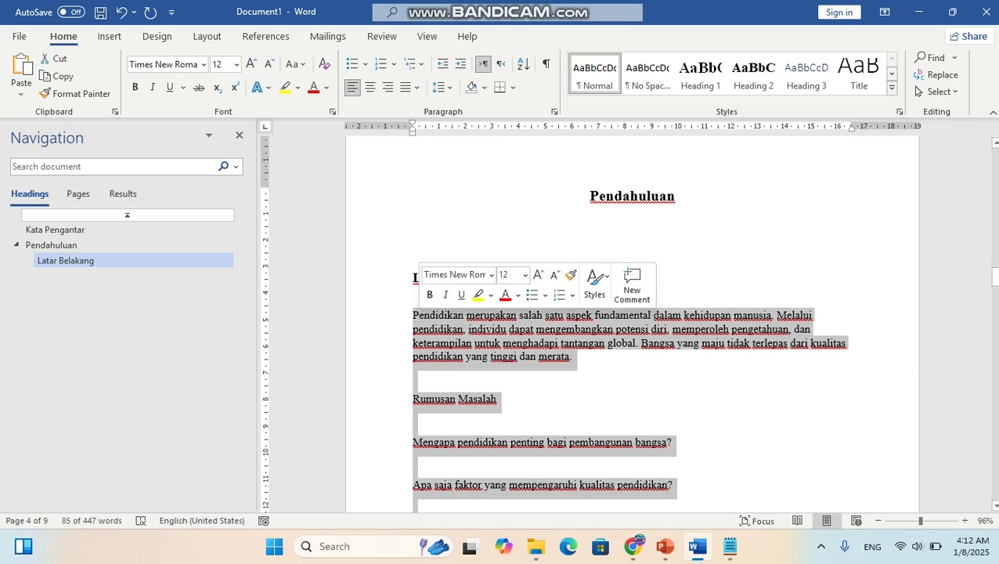
left_click(417, 88)
left_click(438, 108)
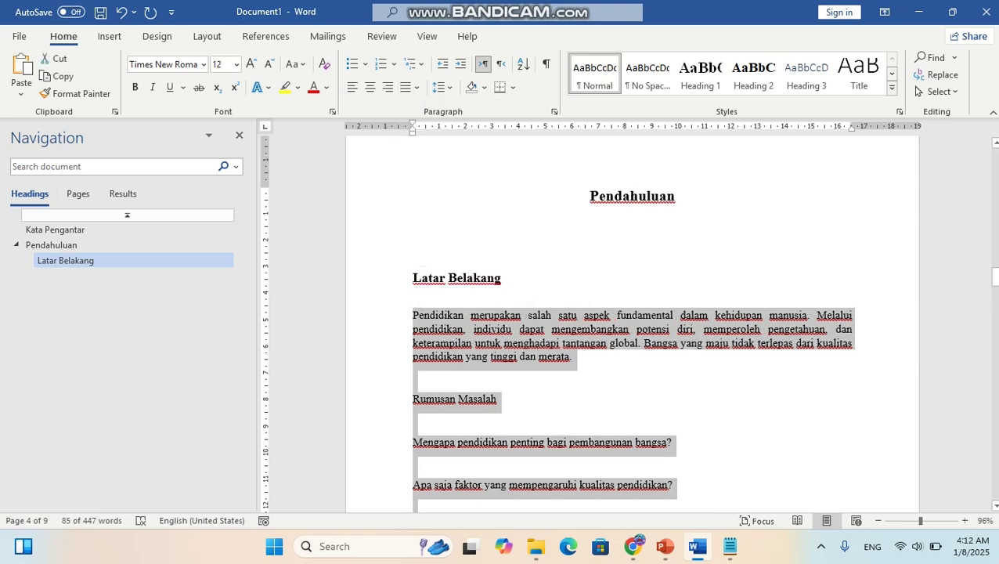
Step: Indent the first line of the paragraph under "Latar Belakang" and look over the rest of the Pendahuluan page
left_click(603, 343)
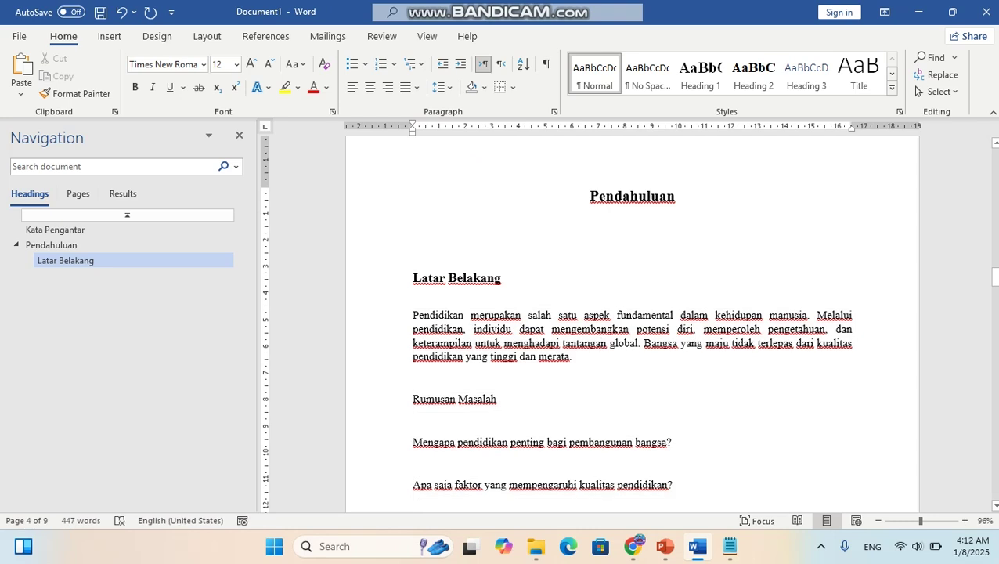
key("Tab")
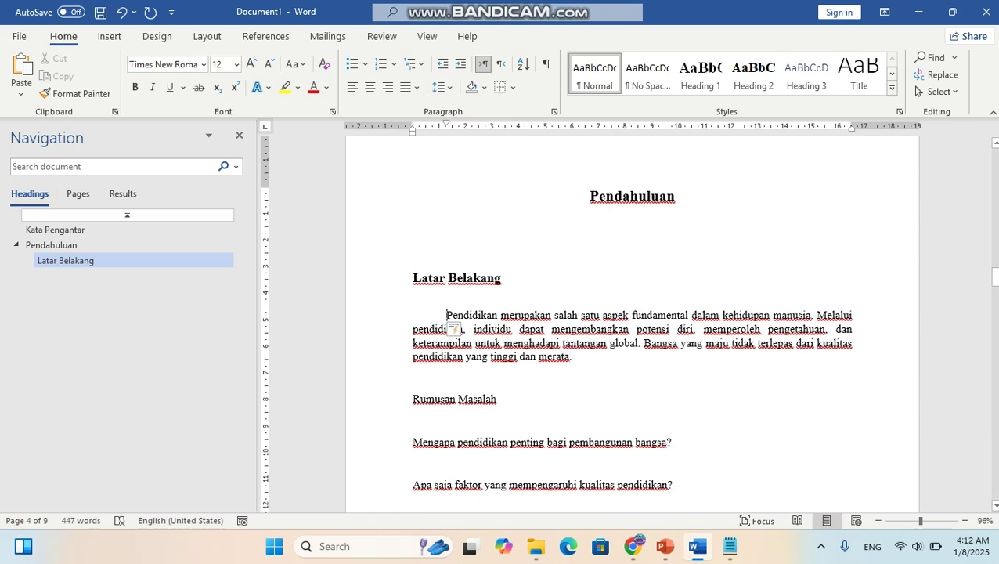
scroll(632, 323, "down", 2)
scroll(632, 324, "up", 2)
scroll(632, 324, "down", 5)
scroll(632, 323, "down", 3)
scroll(632, 323, "up", 4)
scroll(454, 231, "up", 5)
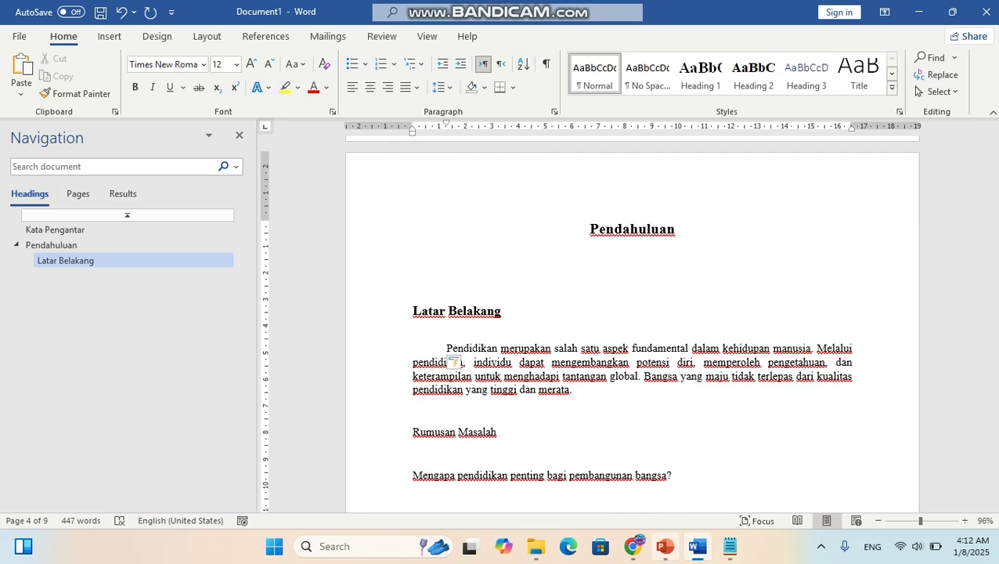
Step: Examine the BAB II "Contoh" slide in PowerPoint, then minimize the presentation to return to Word
left_click(664, 546)
left_click(557, 205)
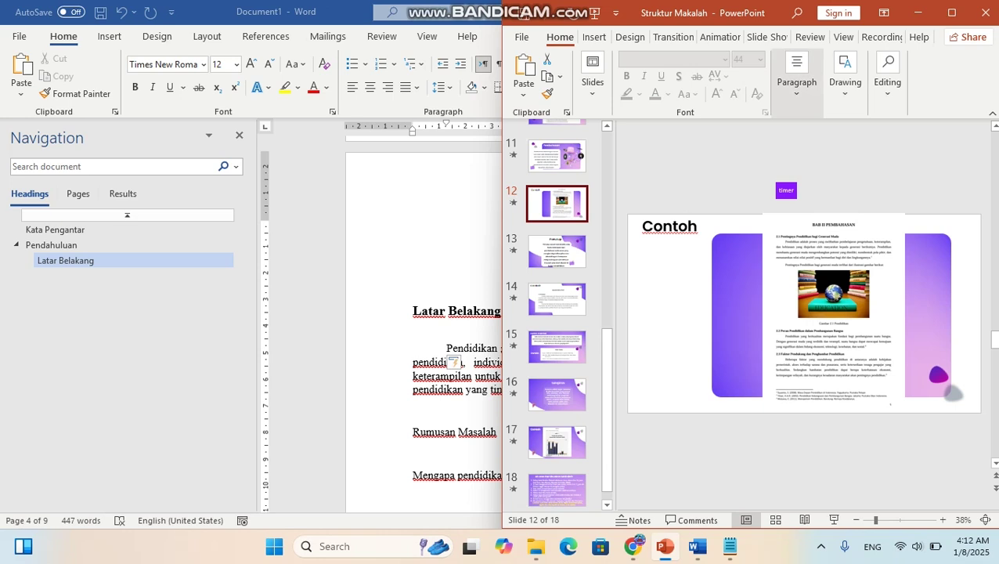
left_click(920, 12)
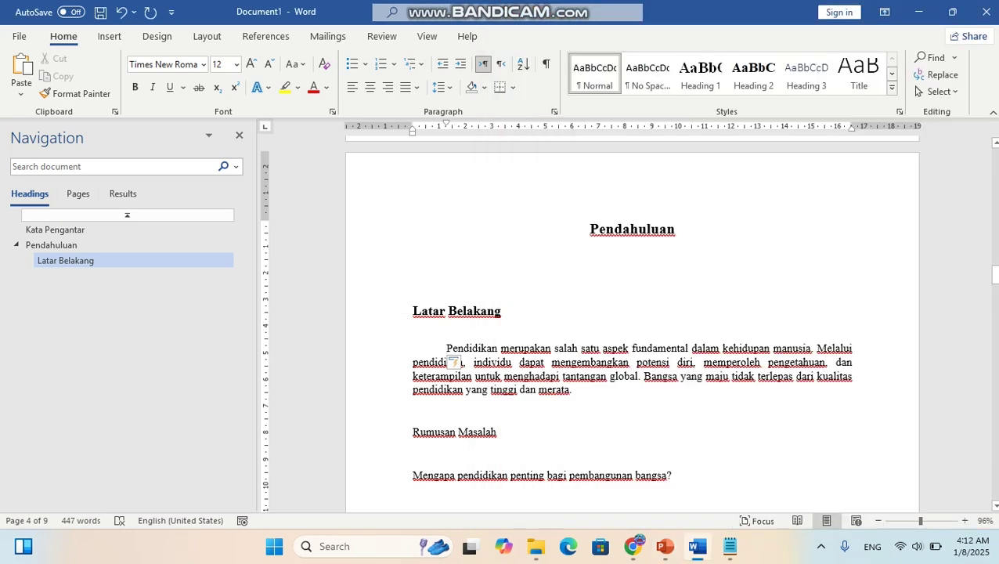
Step: Apply the Heading 2 style to the "Rumusan Masalah" and "Tujuan Penulisan" subtitles
left_click_drag(501, 432, 413, 432)
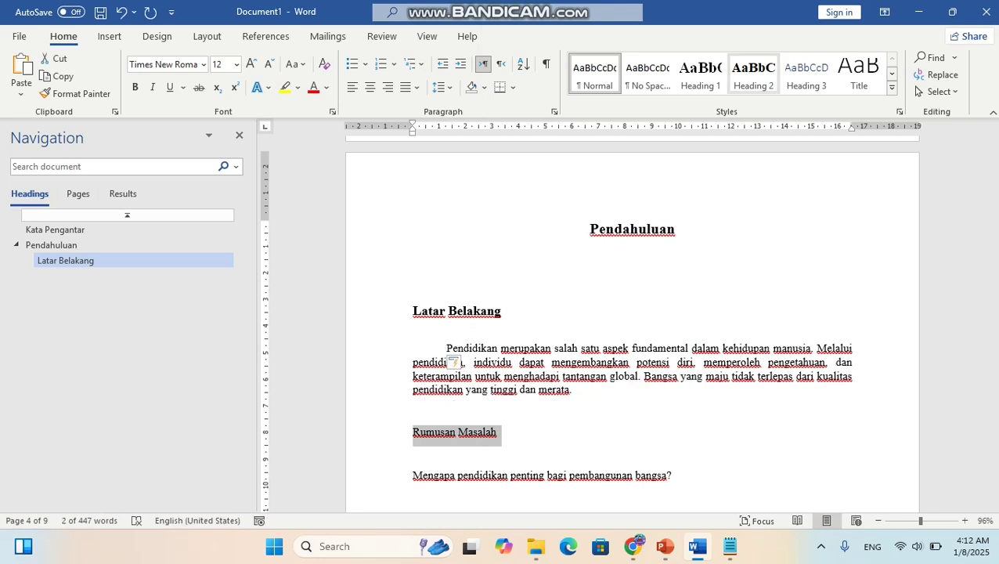
left_click(754, 74)
scroll(627, 321, "down", 1)
scroll(627, 321, "down", 5)
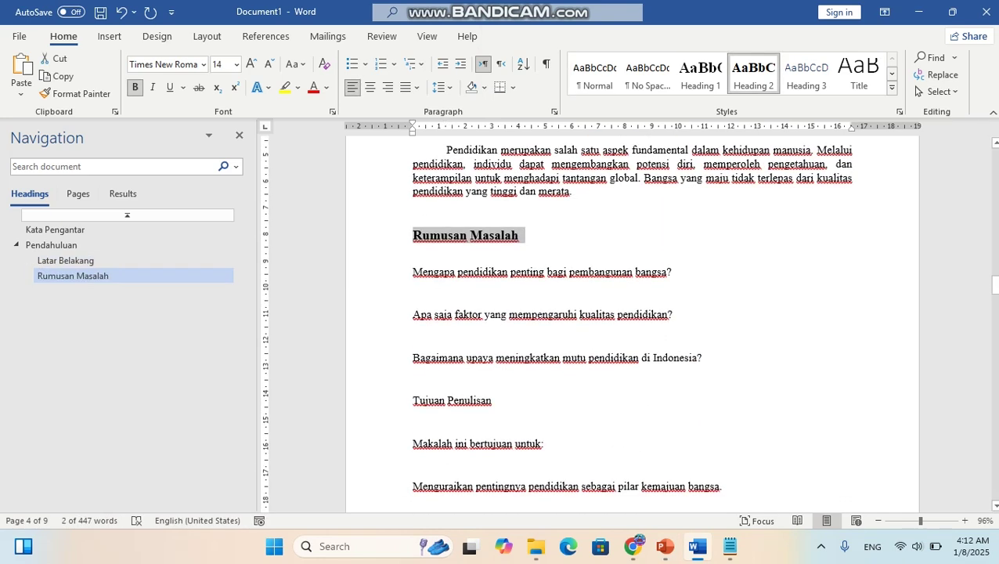
left_click_drag(492, 400, 413, 400)
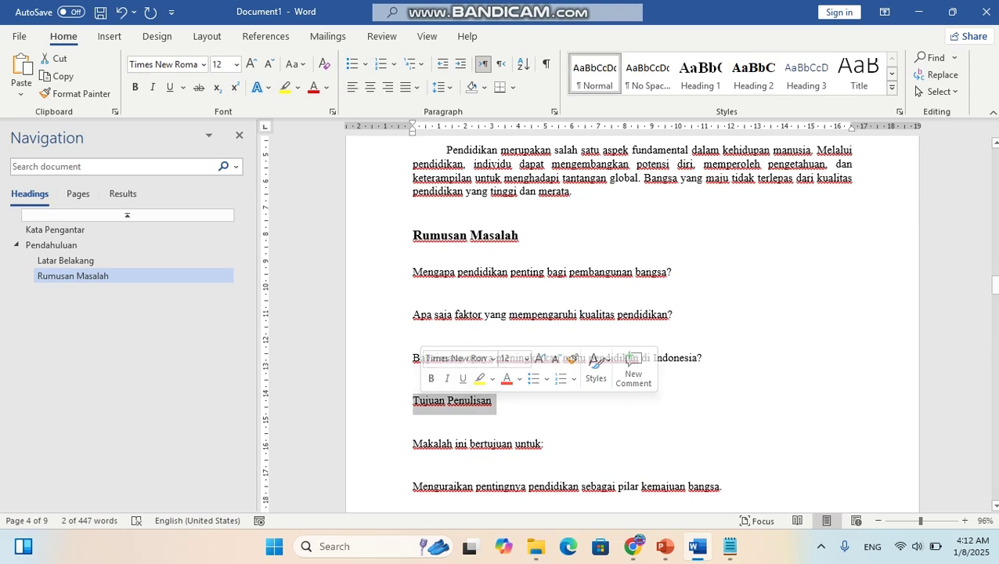
left_click(753, 74)
scroll(627, 322, "down", 7)
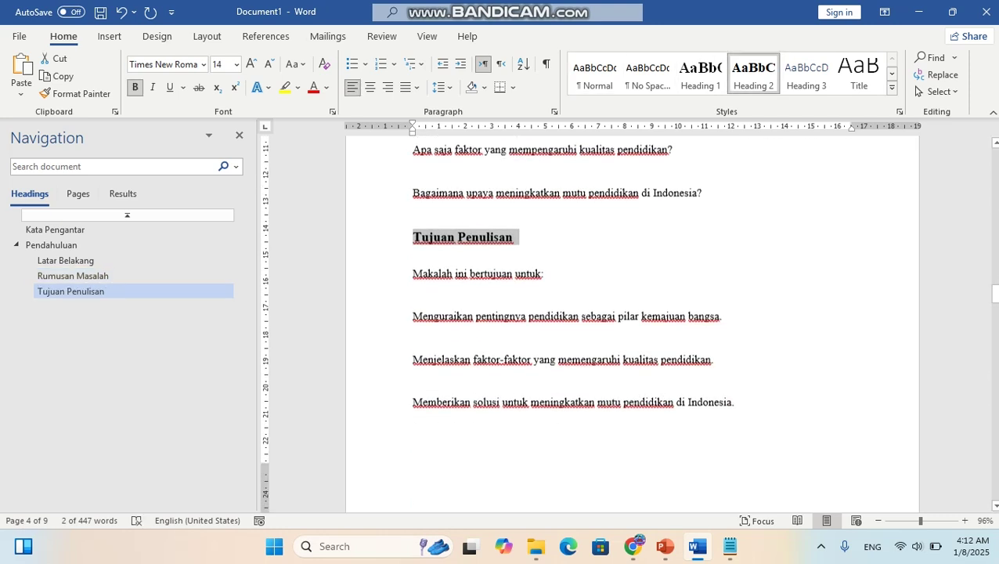
scroll(627, 321, "up", 11)
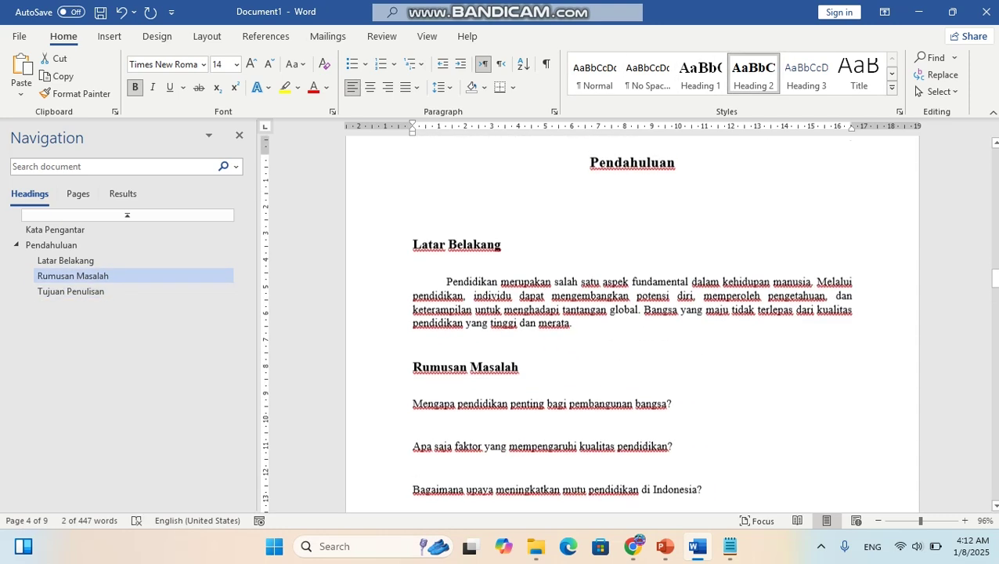
scroll(421, 337, "down", 2)
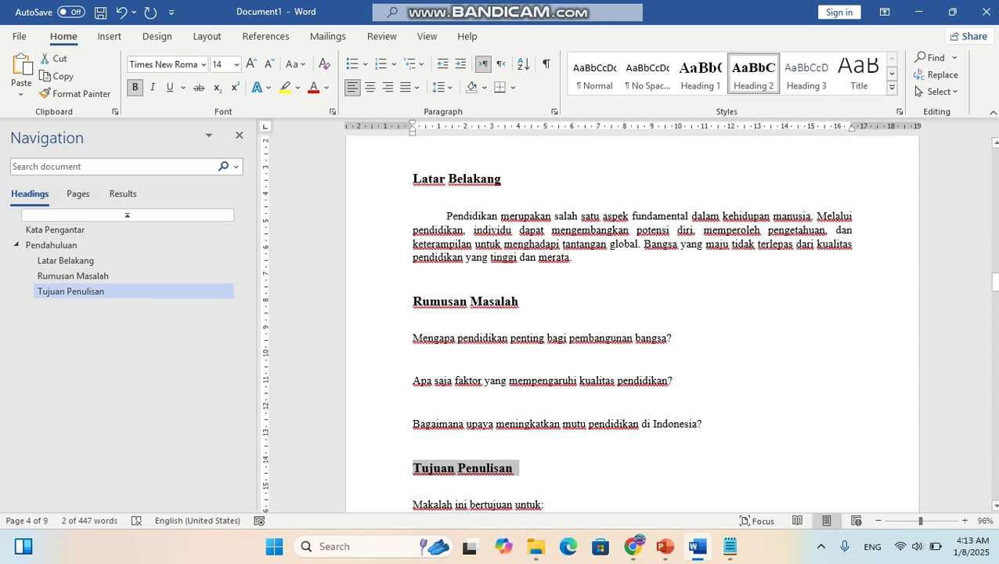
Step: Turn the three questions under "Rumusan Masalah" into a numbered list
left_click(422, 337)
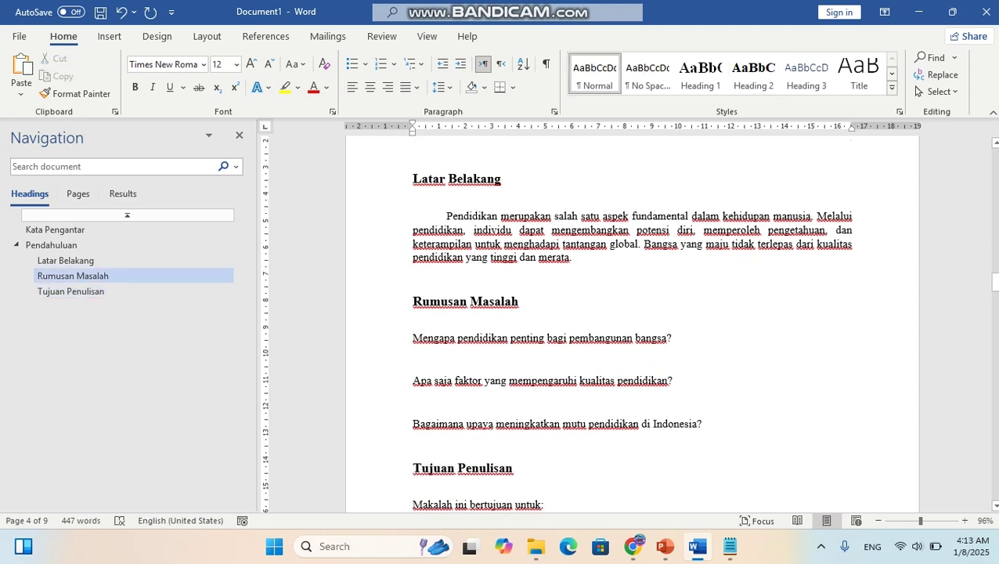
left_click_drag(703, 423, 415, 339)
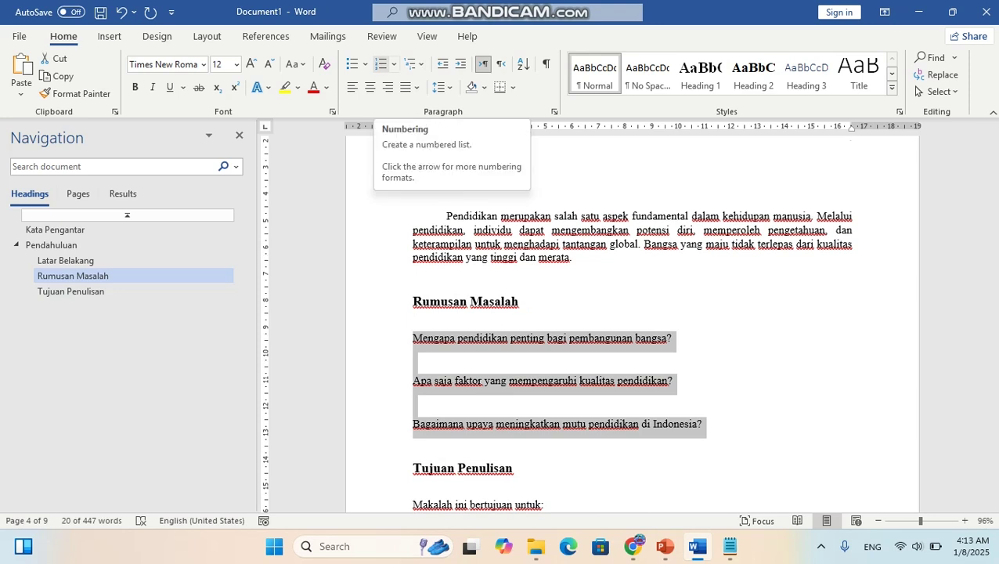
left_click(380, 64)
Step: Turn the three aims listed under "Tujuan Penulisan" into a numbered list using 1., 2., 3
scroll(633, 321, "down", 5)
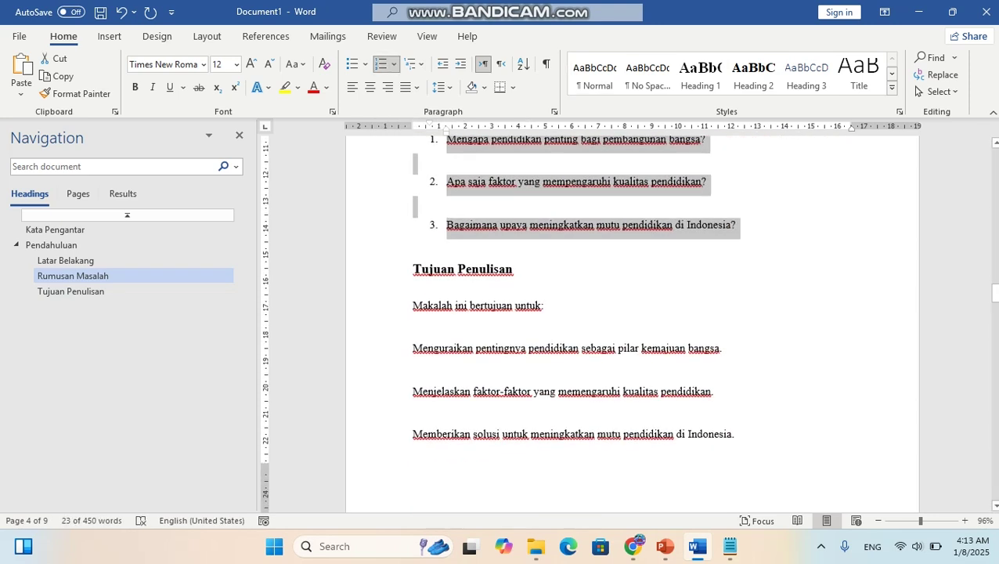
scroll(632, 321, "down", 2)
left_click_drag(735, 369, 413, 282)
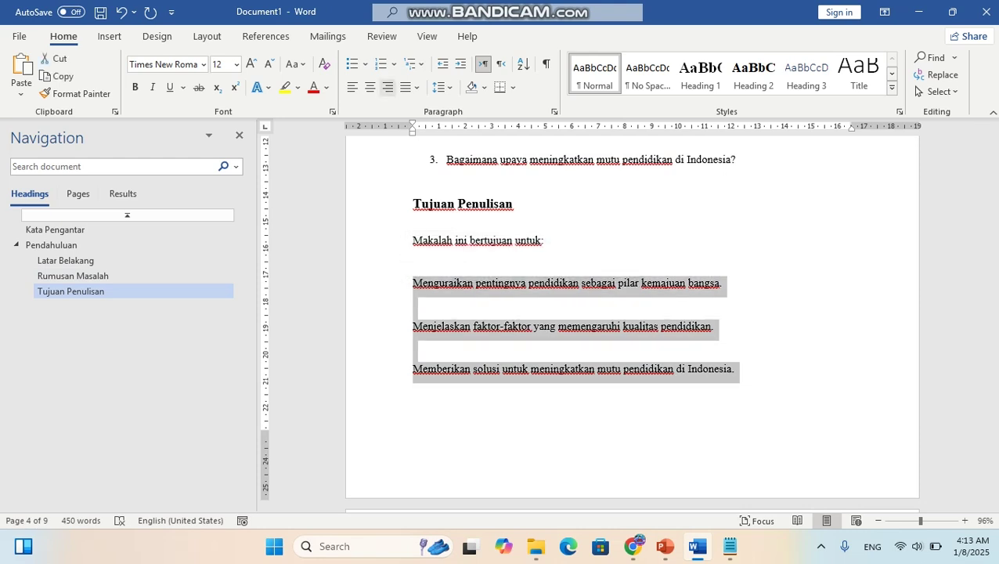
left_click(381, 63)
left_click(415, 305)
Step: Look over the formatting of the Pendahuluan page, from its title to the "Tujuan Penulisan" list
scroll(632, 321, "up", 6)
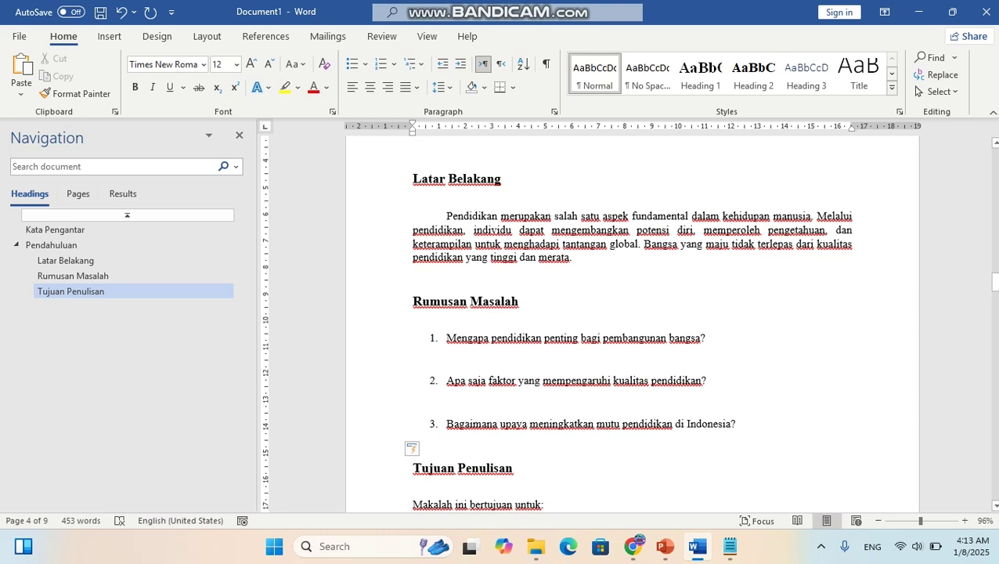
scroll(632, 321, "down", 6)
scroll(632, 321, "up", 5)
scroll(632, 321, "up", 2)
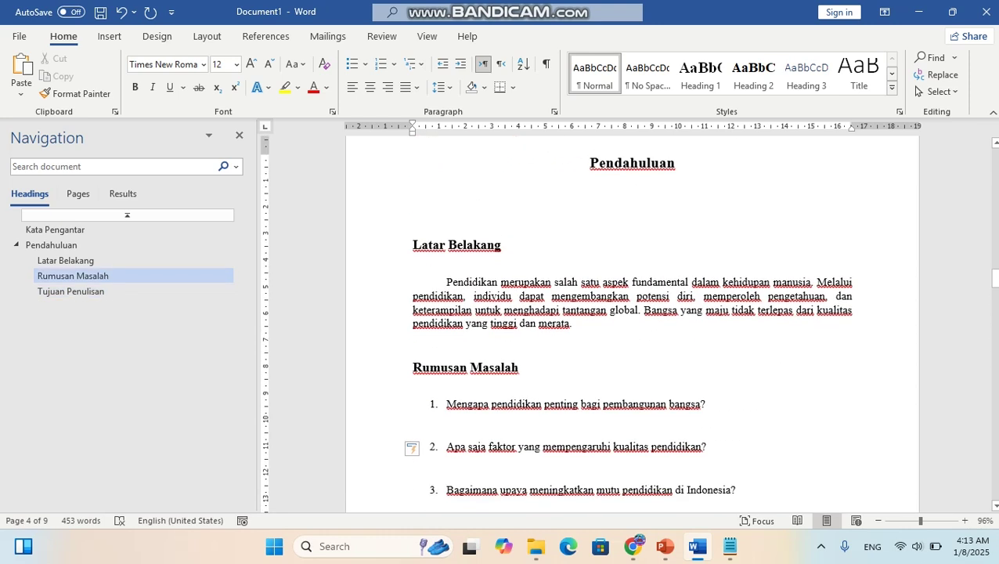
scroll(632, 321, "up", 1)
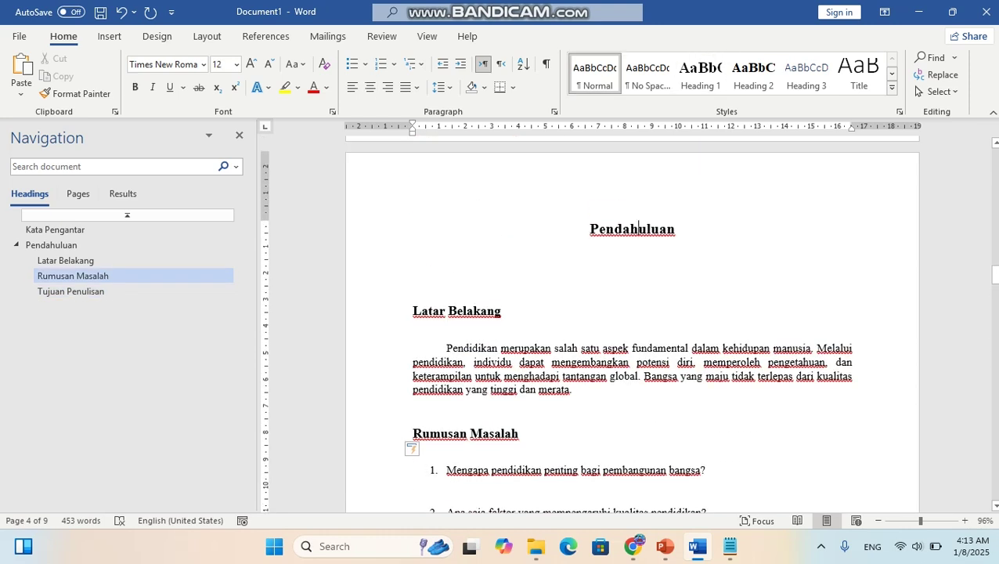
left_click(636, 227)
scroll(636, 227, "down", 3)
scroll(632, 321, "down", 5)
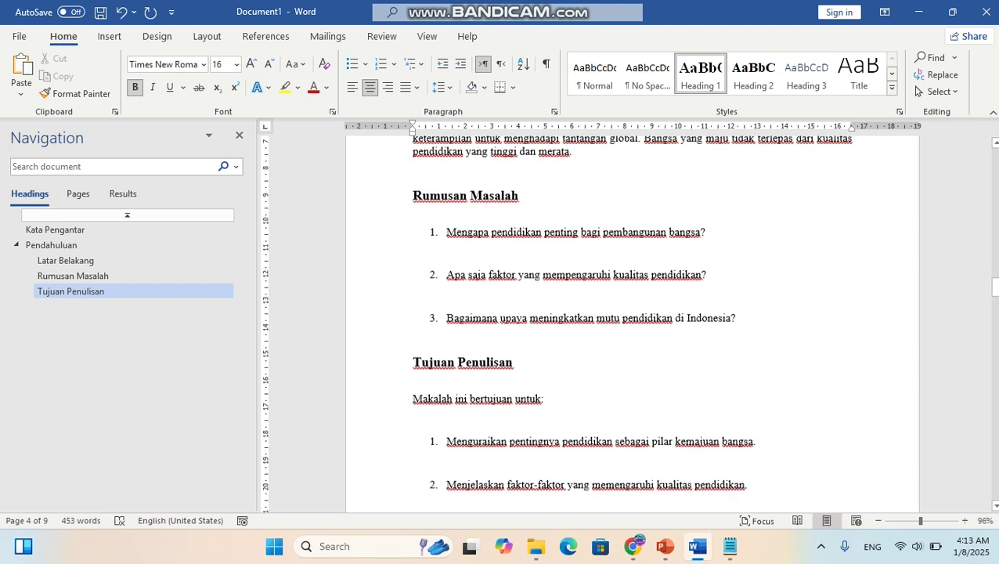
Step: Apply the Heading 1 style to the "Pembahasan" title and add blank space between it and the first subtitle
scroll(632, 321, "down", 5)
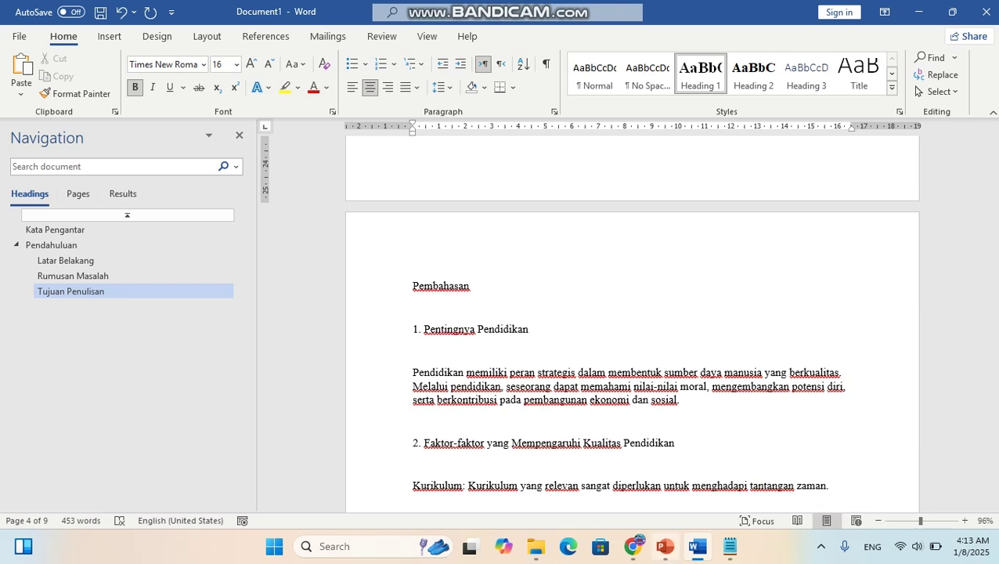
left_click_drag(470, 286, 413, 286)
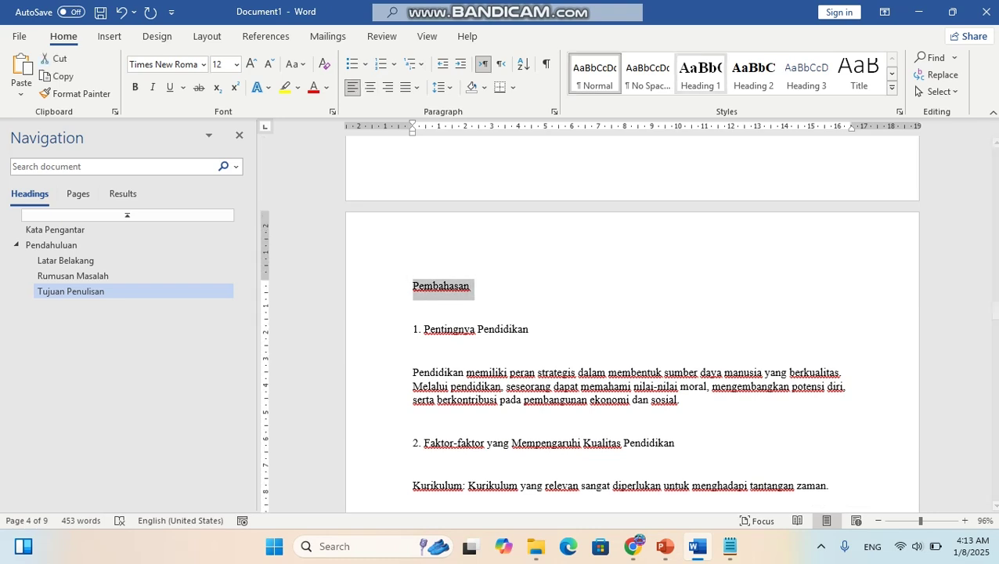
key("ctrl+alt+1")
left_click(413, 326)
key("Return")
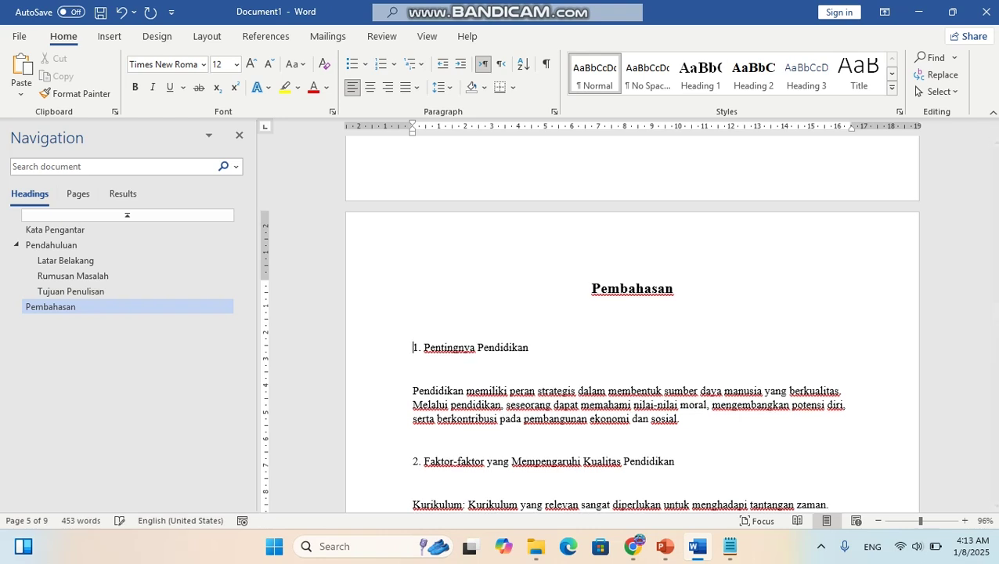
key("Return")
Step: Apply the Heading 2 style to the three numbered subtitles under "Pembahasan", from "Pentingnya Pendidikan" to "Upaya Meningkatkan Mutu Pendidikan"
scroll(450, 323, "down", 4)
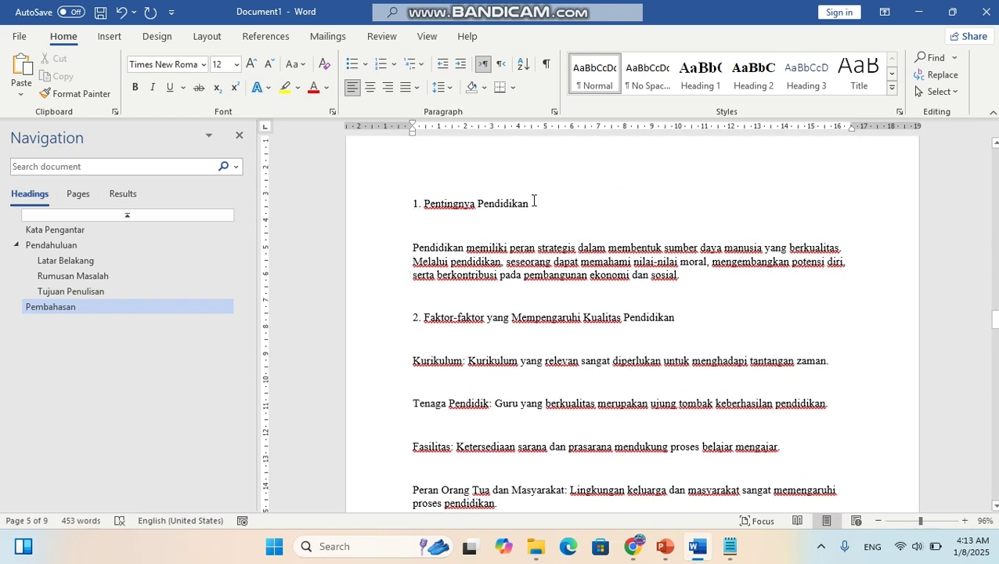
left_click_drag(532, 203, 412, 202)
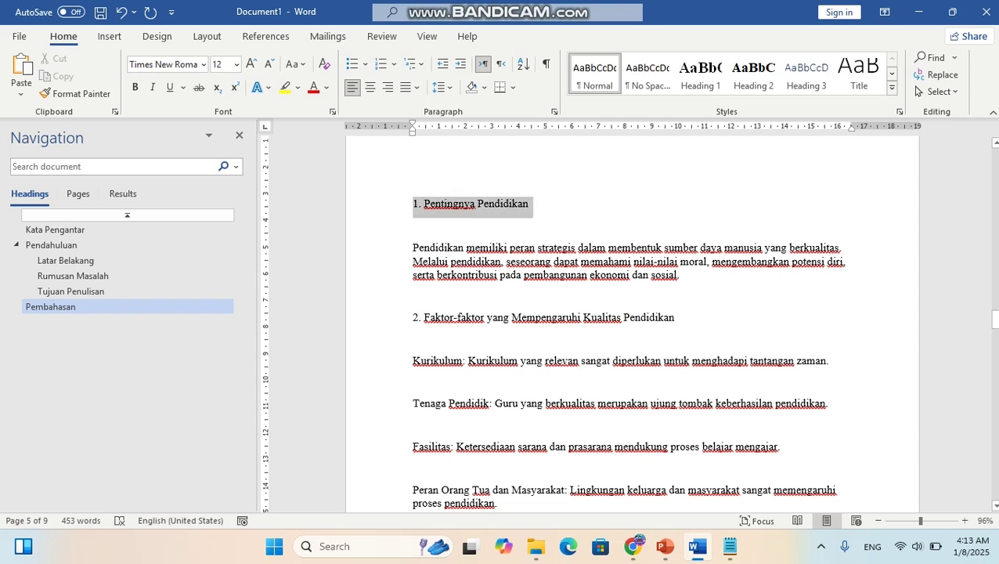
left_click(753, 76)
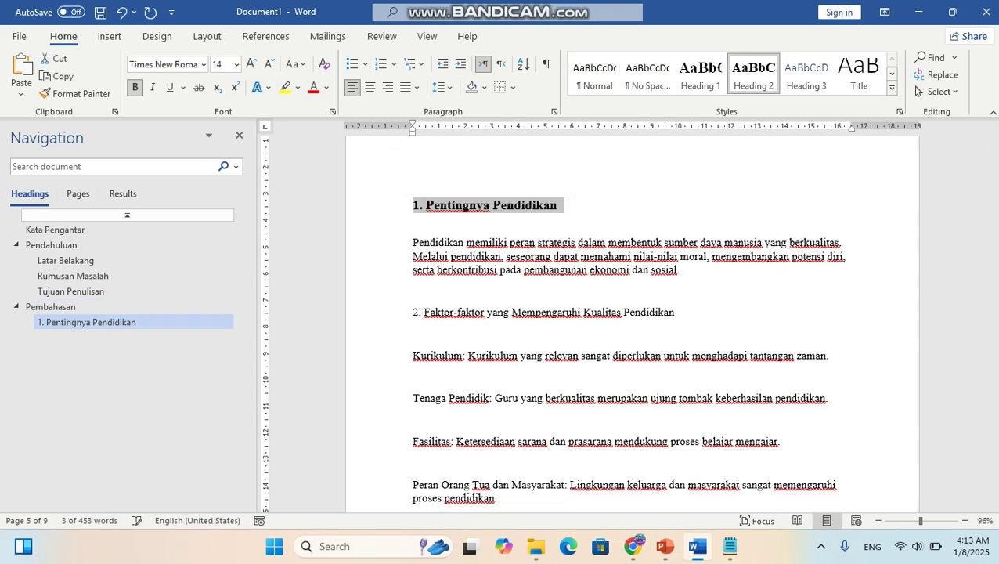
triple_click(544, 312)
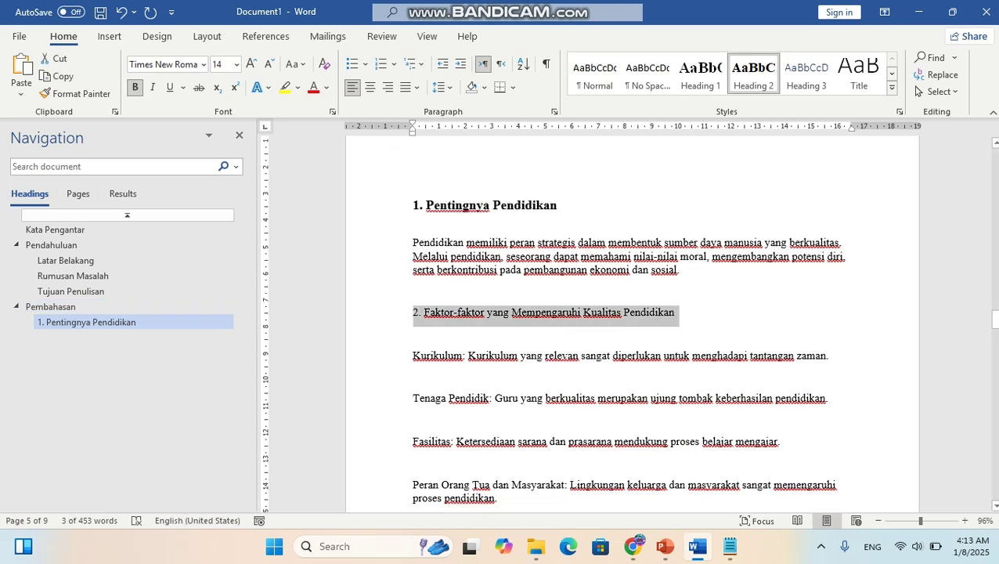
left_click(753, 75)
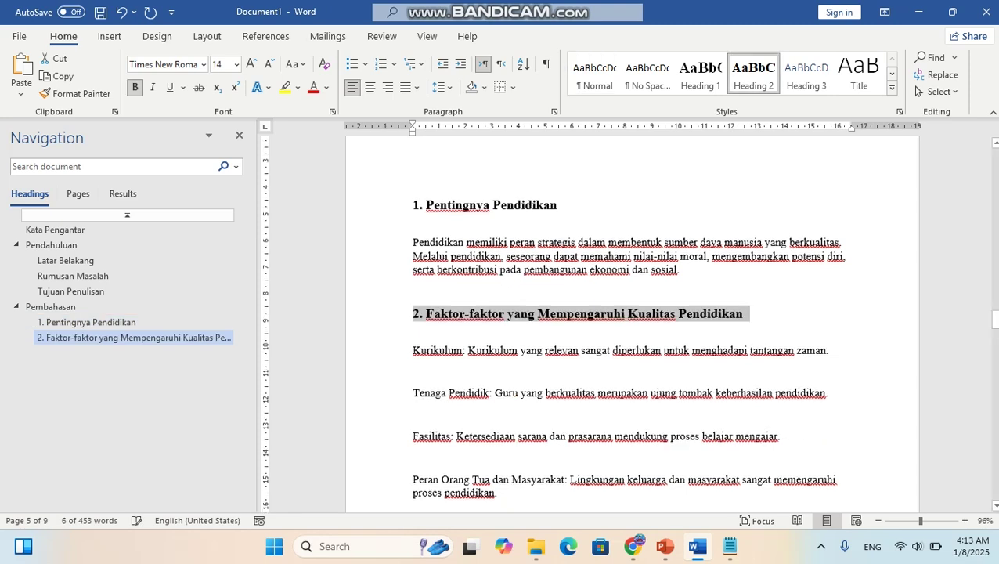
scroll(629, 322, "down", 3)
left_click_drag(604, 371, 412, 371)
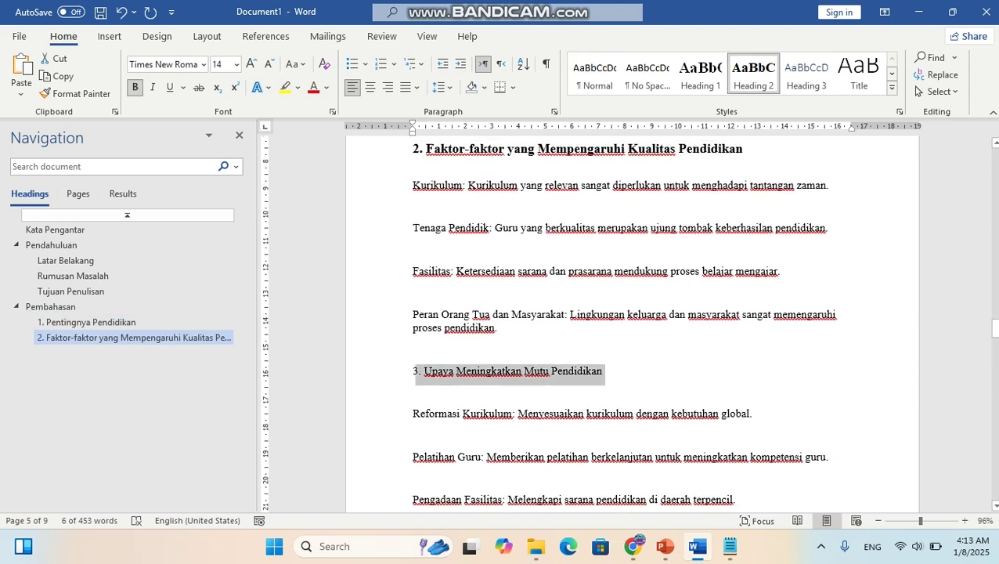
left_click(754, 76)
Step: Justify the paragraph under "1. Pentingnya Pendidikan"
scroll(626, 323, "down", 1)
scroll(632, 323, "down", 6)
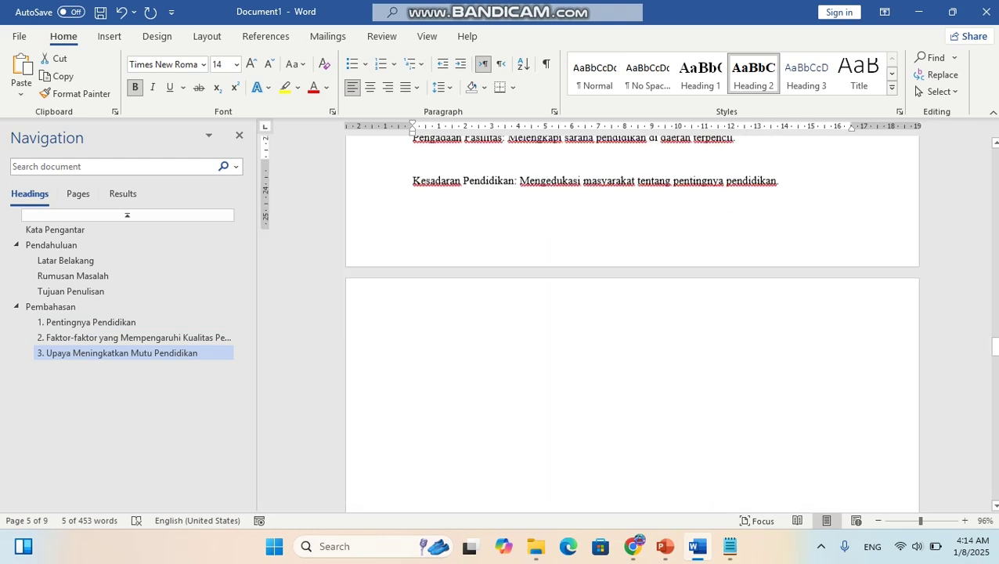
scroll(632, 323, "up", 7)
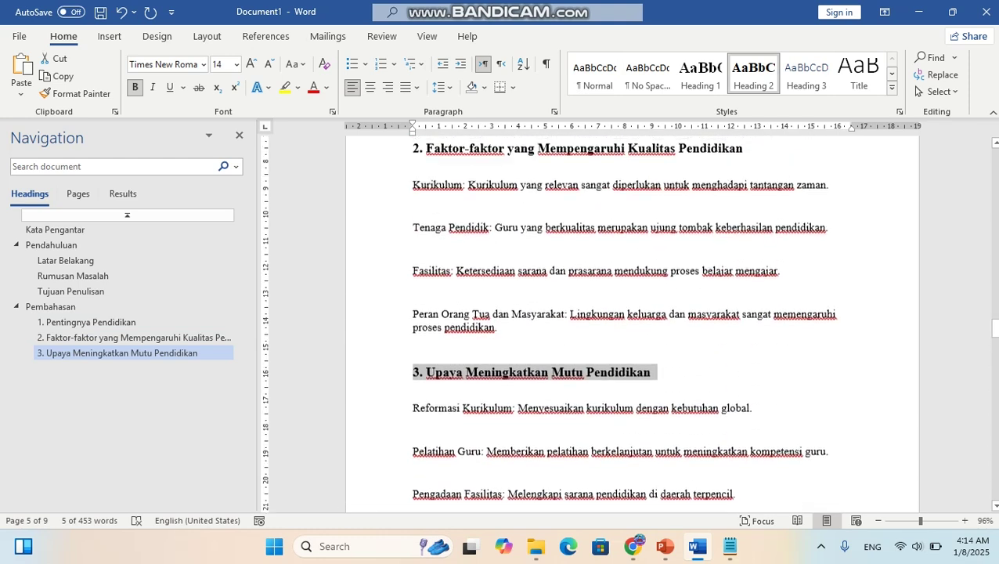
scroll(633, 323, "up", 5)
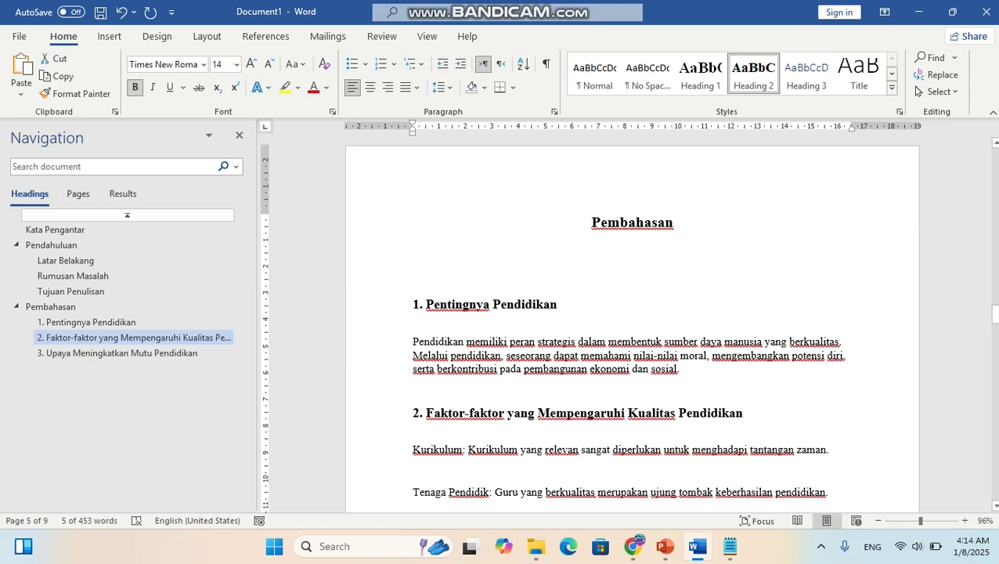
left_click_drag(413, 342, 683, 370)
left_click(416, 87)
left_click(448, 169)
Step: Justify the four factor paragraphs under "2. Faktor-faktor yang Mempengaruhi Kualitas Pendidikan"
scroll(632, 329, "down", 3)
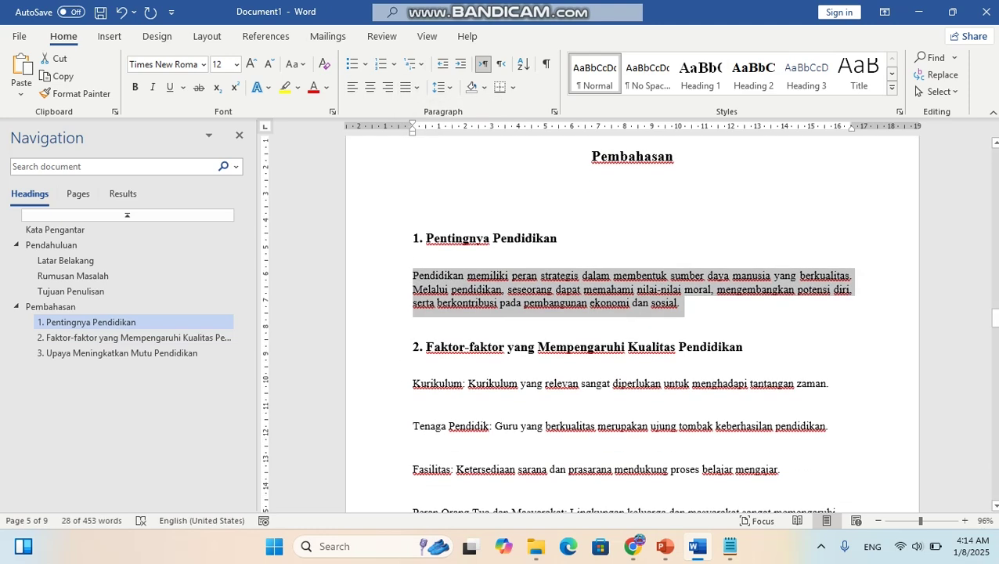
left_click_drag(413, 317, 501, 462)
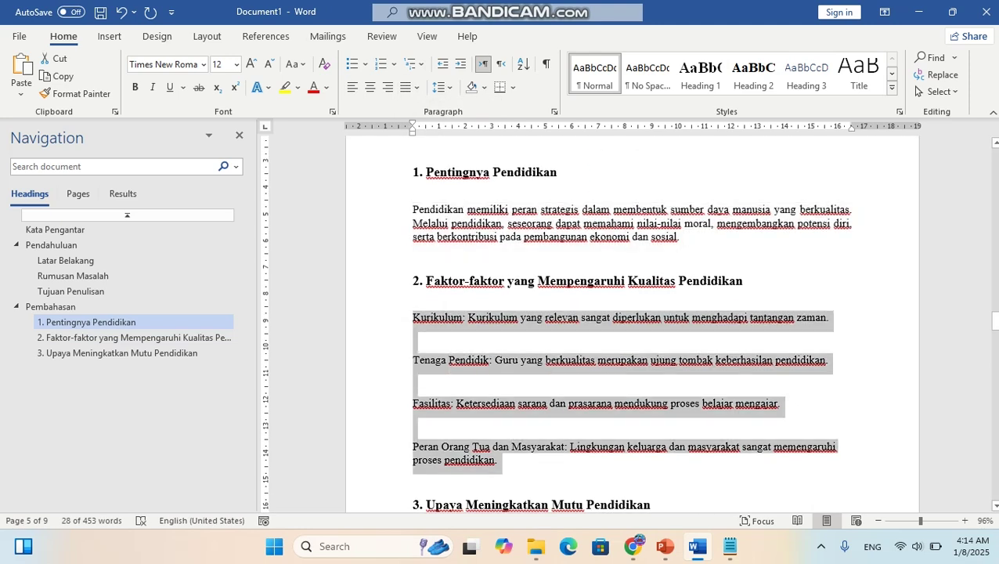
left_click(443, 87)
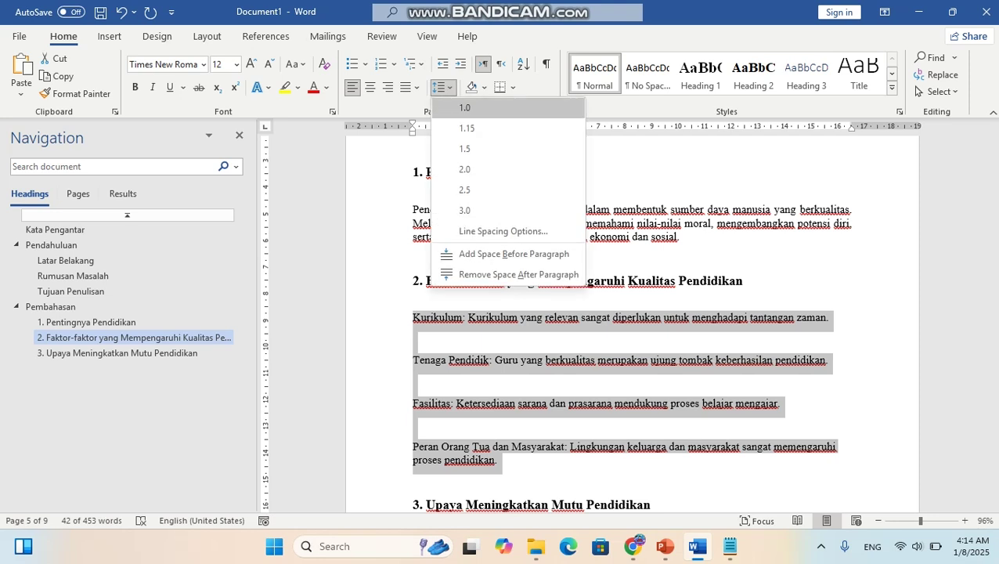
left_click(442, 87)
left_click(416, 87)
left_click(448, 167)
Step: Turn the four factors, from "Kurikulum" to "Peran Orang Tua dan Masyarakat", into a lettered list in A., B., C. format
scroll(413, 325, "down", 2)
left_click(413, 324)
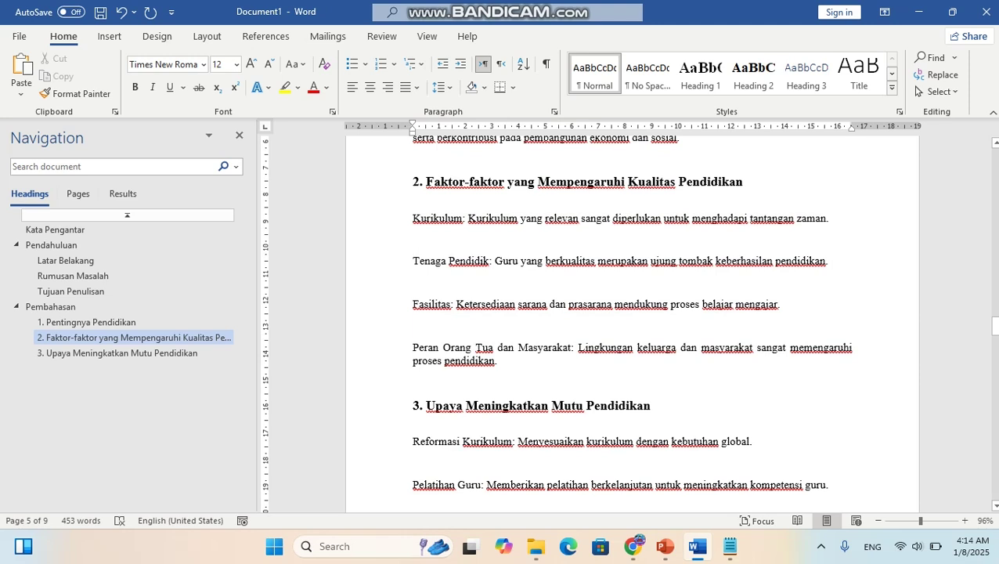
key("ctrl+shift+Up")
key("ctrl+shift+Up")
key("ctrl+shift+Up")
key("ctrl+shift+Up")
key("ctrl+shift+Up")
key("ctrl+shift+Up")
key("ctrl+shift+Up")
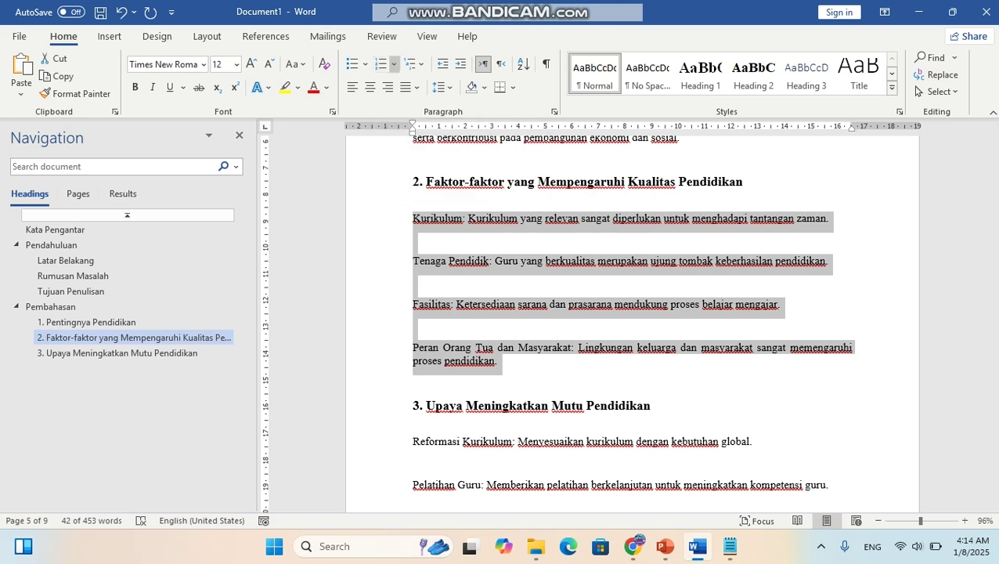
left_click(394, 63)
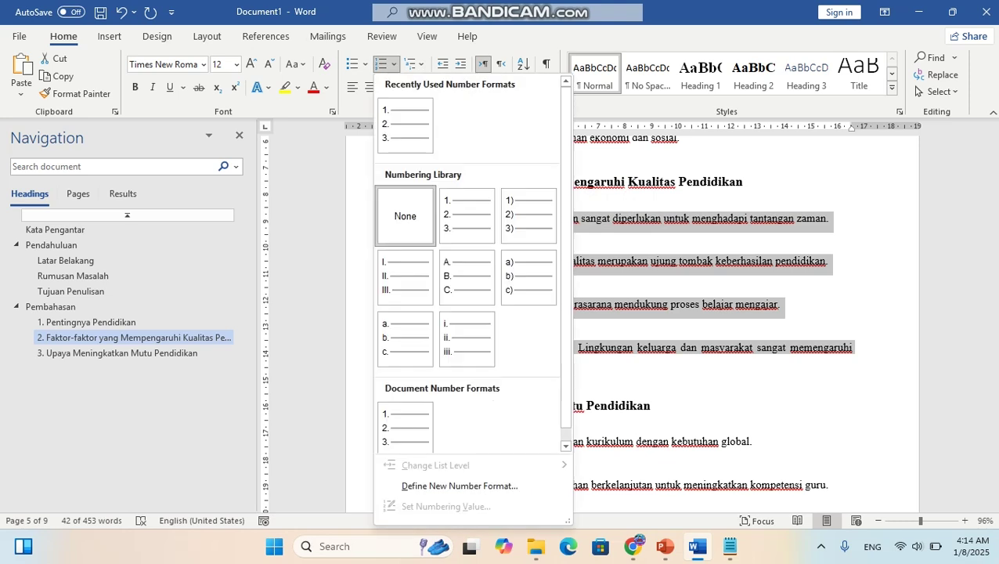
left_click(466, 277)
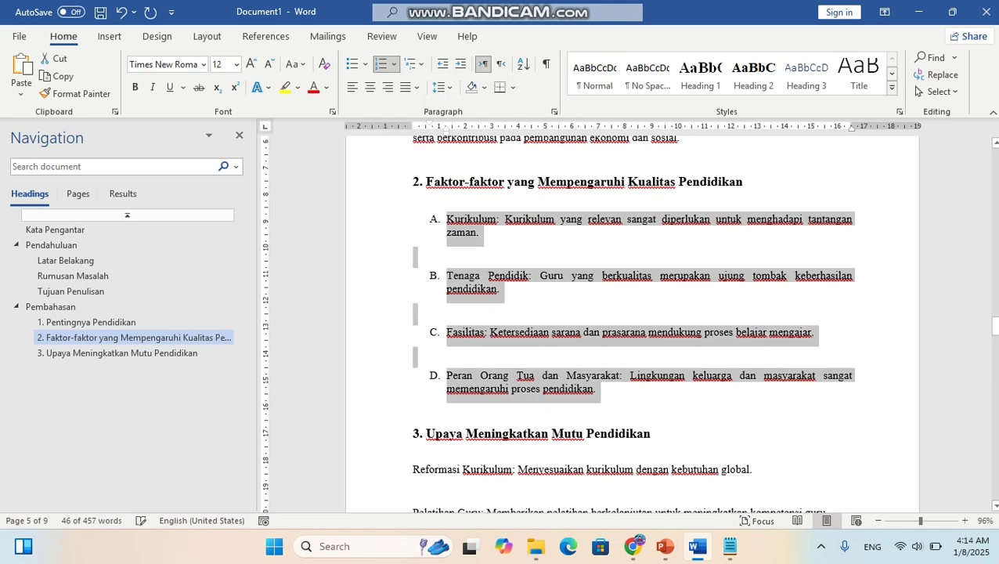
left_click(597, 388)
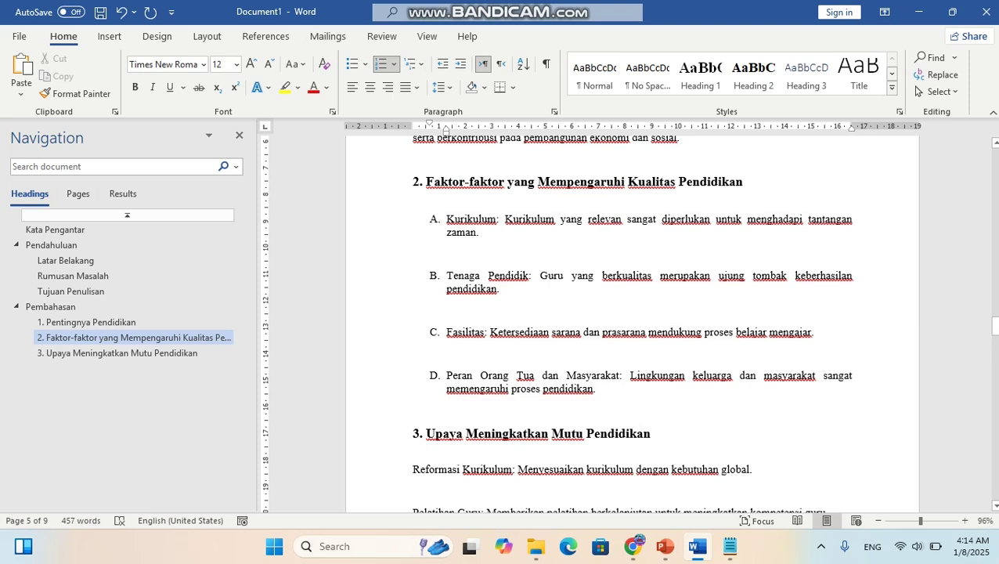
Step: Apply A., B., C. lettering to the "Reformasi Kurikulum", "Pelatihan Guru" and "Pengadaan Fasilitas" lines under subtitle 3
scroll(632, 321, "down", 5)
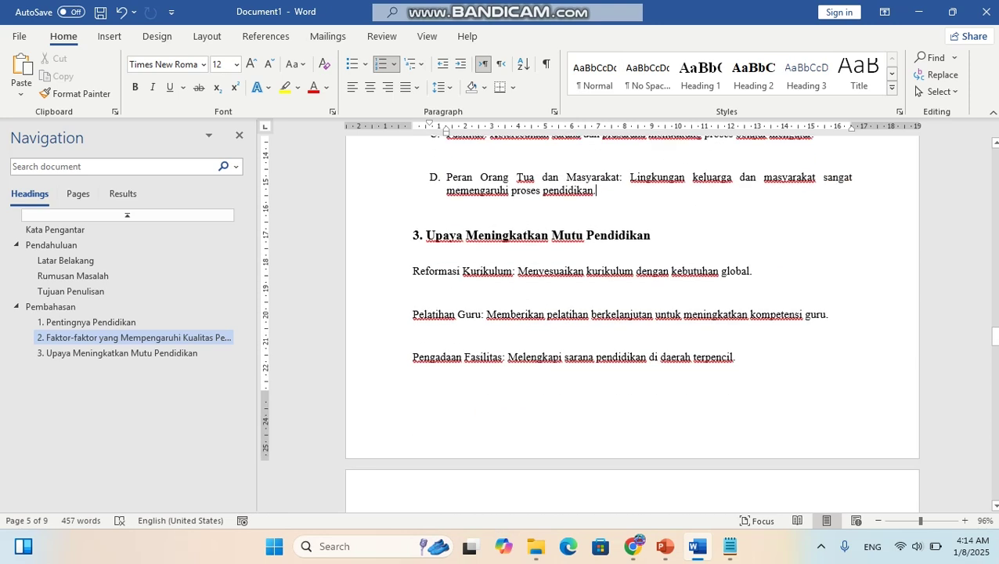
left_click_drag(736, 358, 412, 270)
left_click(394, 63)
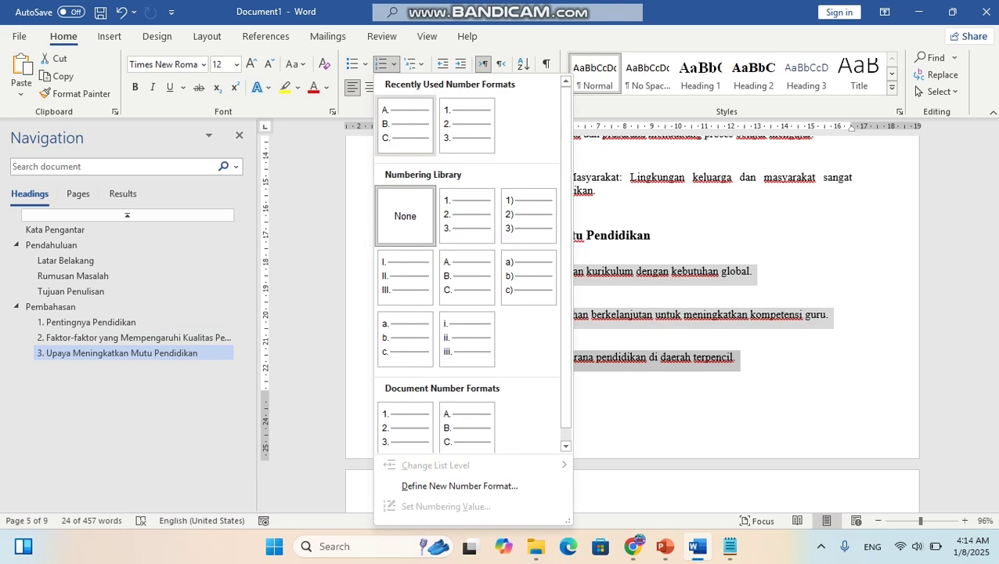
left_click(467, 284)
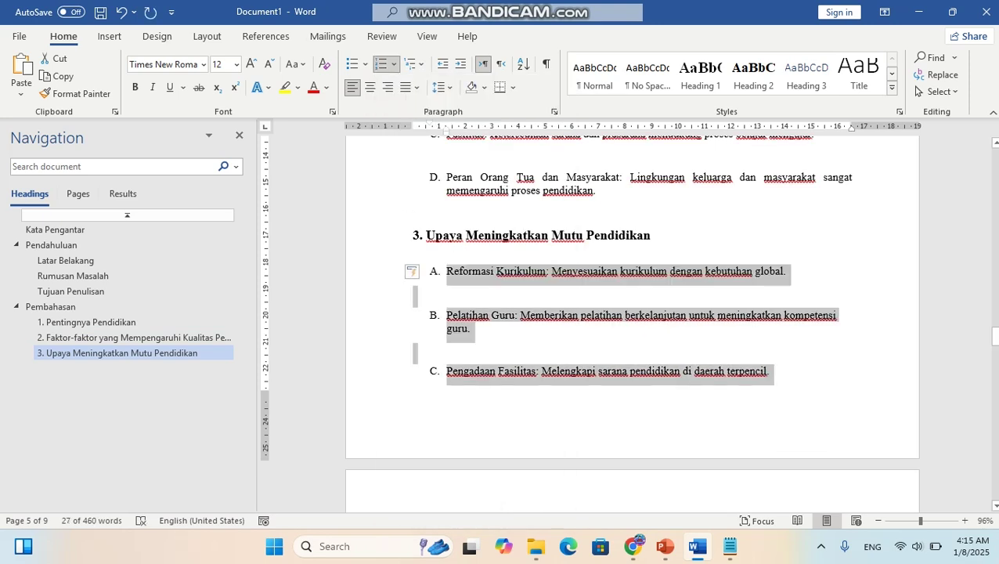
left_click(413, 350)
Step: Review the Pembahasan pages and apply the A., B., C. list format to the "Kesadaran Pendidikan" line
scroll(414, 350, "up", 5)
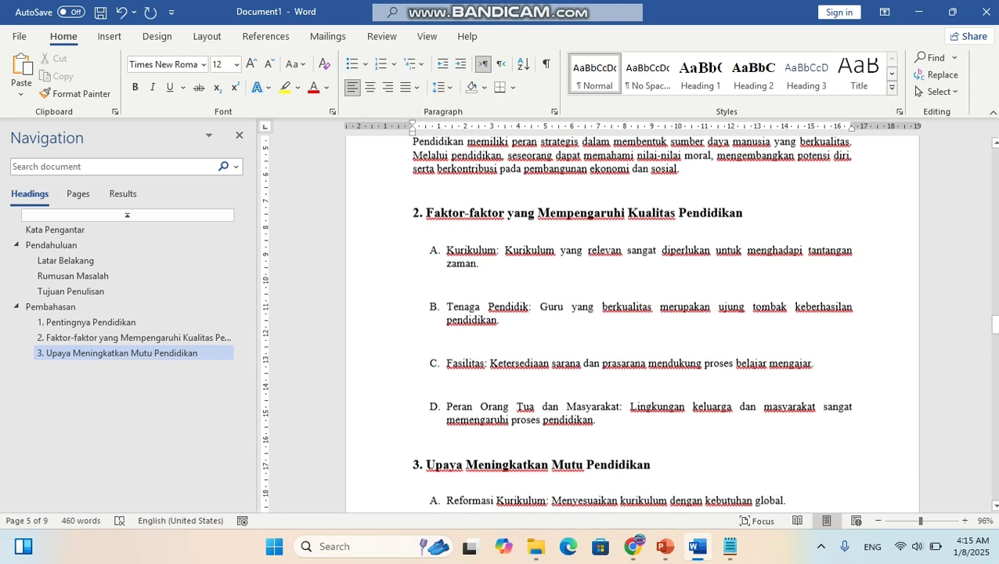
scroll(414, 350, "up", 5)
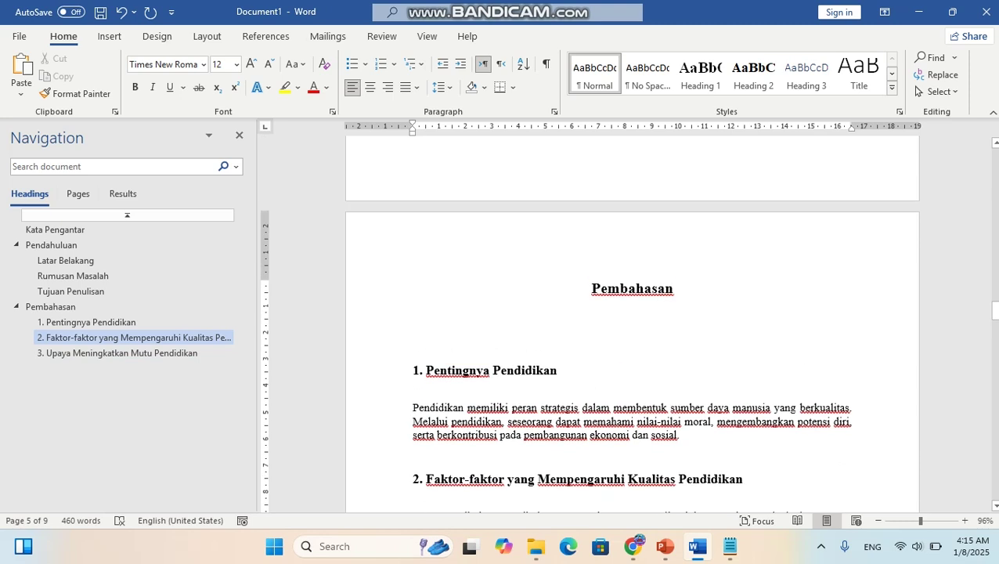
scroll(413, 350, "down", 15)
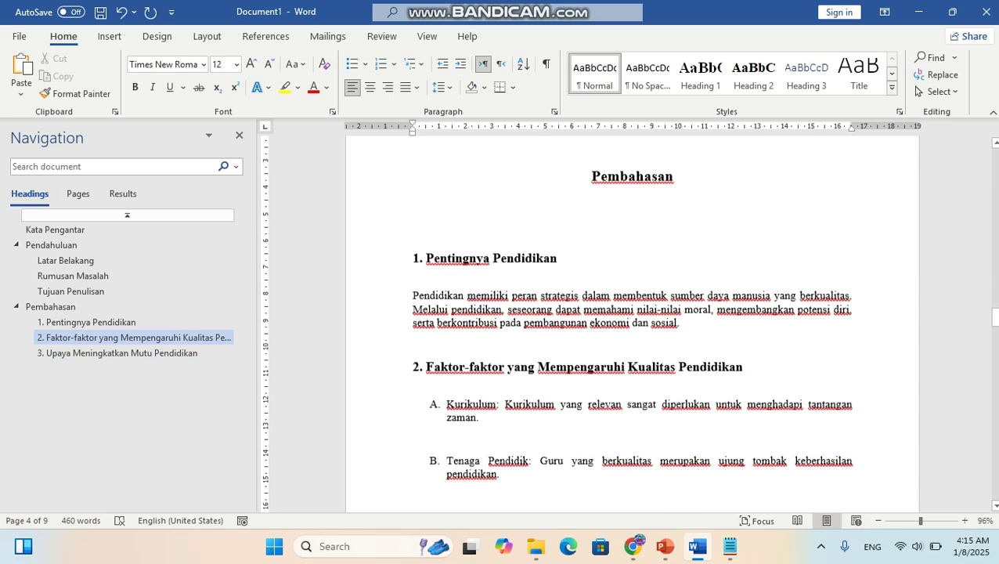
scroll(413, 350, "down", 3)
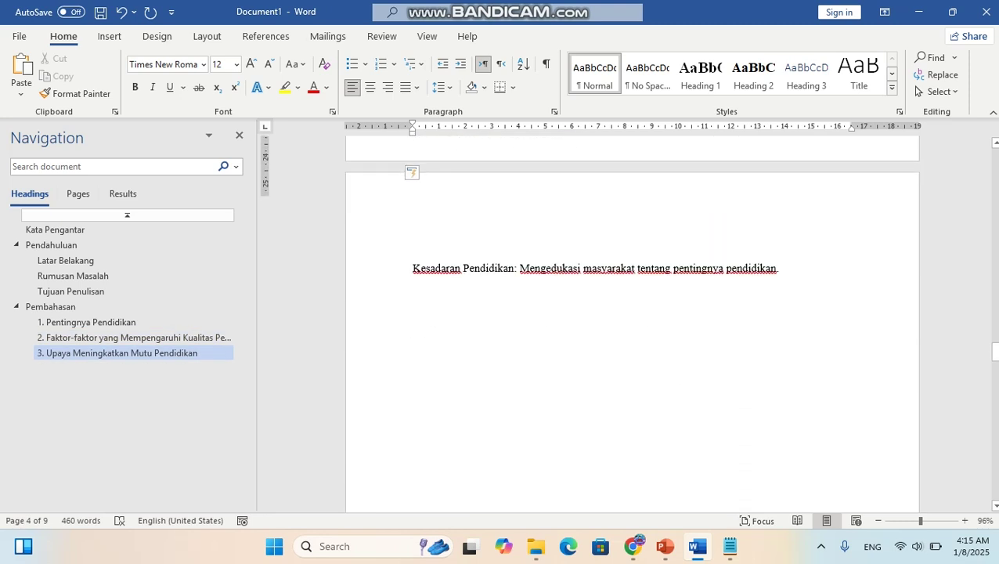
scroll(414, 350, "up", 6)
scroll(413, 217, "down", 2)
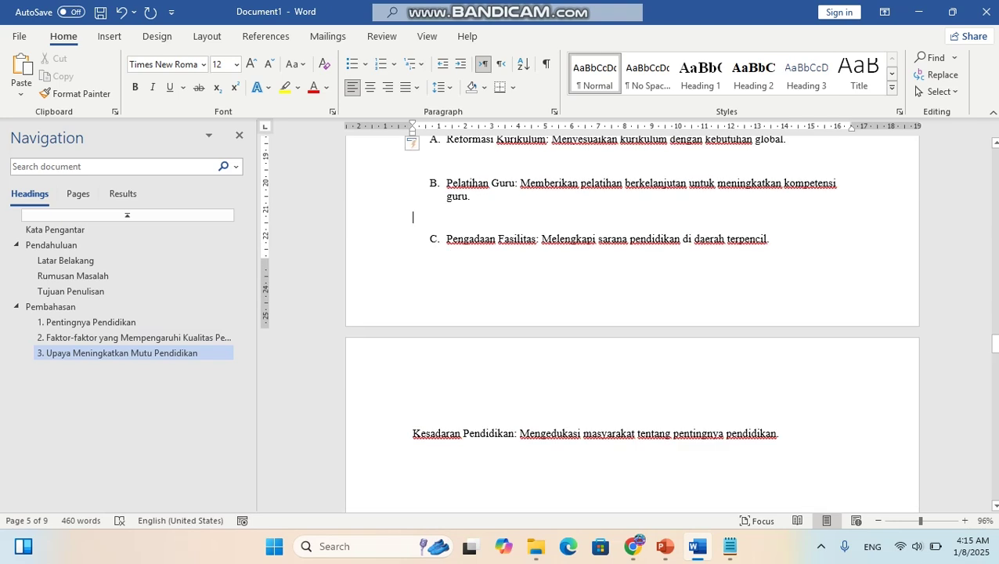
left_click_drag(780, 433, 413, 434)
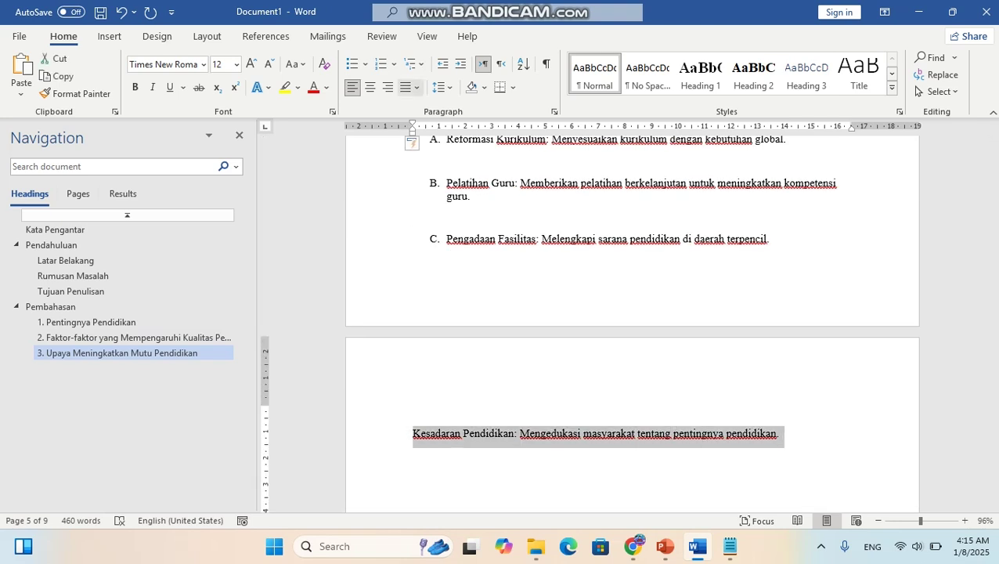
left_click(394, 63)
left_click(405, 124)
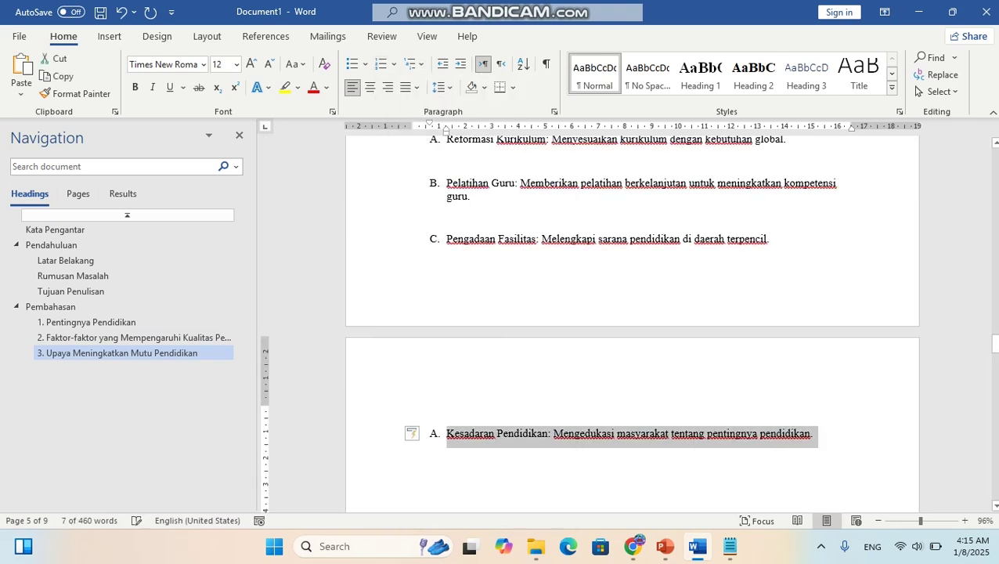
key("Right")
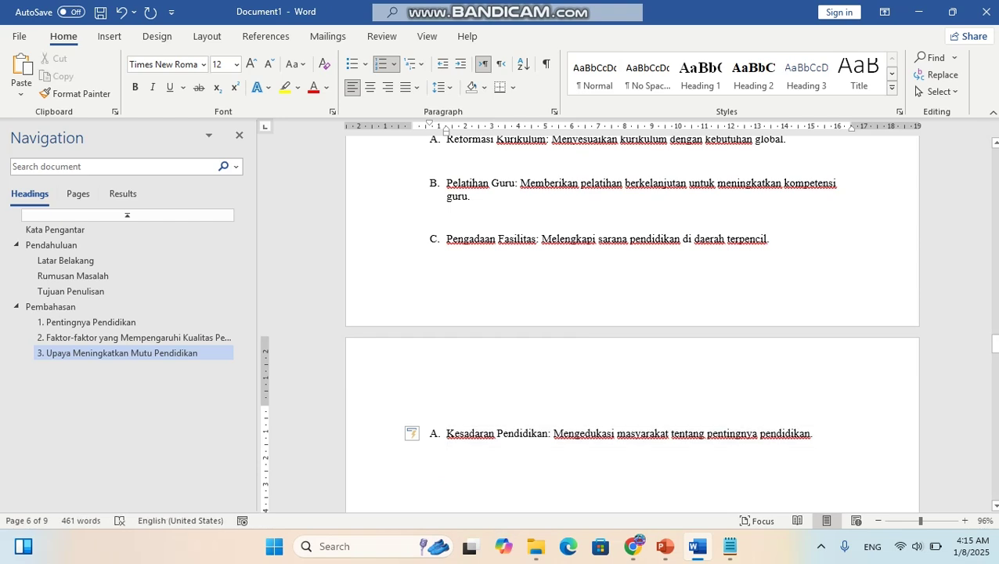
Step: Rejoin the "Kesadaran Pendidikan" paragraph to the list under heading 3 so that it continues as item D
key("BackSpace")
key("BackSpace")
key("BackSpace")
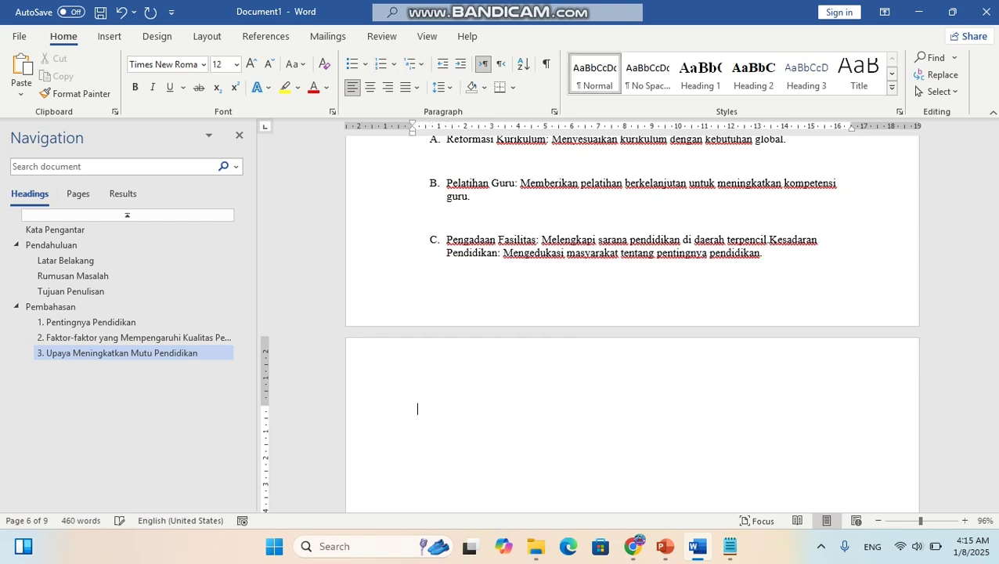
key("Return")
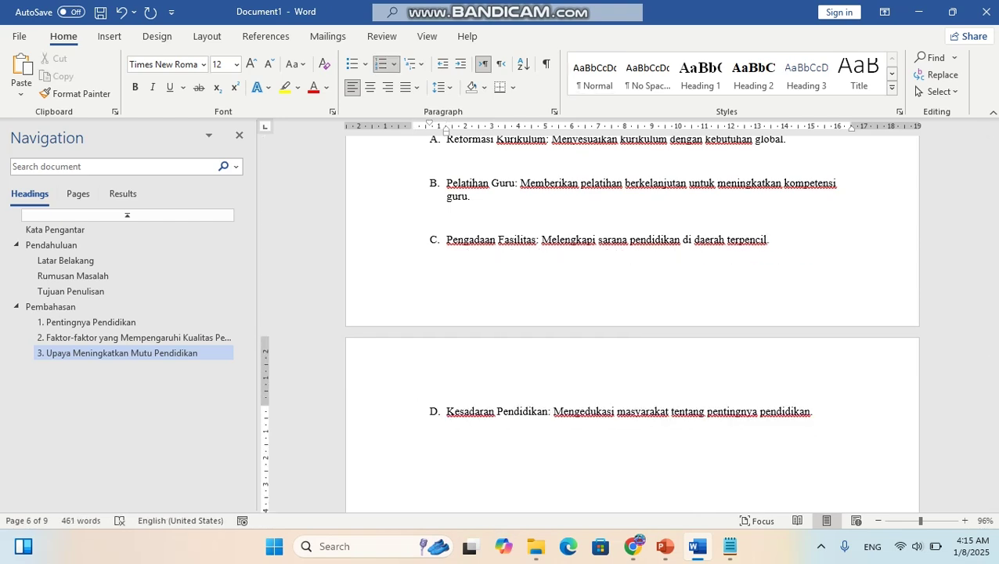
Step: Remove the blank lines between items A to D under "3. Upaya Meningkatkan Mutu Pendidikan"
scroll(632, 321, "up", 2)
left_click(413, 227)
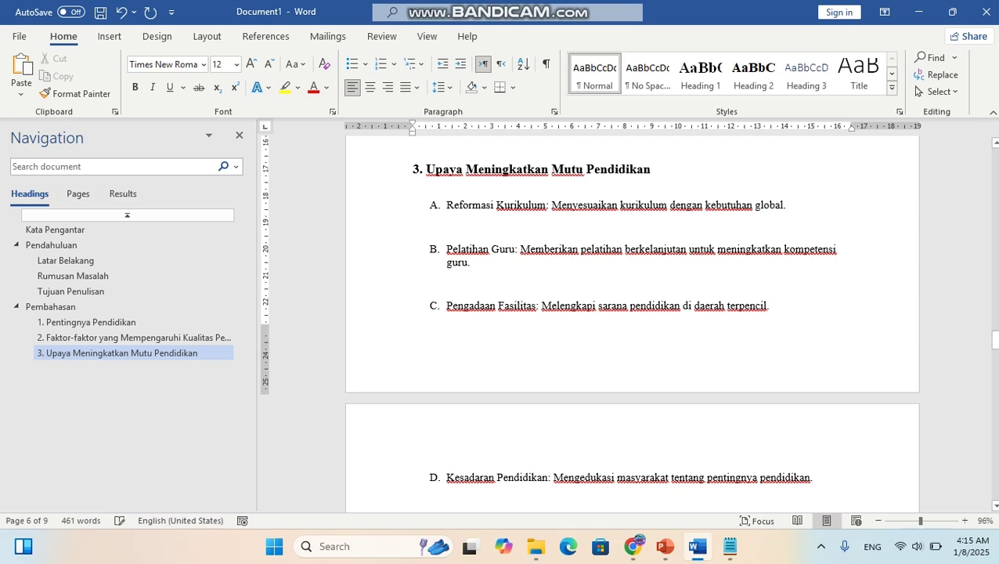
key("BackSpace")
left_click(443, 253)
key("BackSpace")
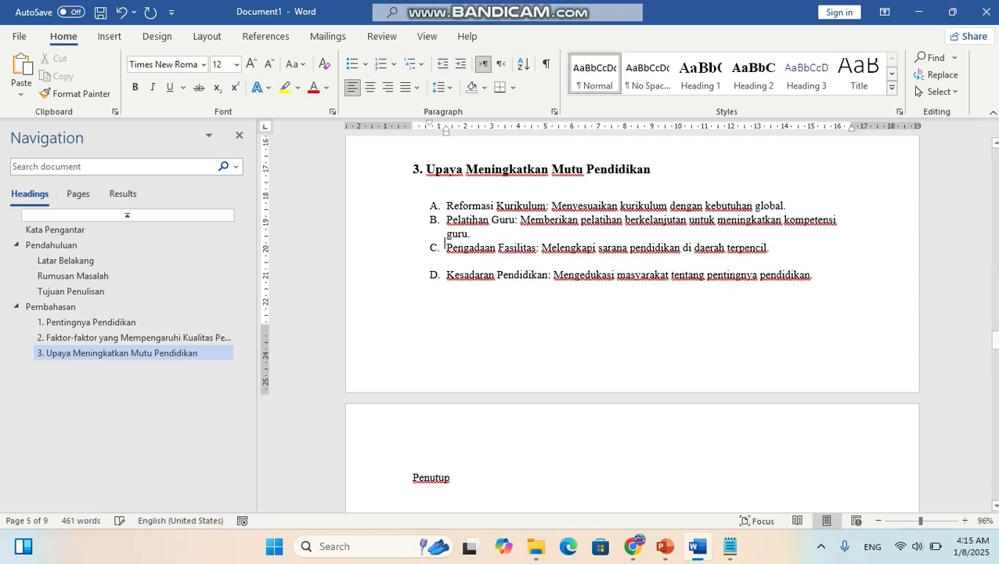
left_click(547, 318)
key("Return")
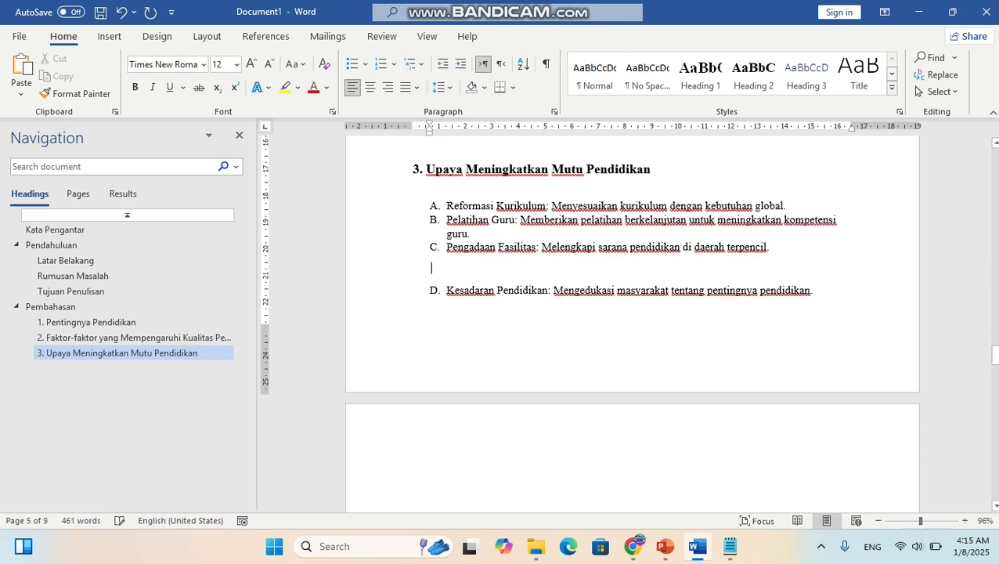
key("BackSpace")
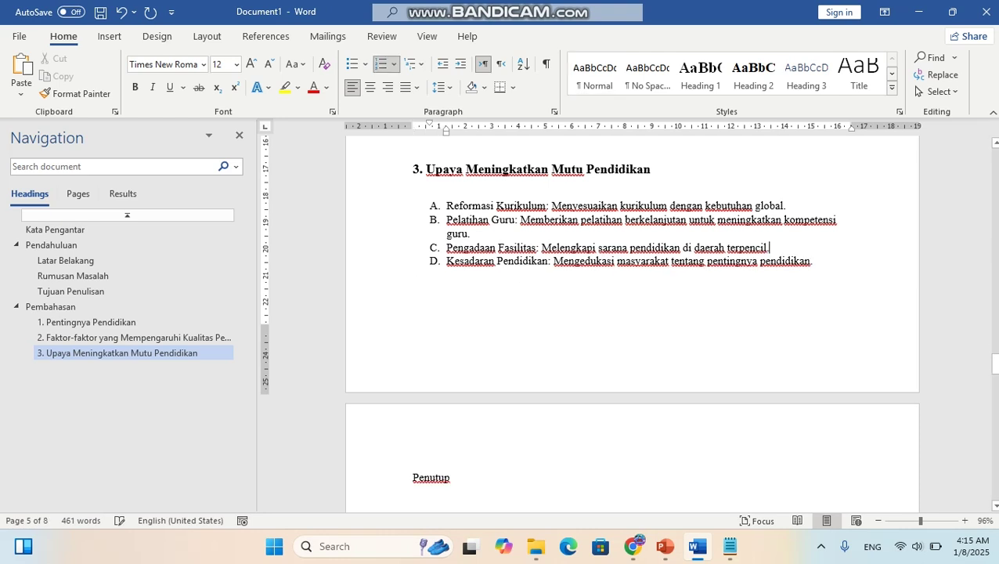
Step: Remove the blank lines between items A to D under "2. Faktor-faktor yang Mempengaruhi Kualitas Pendidikan"
scroll(632, 322, "up", 5)
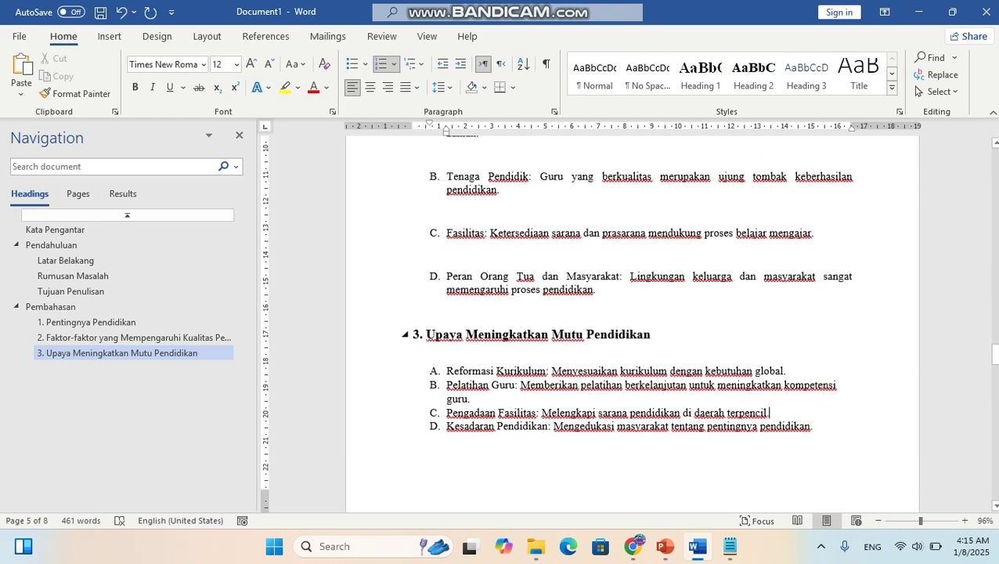
scroll(413, 286, "up", 2)
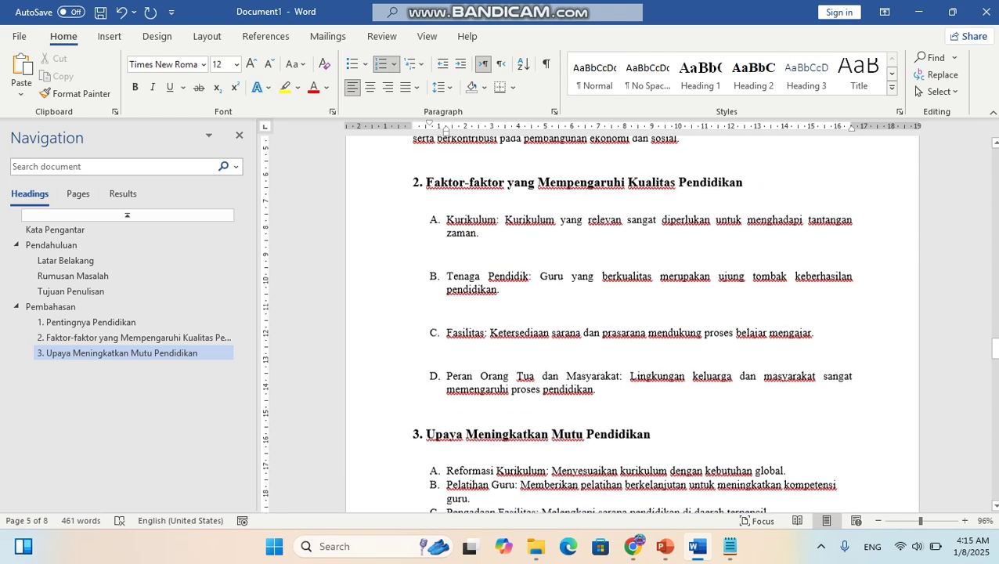
left_click(413, 286)
scroll(413, 285, "up", 2)
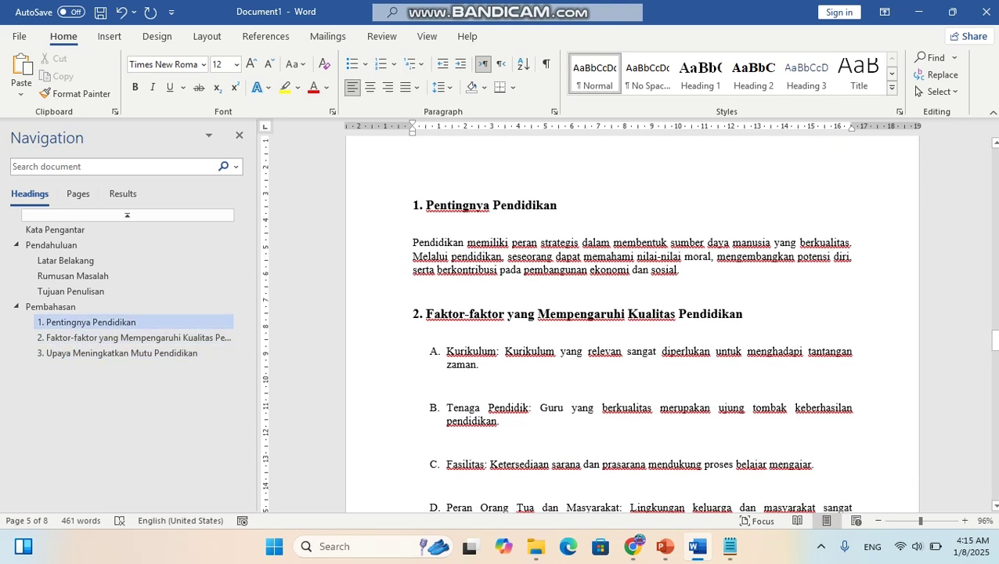
key("BackSpace")
left_click(413, 412)
key("BackSpace")
left_click(429, 427)
key("BackSpace")
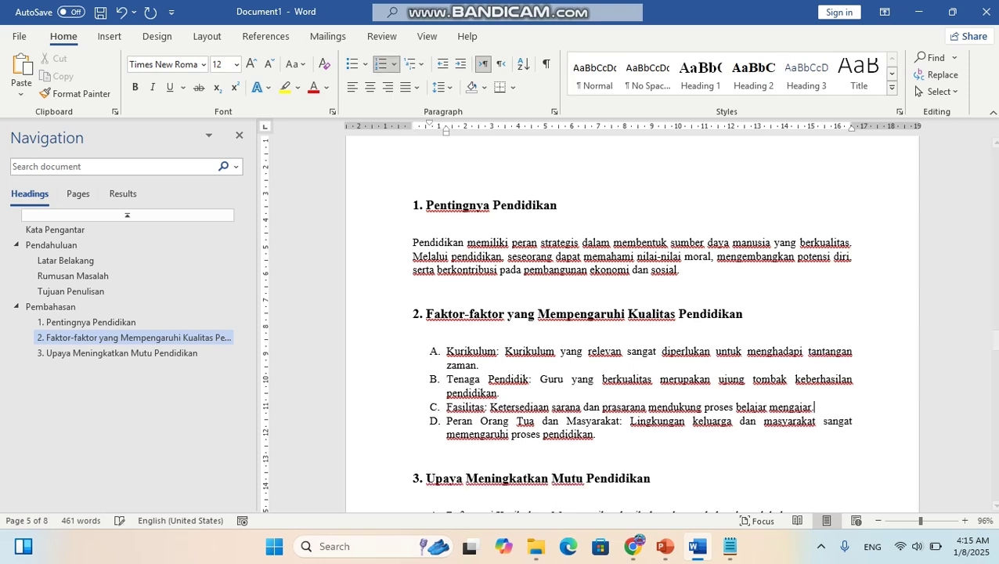
Step: Check the line spacing used in the first body paragraph of Kata Pengantar
scroll(428, 426, "down", 3)
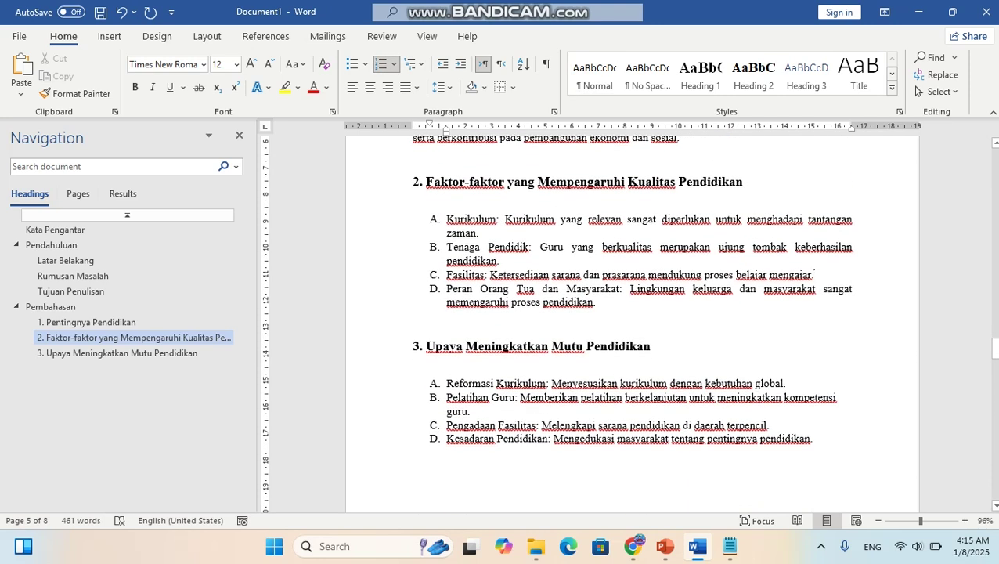
scroll(632, 321, "up", 12)
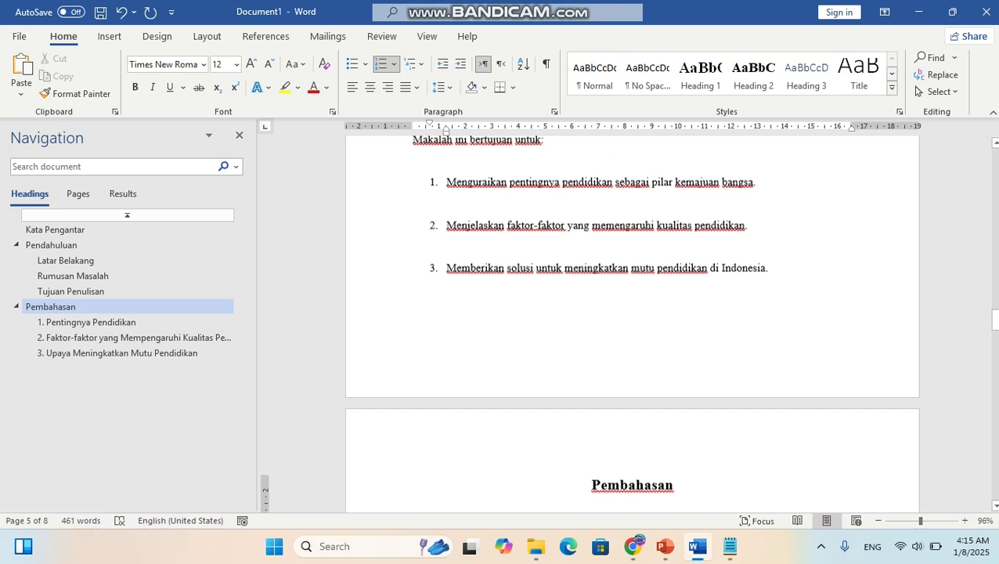
scroll(544, 296, "up", 13)
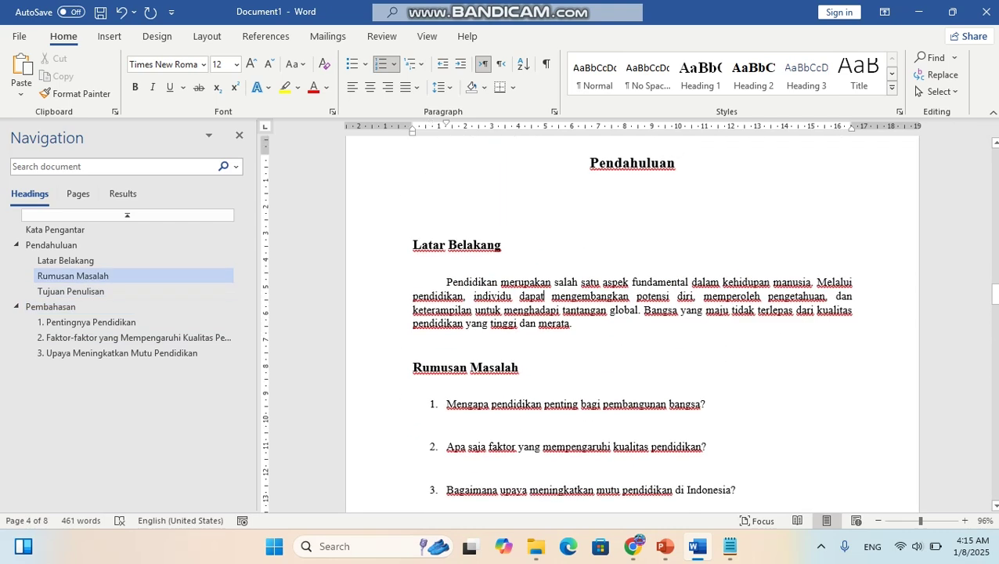
left_click(544, 296)
left_click(441, 87)
left_click(441, 87)
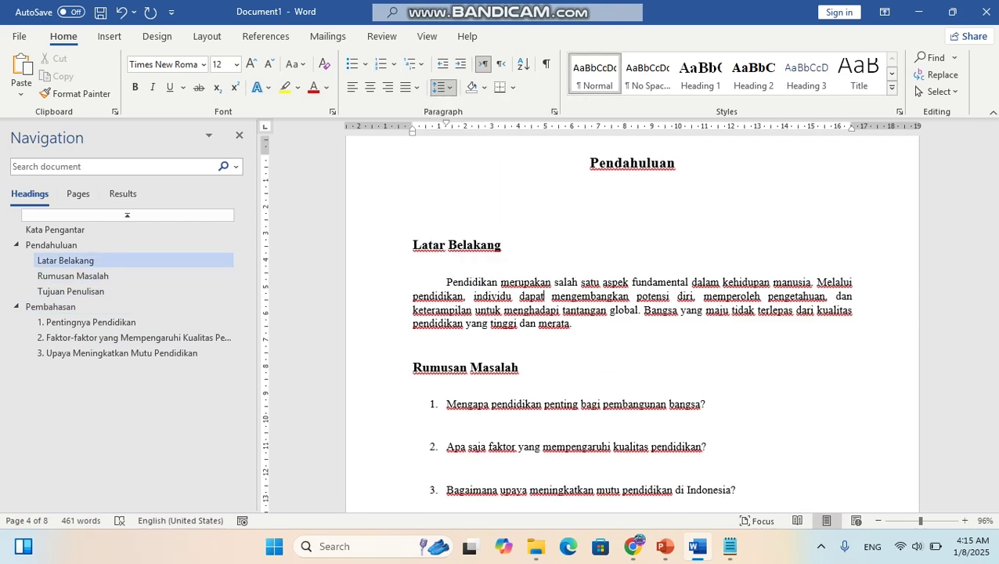
scroll(632, 321, "up", 10)
scroll(632, 321, "up", 15)
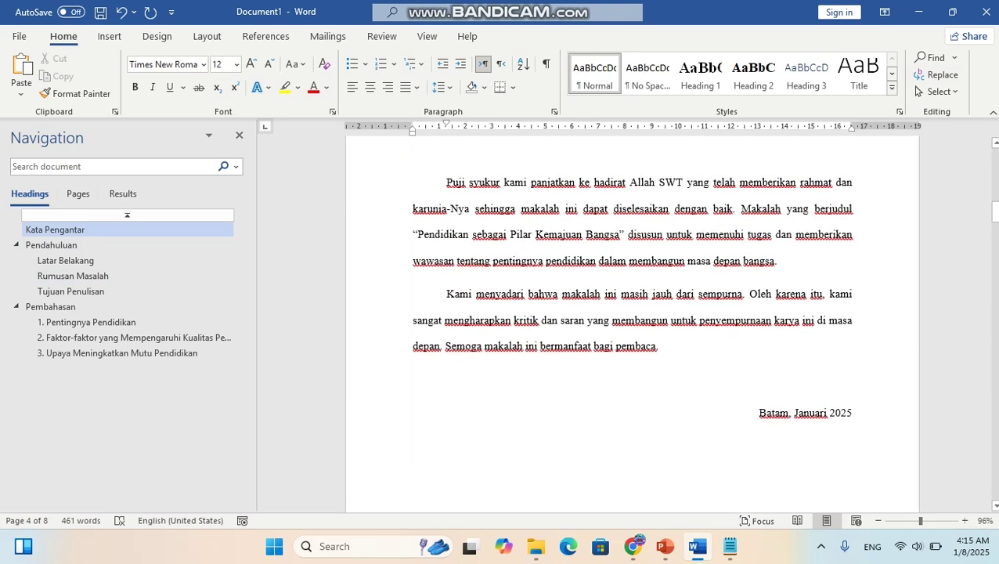
left_click_drag(536, 234, 577, 260)
left_click(441, 87)
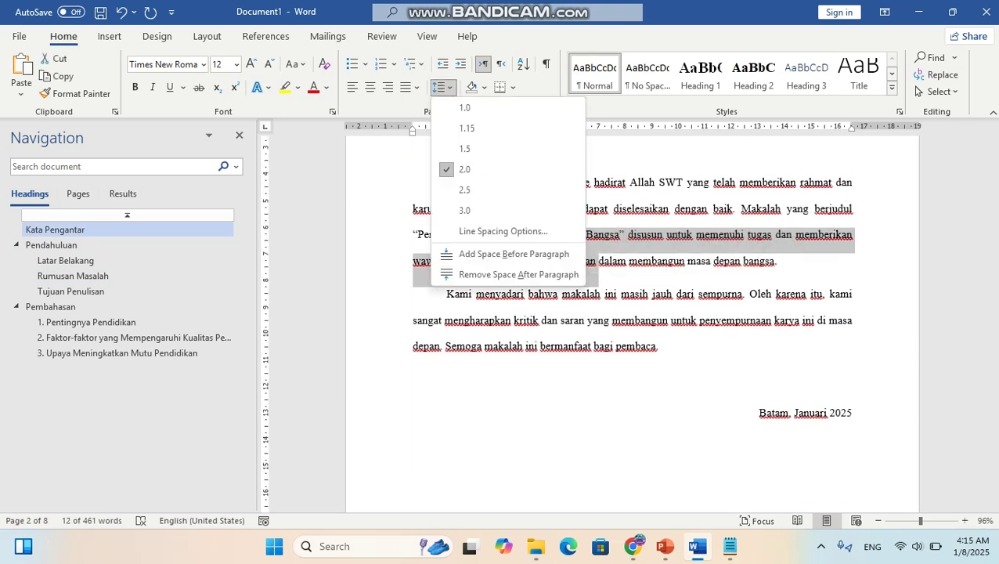
left_click(464, 169)
Step: Set the line spacing to 2.0 for the whole Pendahuluan chapter, from its title through the last Tujuan Penulisan item
scroll(464, 169, "down", 3)
scroll(633, 321, "down", 20)
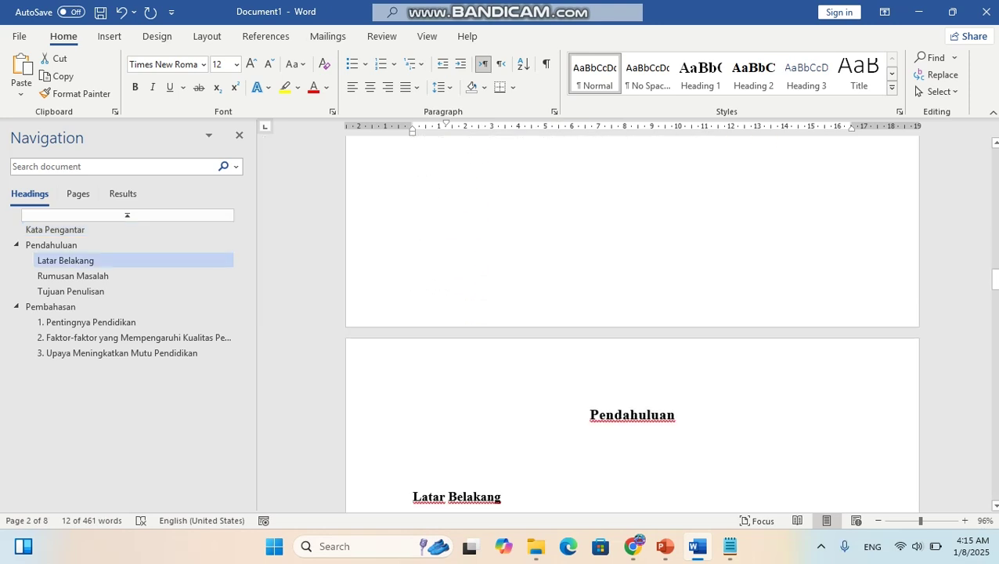
scroll(632, 321, "down", 6)
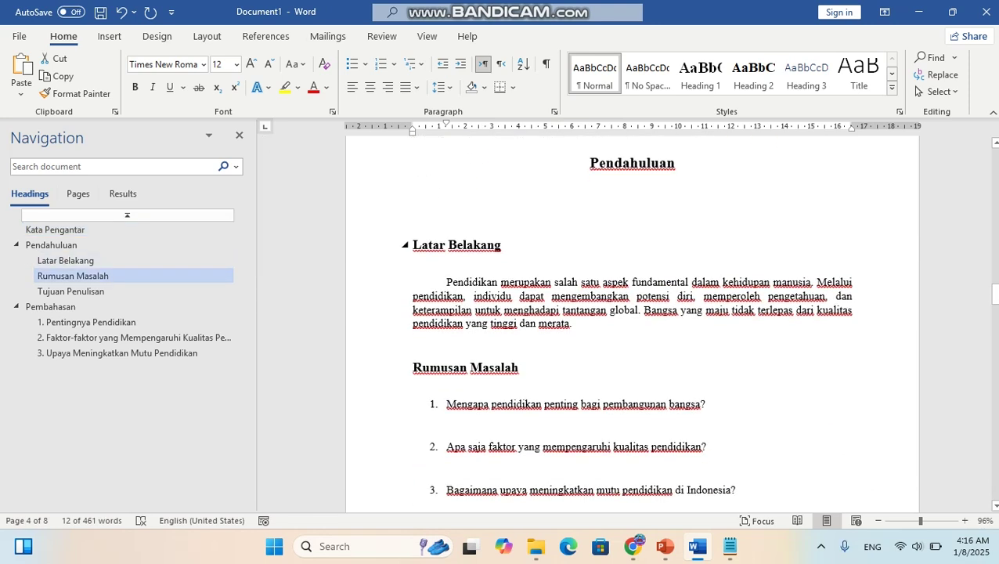
left_click_drag(591, 163, 653, 450)
scroll(657, 446, "down", 6)
left_click_drag(766, 405, 770, 273)
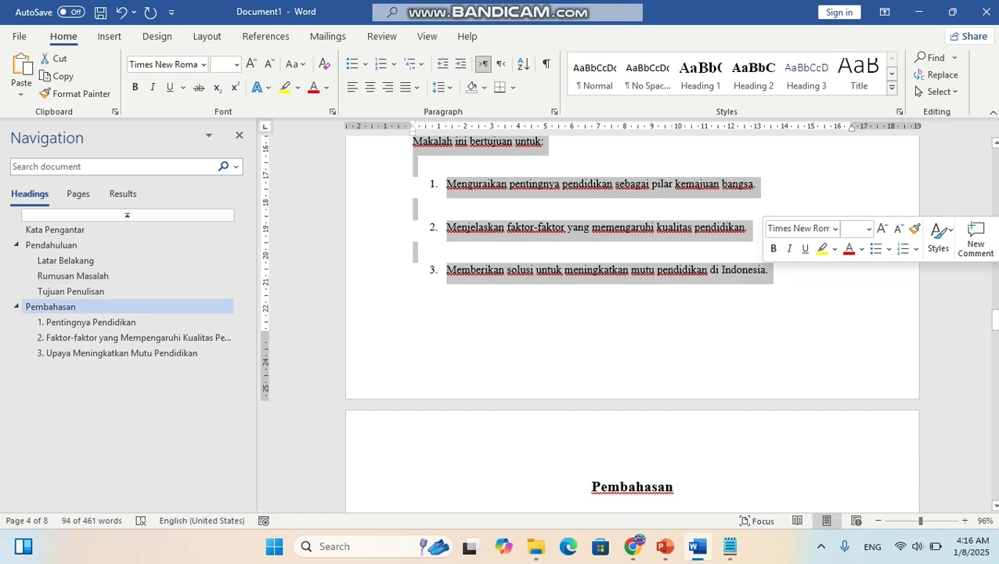
left_click(442, 87)
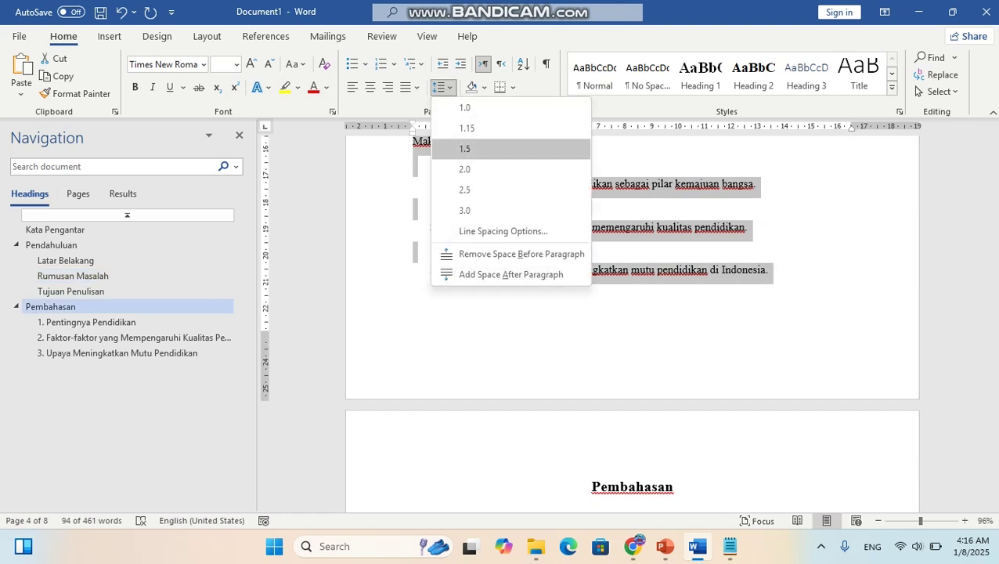
left_click(470, 169)
Step: Remove the extra blank lines between the Pendahuluan title and the Latar Belakang heading
scroll(627, 329, "up", 5)
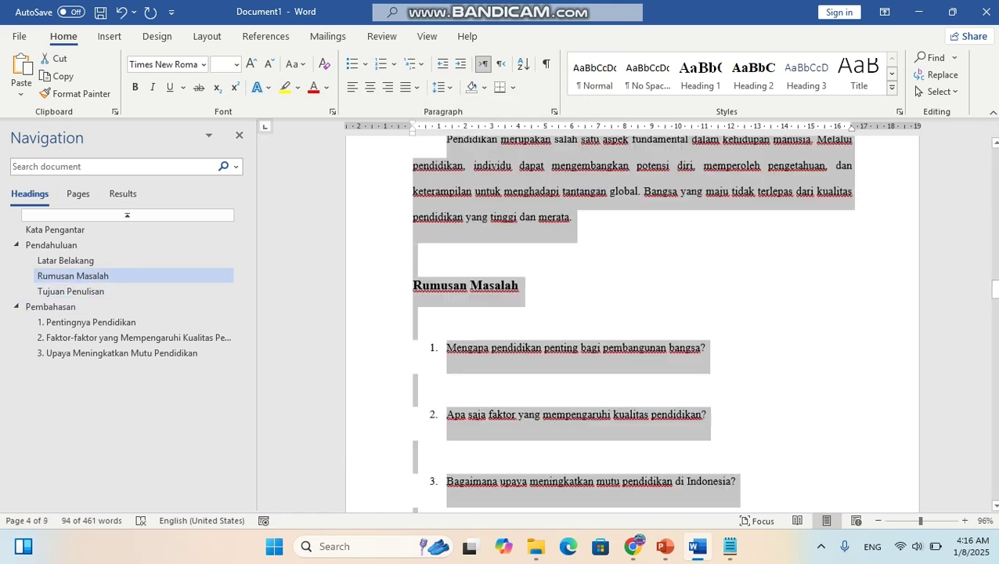
left_click(626, 329)
scroll(626, 329, "up", 2)
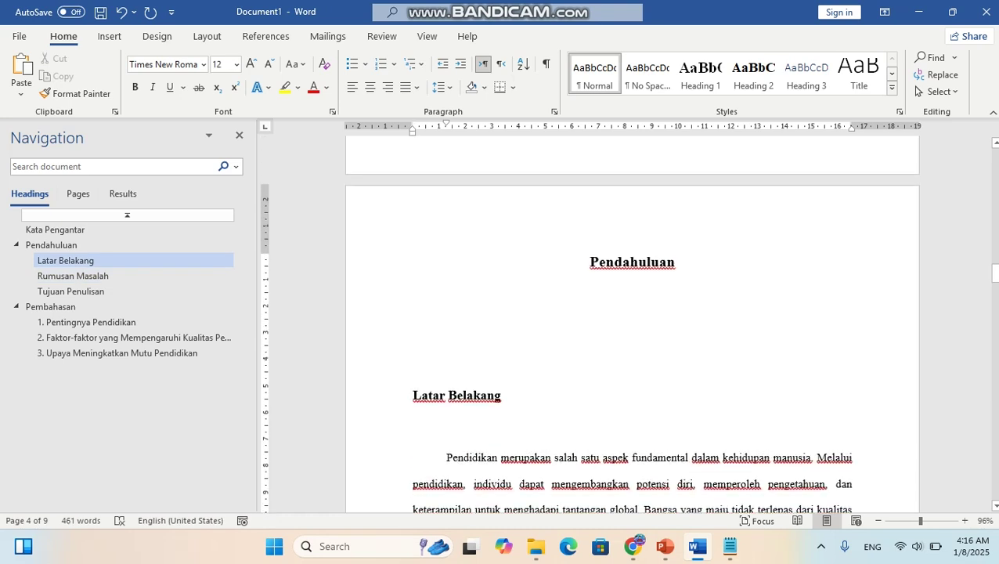
key("BackSpace")
key("BackSpace")
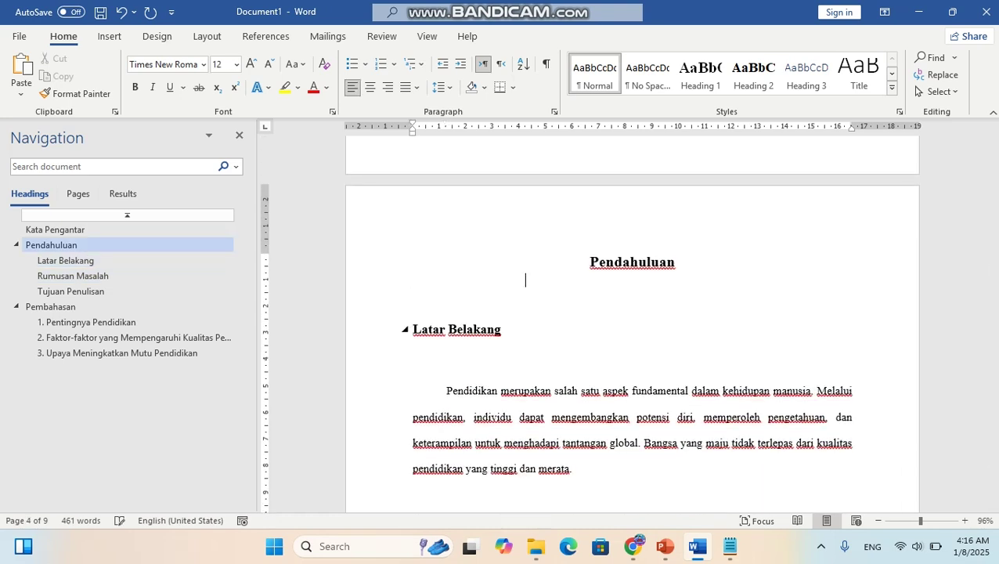
left_click(413, 295)
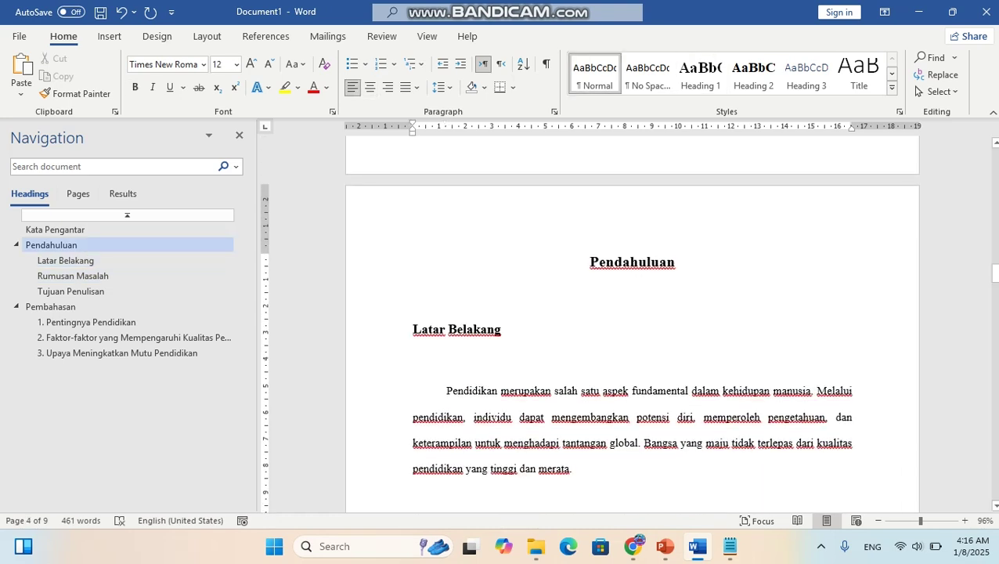
Step: Remove the blank lines below the Rumusan Masalah heading and between its three numbered questions
scroll(632, 324, "down", 2)
scroll(632, 324, "down", 3)
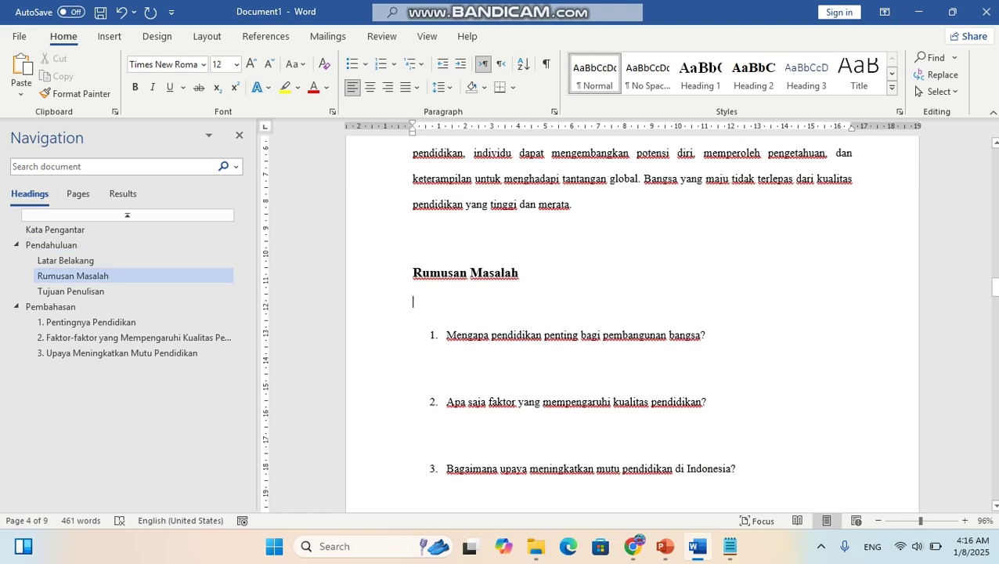
scroll(632, 324, "up", 2)
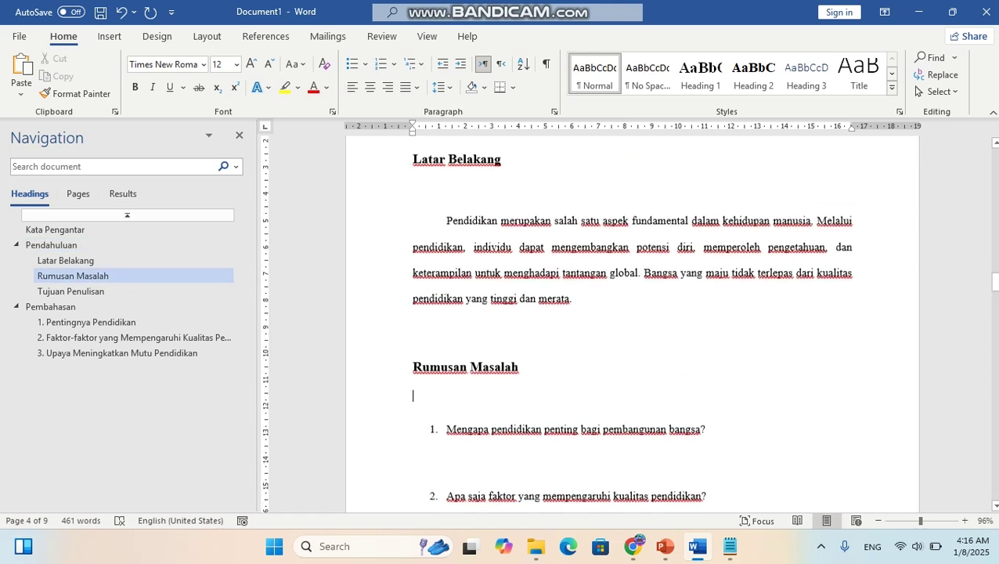
key("BackSpace")
key("Down")
key("Down")
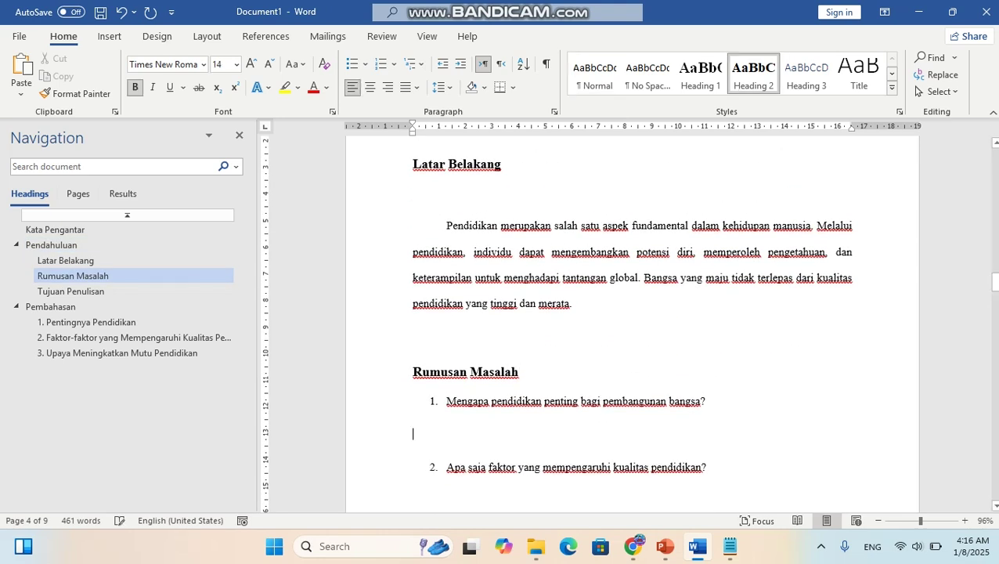
key("BackSpace")
left_click(414, 460)
key("BackSpace")
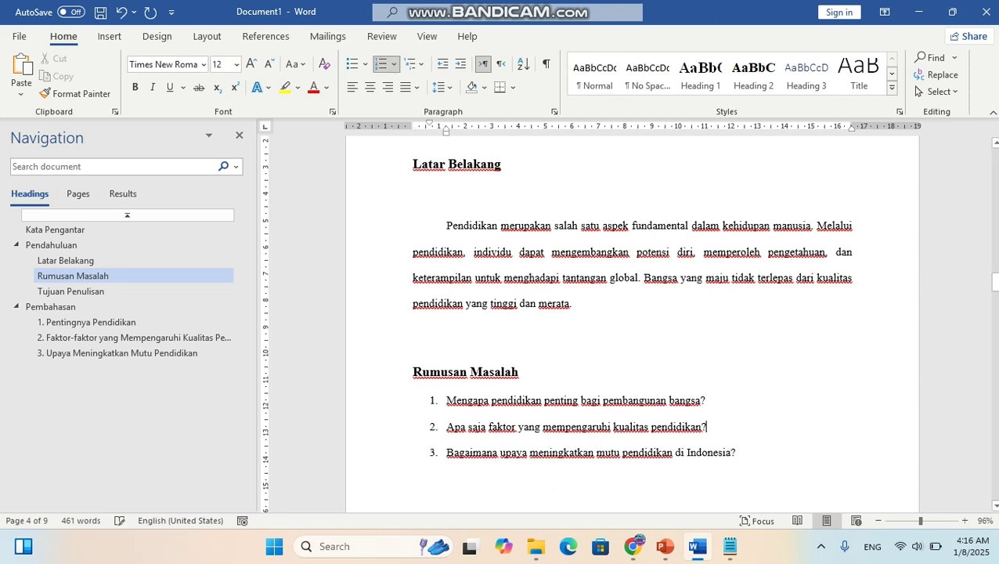
Step: Remove the blank lines above the Tujuan Penulisan and Rumusan Masalah headings and below the Latar Belakang heading
scroll(632, 324, "down", 2)
left_click(413, 420)
key("BackSpace")
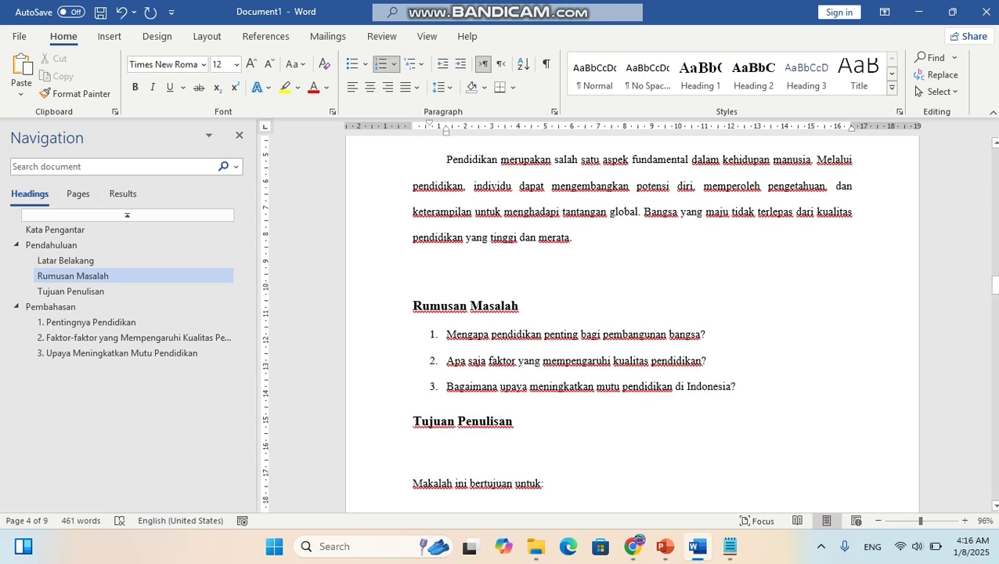
key("BackSpace")
scroll(632, 324, "up", 4)
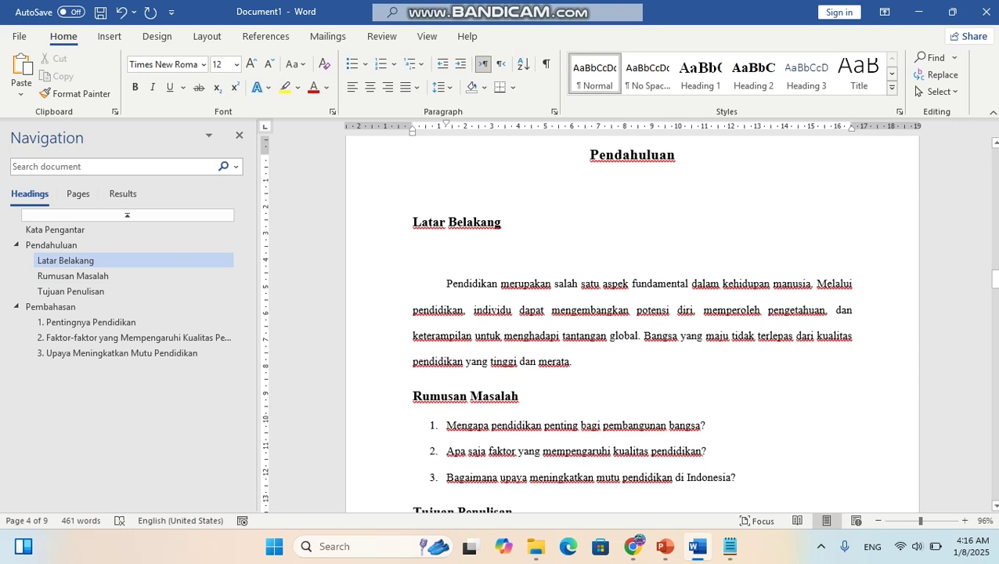
key("BackSpace")
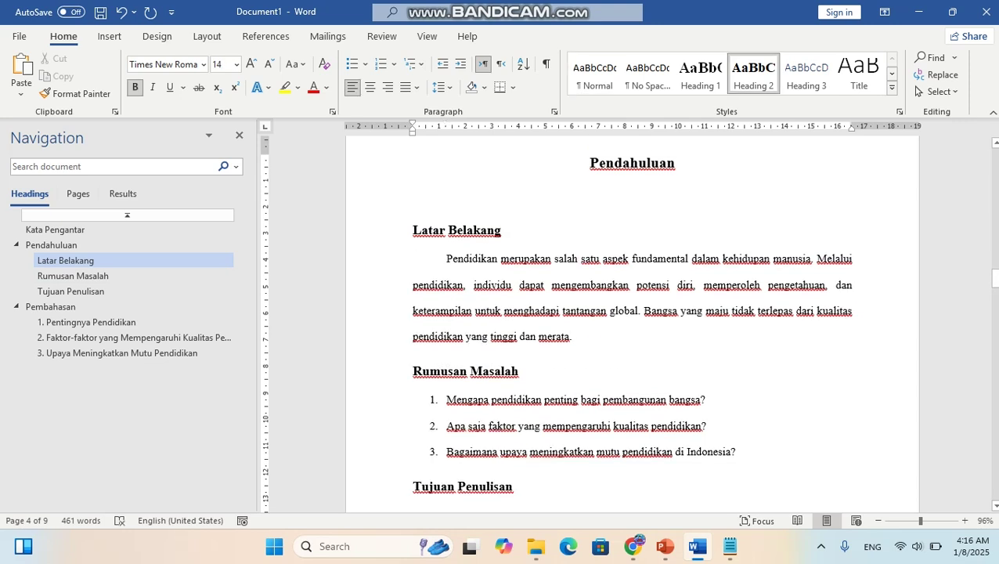
Step: Remove the blank lines below the Tujuan Penulisan heading, after its introductory sentence, and between its three numbered items
scroll(455, 321, "down", 3)
left_click(455, 321)
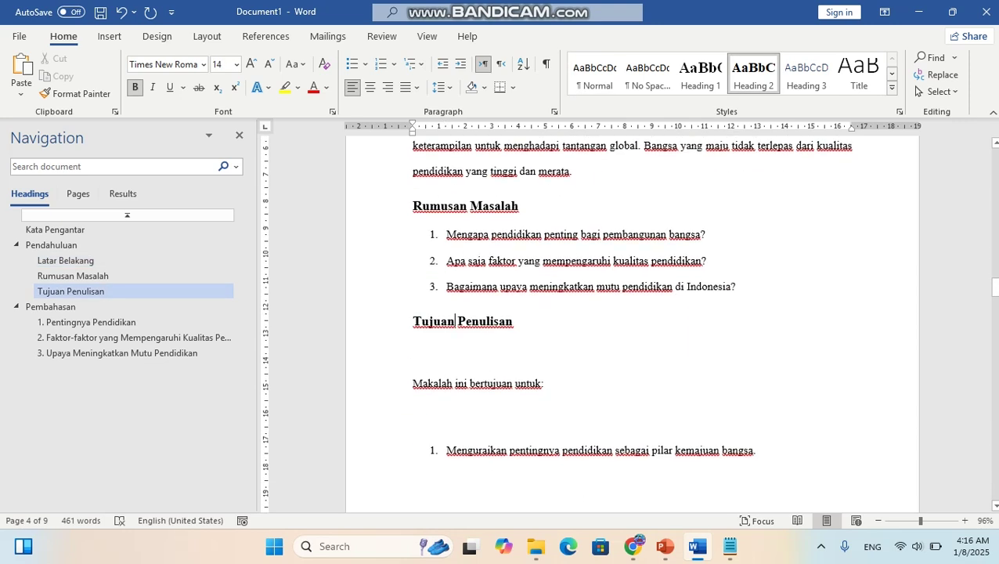
key("Down")
key("BackSpace")
key("Down")
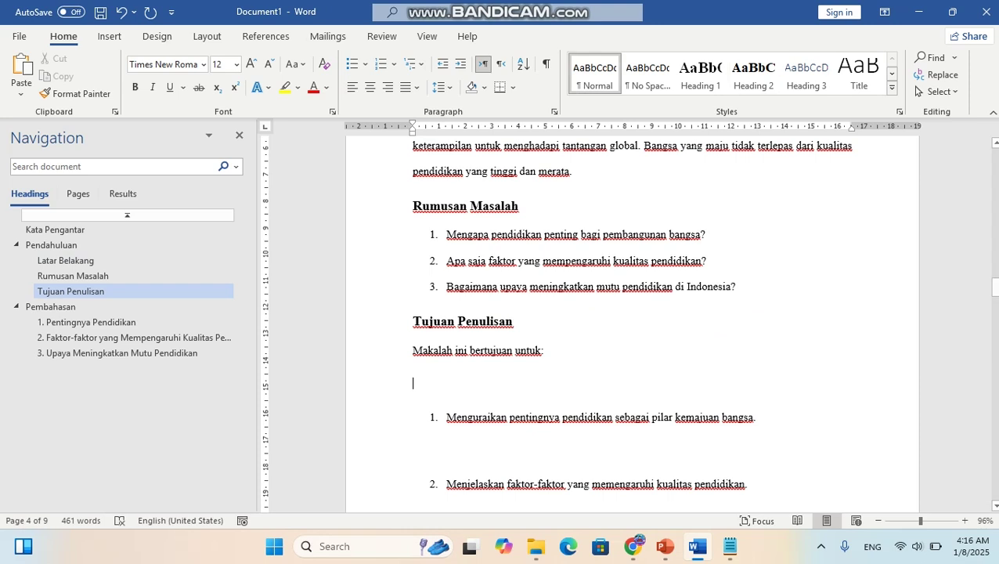
key("BackSpace")
key("BackSpace")
key("Down")
key("Down")
key("BackSpace")
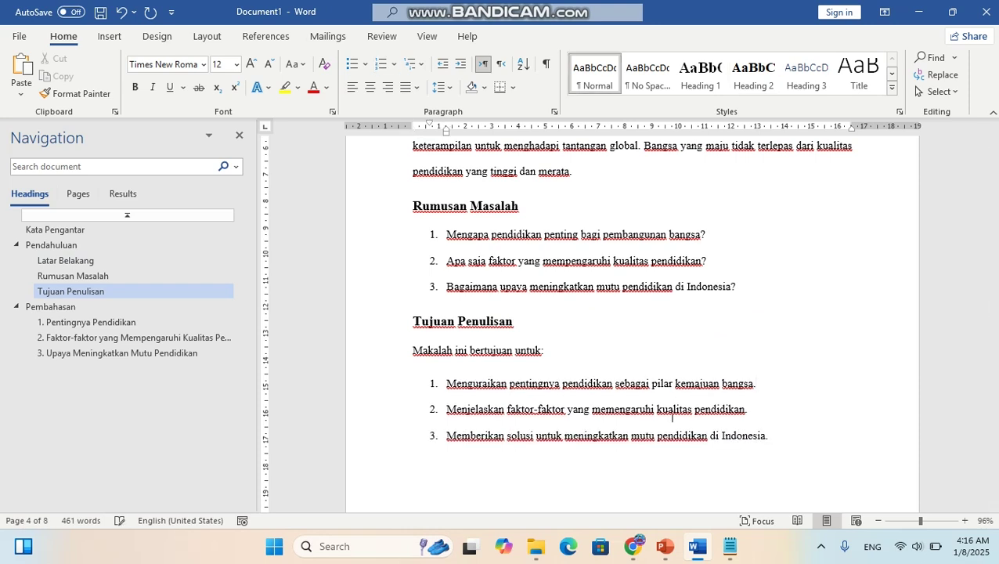
scroll(595, 321, "down", 2)
scroll(632, 321, "down", 4)
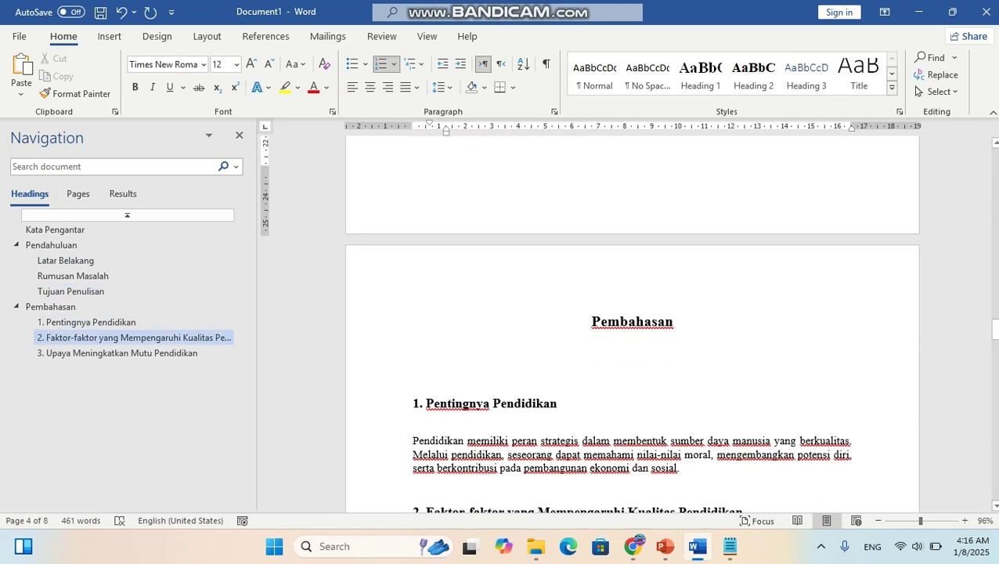
Step: Remove an extra blank line between the Pembahasan title and the Pentingnya Pendidikan heading
scroll(632, 321, "up", 6)
scroll(632, 321, "up", 6)
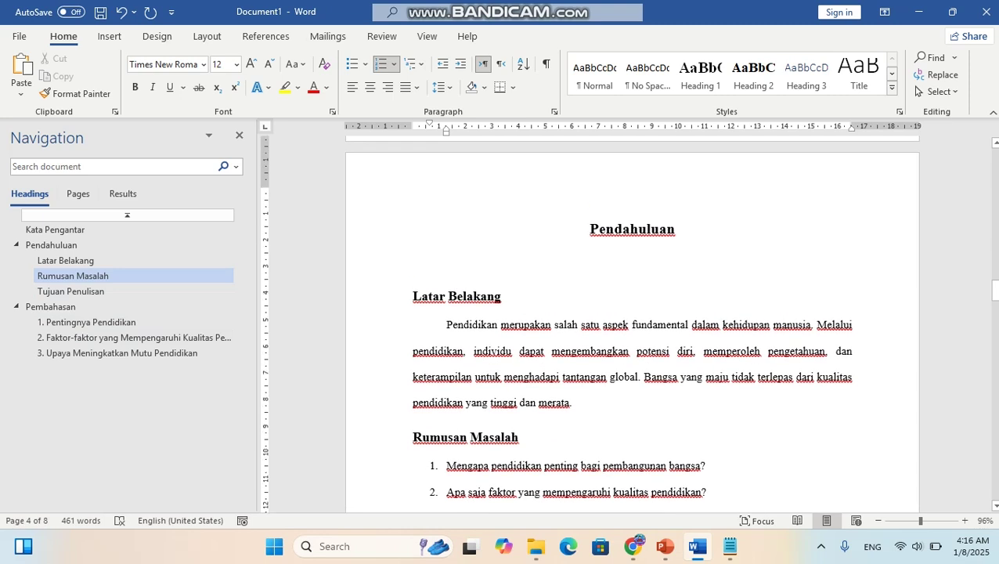
scroll(632, 321, "down", 2)
scroll(632, 321, "down", 4)
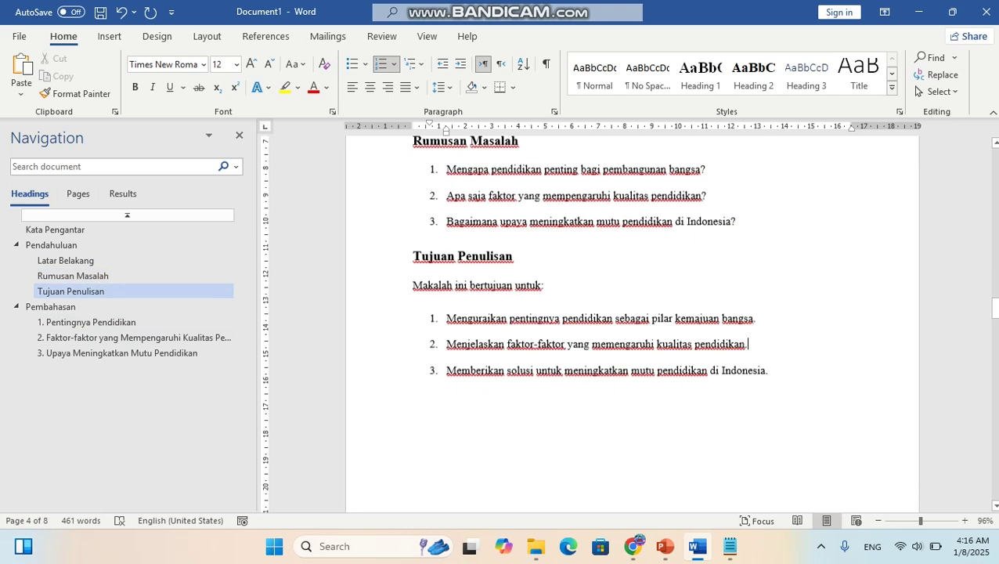
scroll(633, 321, "up", 4)
scroll(632, 321, "down", 1)
scroll(632, 321, "down", 7)
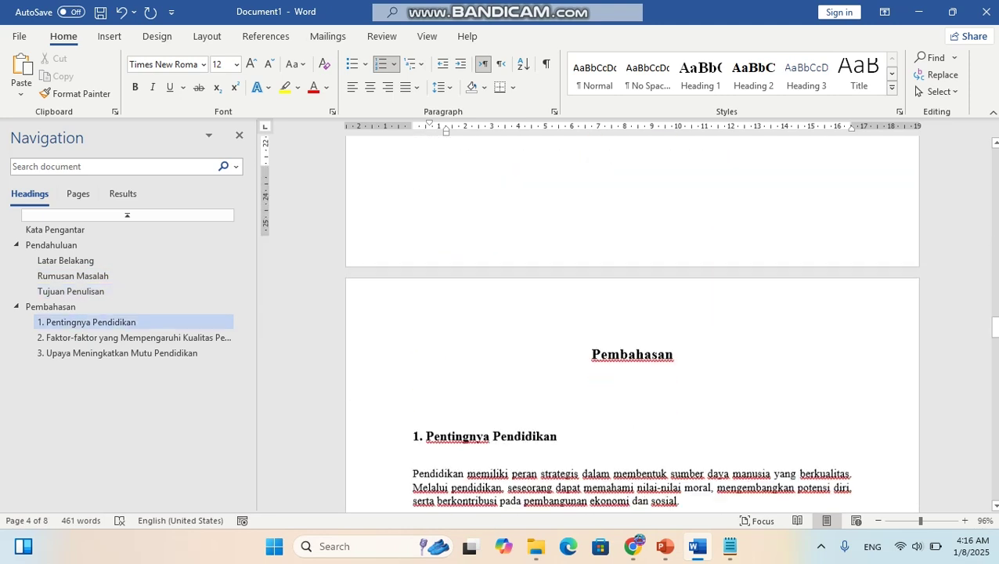
left_click(414, 260)
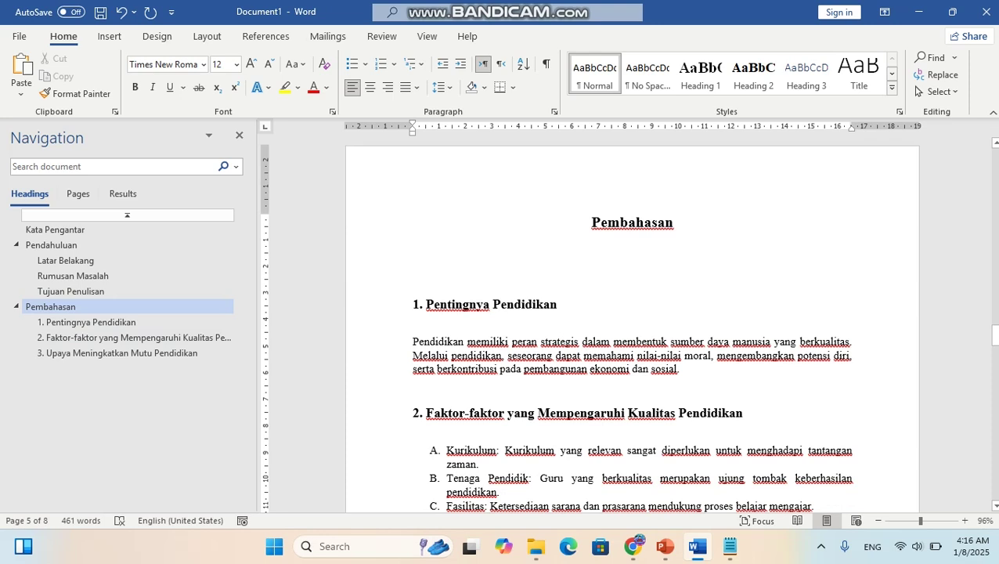
key("BackSpace")
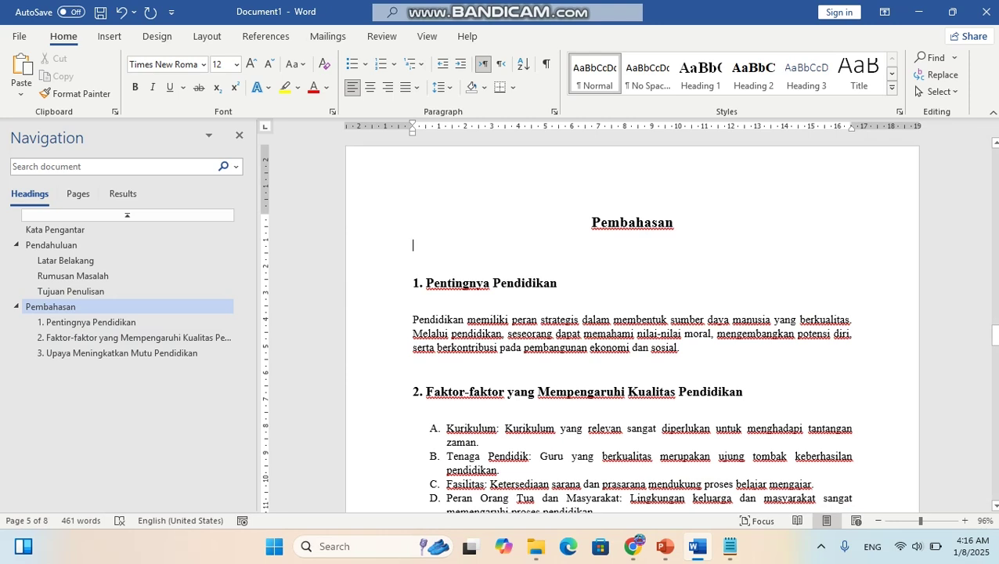
left_click(546, 226)
Step: Try to remove the blank line between the Pentingnya Pendidikan heading and its paragraph
left_click(412, 298)
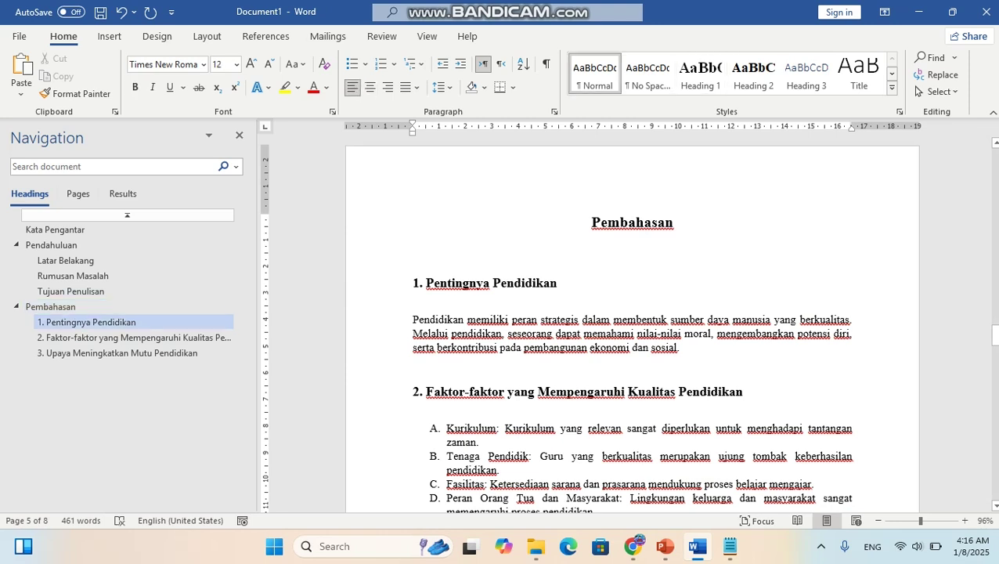
key("BackSpace")
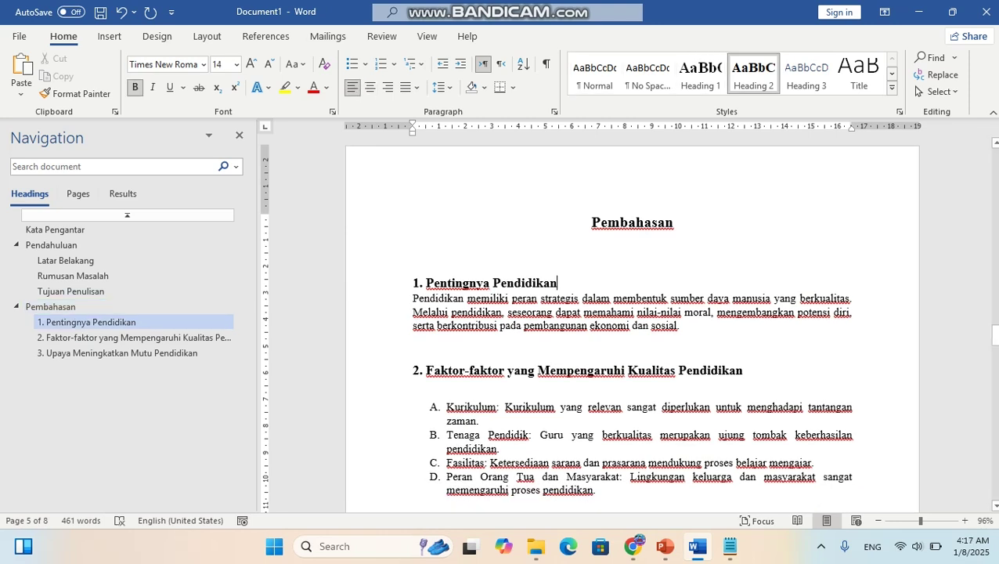
key("Return")
key("ctrl+z")
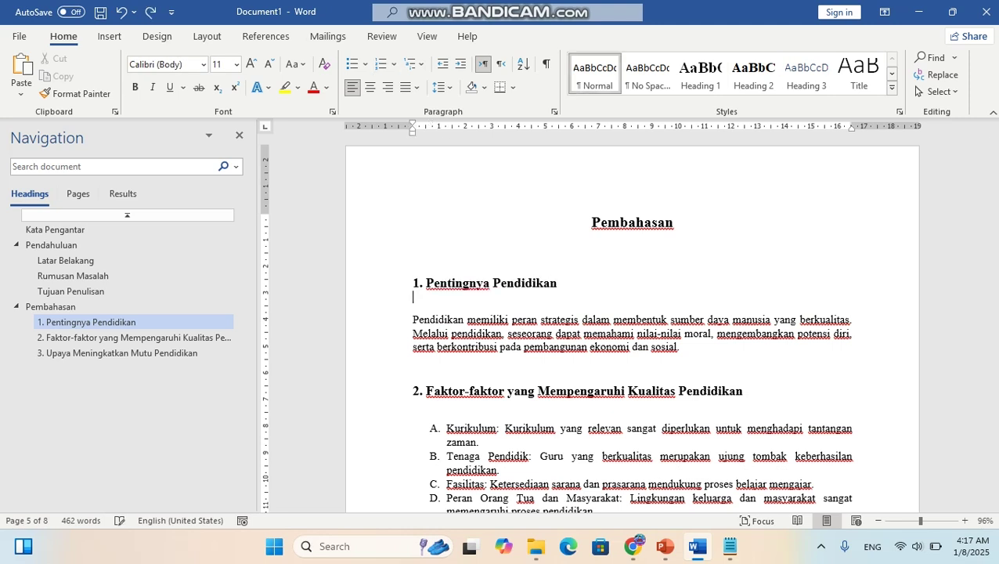
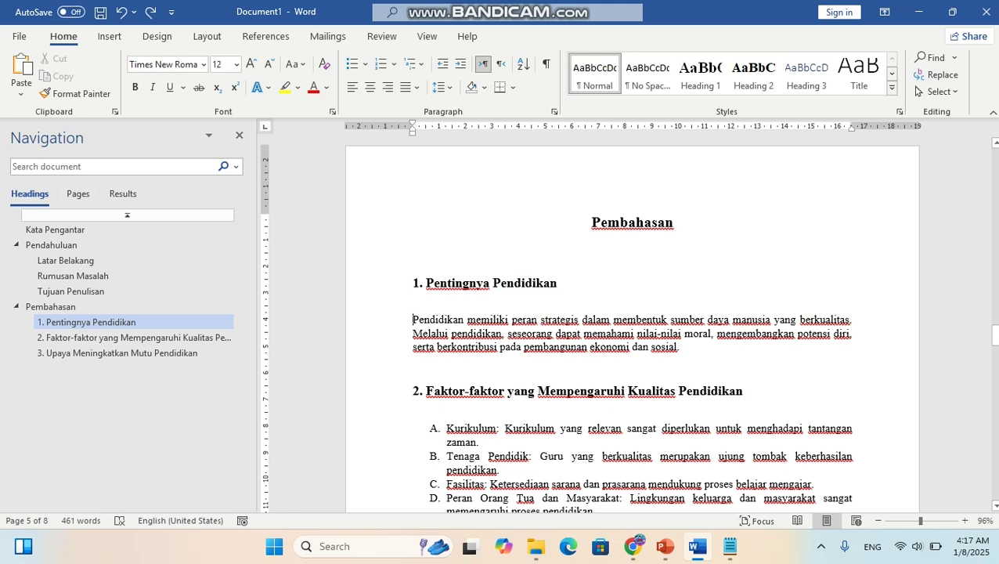
Step: Indent the first line of the Pentingnya Pendidikan paragraph and apply 2.0 line spacing to the Pembahasan chapter's content
key("Tab")
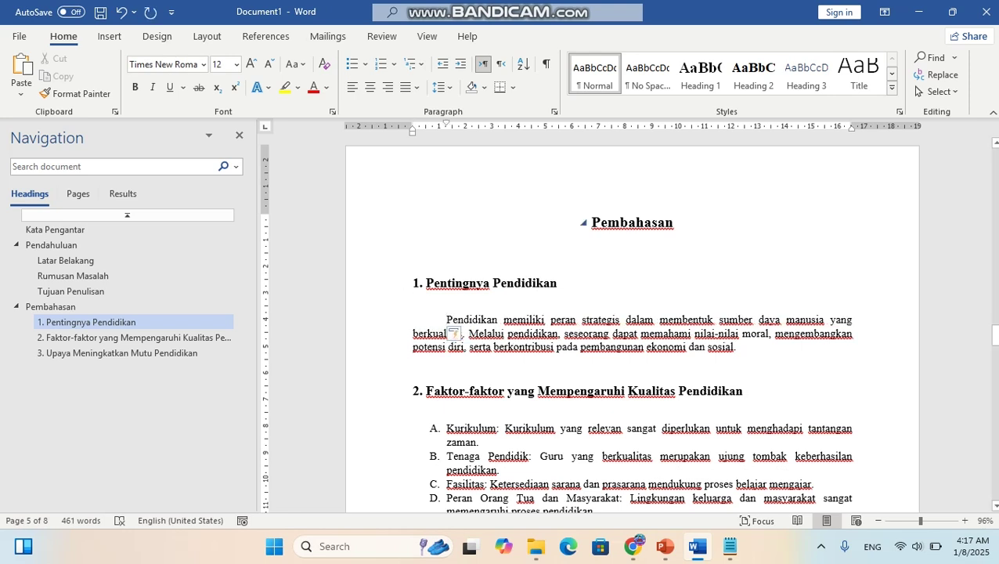
left_click_drag(592, 223, 826, 225)
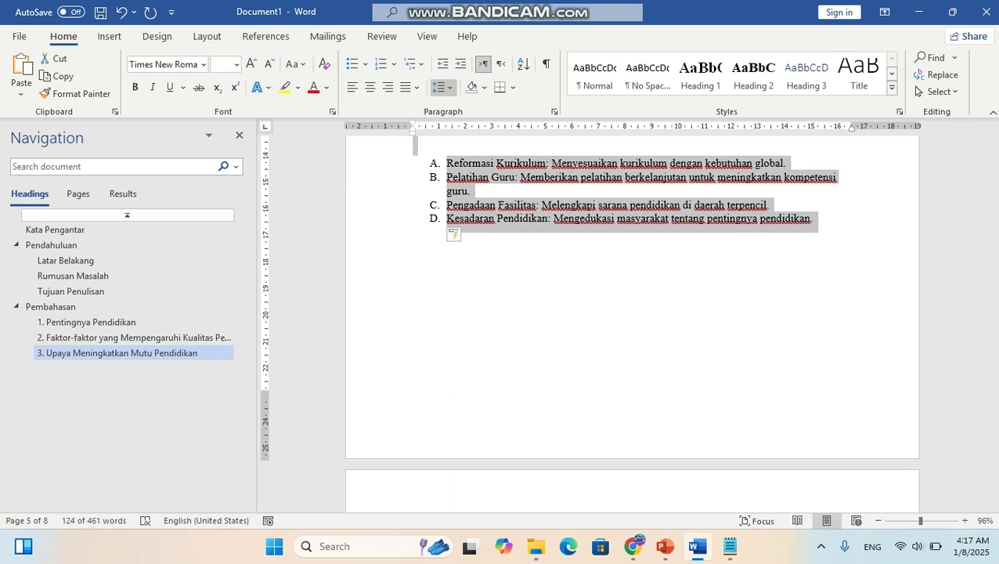
left_click(441, 87)
left_click(464, 169)
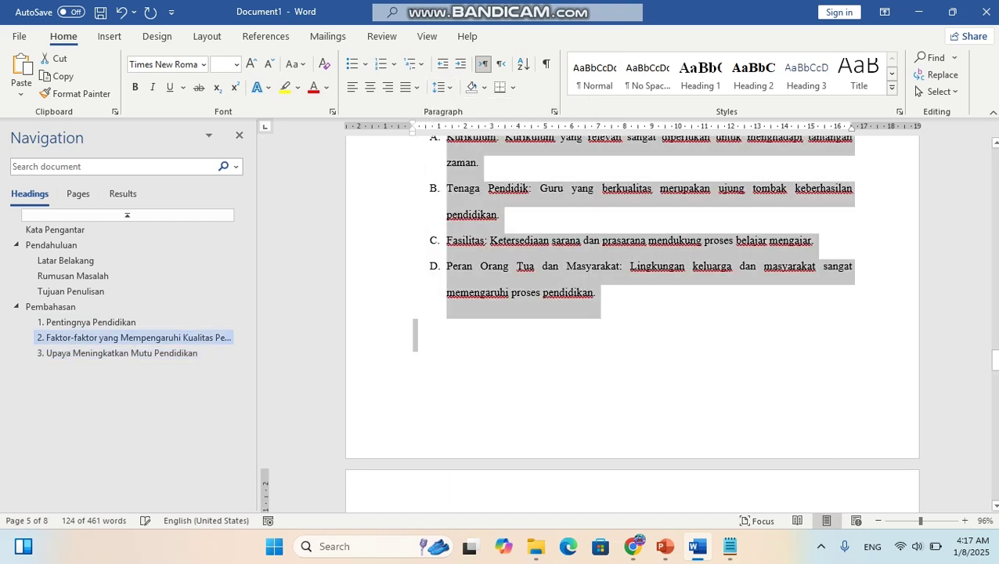
Step: Remove the blank lines below the Pentingnya Pendidikan heading and above and below the Faktor-faktor yang Mempengaruhi Kualitas Pendidikan heading
scroll(627, 313, "up", 5)
scroll(627, 313, "up", 2)
left_click(413, 352)
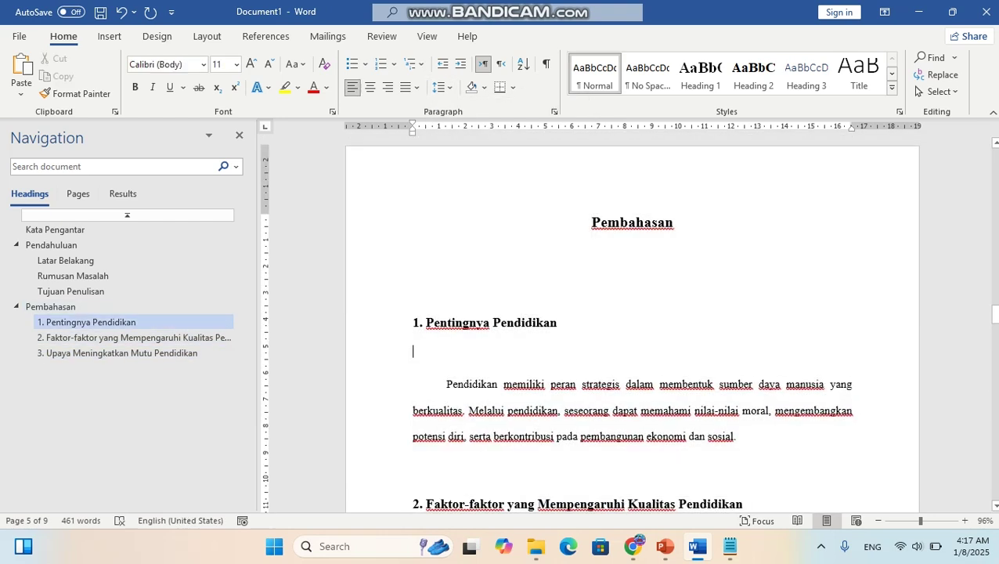
key("BackSpace")
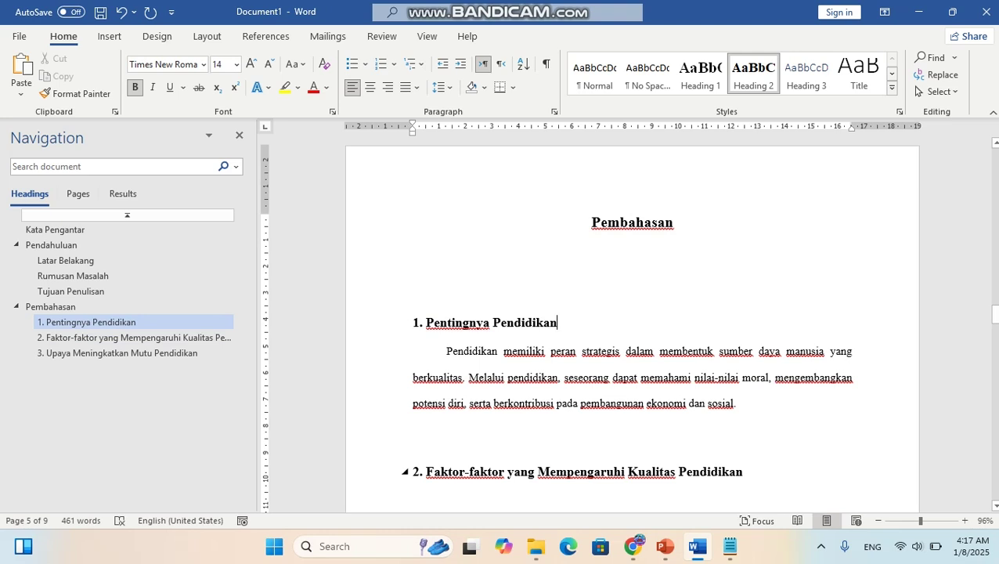
left_click(414, 437)
key("BackSpace")
left_click(414, 467)
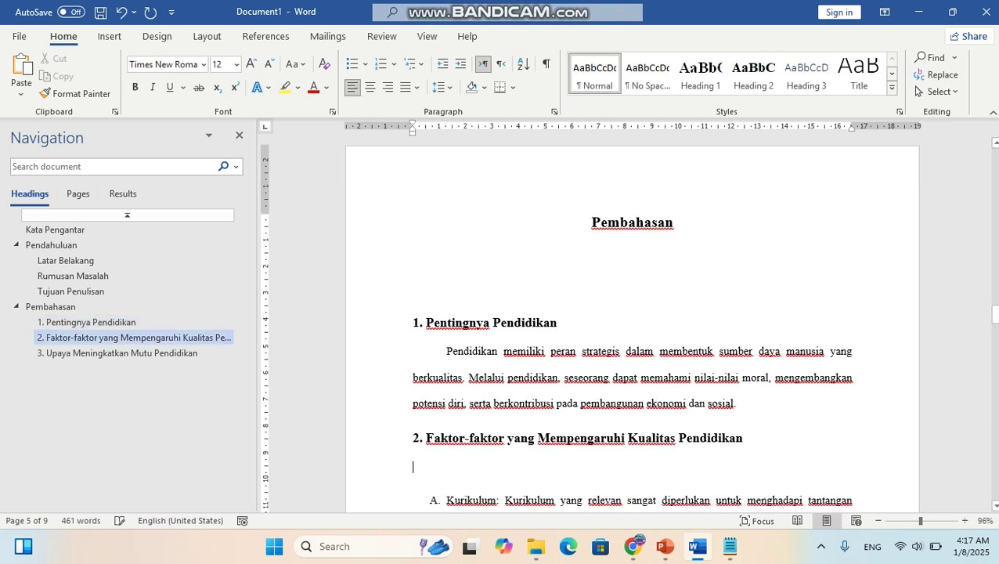
key("BackSpace")
Step: Remove the blank lines above and below the Upaya Meningkatkan Mutu Pendidikan heading
scroll(627, 321, "down", 5)
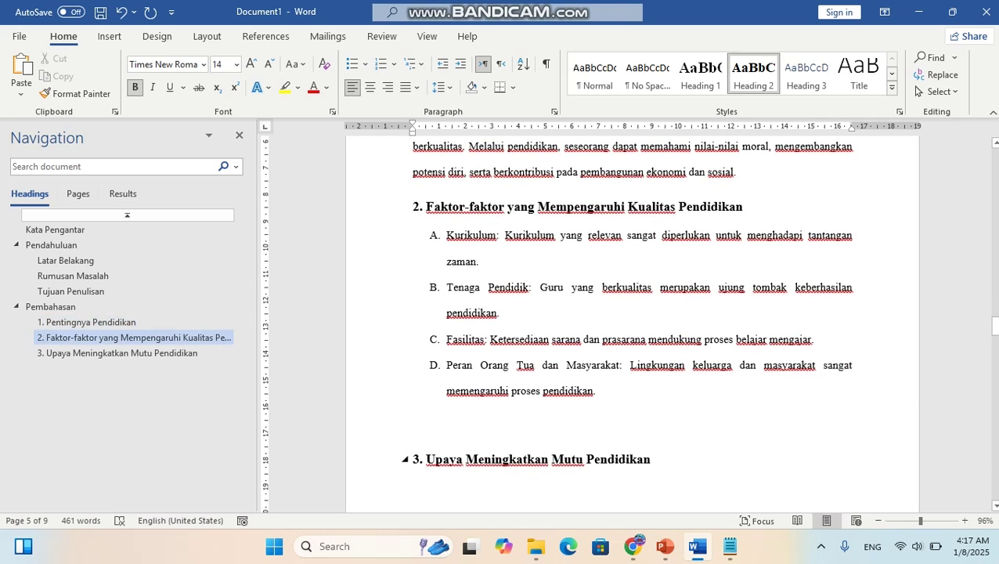
key("BackSpace")
key("BackSpace")
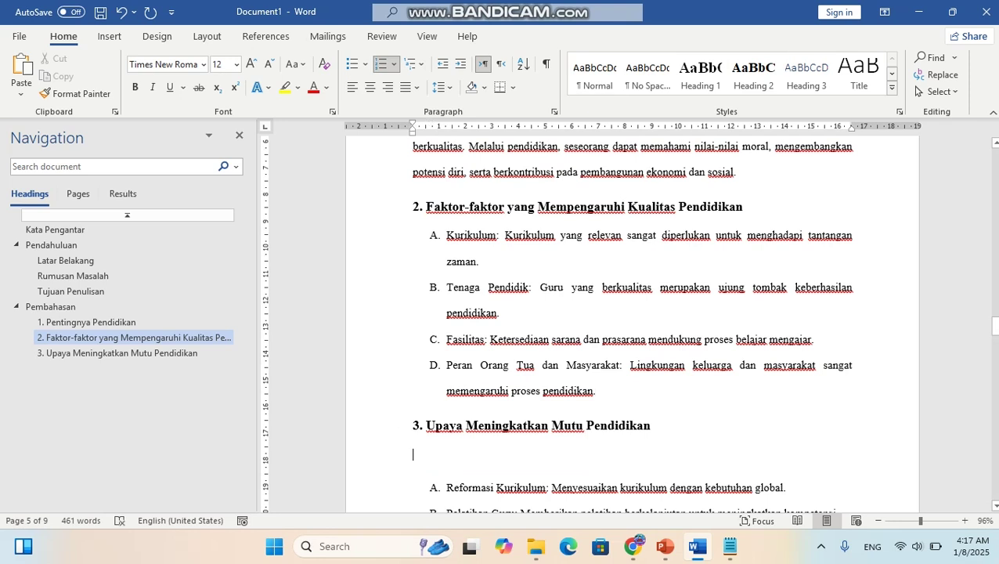
scroll(626, 321, "down", 2)
key("BackSpace")
scroll(627, 321, "down", 1)
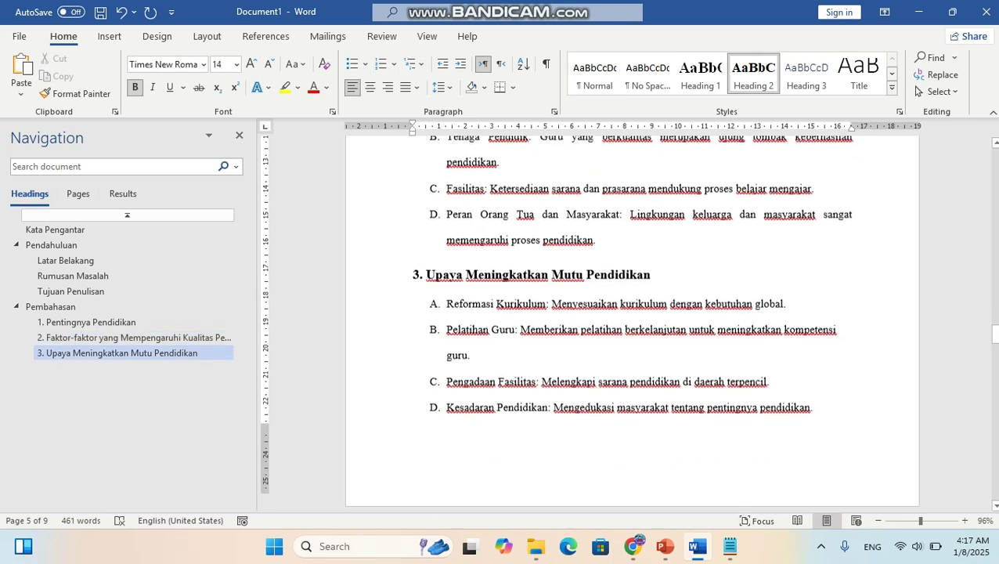
scroll(626, 321, "down", 1)
scroll(627, 321, "up", 3)
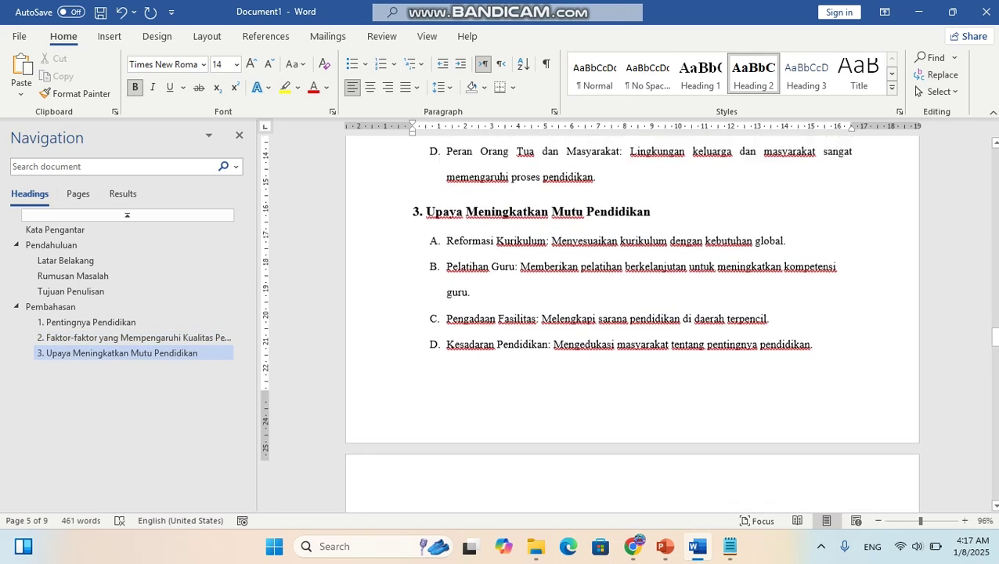
scroll(627, 321, "up", 4)
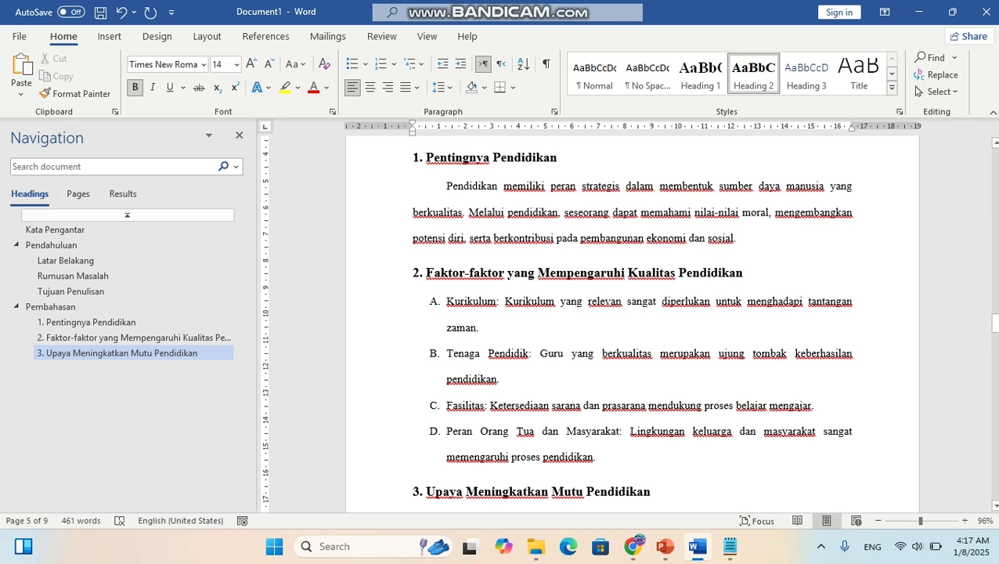
Step: Remove the surplus blank lines between the last Upaya Meningkatkan Mutu Pendidikan list item and the Penutup title
scroll(626, 322, "down", 10)
scroll(626, 321, "down", 8)
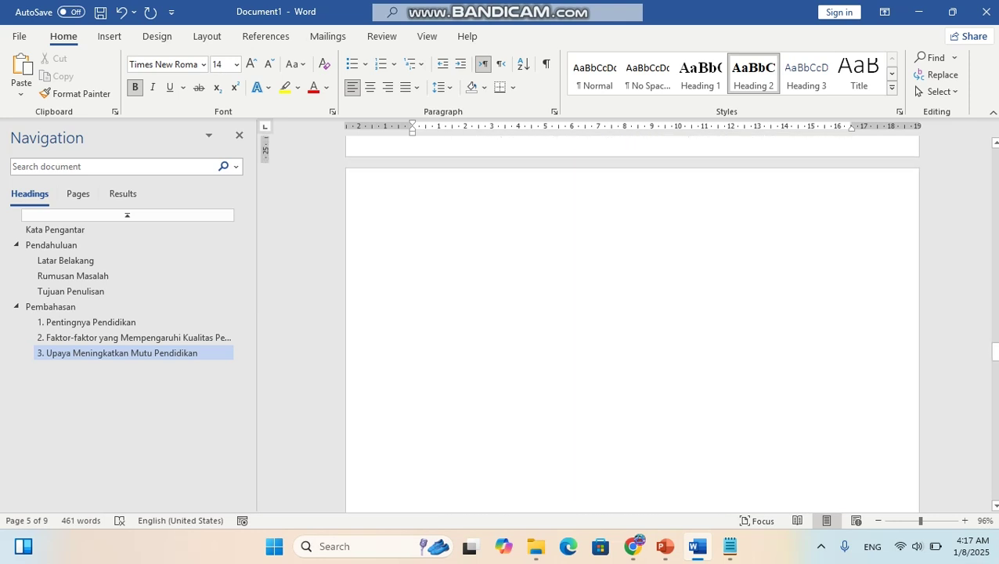
left_click(548, 222)
scroll(549, 222, "up", 3)
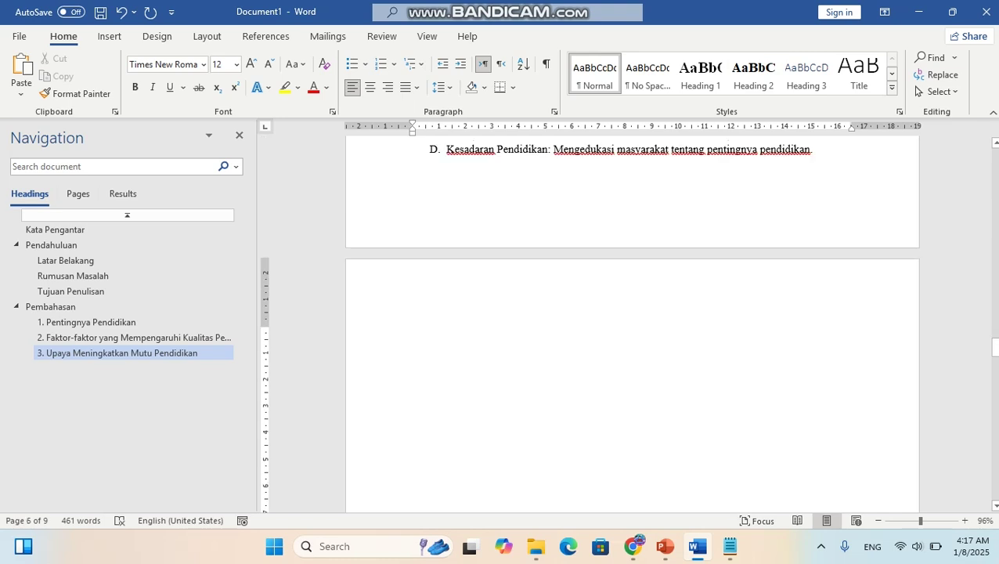
key("Delete")
key("Delete")
key("Delete")
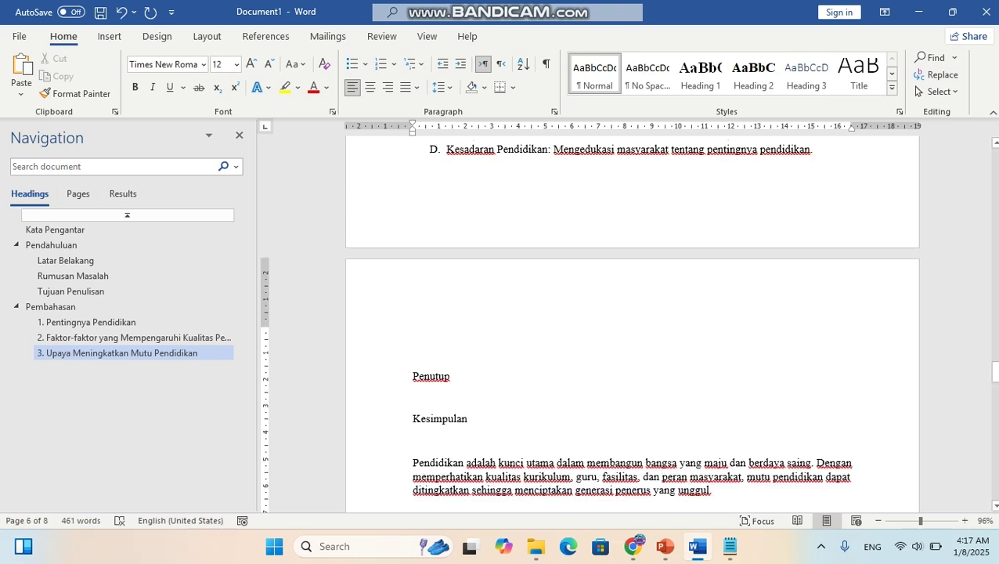
key("Delete")
key("BackSpace")
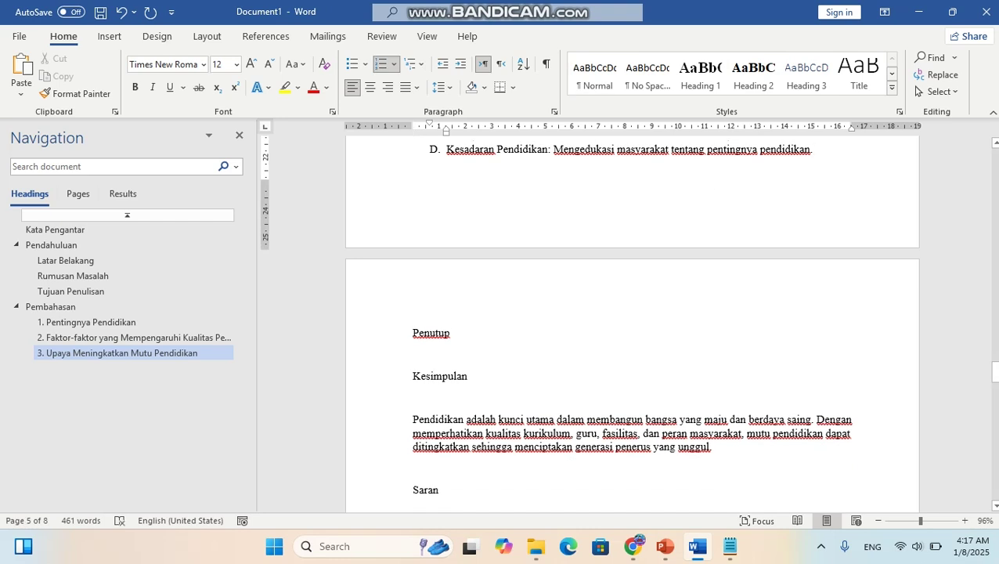
Step: Apply the Heading 1 style to Penutup and the Heading 2 style to Kesimpulan and Saran
key("Down")
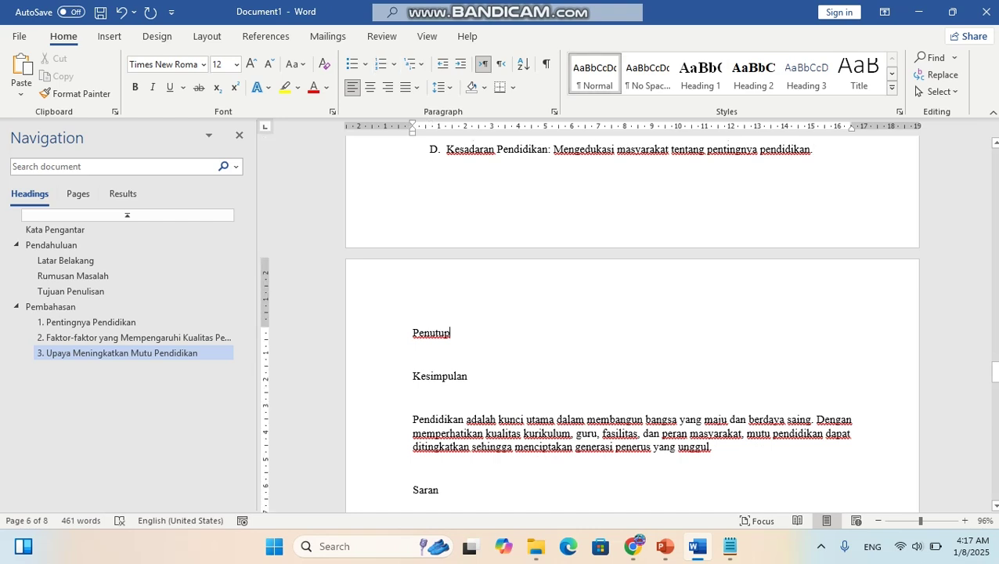
left_click_drag(450, 333, 412, 333)
key("ctrl+alt+1")
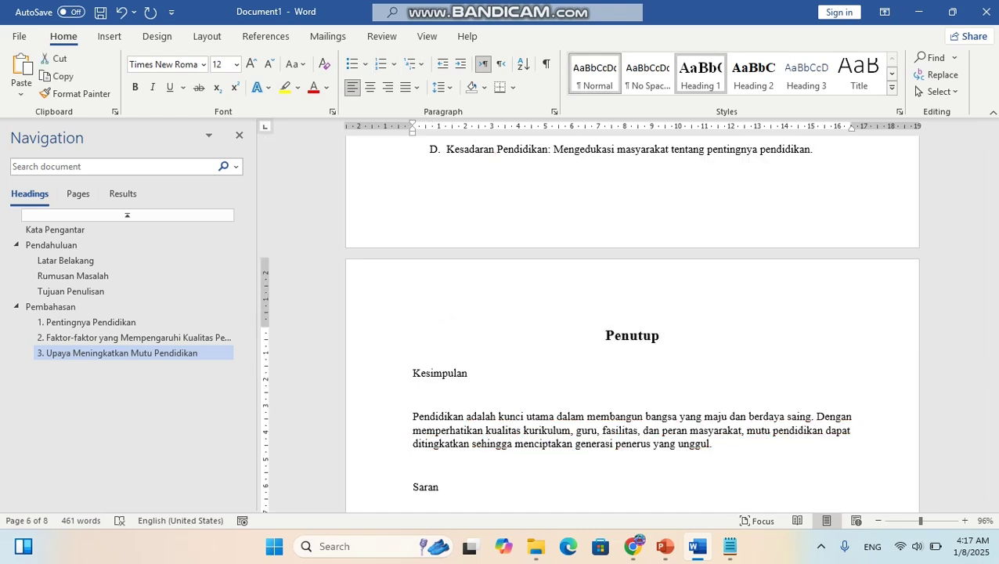
left_click_drag(469, 373, 426, 373)
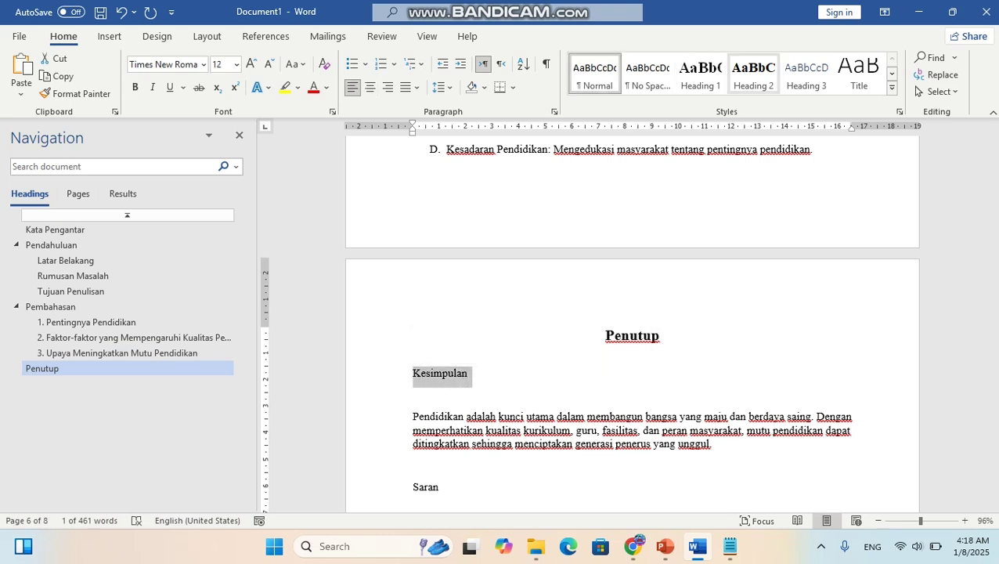
key("ctrl+alt+2")
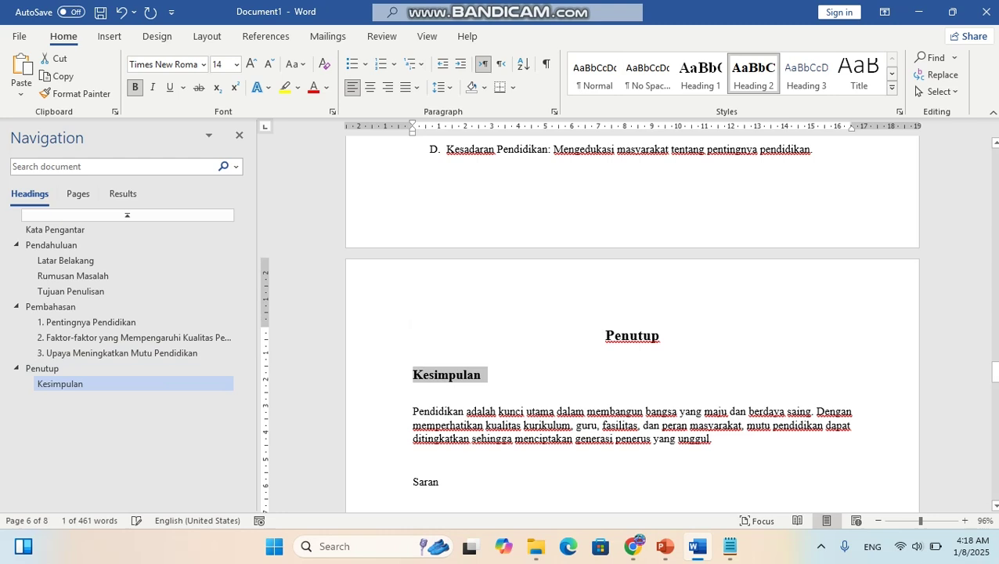
key("shift+Home")
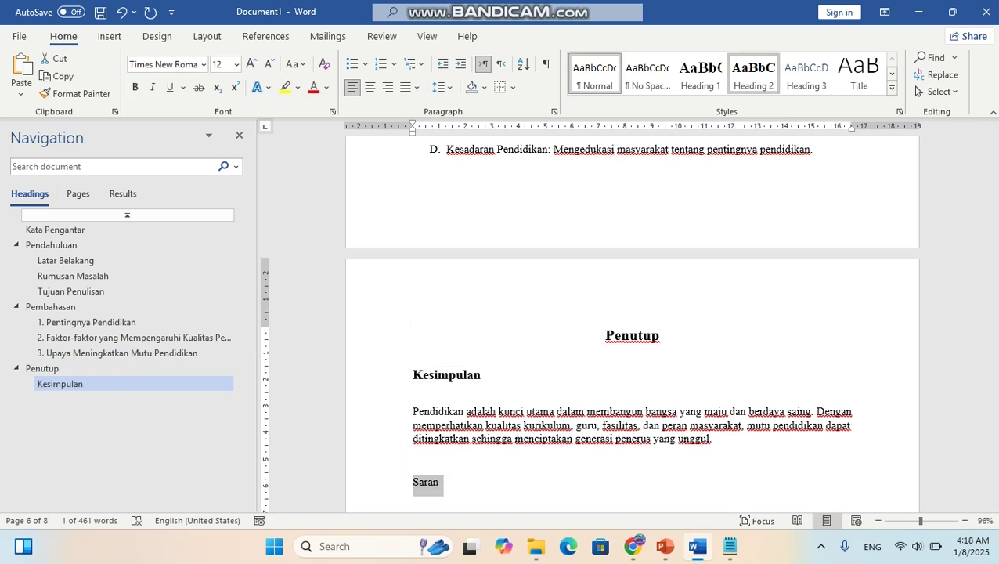
key("ctrl+alt+2")
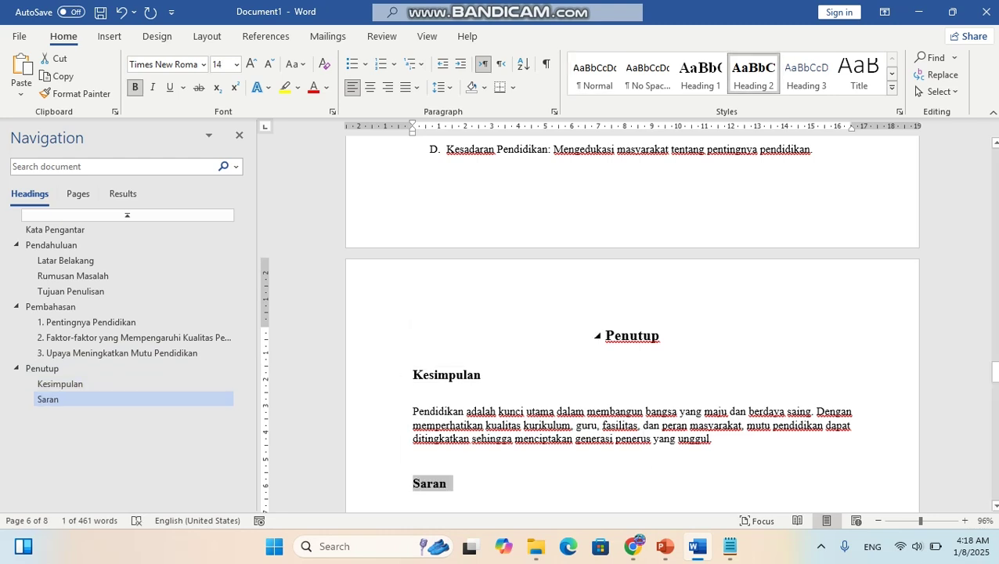
Step: Apply 2.0 line spacing and justified alignment to the whole Penutup chapter, from its title through the Saran paragraph
key("shift+Down")
key("shift+Down")
key("shift+Down")
key("shift+Down")
key("shift+Down")
key("shift+Down")
key("shift+Down")
key("shift+Down")
key("shift+Down")
key("shift+Down")
key("shift+Down")
key("shift+Down")
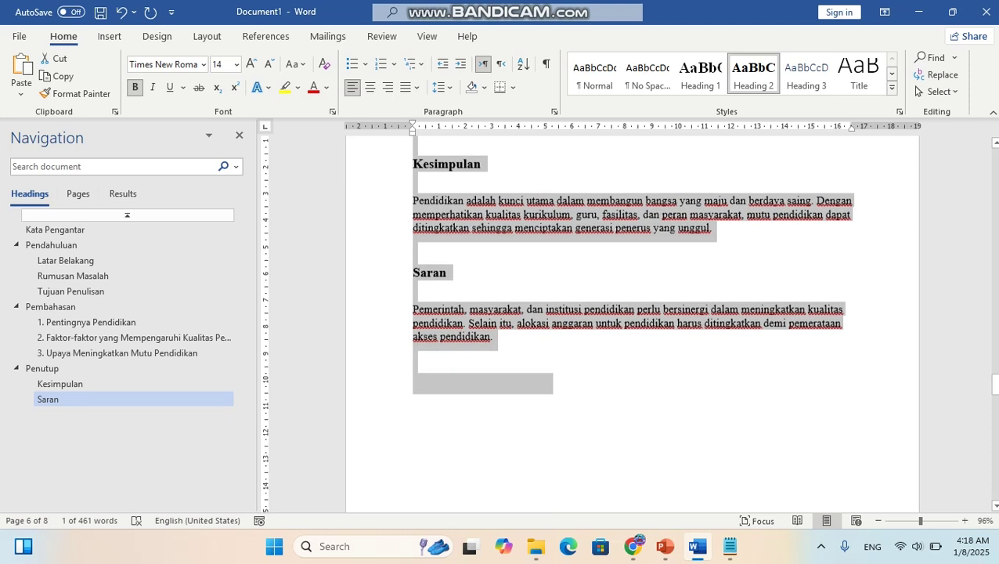
key("shift+Left")
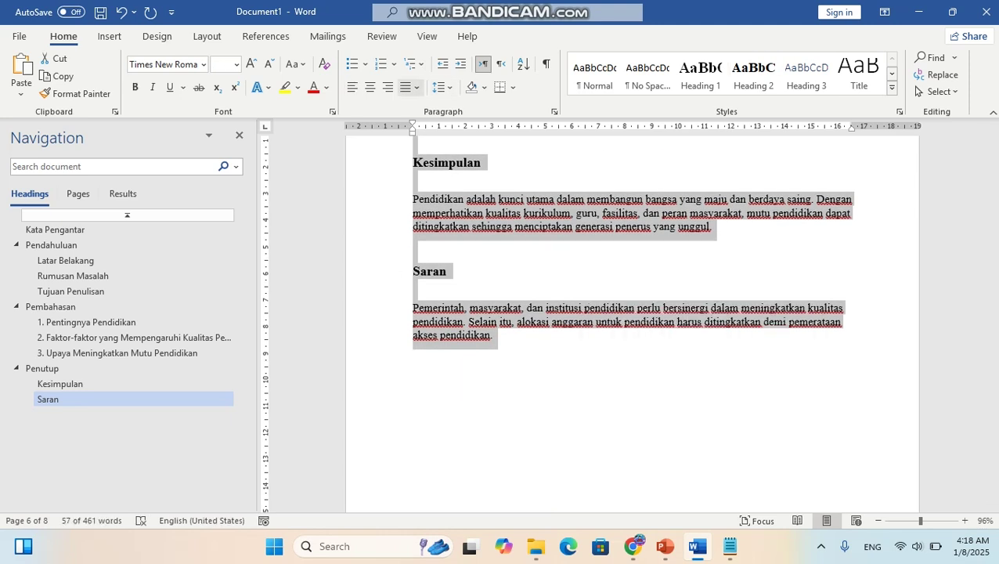
left_click(444, 87)
left_click(464, 167)
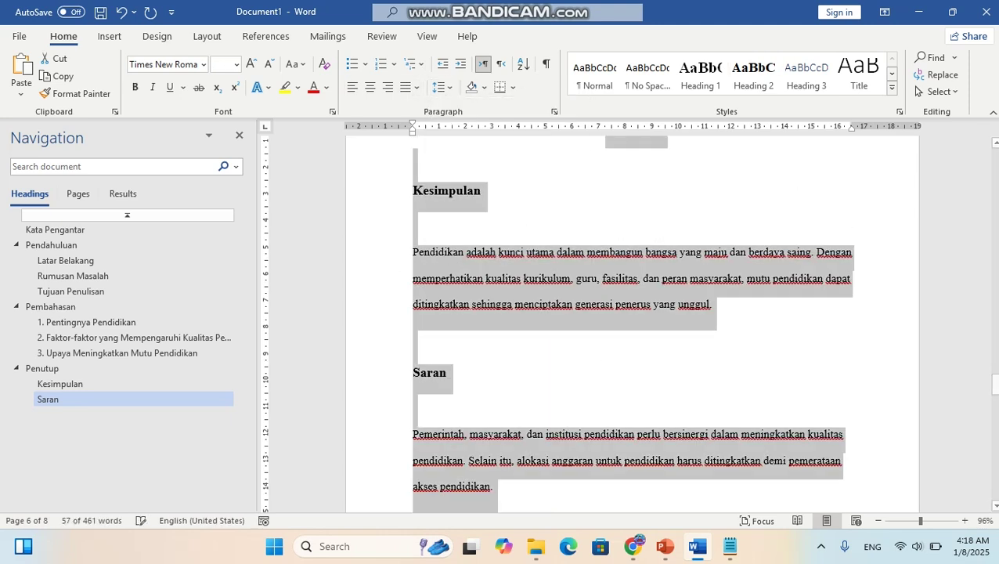
left_click(417, 87)
left_click(439, 108)
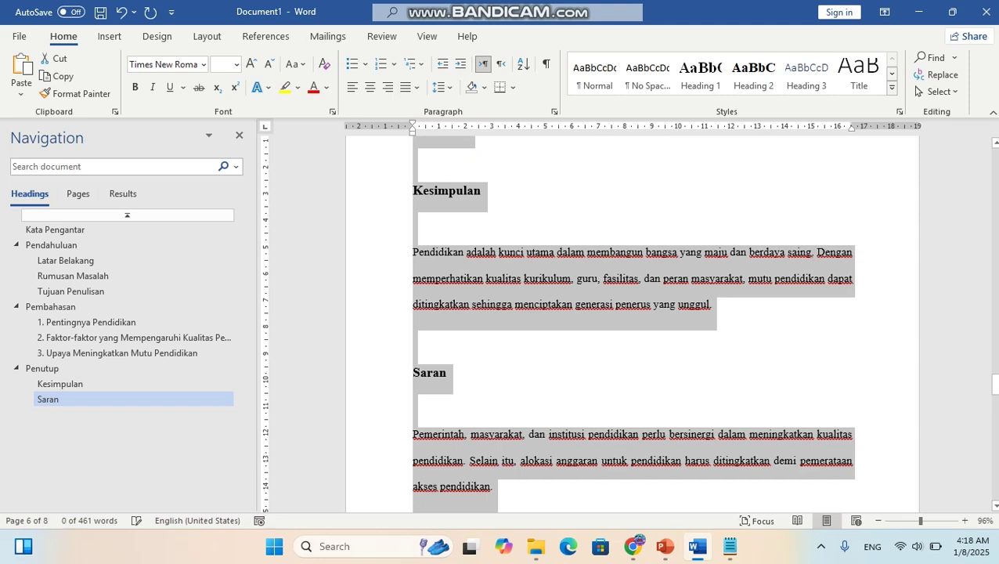
Step: Reapply the Heading 1 style to the Penutup title
left_click(413, 338)
scroll(413, 338, "up", 3)
left_click(467, 223)
left_click_drag(467, 222, 413, 222)
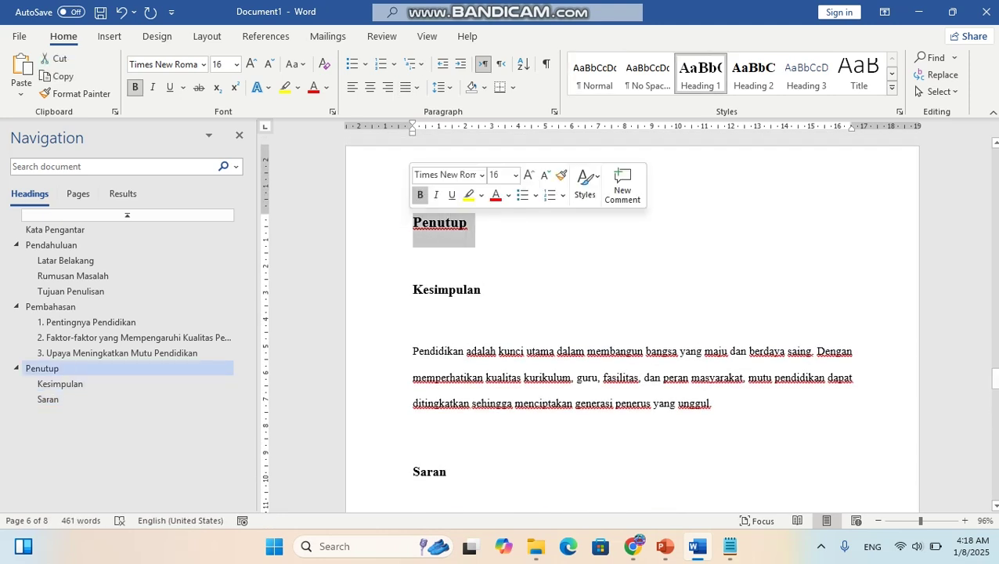
left_click(701, 75)
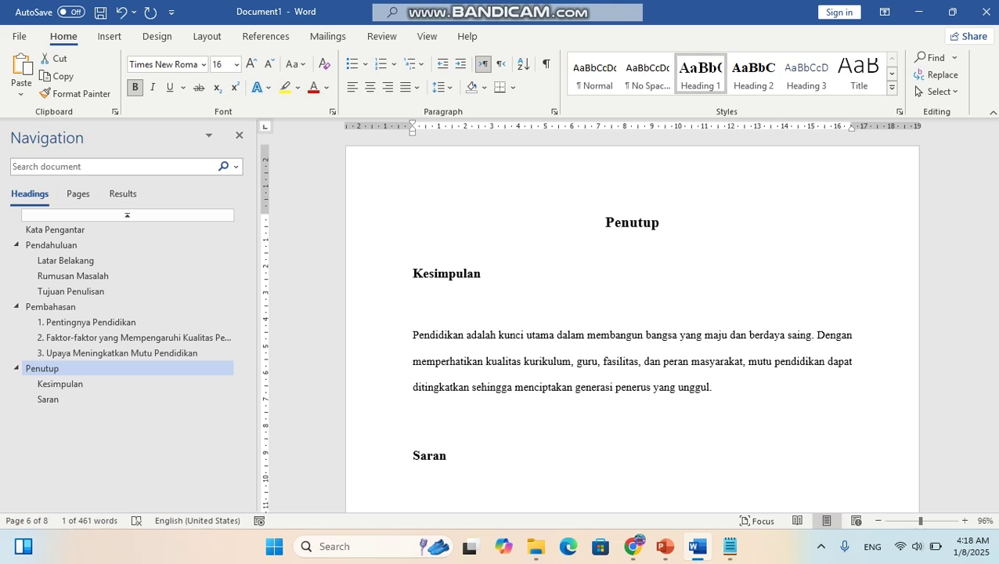
Step: Remove the blank line below the Kesimpulan heading and indent the first line of its paragraph
left_click(479, 273)
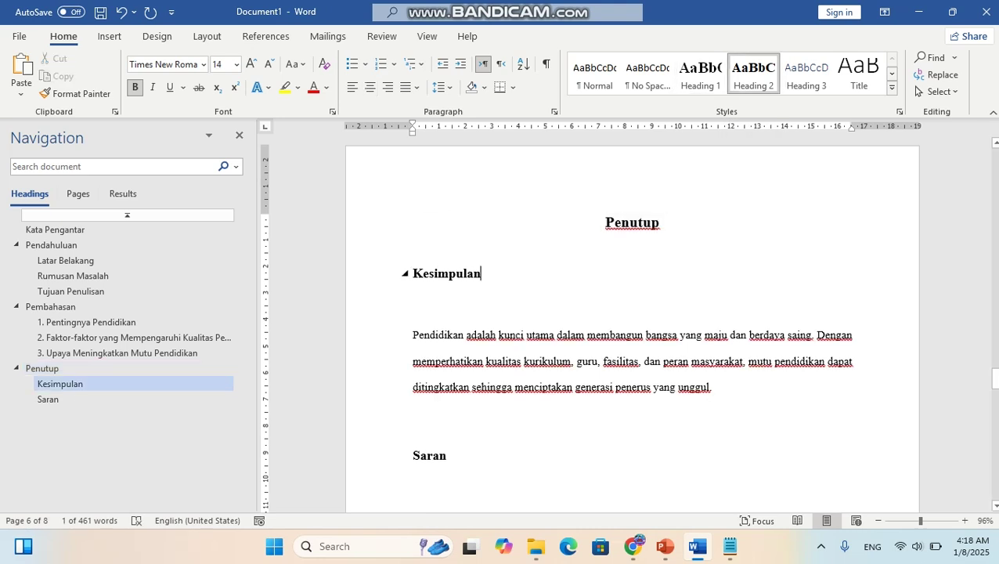
key("Return")
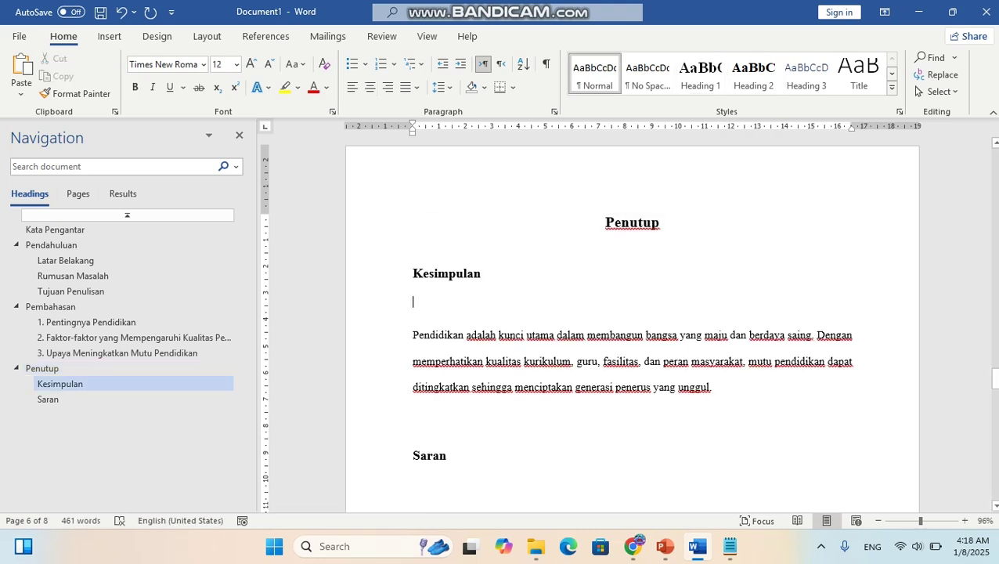
key("BackSpace")
key("Down")
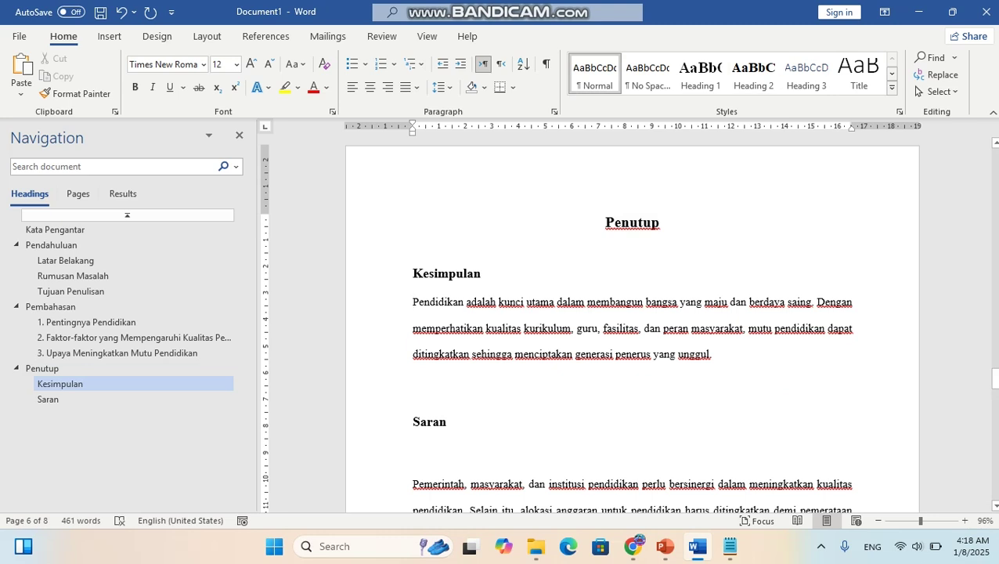
key("Tab")
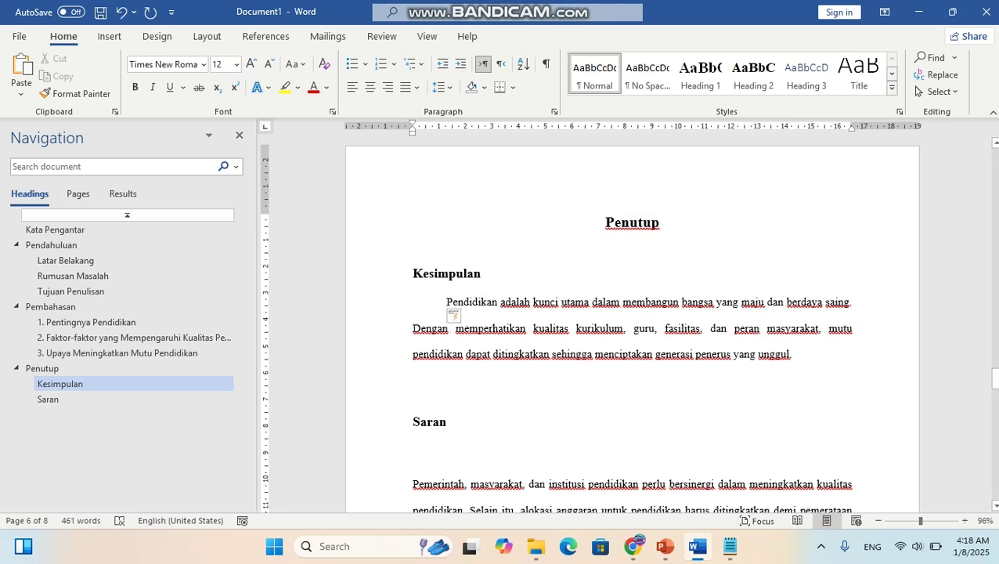
Step: Remove the blank lines above and below the Saran heading and indent the first line of its paragraph
key("Delete")
key("End")
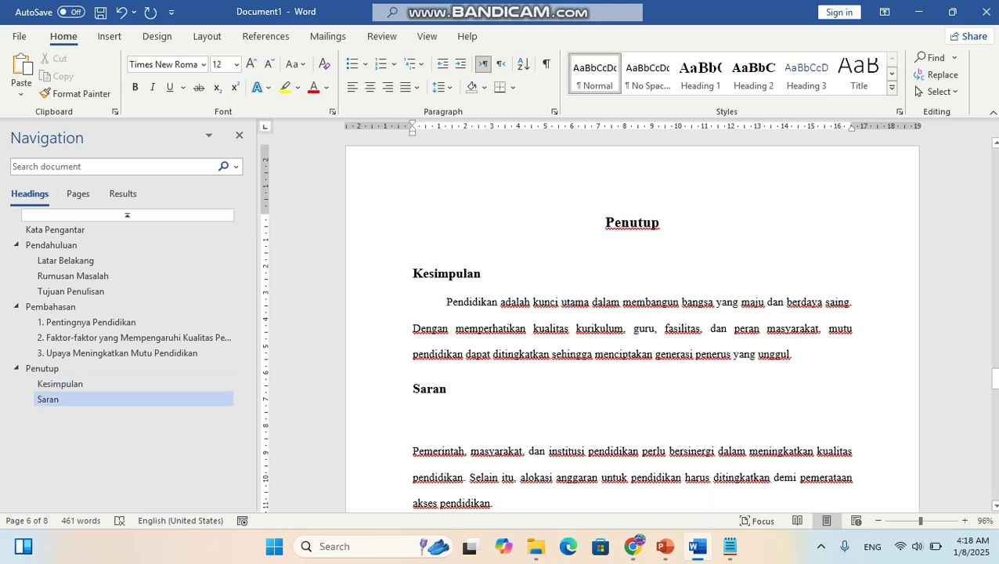
key("Delete")
key("Down")
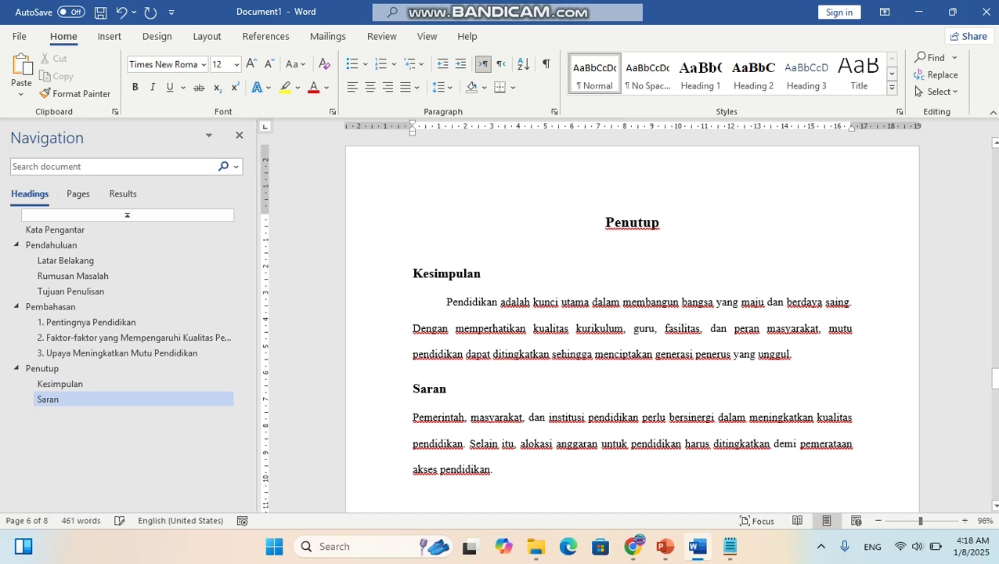
key("Tab")
Step: Apply the Heading 1 style to the Daftar Pustaka title
scroll(632, 321, "down", 3)
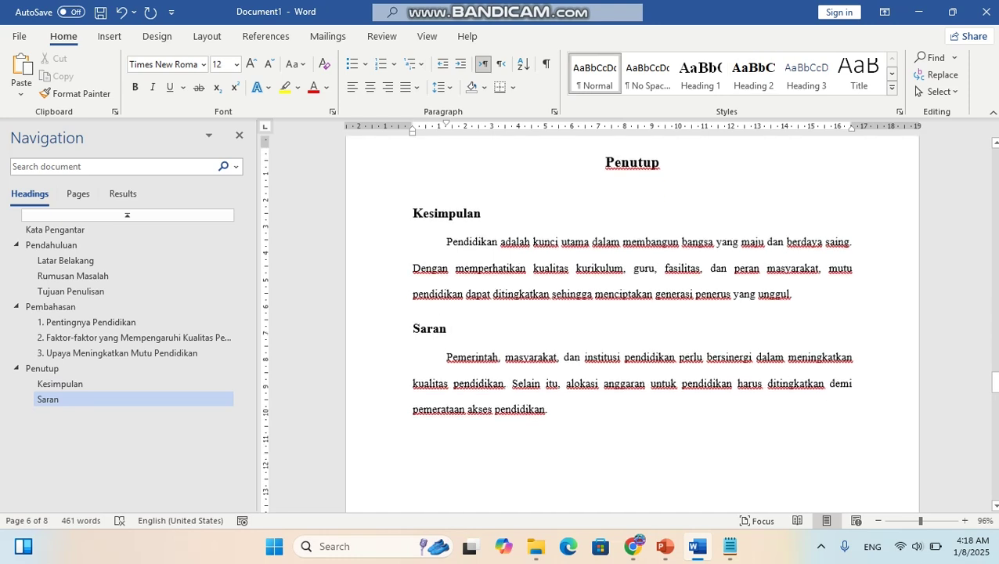
scroll(632, 321, "down", 5)
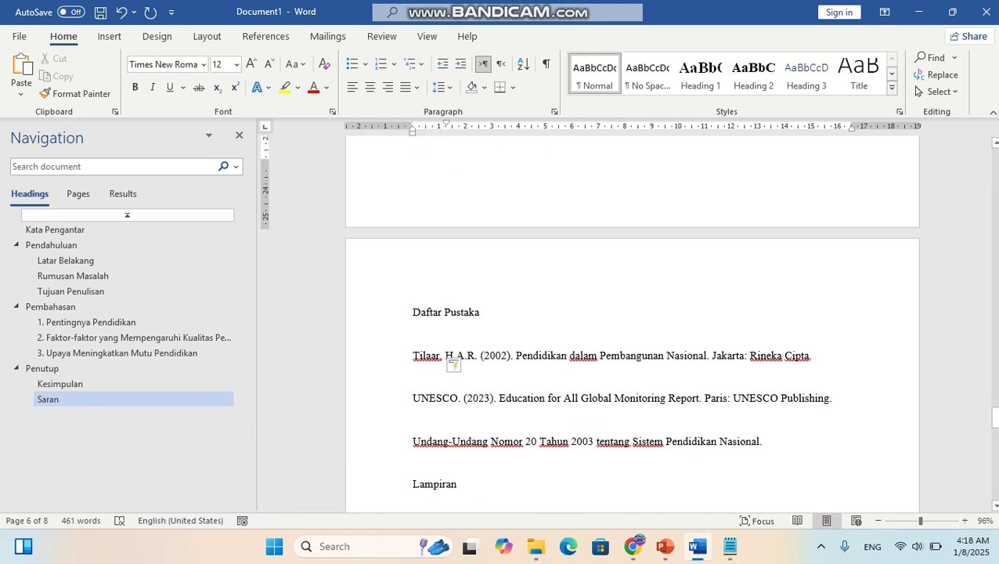
left_click_drag(481, 313, 413, 313)
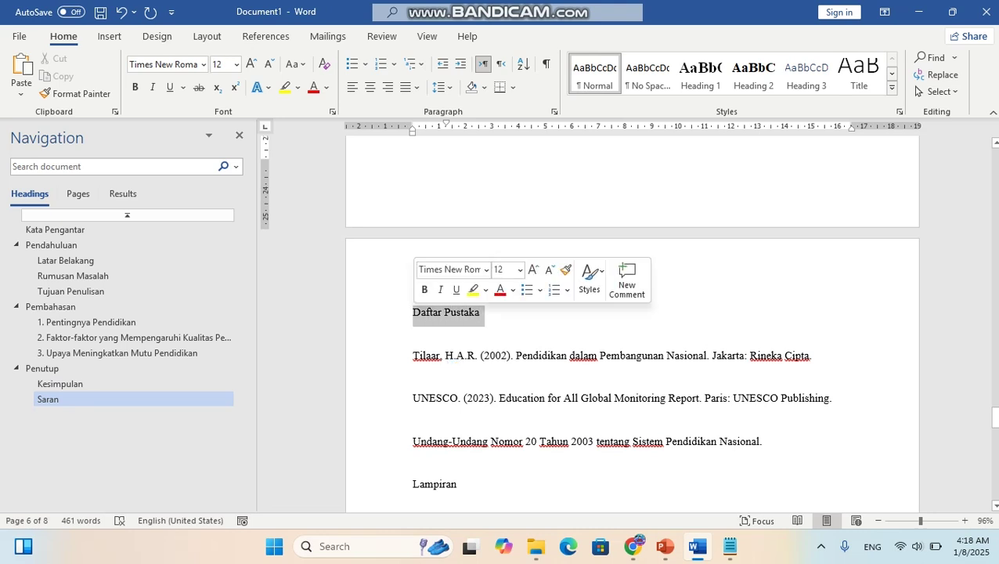
left_click(699, 76)
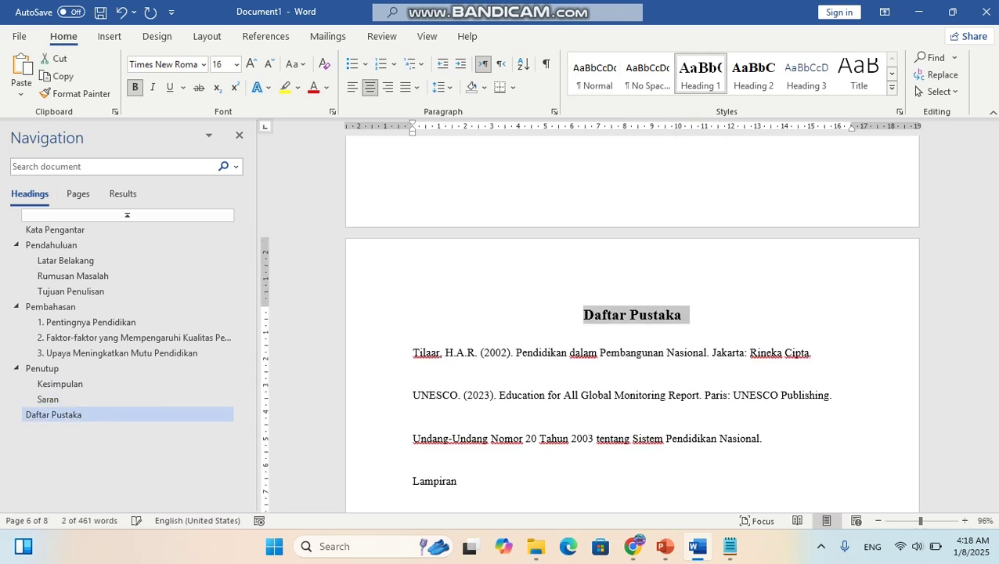
Step: Insert a page break after the last Daftar Pustaka reference so that Lampiran starts on a new page
scroll(632, 321, "down", 10)
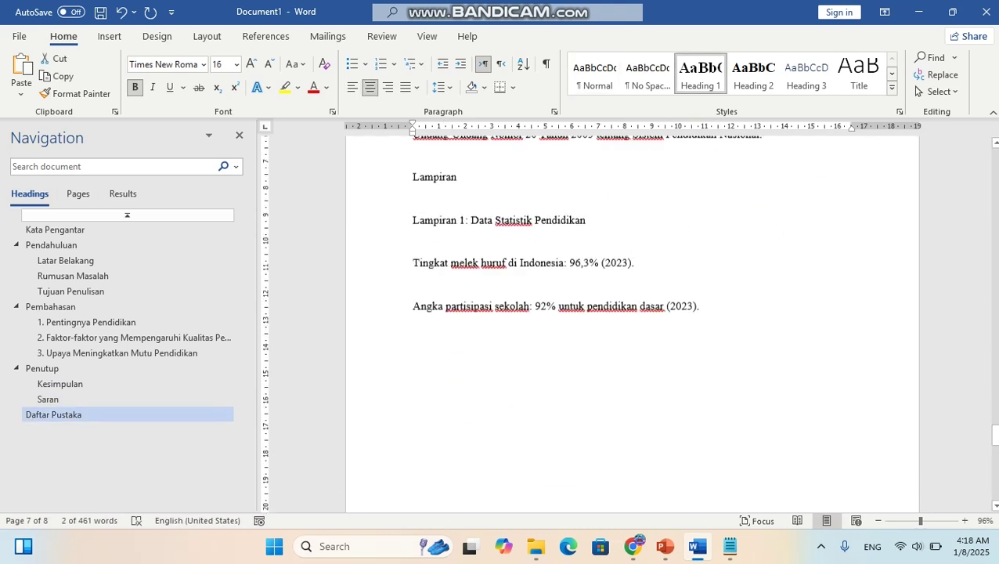
scroll(632, 321, "down", 3)
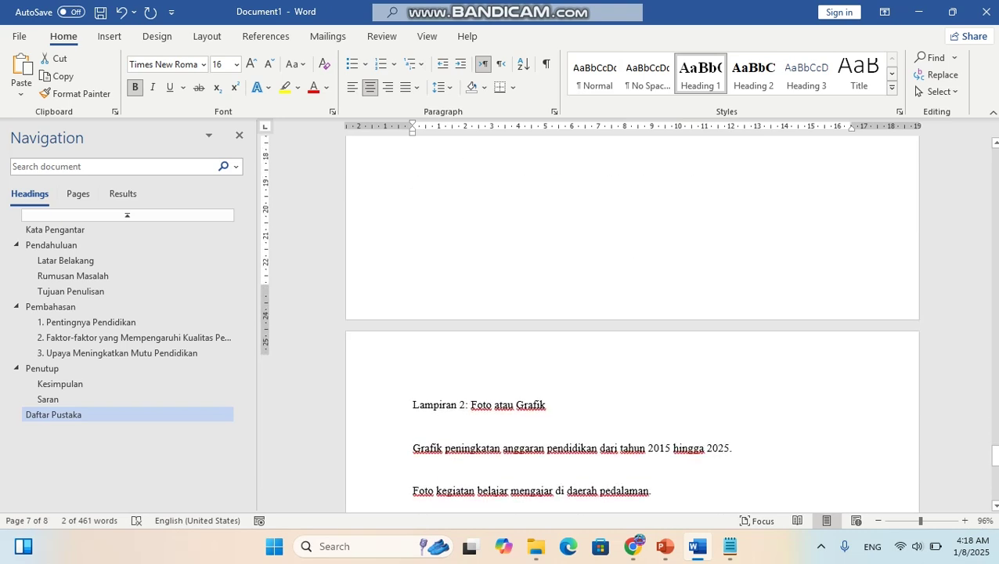
scroll(632, 321, "up", 10)
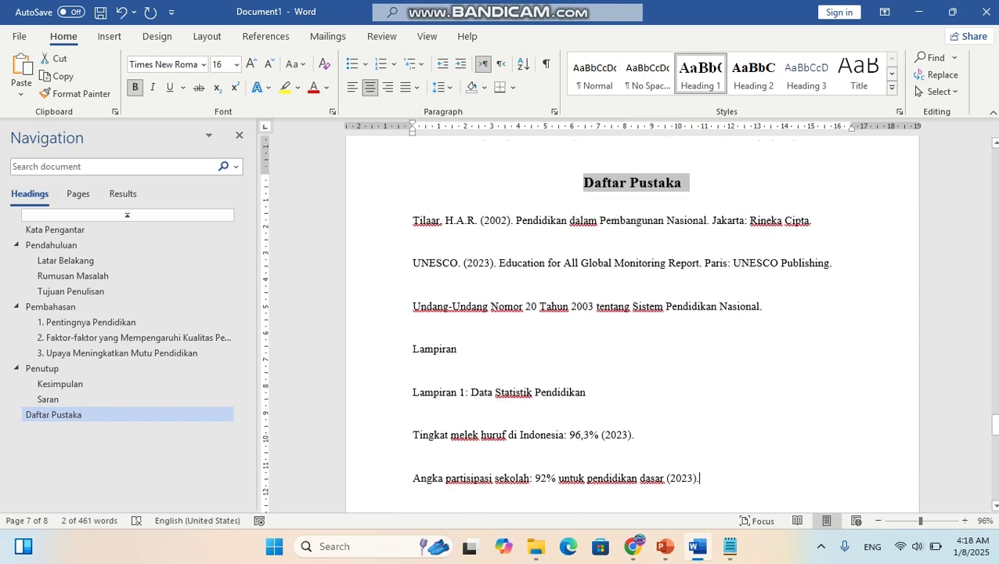
left_click(700, 477)
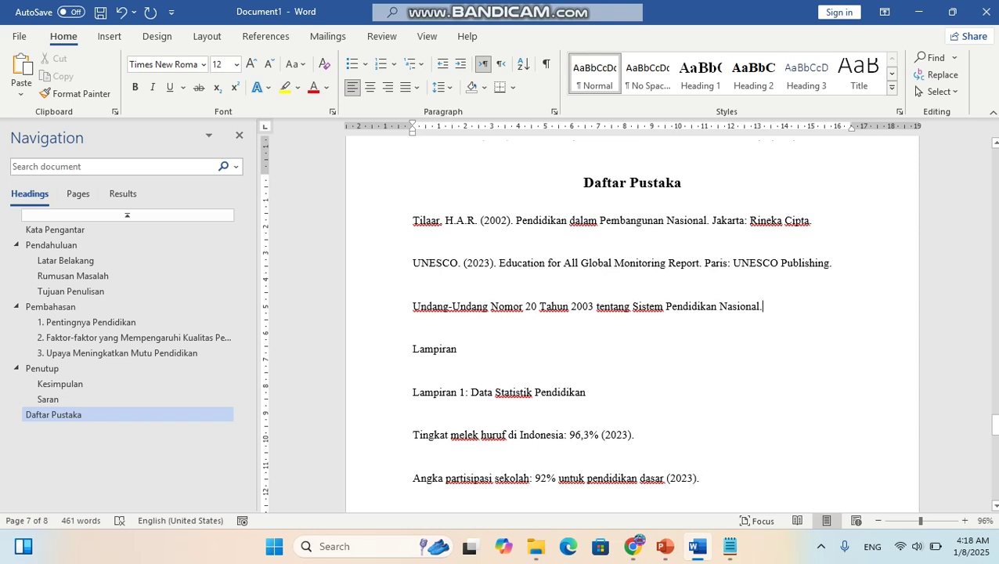
scroll(632, 321, "down", 10)
scroll(632, 322, "up", 10)
key("ctrl+Return")
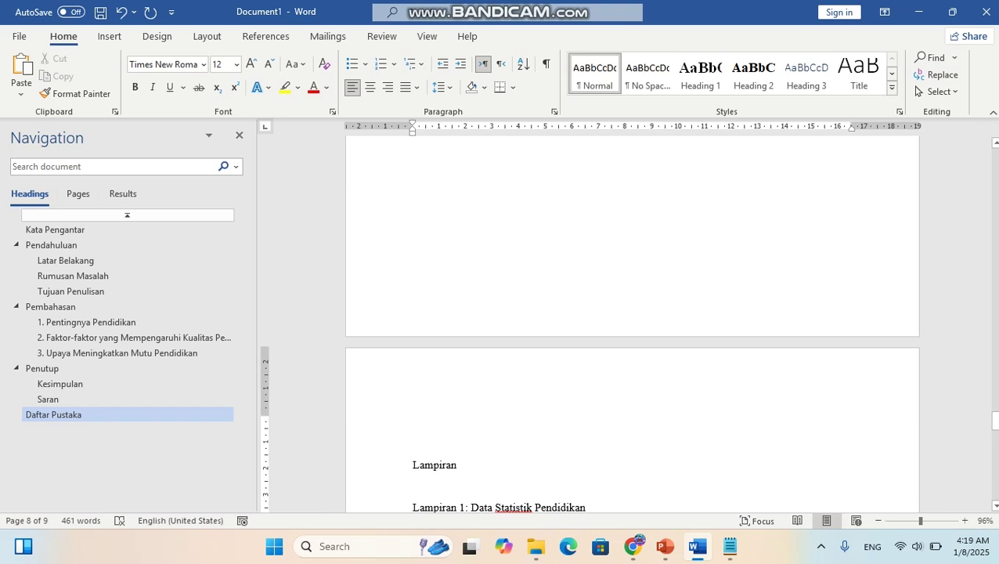
Step: Try removing the page break between the Lampiran 1 and Lampiran 2 sections
scroll(632, 321, "up", 5)
scroll(632, 321, "down", 12)
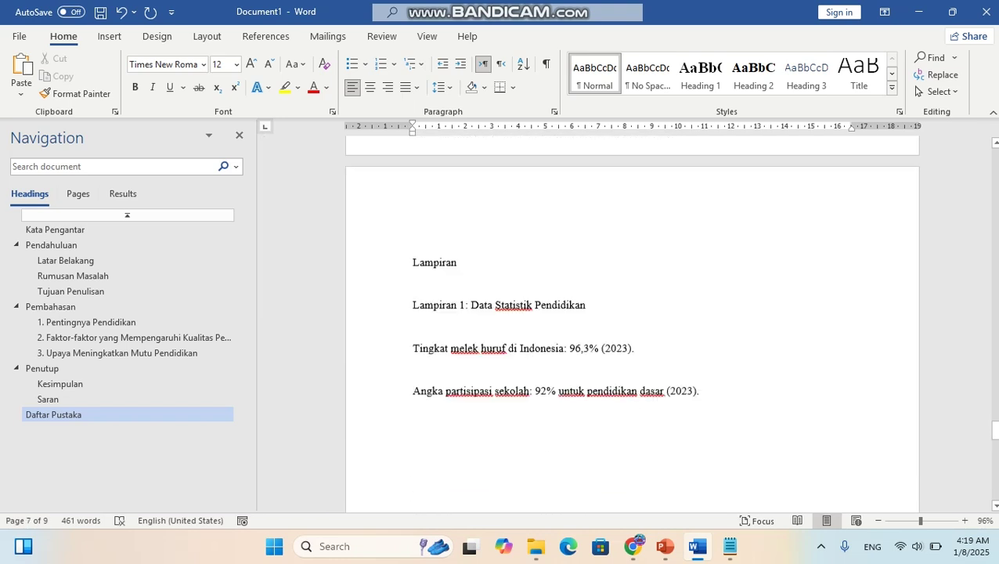
left_click(414, 228)
key("Delete")
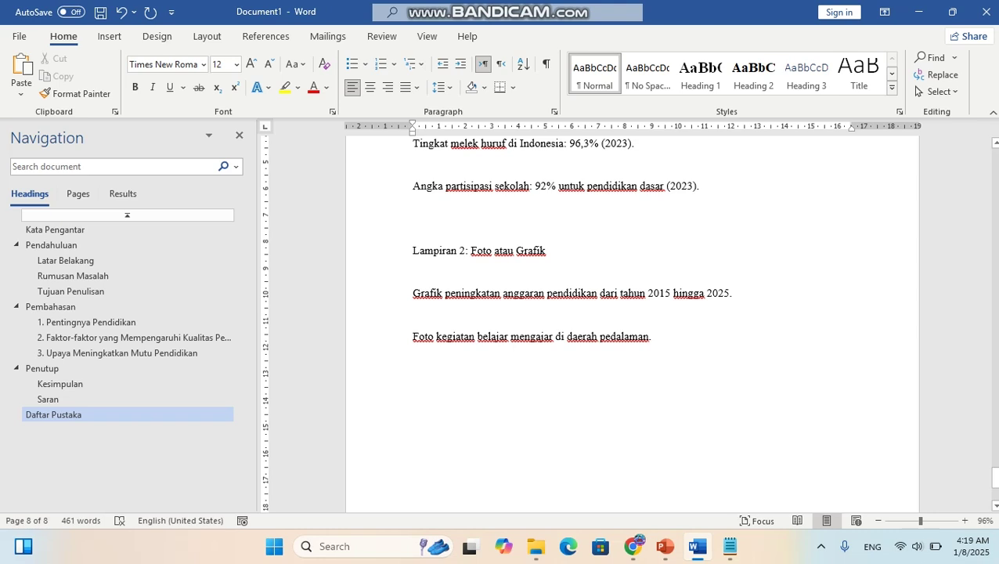
key("ctrl+z")
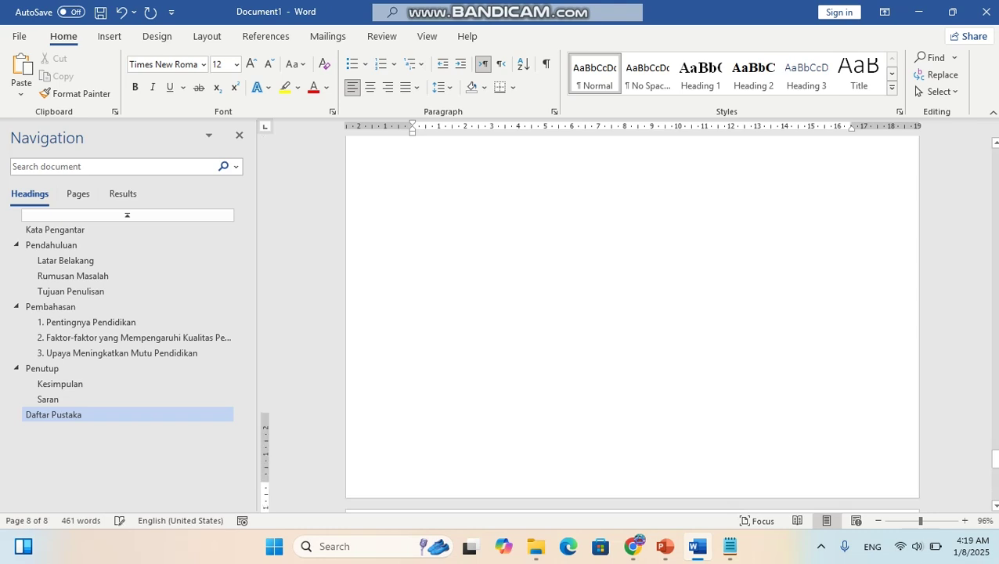
Step: Apply a hanging indent to the three references under Daftar Pustaka
scroll(632, 324, "up", 20)
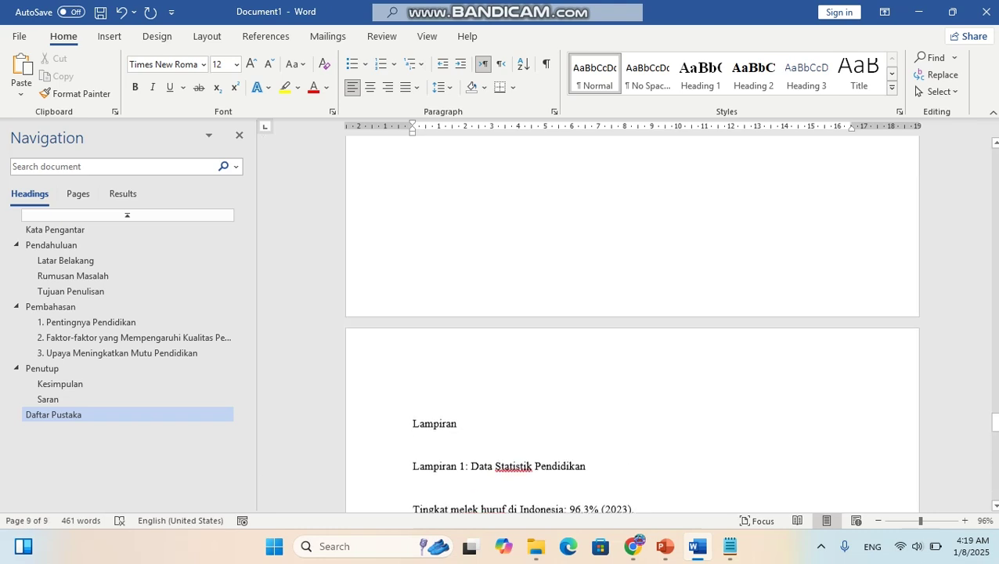
scroll(632, 324, "up", 2)
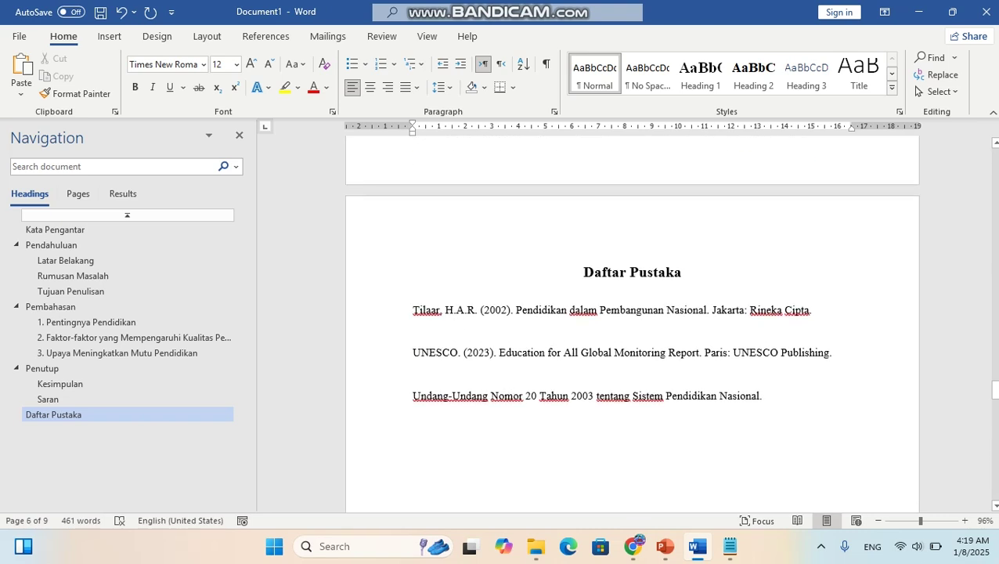
left_click_drag(763, 395, 413, 310)
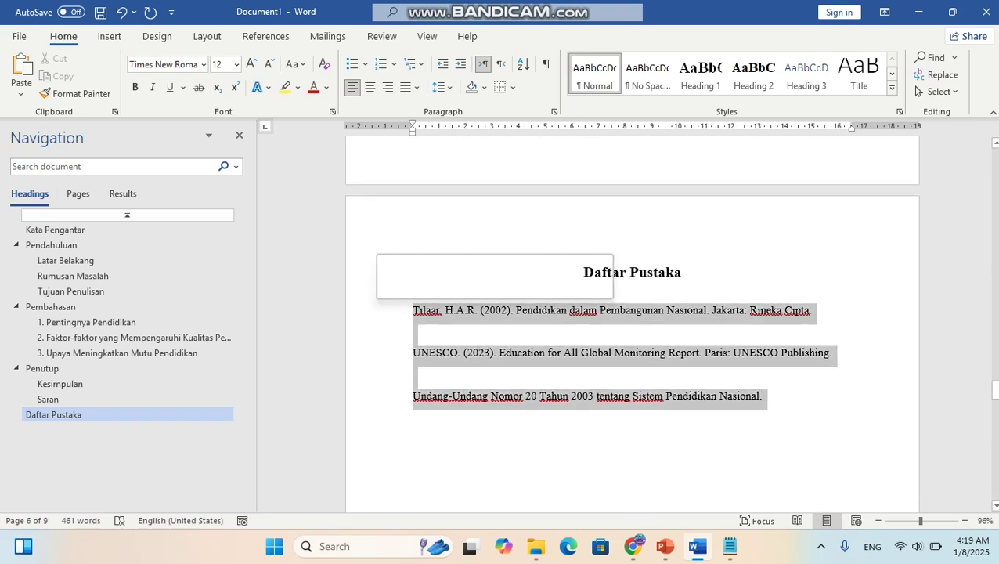
key("ctrl+t")
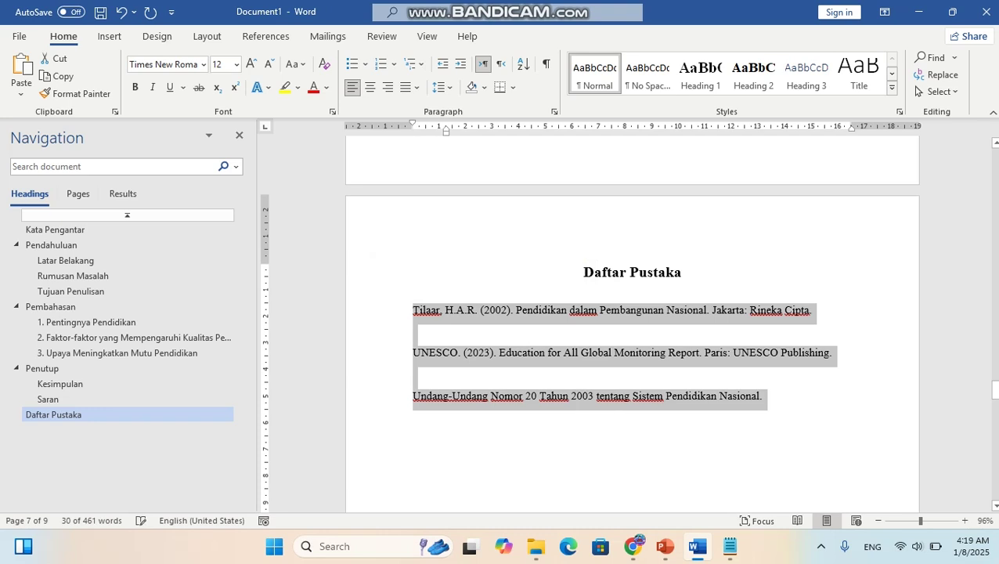
key("Delete")
key("ctrl+z")
left_click(414, 374)
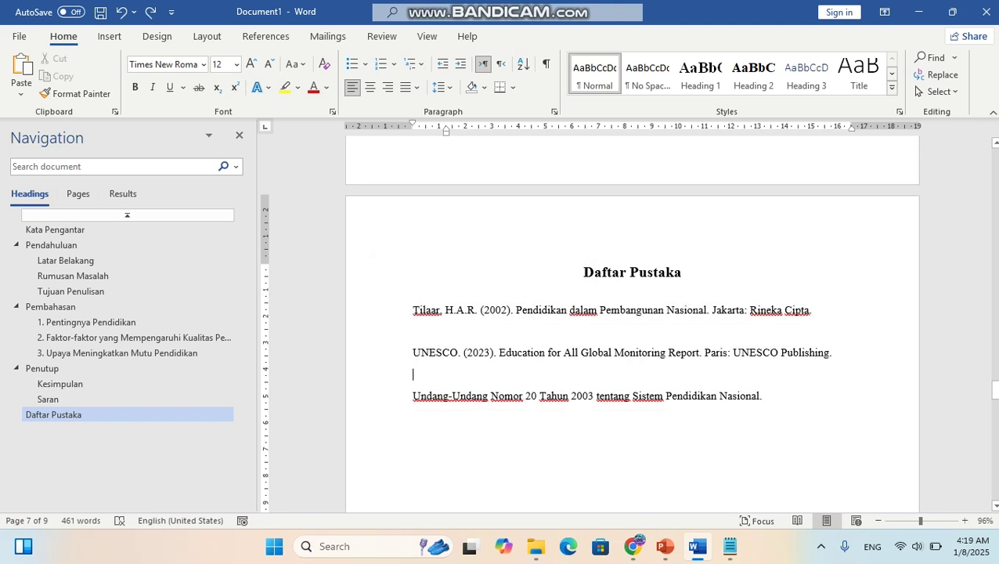
Step: Apply the Heading 1 style to the Lampiran title
scroll(632, 321, "down", 5)
scroll(632, 321, "down", 5)
left_click_drag(458, 352, 412, 352)
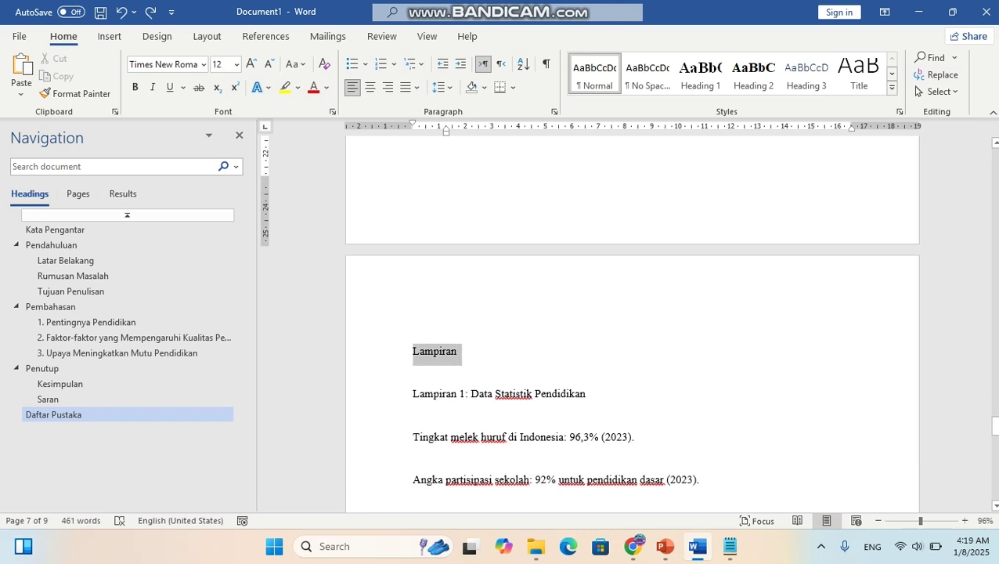
left_click(700, 73)
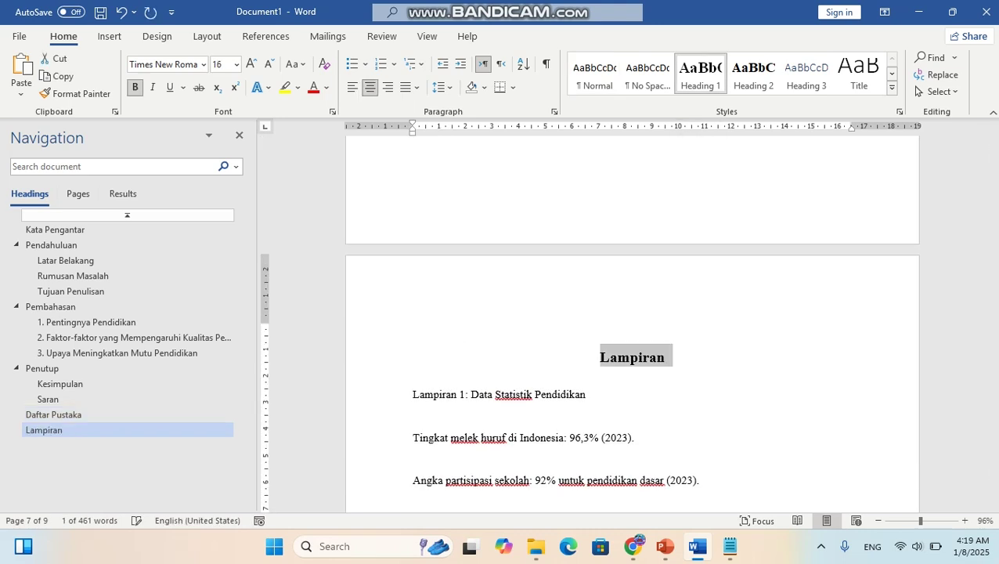
Step: Apply the Heading 2 style to the whole Lampiran 1: Data Statistik Pendidikan line
scroll(632, 321, "down", 4)
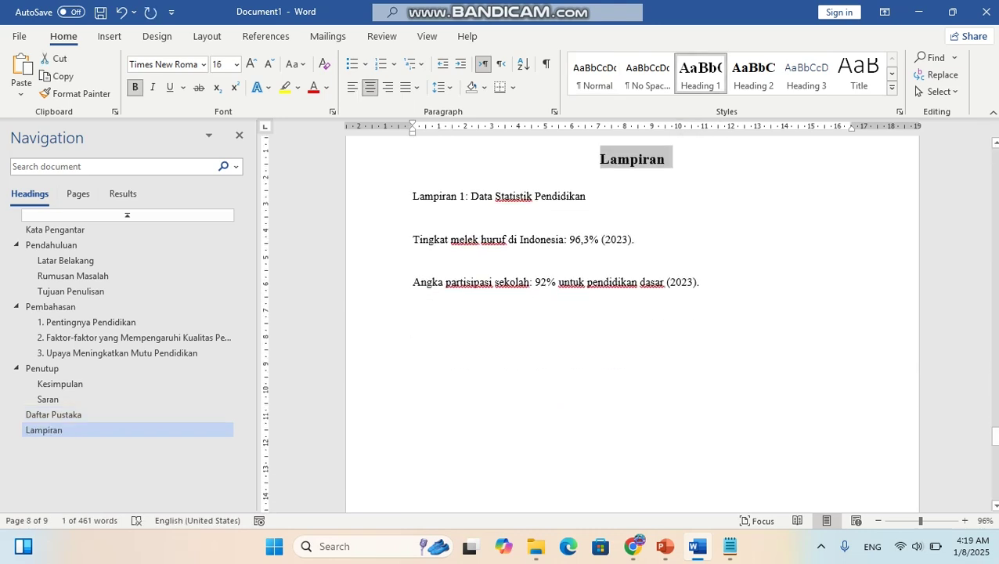
left_click_drag(413, 196, 467, 195)
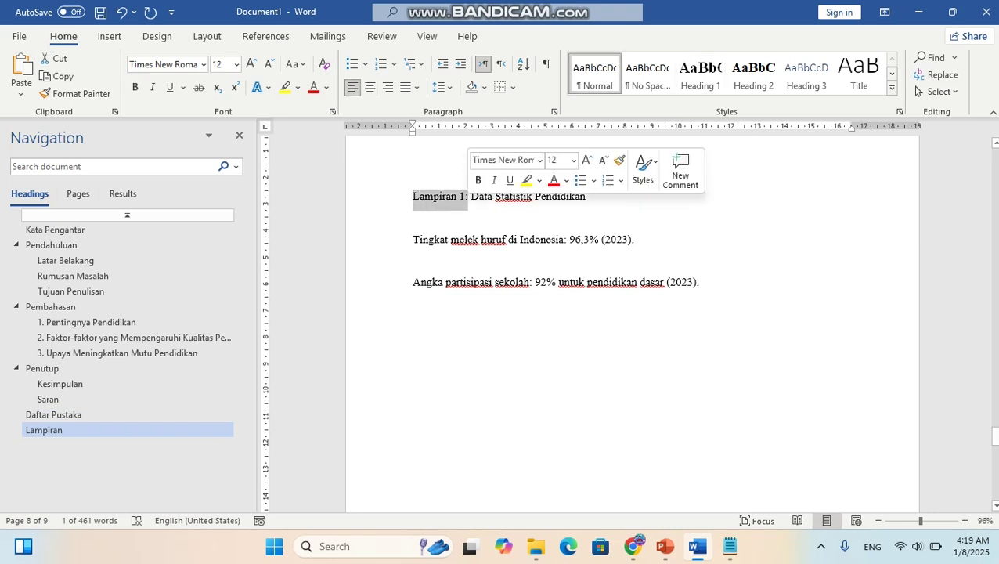
left_click(754, 76)
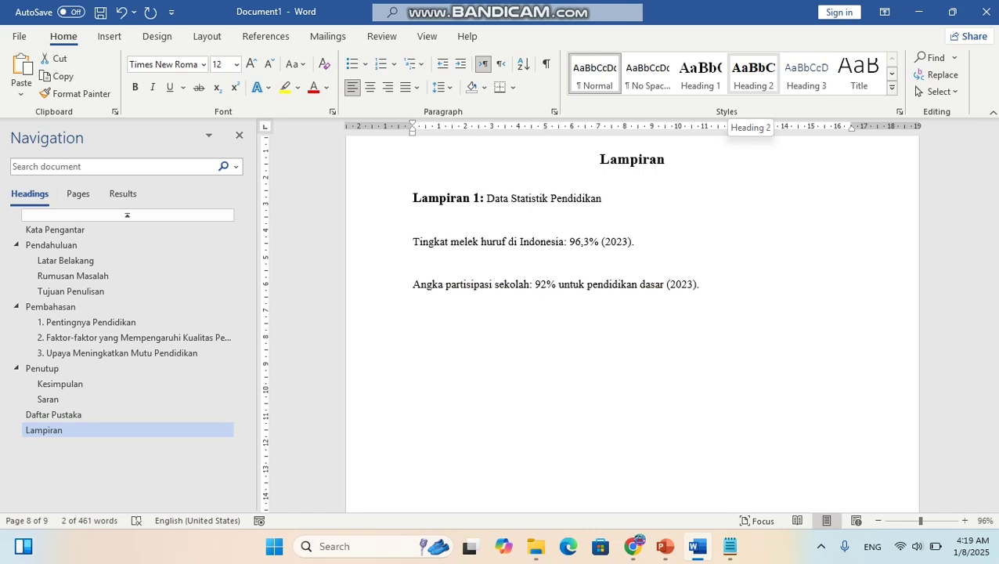
left_click(588, 196)
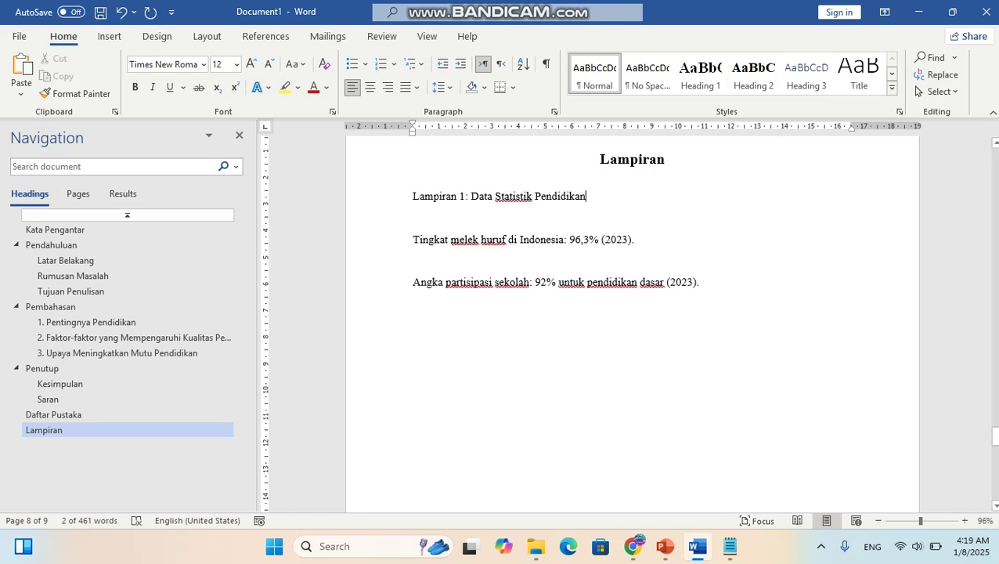
left_click_drag(588, 196, 412, 196)
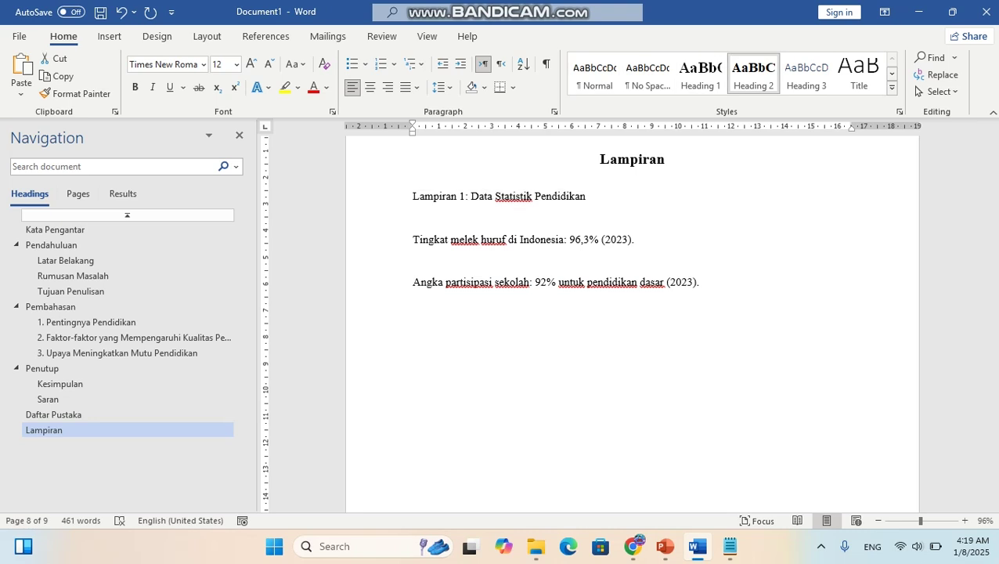
left_click(753, 76)
left_click(627, 313)
Step: Apply the Heading 2 style to the Lampiran 2: Foto atau Grafik line
scroll(627, 313, "down", 5)
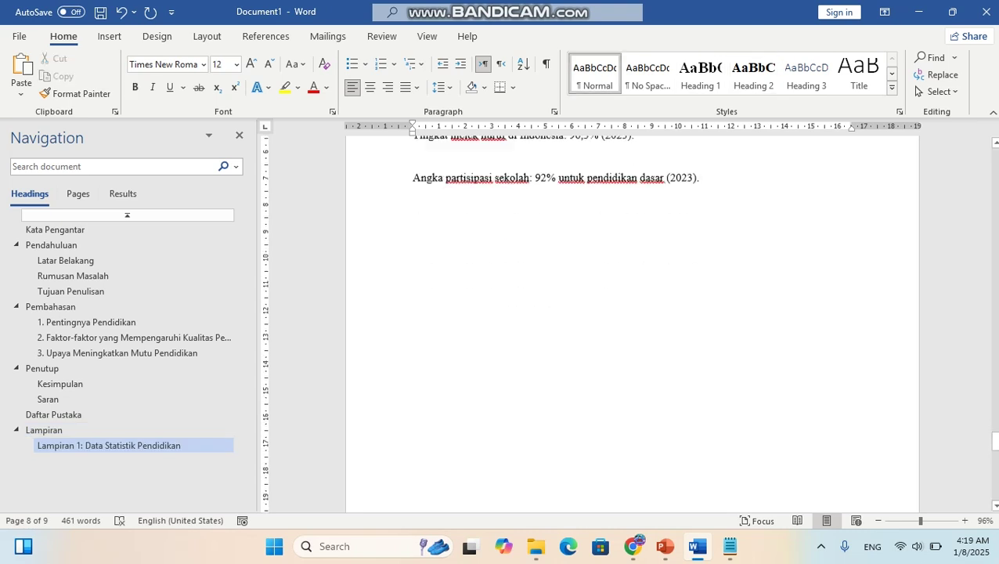
scroll(633, 321, "down", 5)
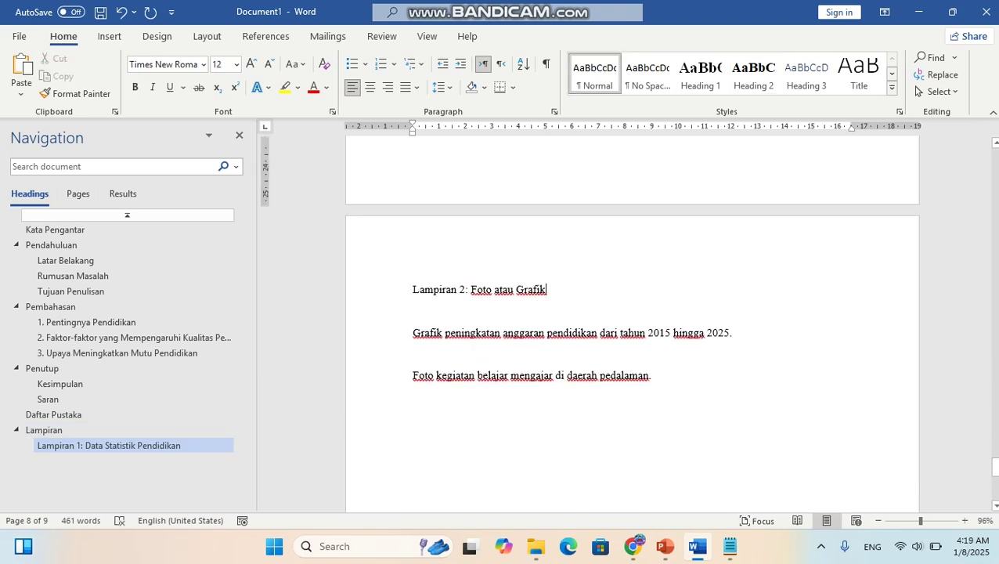
left_click_drag(547, 290, 413, 289)
left_click(753, 76)
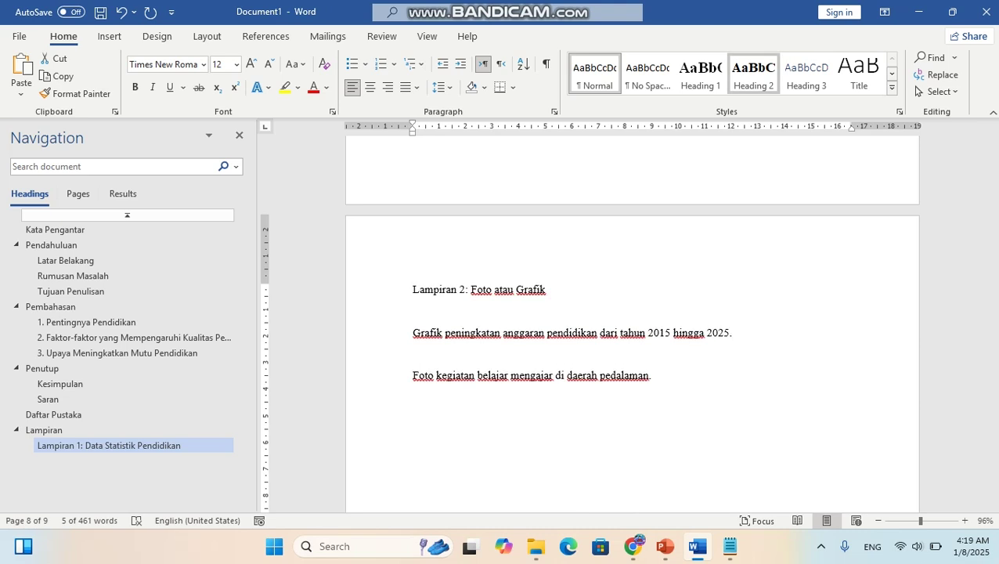
Step: Switch to the Struktur Makalah presentation in PowerPoint and review the Aturan Pembuatan Makalah rules on slide 18
left_click(585, 292)
scroll(632, 321, "up", 3)
scroll(632, 321, "up", 10)
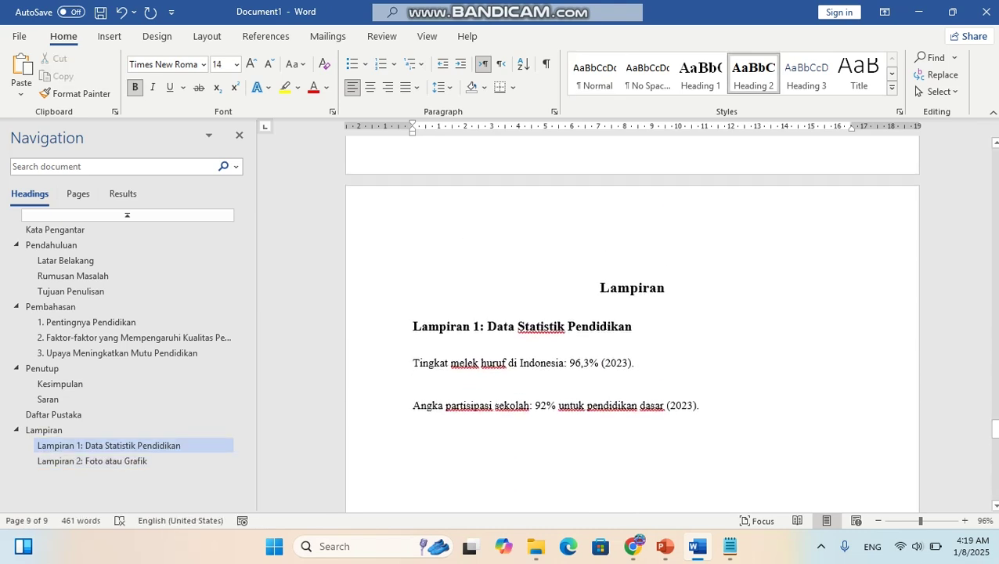
scroll(633, 322, "down", 2)
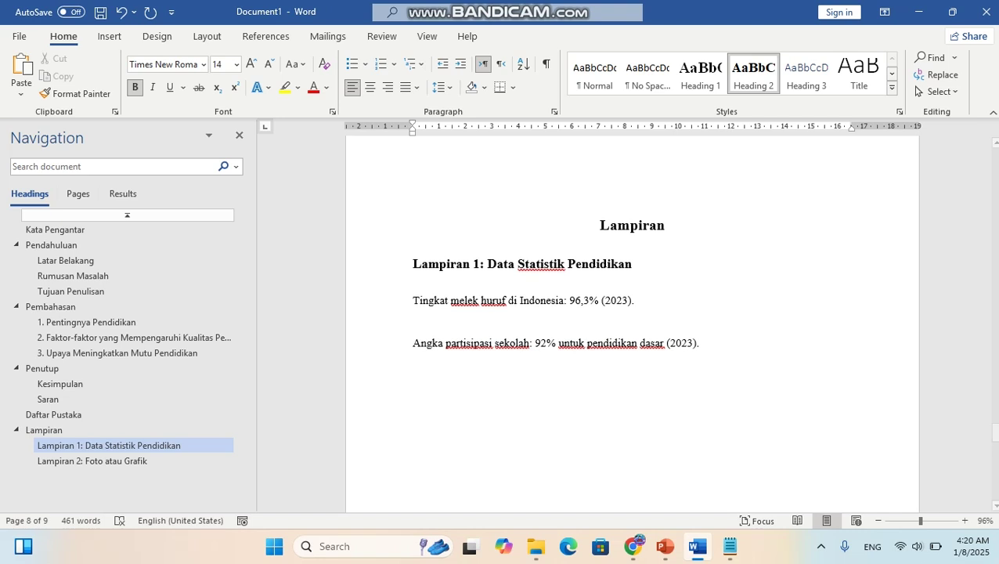
left_click(665, 546)
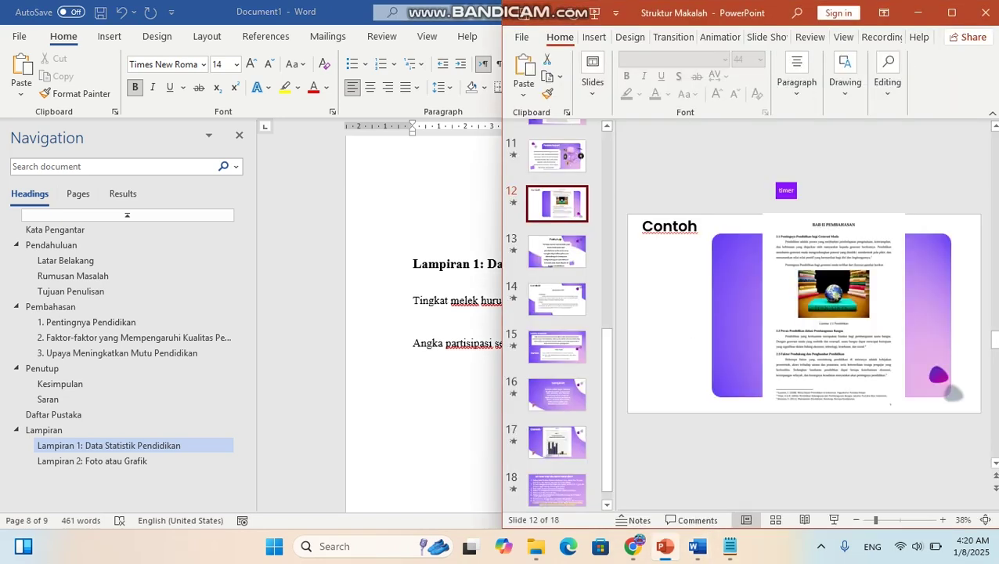
left_click_drag(607, 415, 607, 424)
left_click(557, 473)
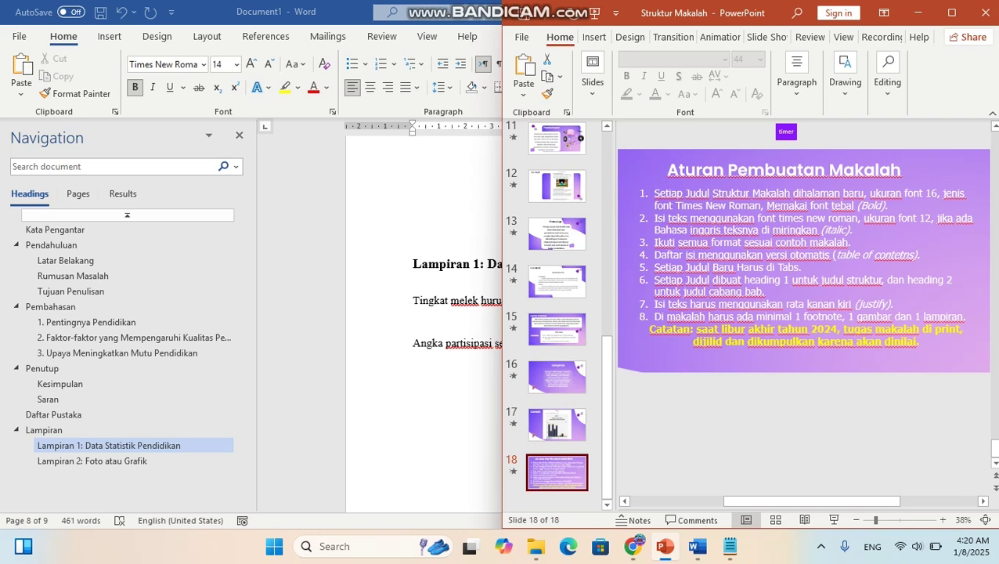
left_click(470, 329)
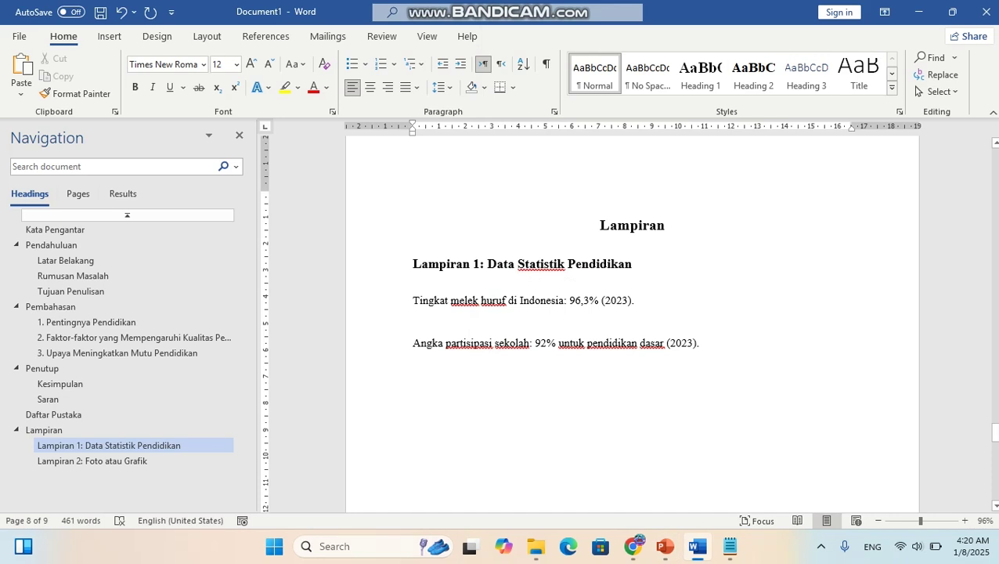
Step: Back in Word, copy the line "Foto kegiatan belajar mengajar di daerah pedalaman." under Lampiran 2
scroll(632, 321, "down", 10)
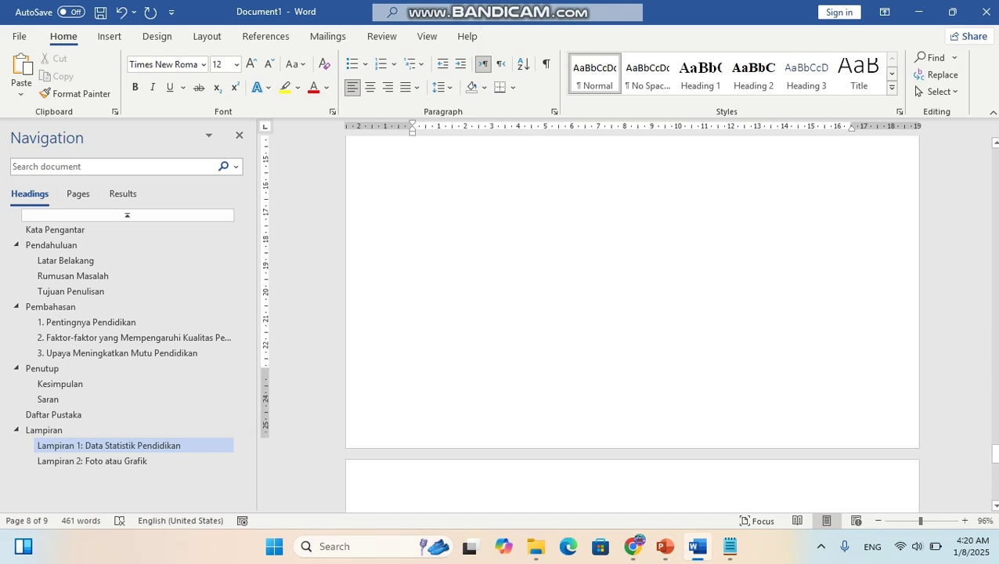
scroll(632, 321, "down", 2)
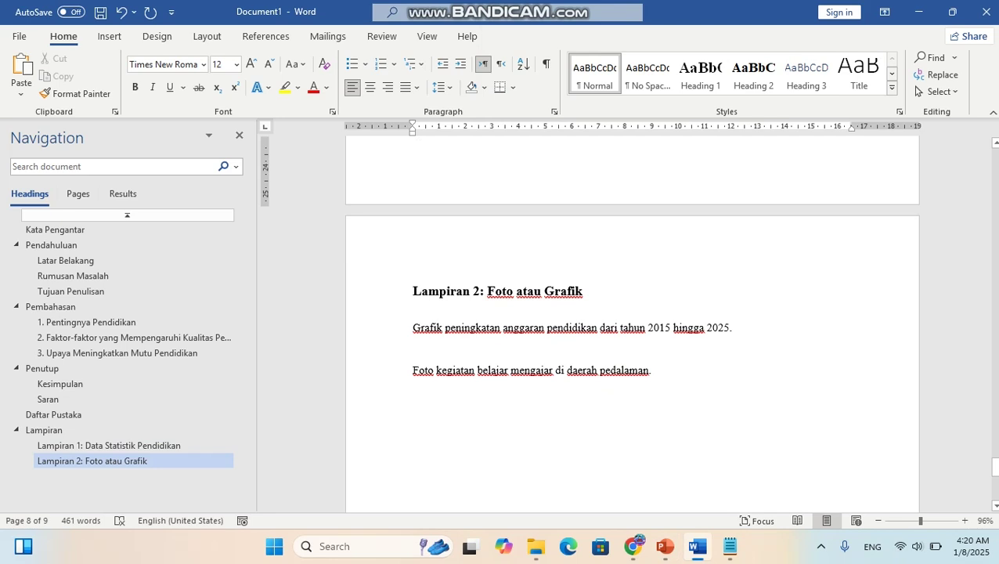
scroll(632, 322, "up", 13)
scroll(632, 321, "up", 4)
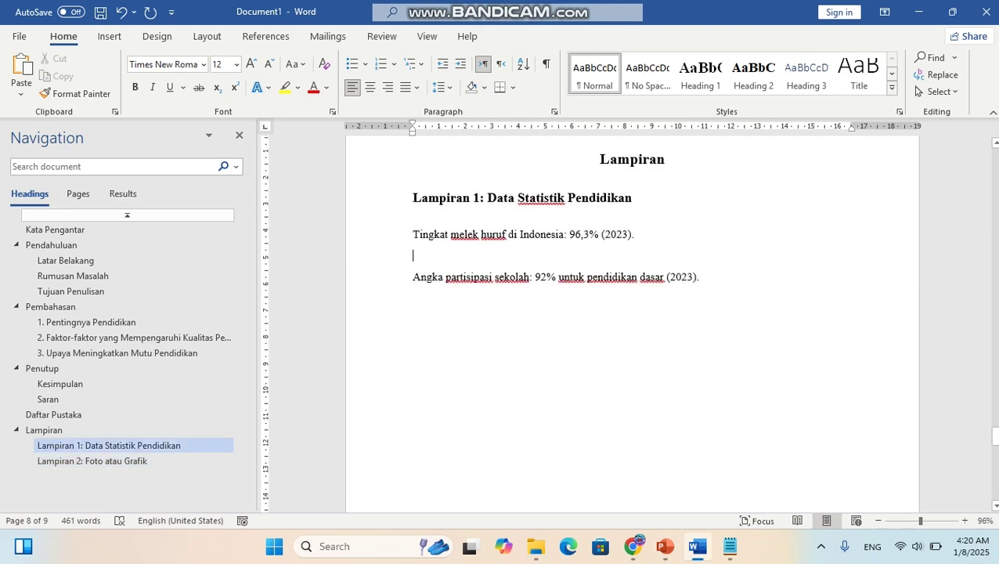
scroll(632, 321, "down", 8)
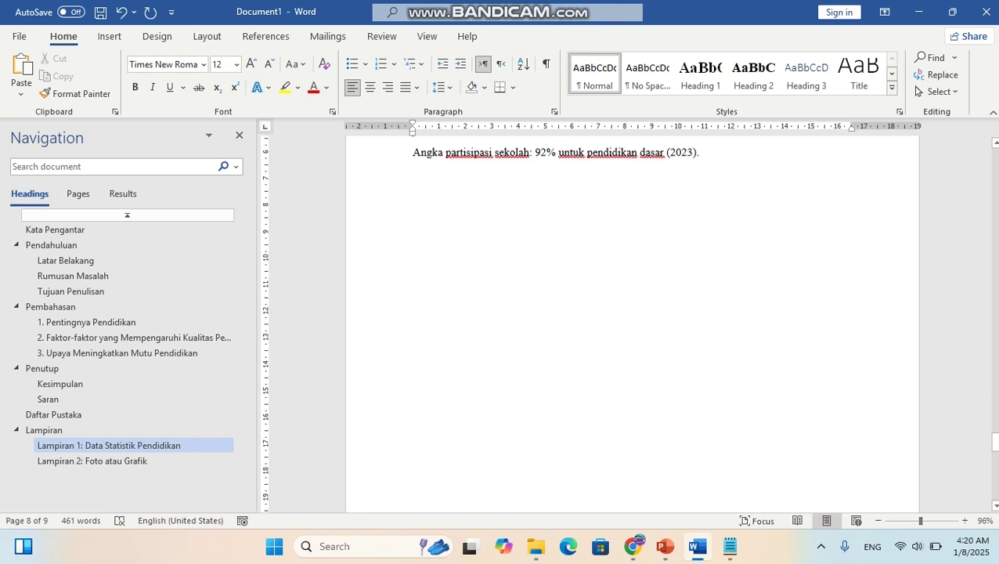
scroll(632, 321, "down", 6)
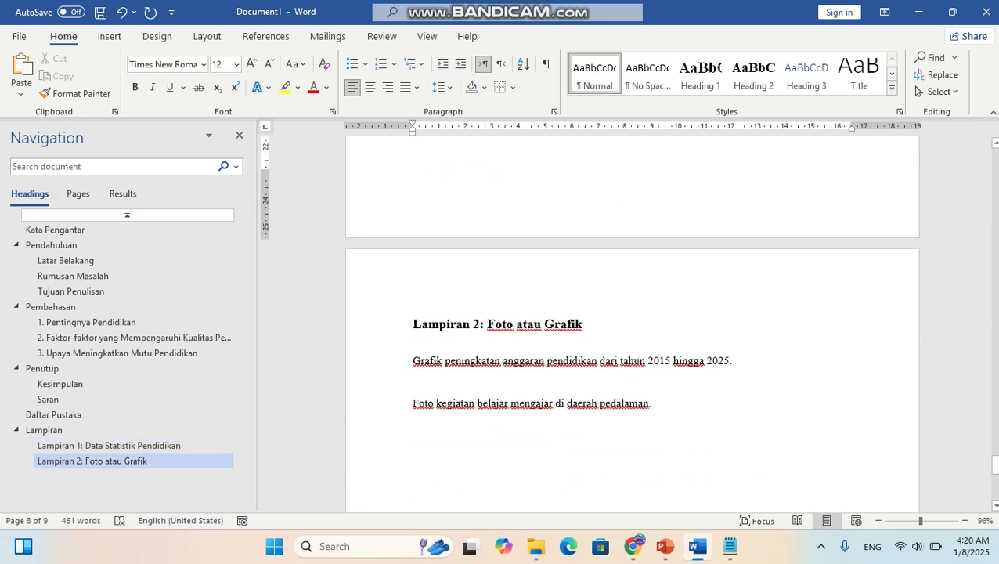
left_click_drag(412, 403, 655, 404)
key("ctrl+c")
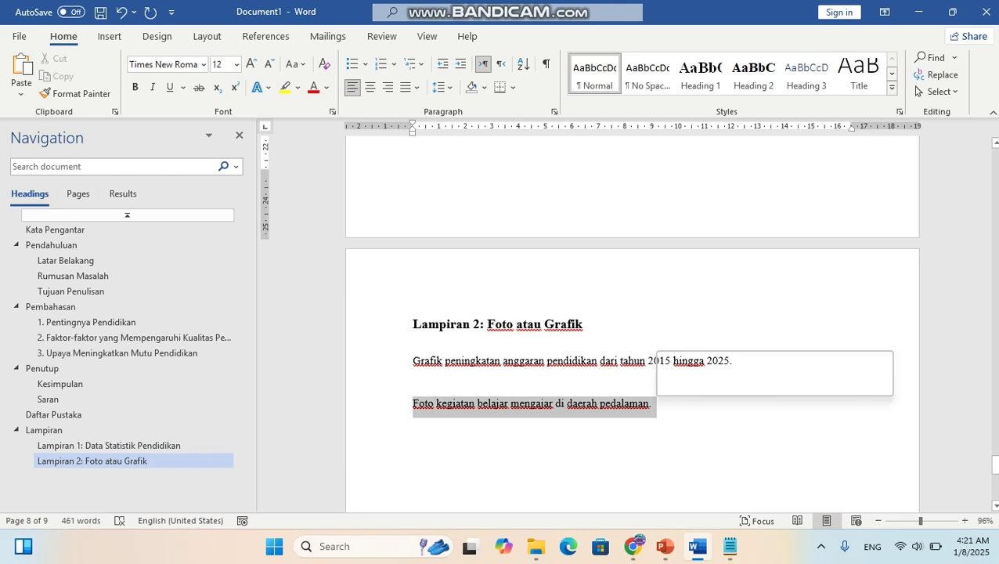
Step: Switch to Chrome and run a Yahoo image search in a new tab for the copied phrase "Foto kegiatan belajar mengajar di daerah pedalaman."
left_click(632, 546)
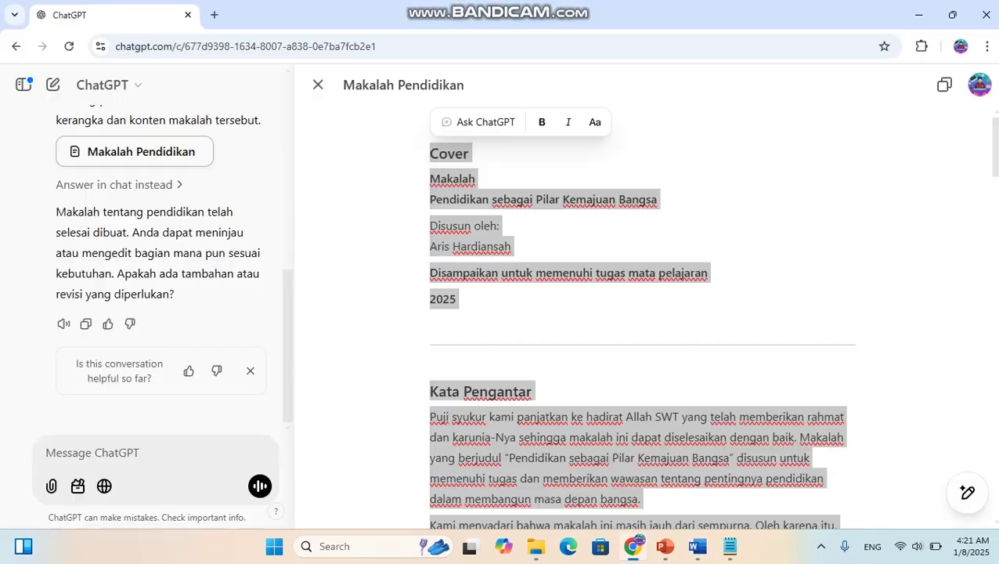
key("ctrl+t")
type("g")
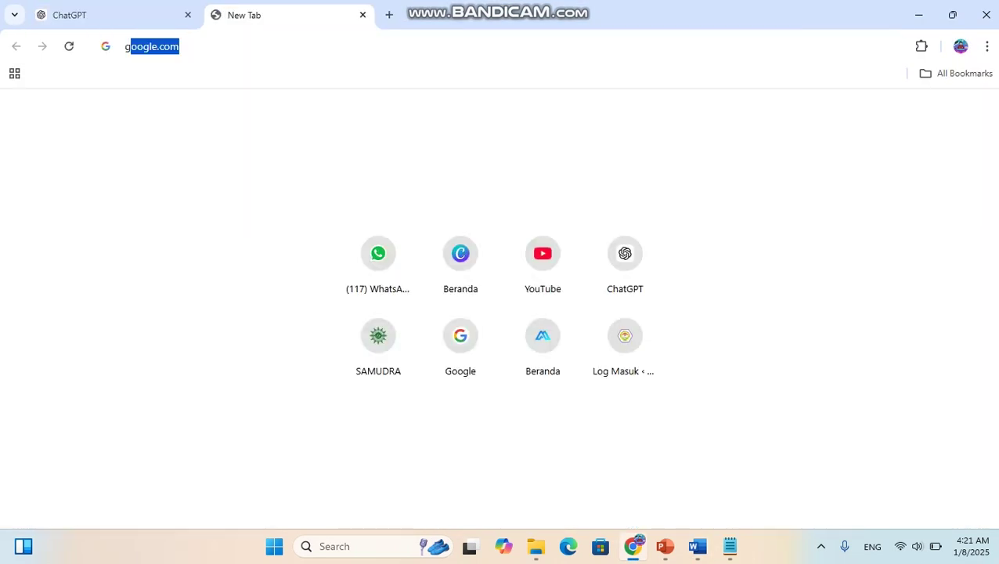
left_click(245, 108)
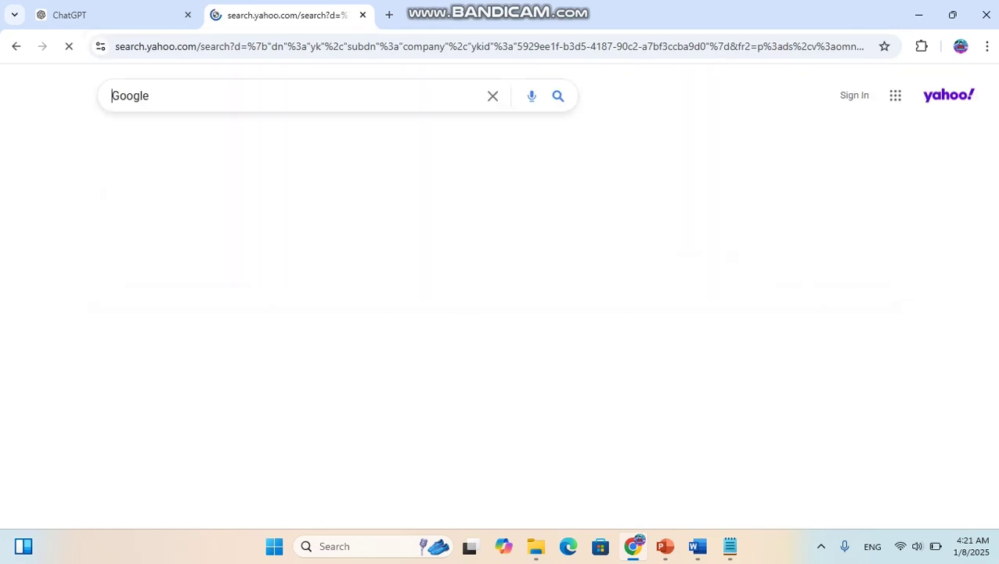
left_click(149, 96)
key("ctrl+a")
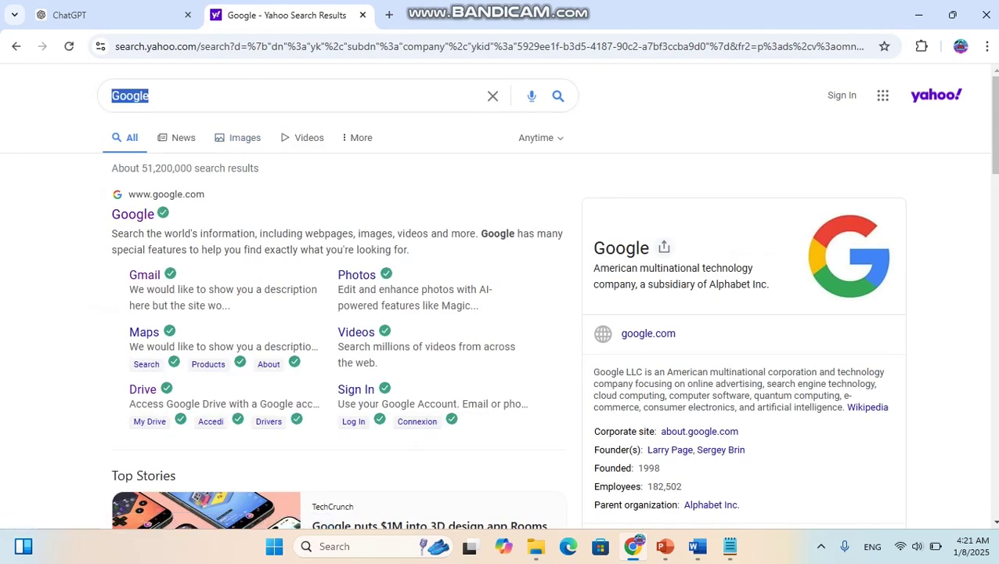
key("ctrl+v")
key("Return")
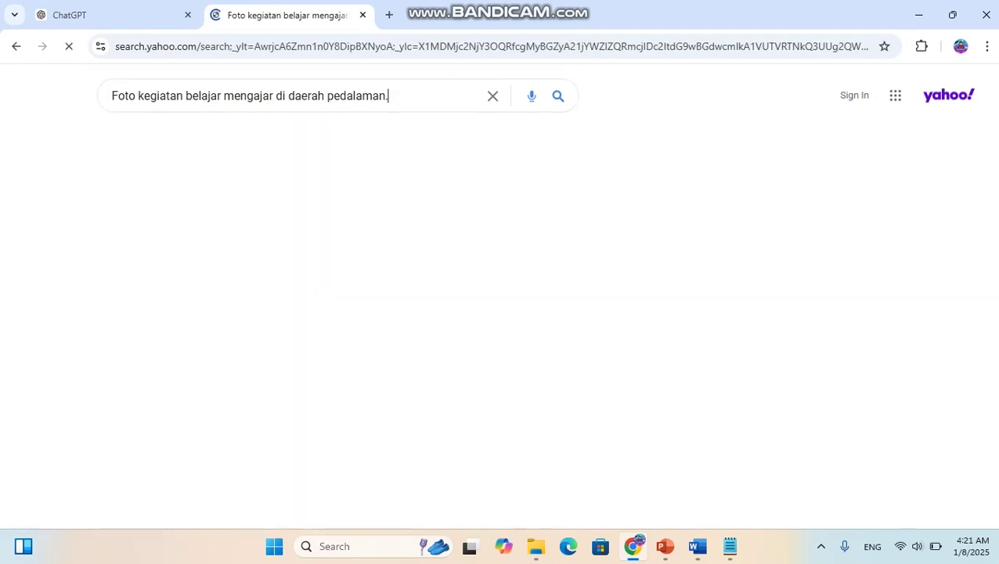
left_click(249, 137)
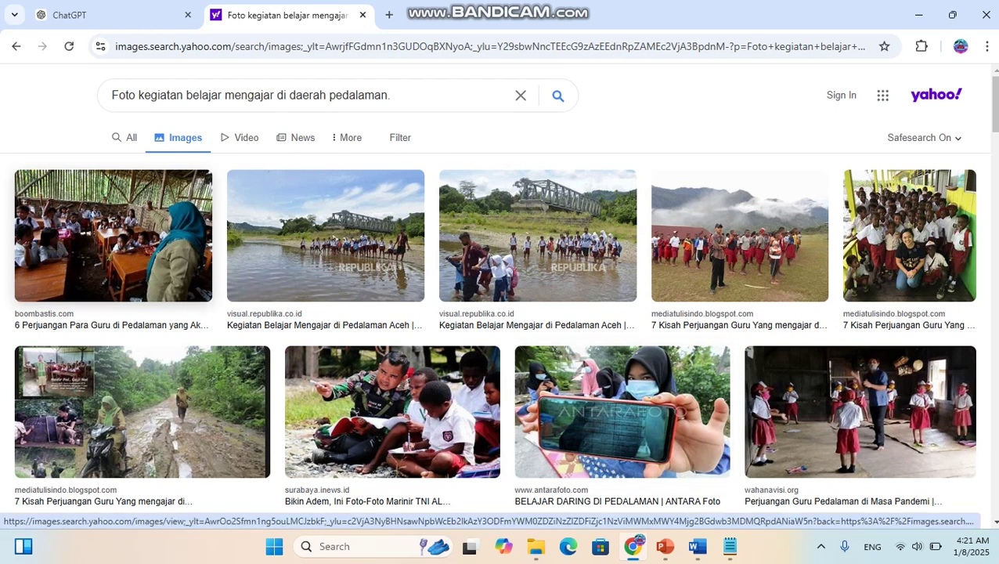
Step: Save the first classroom photo in the image results to Downloads as the JPEG file th
left_click(113, 235)
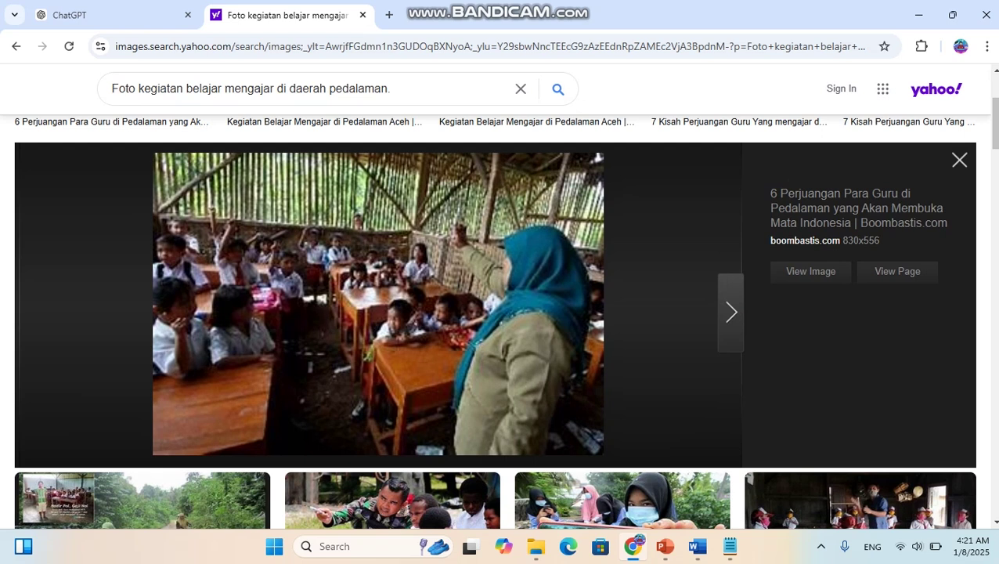
right_click(276, 224)
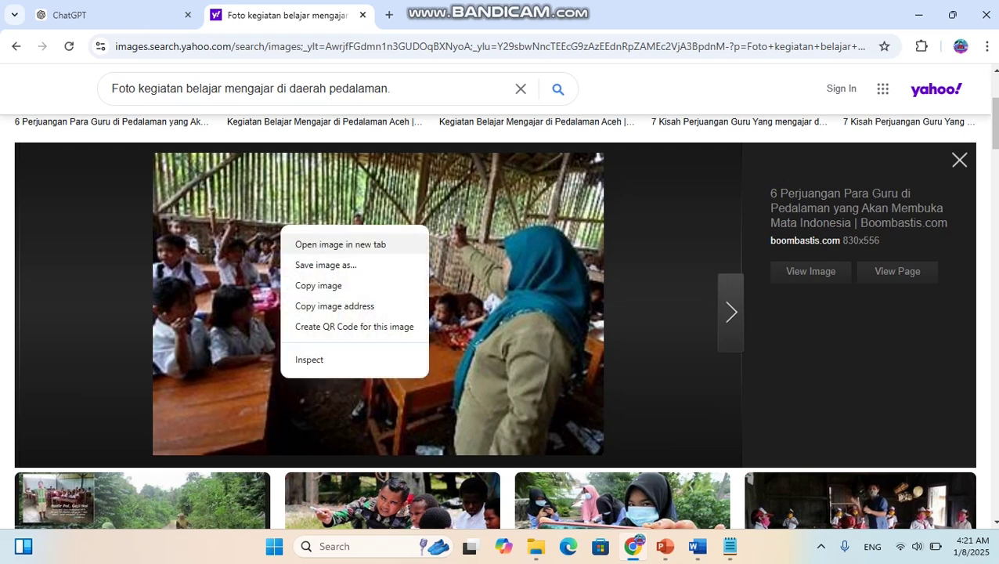
left_click(314, 263)
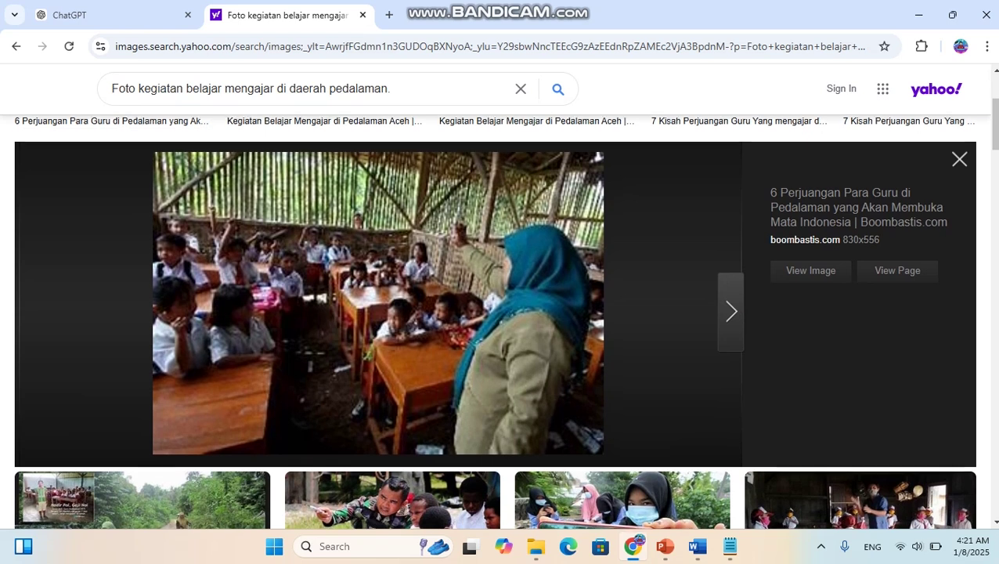
scroll(392, 313, "down", 3)
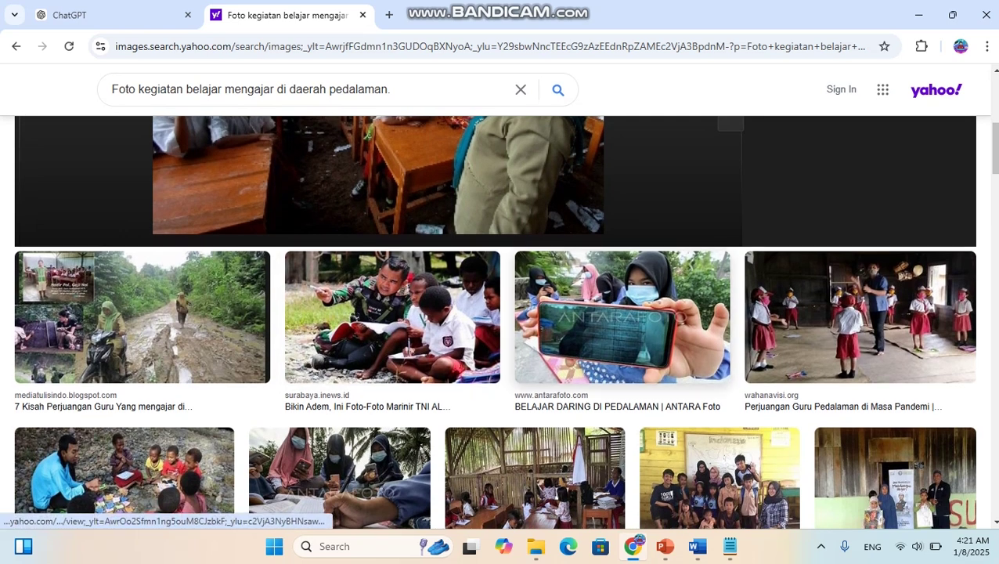
scroll(564, 328, "down", 2)
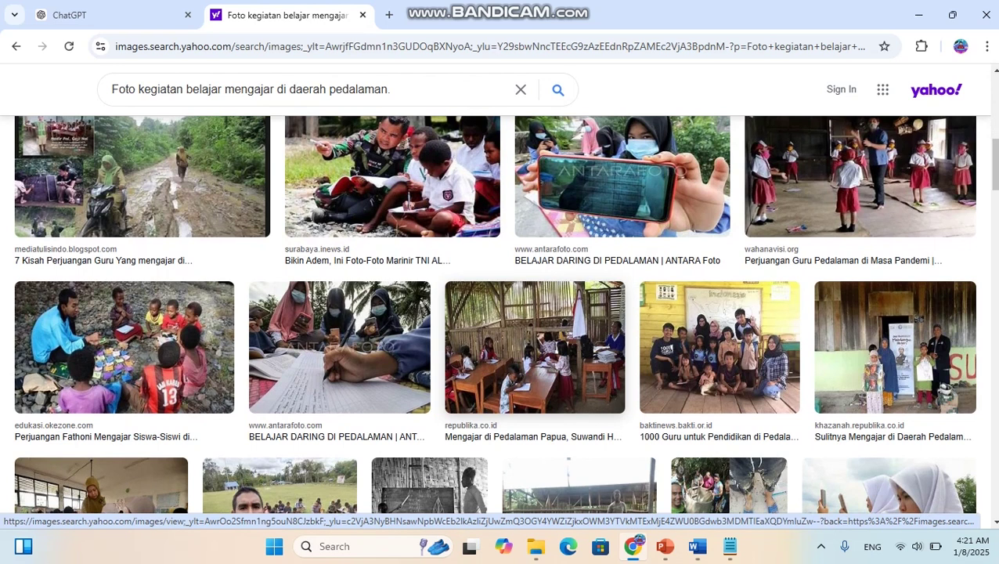
scroll(500, 313, "down", 4)
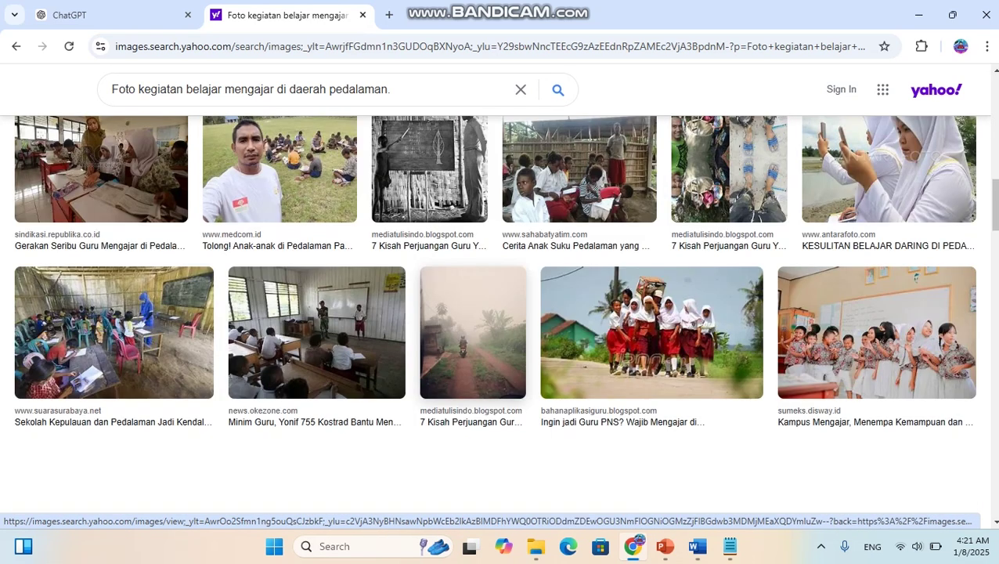
scroll(499, 313, "down", 1)
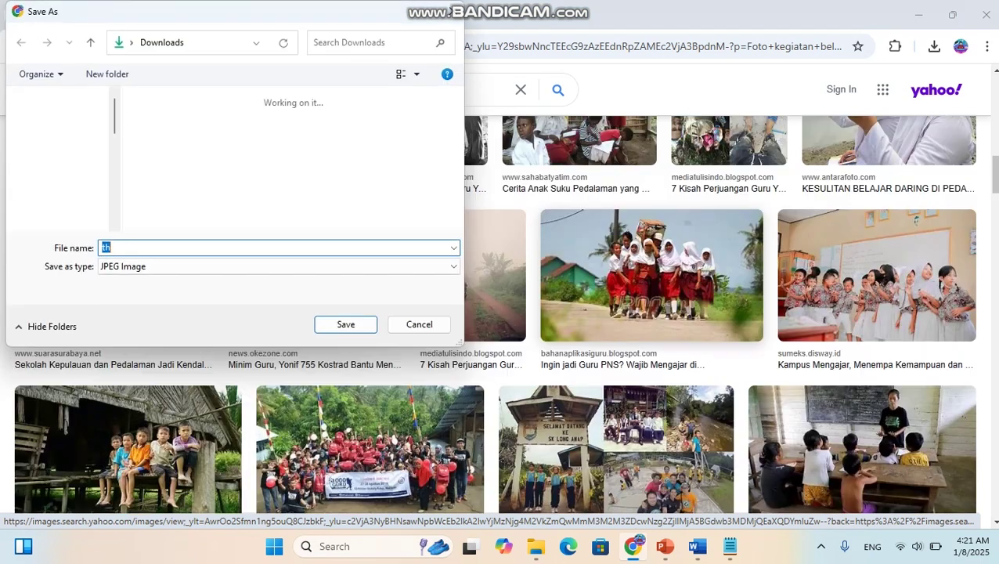
left_click(346, 324)
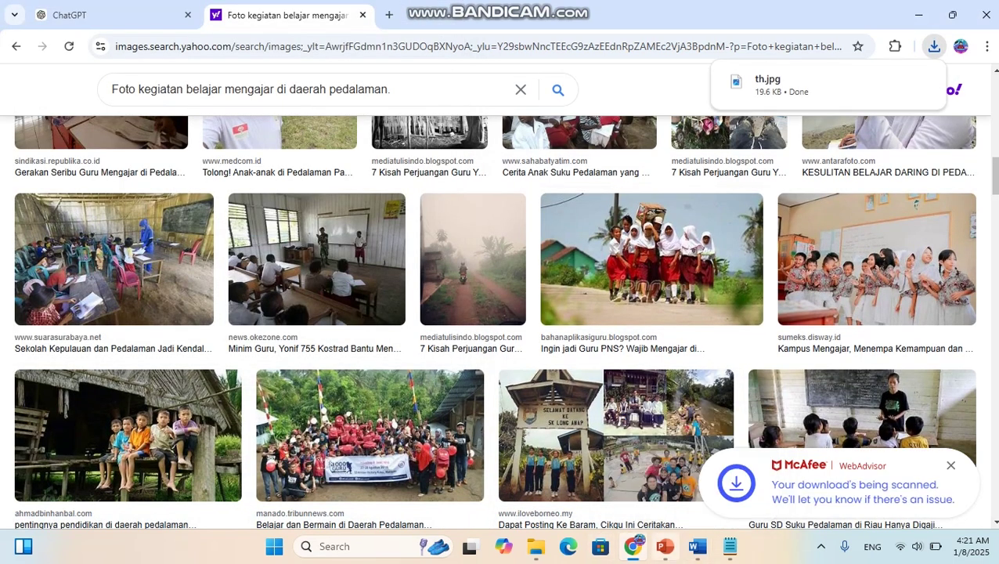
Step: Switch to Word and insert the picture th from Downloads on a new line above the "Foto kegiatan belajar mengajar" line in Lampiran 2
left_click(698, 546)
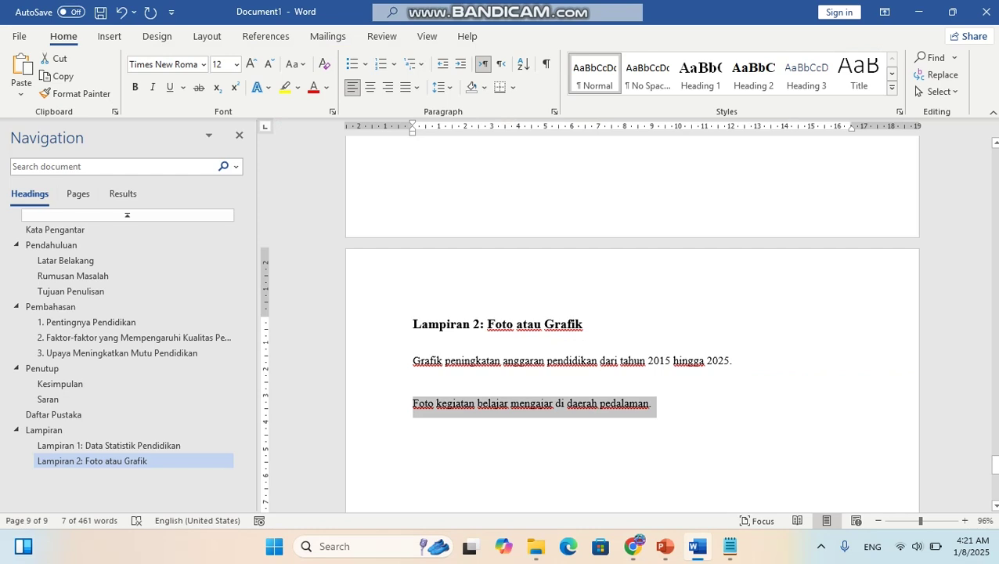
left_click(414, 383)
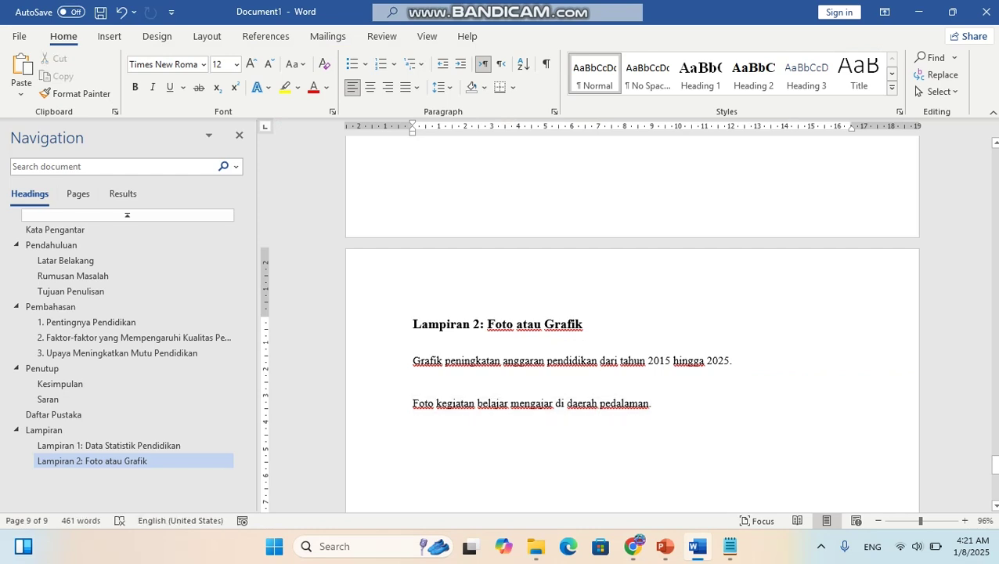
key("Return")
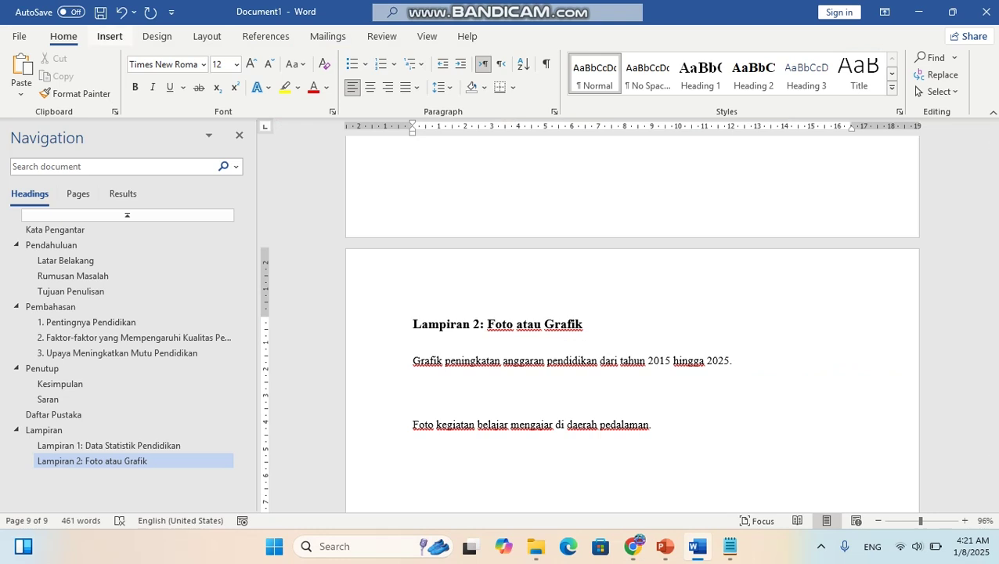
left_click(110, 36)
left_click(150, 74)
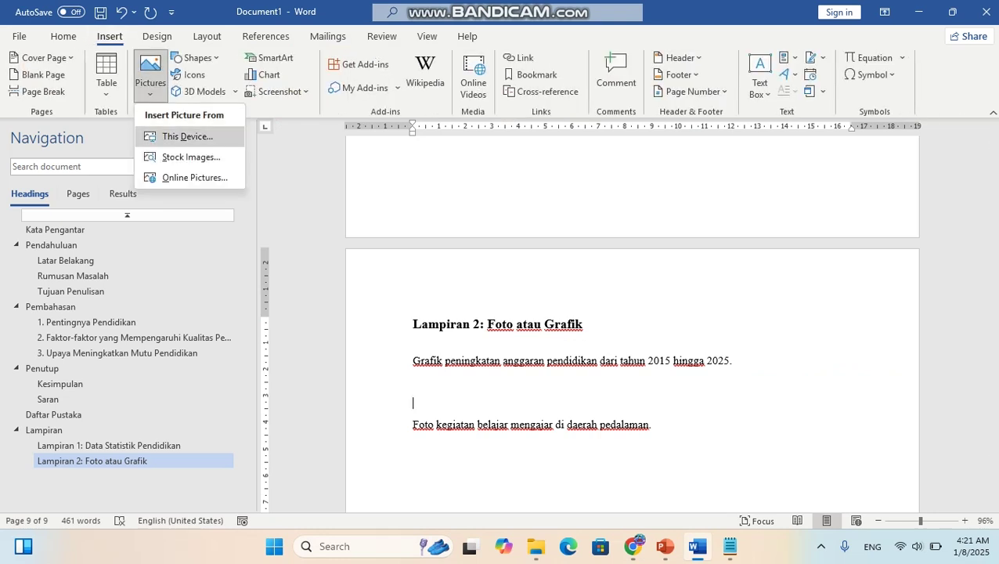
left_click(187, 137)
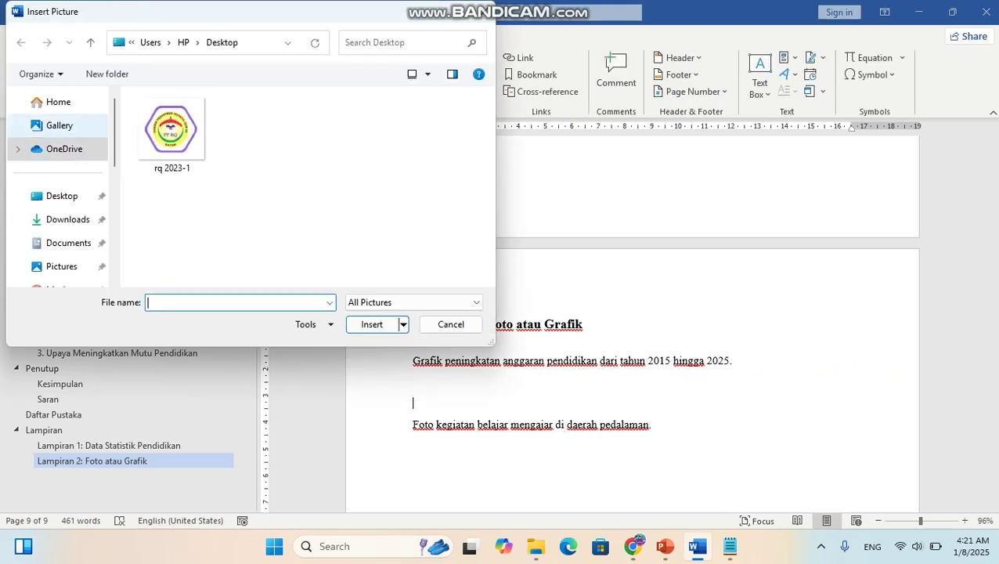
left_click(68, 220)
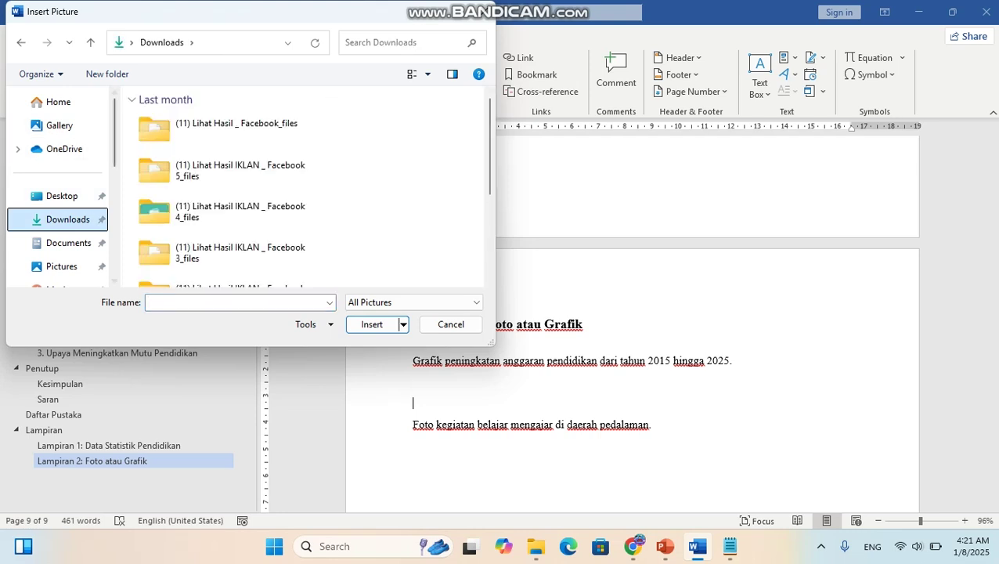
left_click(225, 130)
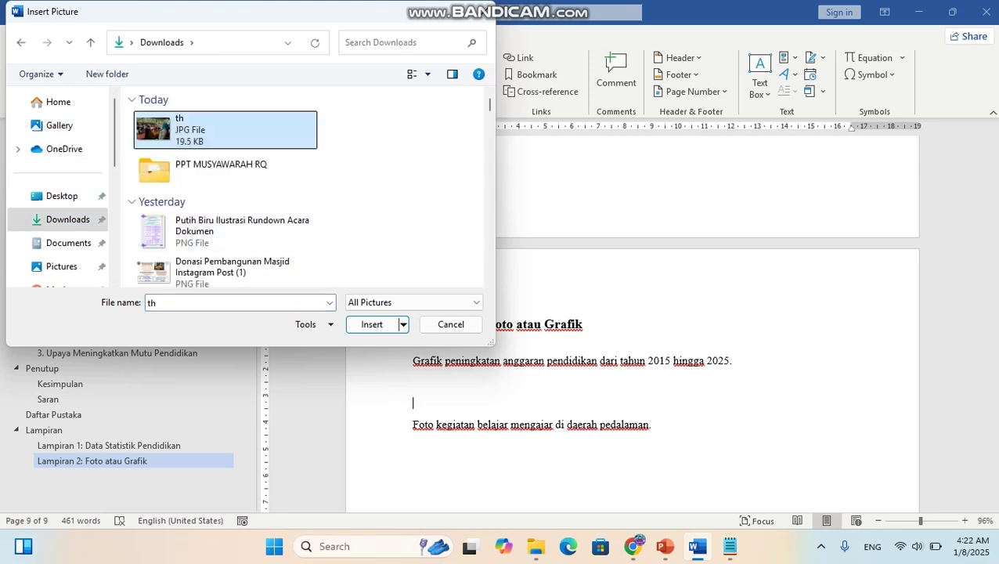
left_click(372, 324)
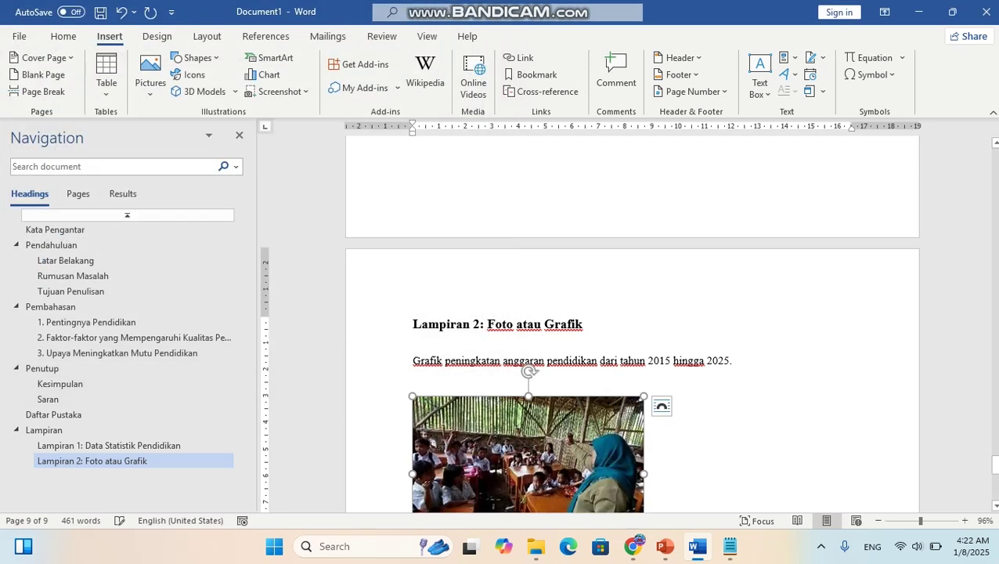
Step: Enlarge the classroom photo to about 13 cm wide and center it on the page
left_click_drag(644, 387, 757, 463)
left_click(63, 37)
left_click(369, 88)
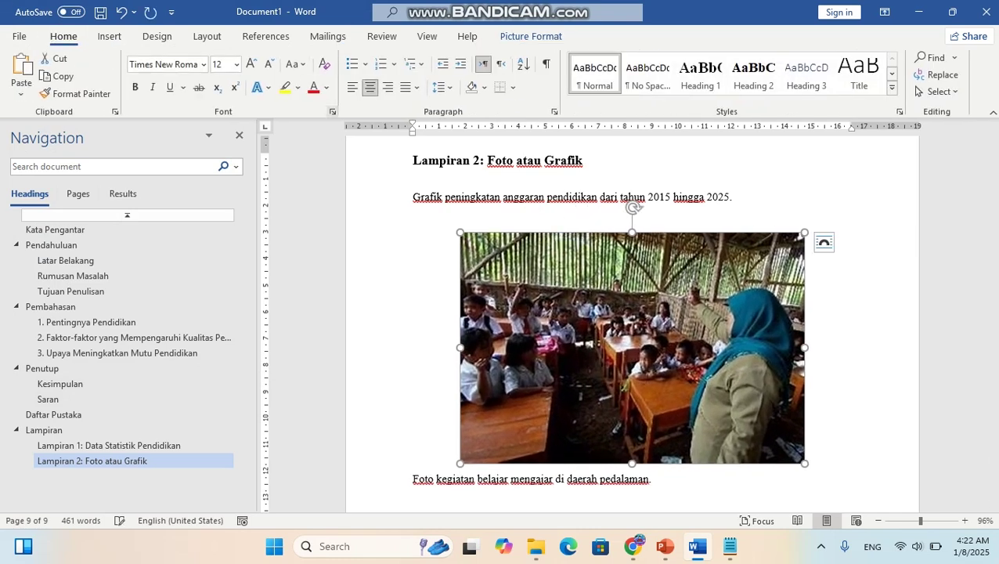
Step: Center the "Foto kegiatan belajar mengajar di daerah pedalaman." caption line below the classroom photo
left_click_drag(413, 479, 655, 479)
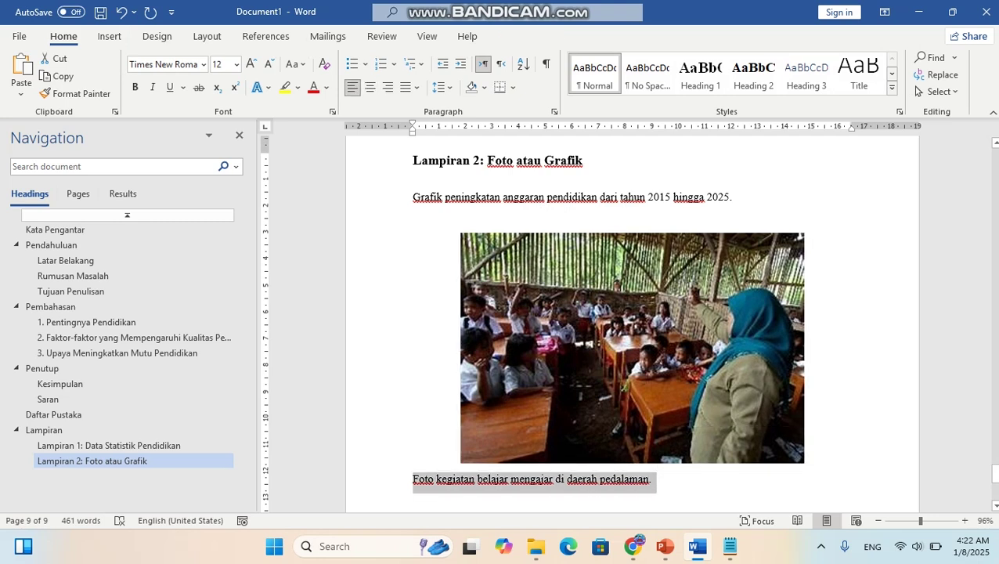
key("ctrl+e")
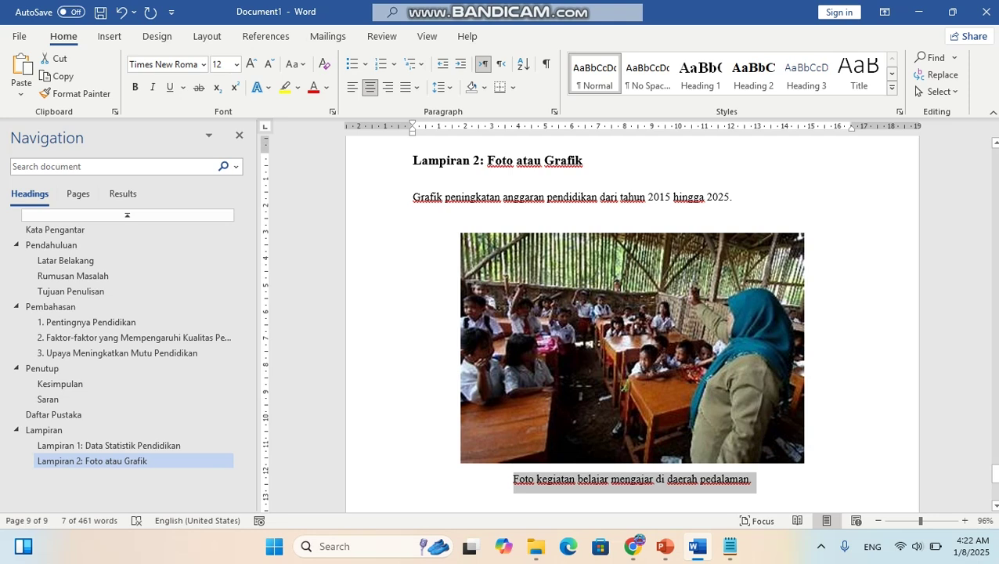
left_click(752, 479)
Step: Switch to PowerPoint and read the "Aturan Pembuatan Makalah" slide for the paper's requirements
scroll(633, 324, "up", 5)
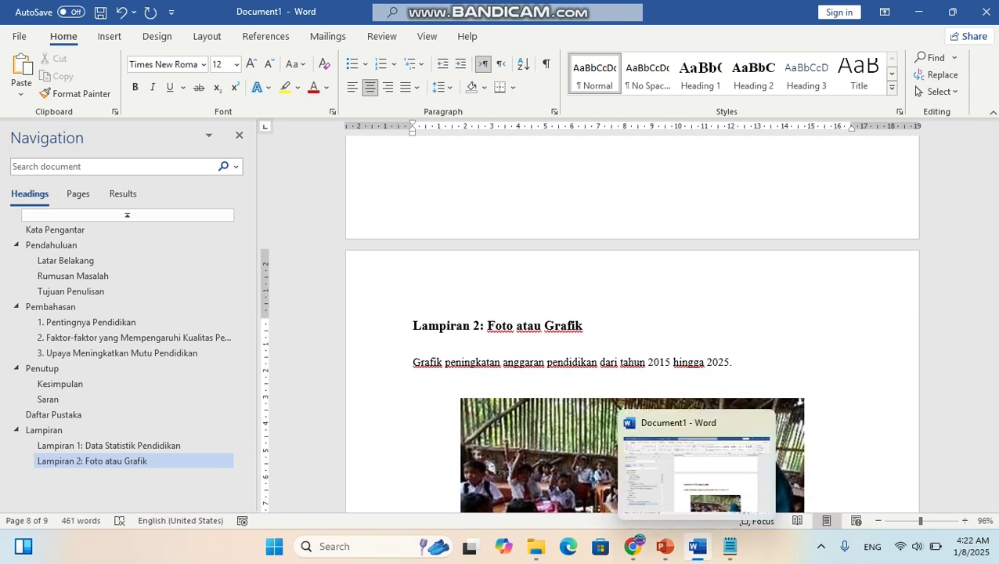
mouse_move(665, 546)
left_click(665, 466)
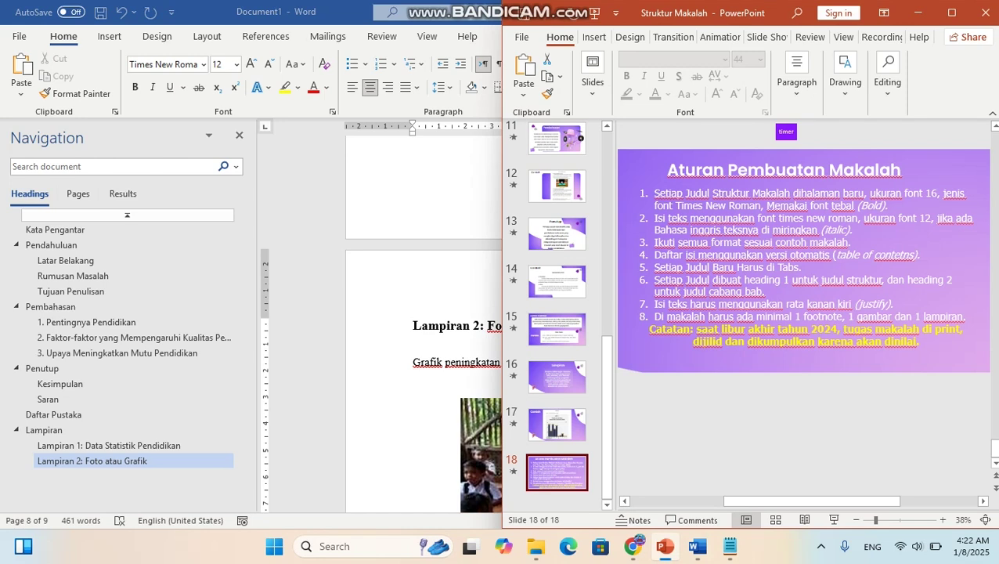
Step: Switch to Word and review the paper's Lampiran, Daftar Pustaka, Pembahasan and Penutup sections against the rules
mouse_move(698, 546)
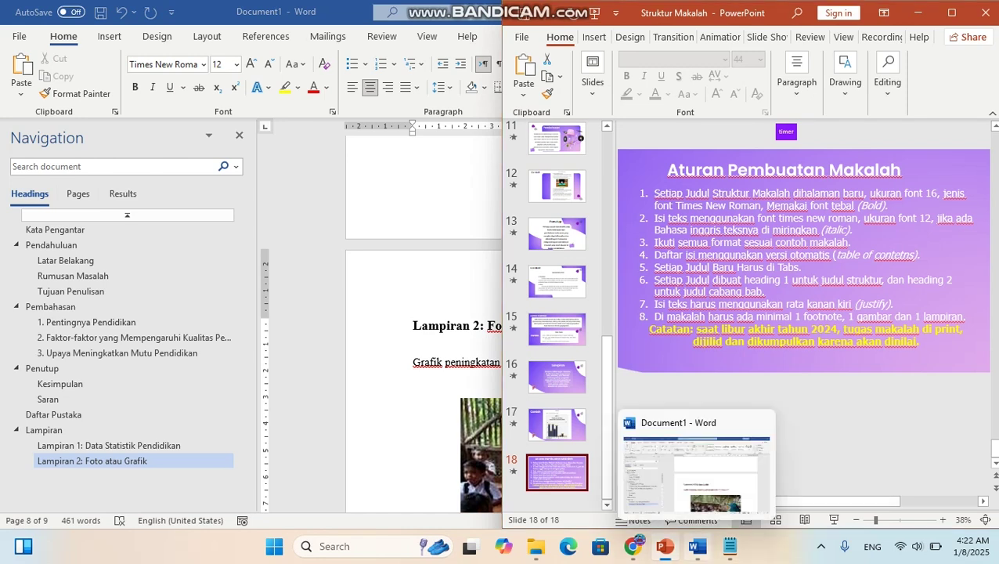
left_click(689, 501)
scroll(632, 321, "up", 15)
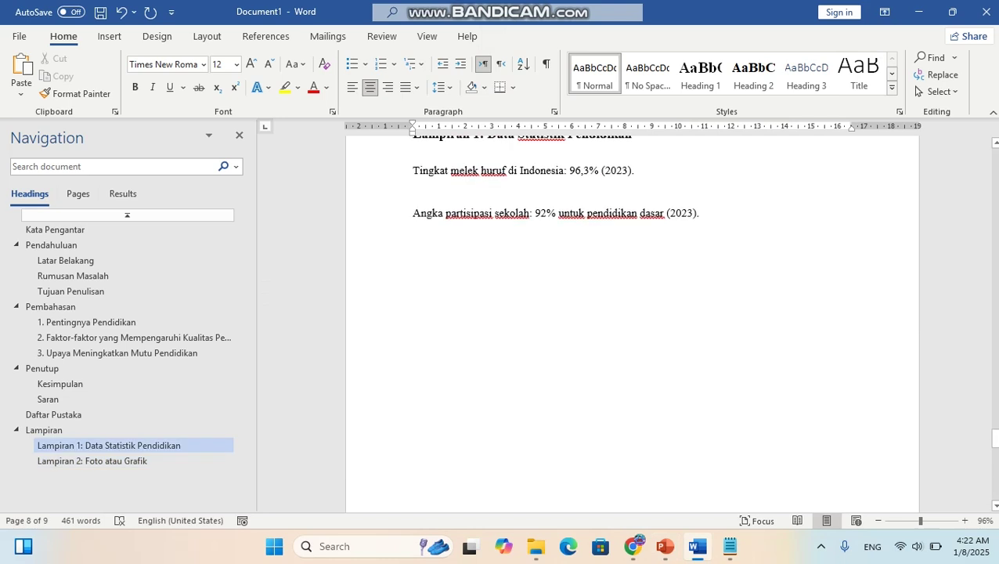
scroll(632, 321, "up", 10)
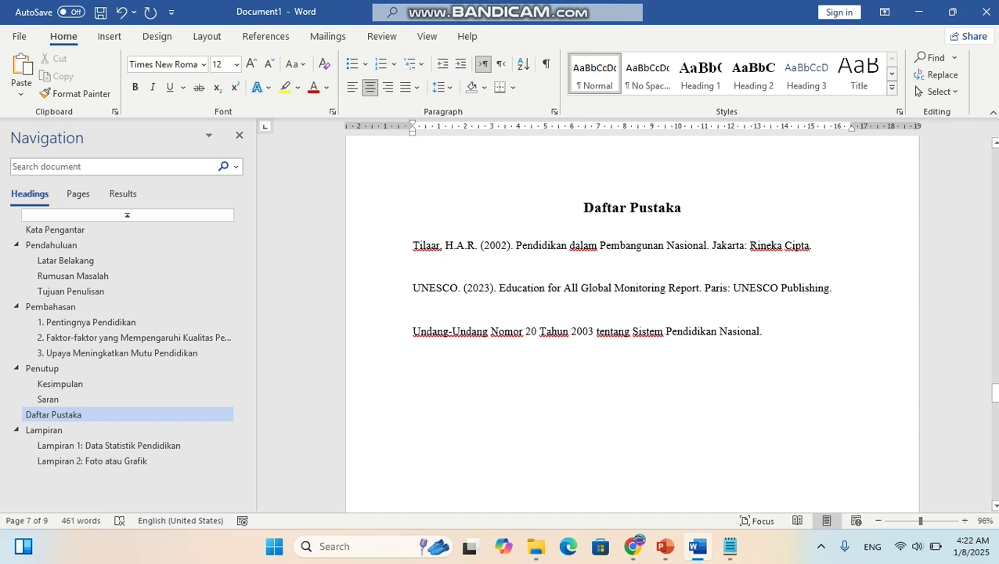
left_click(87, 322)
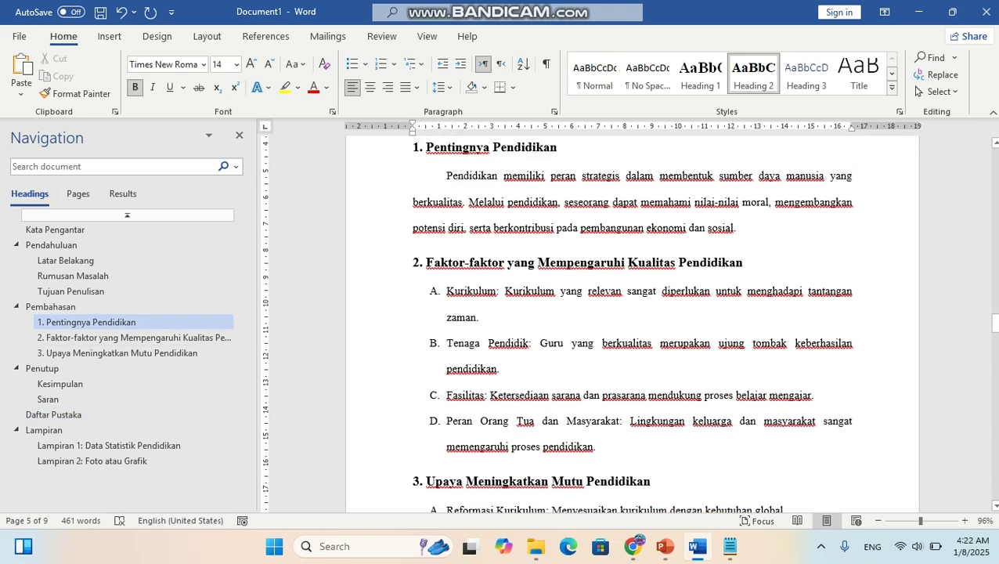
scroll(626, 380, "down", 6)
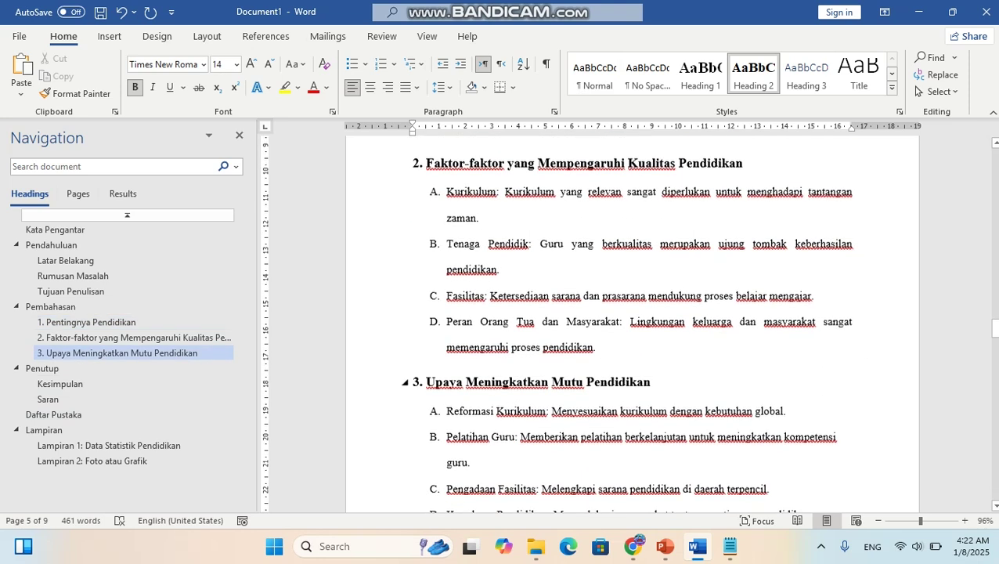
scroll(627, 321, "down", 8)
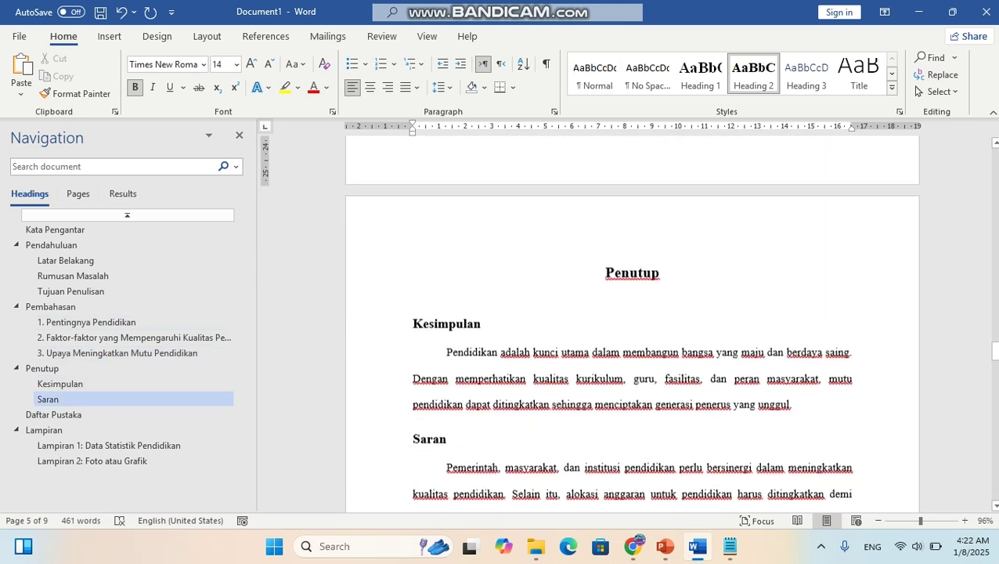
scroll(627, 321, "down", 4)
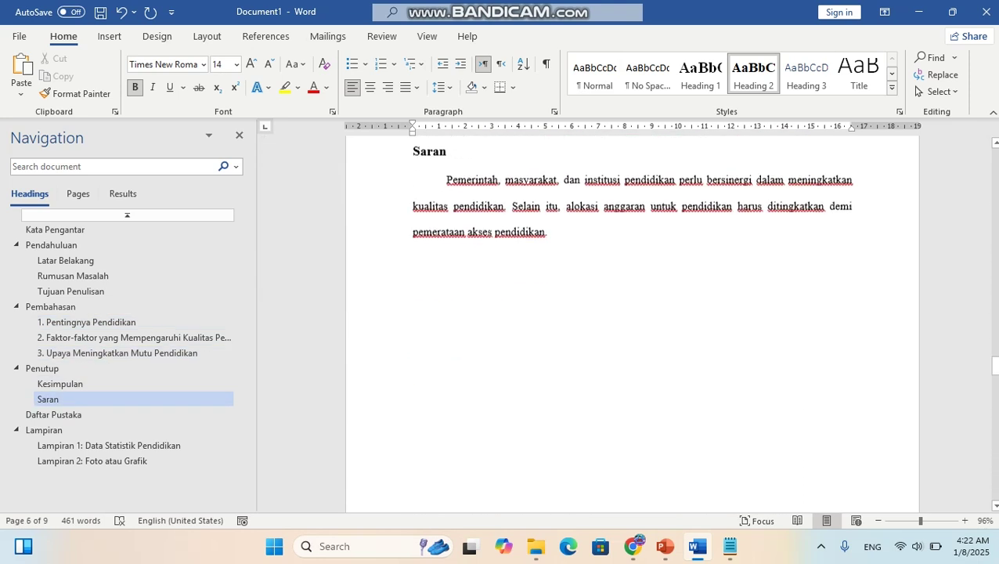
Step: Switch to Chrome and look through the Makalah Pendidikan document in ChatGPT down to its Lampiran section for footnotes
left_click(633, 546)
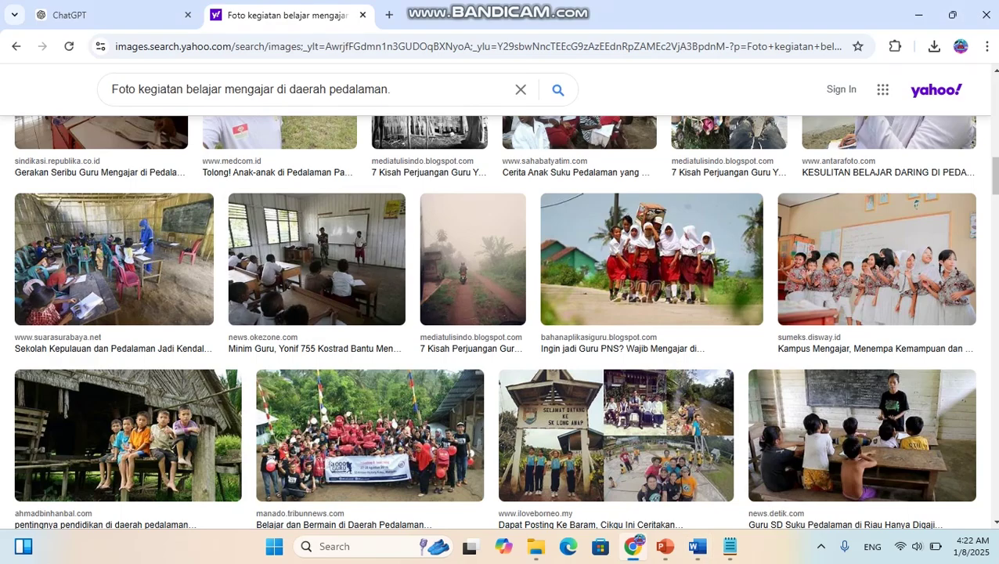
left_click(110, 15)
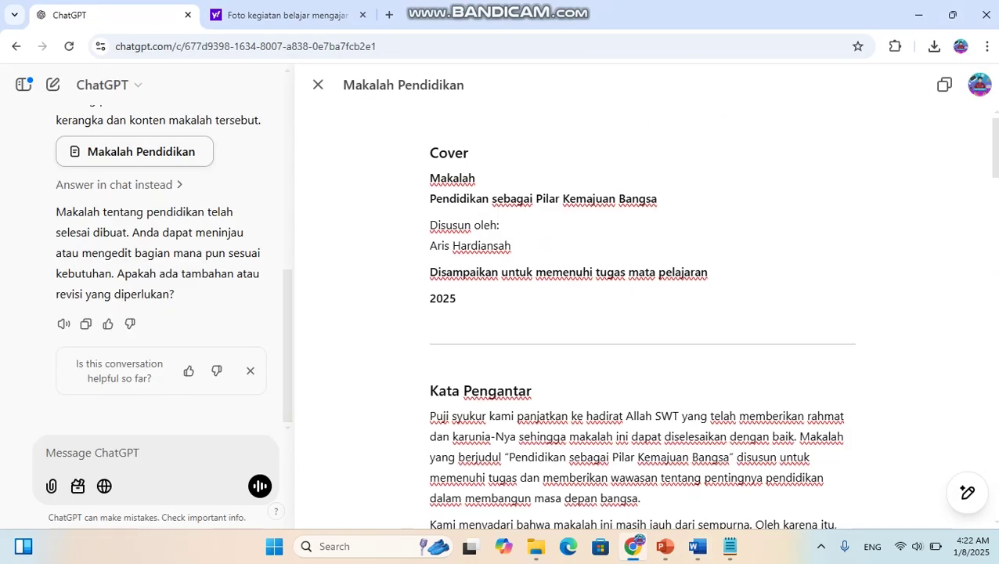
scroll(640, 329, "down", 6)
scroll(642, 313, "down", 4)
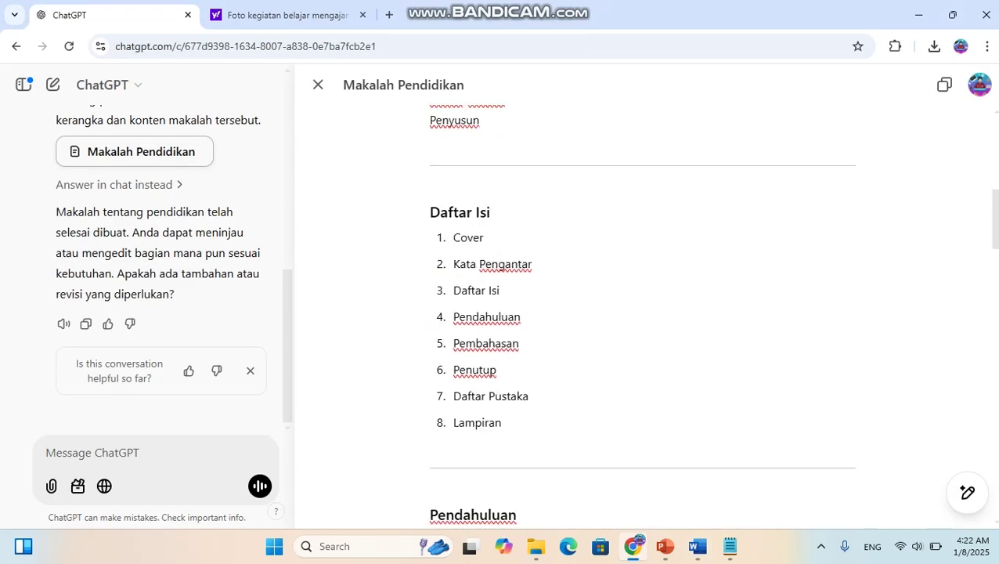
scroll(730, 366, "down", 15)
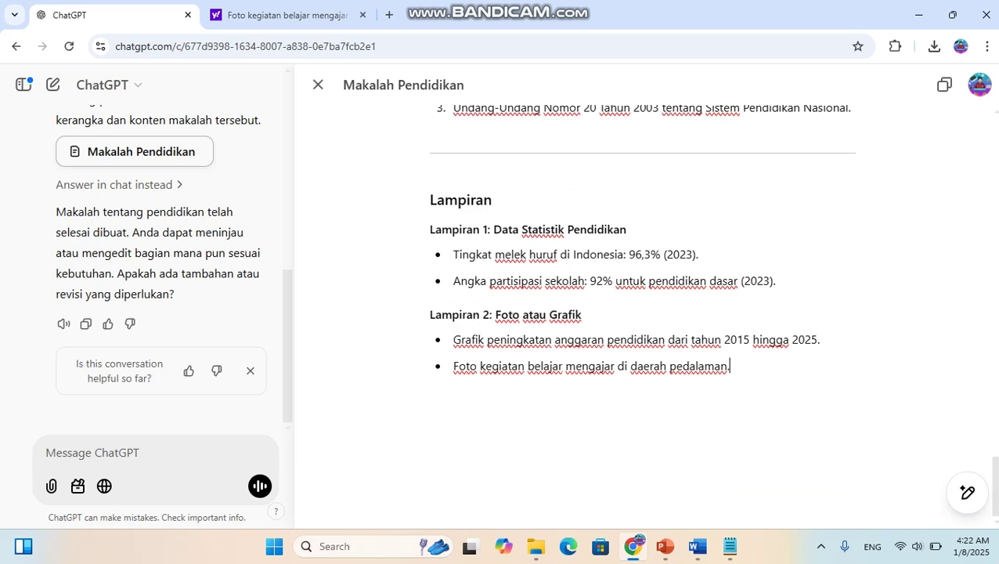
mouse_move(968, 493)
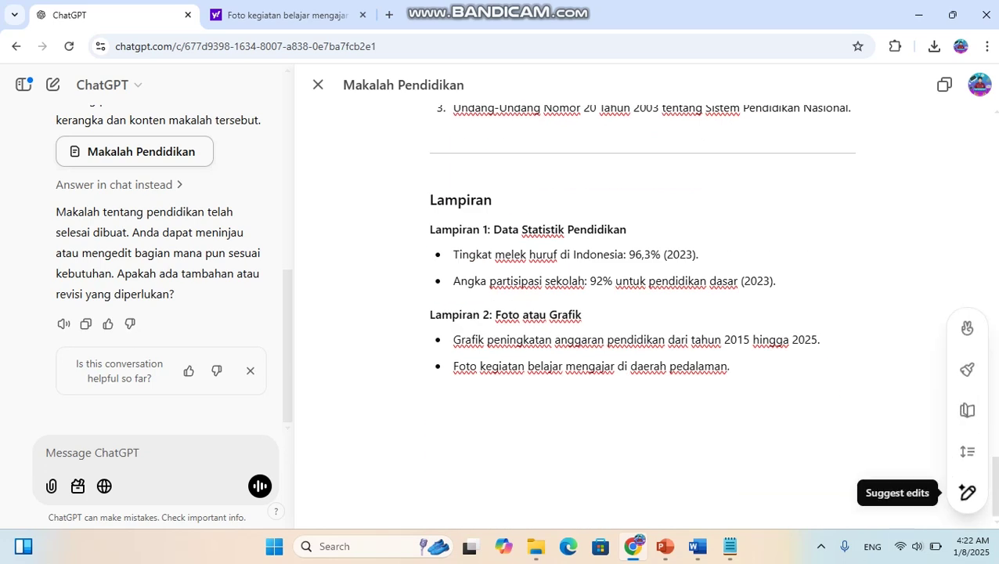
left_click(968, 492)
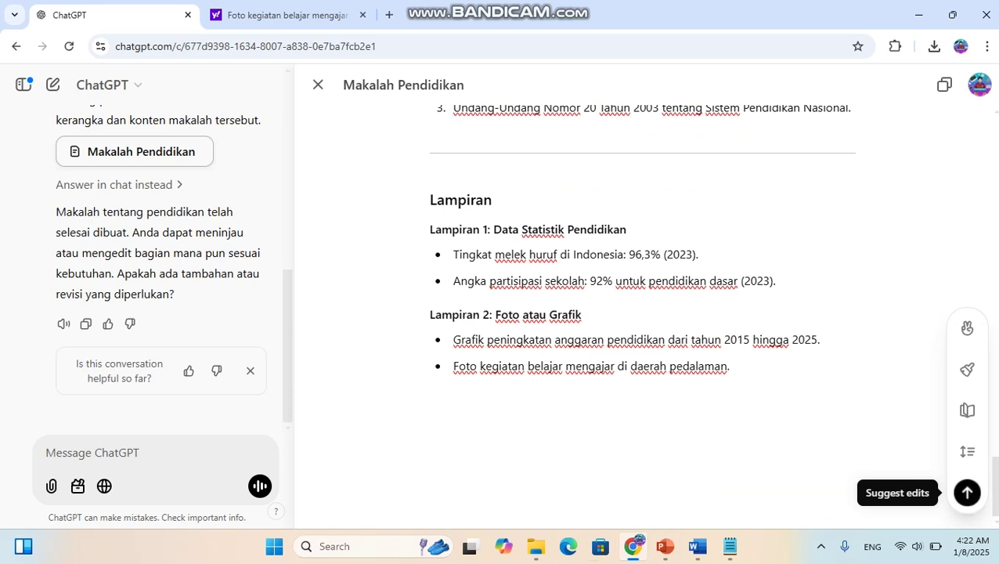
Step: Ask ChatGPT "tunjukan footnotenya sebelah mana" about the paper
left_click(93, 452)
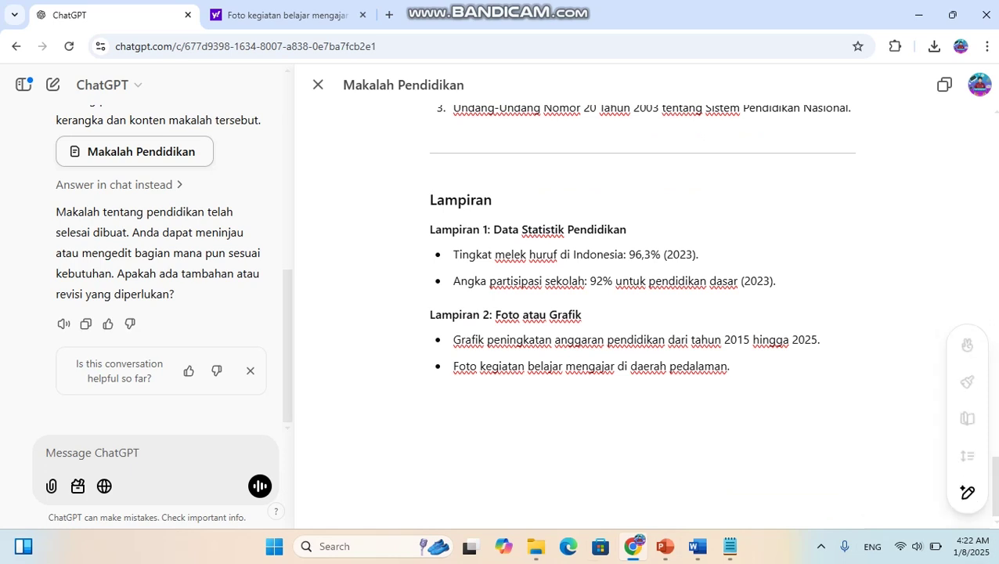
type("tunj")
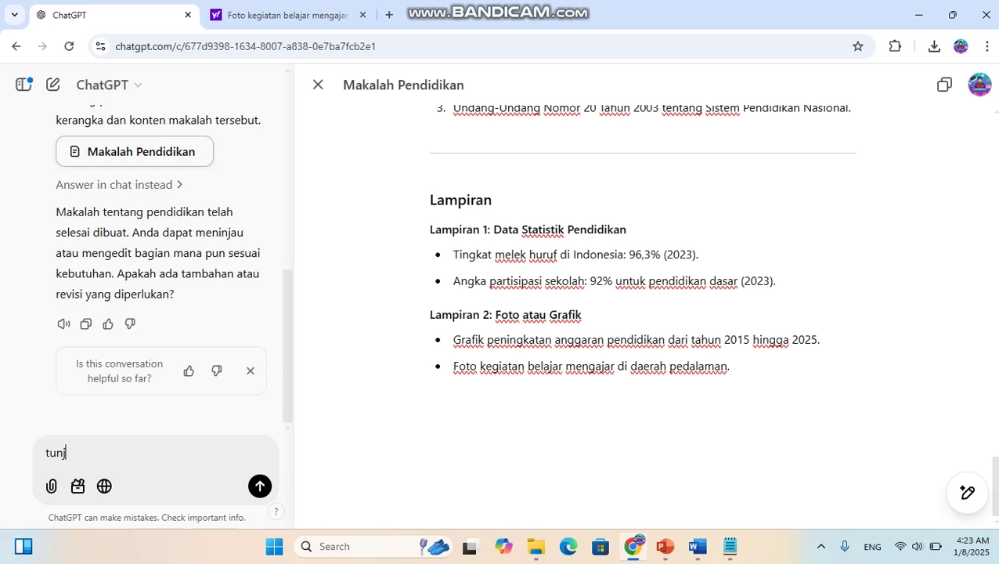
type("ukan footnotenya ")
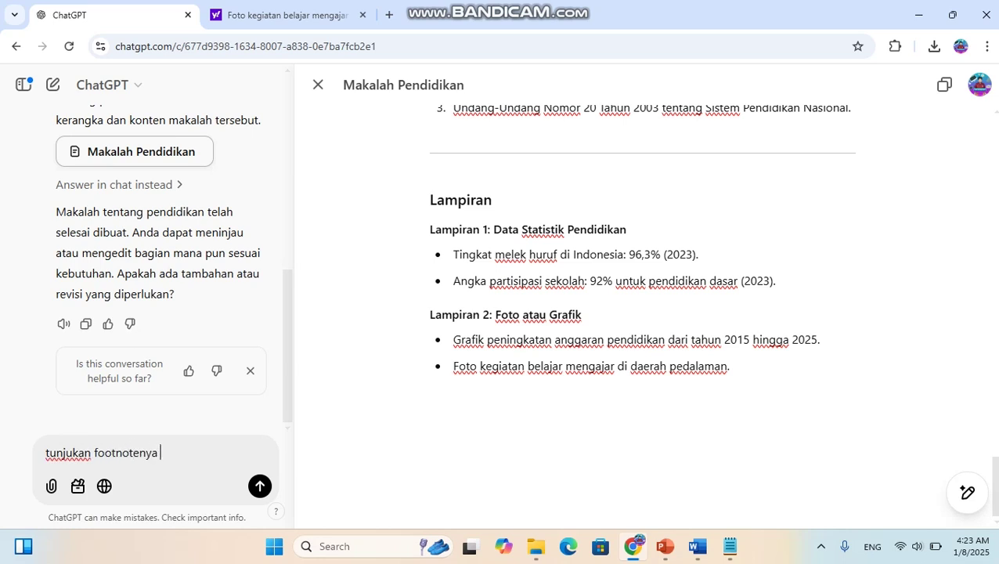
type("sebelah mana")
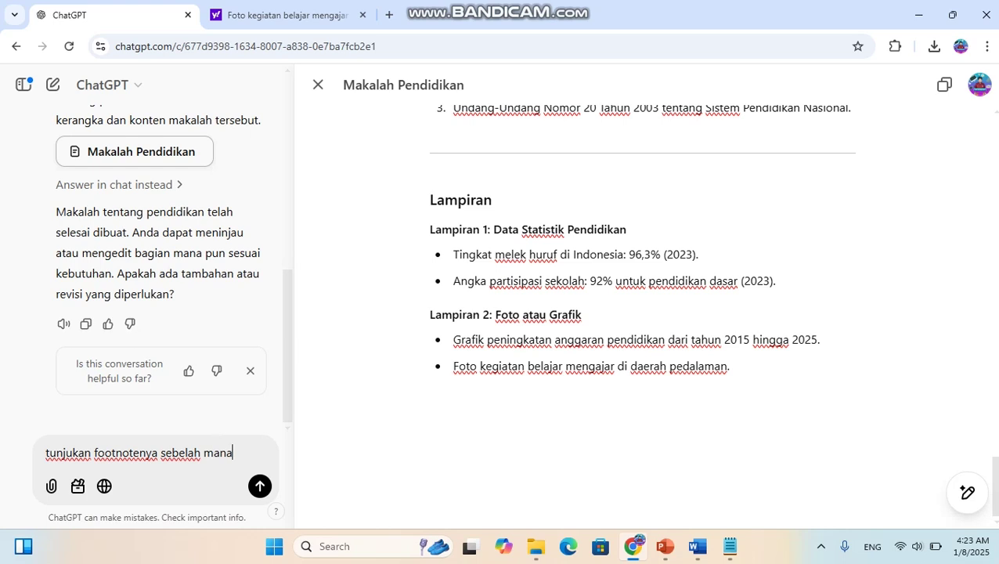
key("Return")
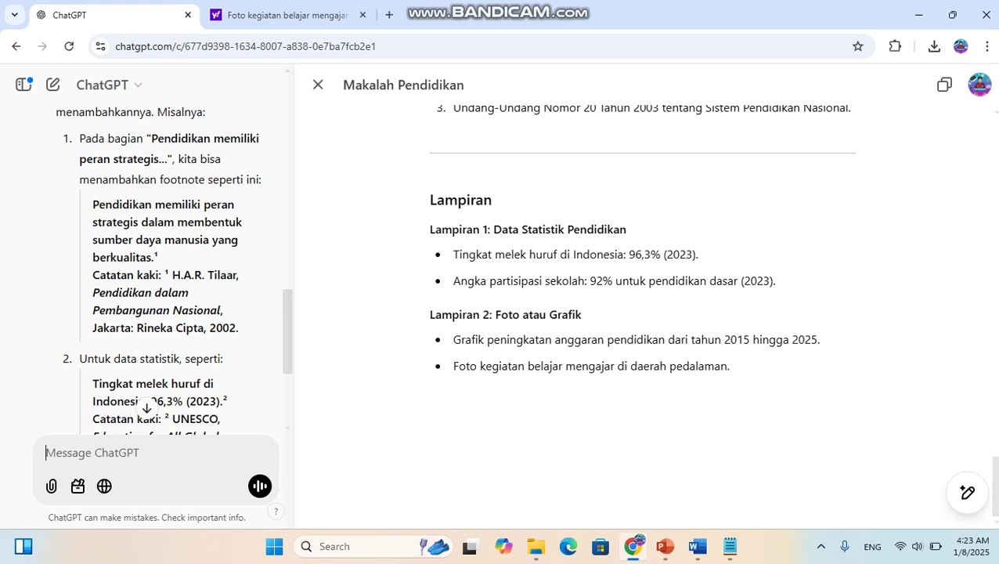
Step: Switch to Word and examine the "1. Pentingnya Pendidikan" paragraph and the Daftar Pustaka entries for a footnote source
left_click(698, 545)
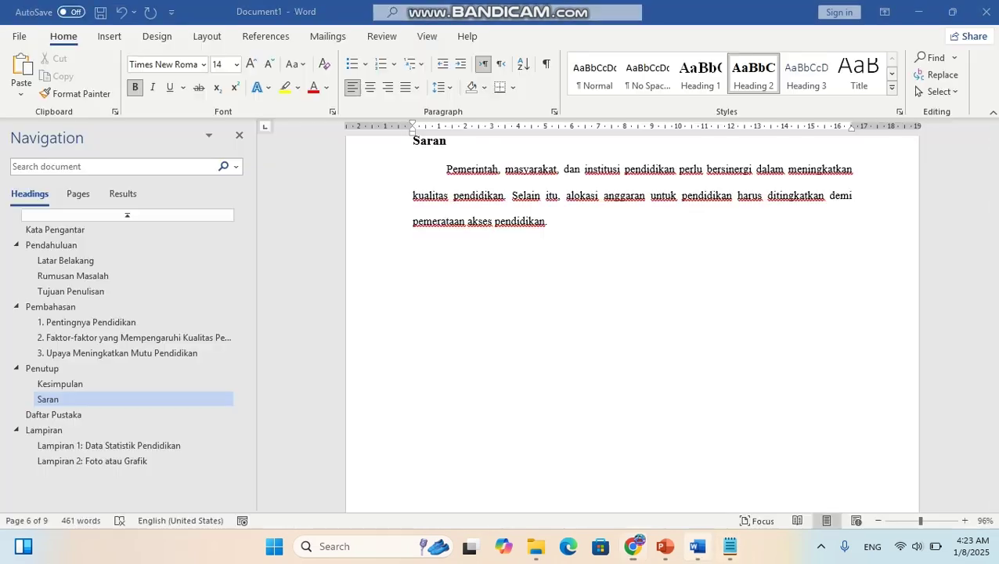
scroll(631, 321, "up", 3)
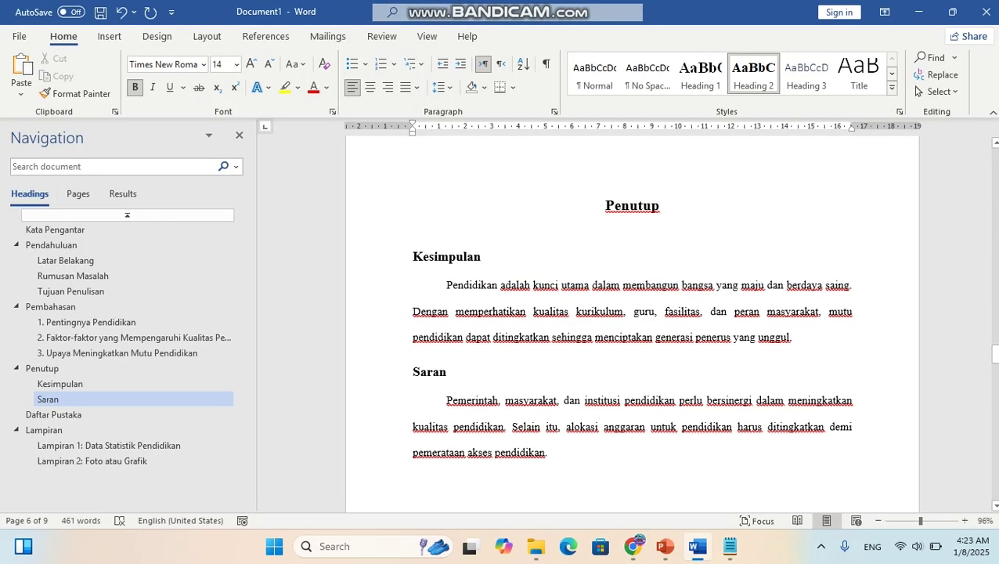
left_click(87, 321)
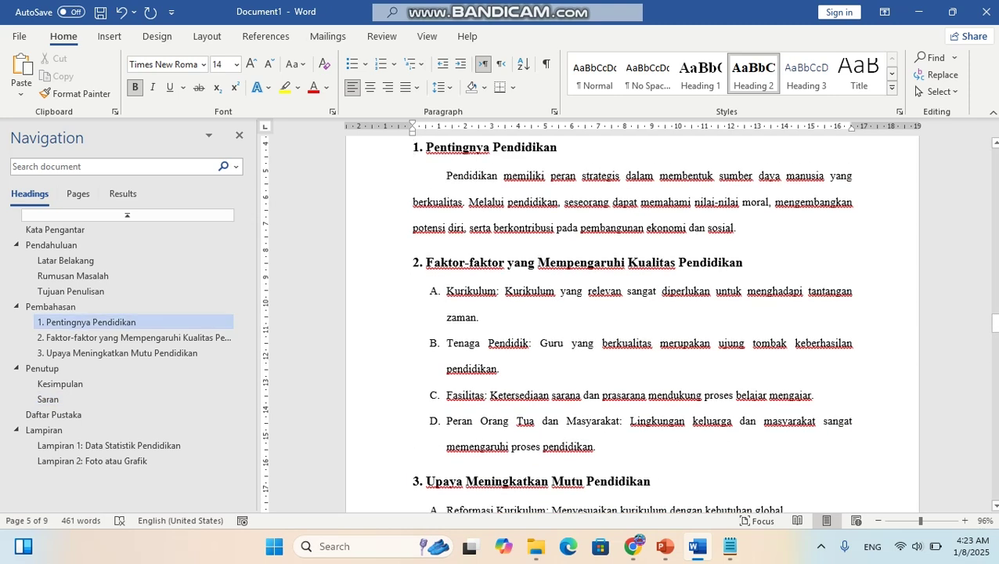
left_click_drag(994, 322, 995, 391)
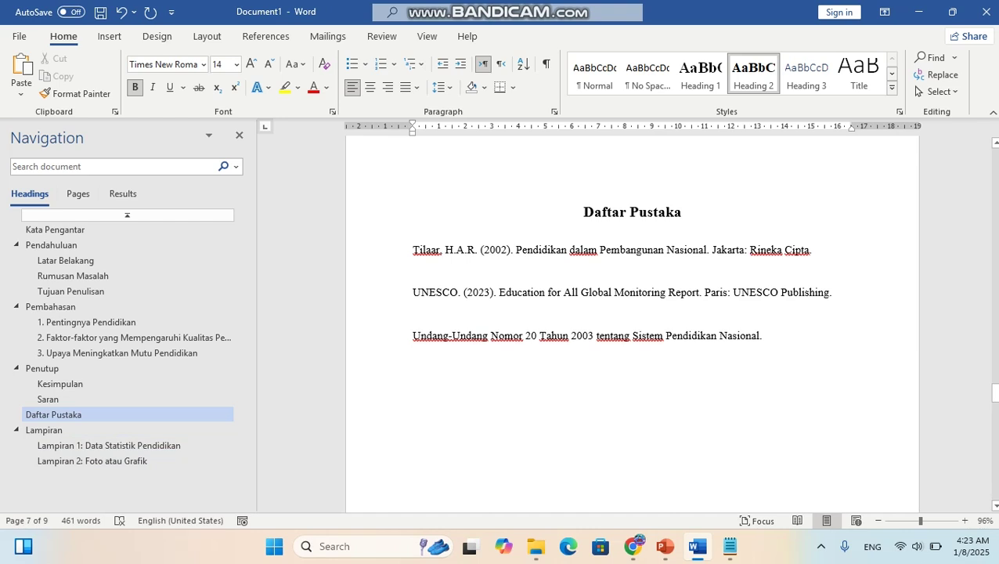
Step: Switch to Notepad and copy the first Daftar Pustaka entry, the 2002 book "Pendidikan dalam Pembangunan Nasional"
left_click(730, 546)
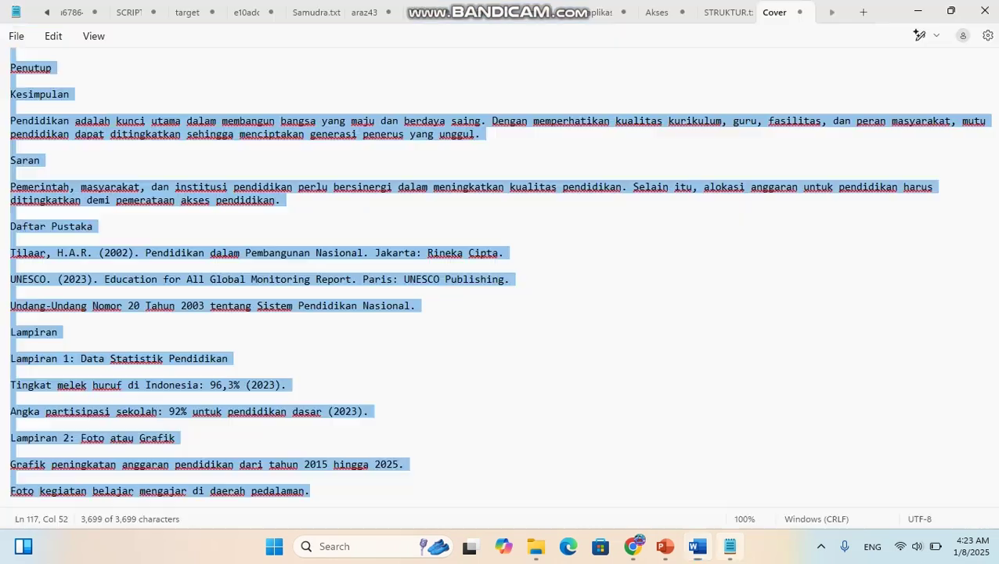
left_click(58, 332)
key("ctrl+a")
left_click(58, 332)
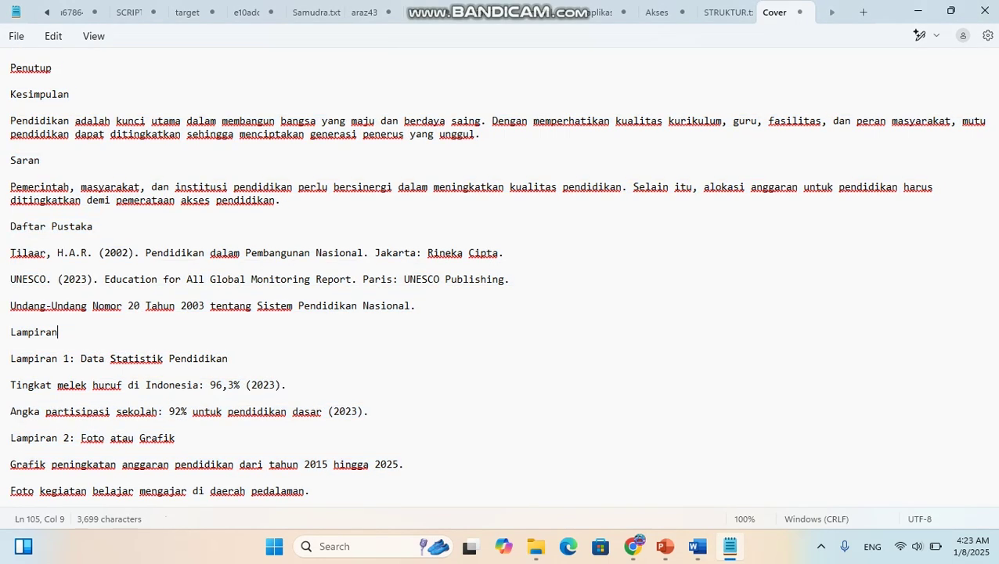
left_click_drag(10, 253, 505, 263)
key("ctrl+c")
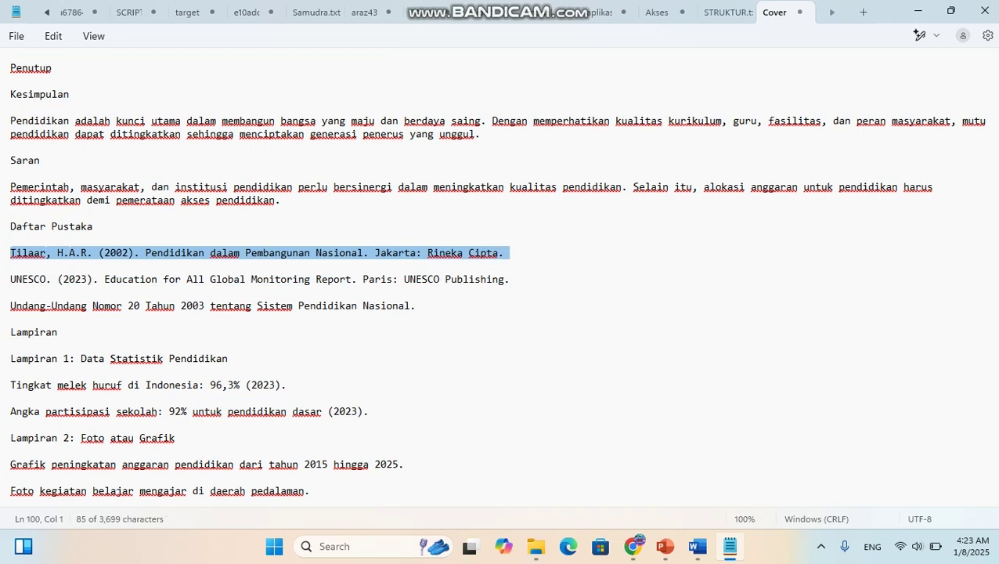
Step: Switch to Word and insert a footnote at the end of the "1. Pentingnya Pendidikan" paragraph, after "ekonomi dan sosial."
left_click(698, 546)
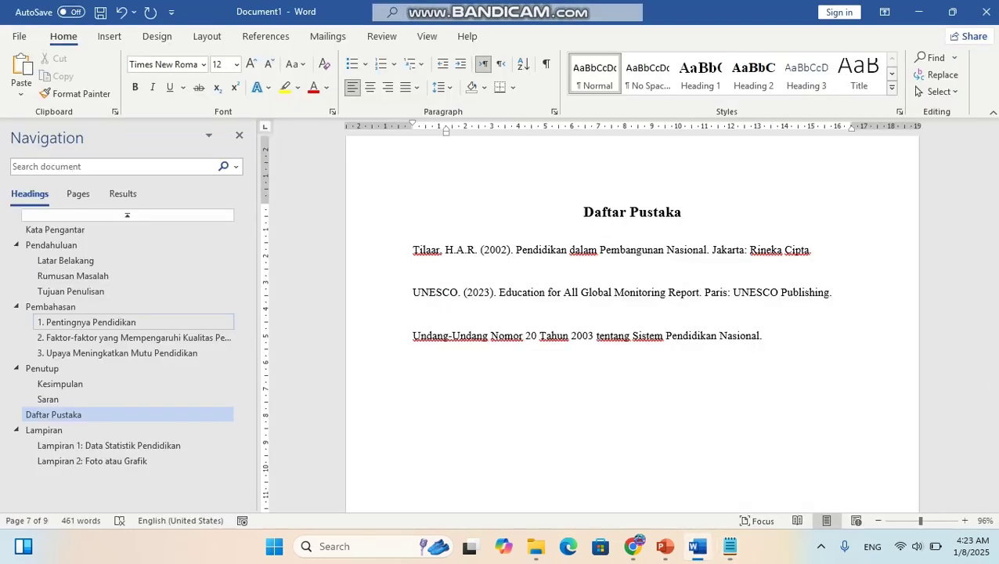
left_click(87, 322)
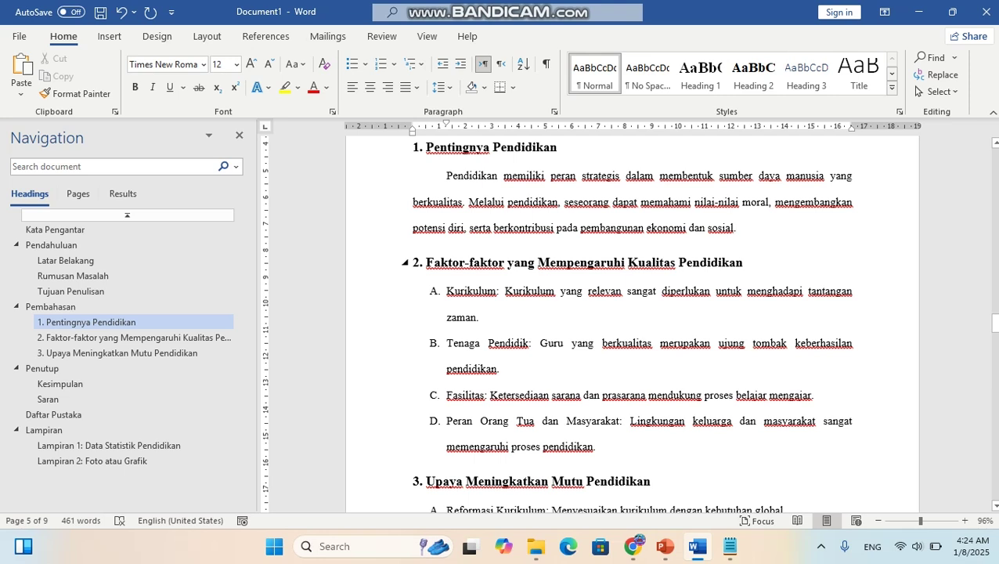
left_click(109, 36)
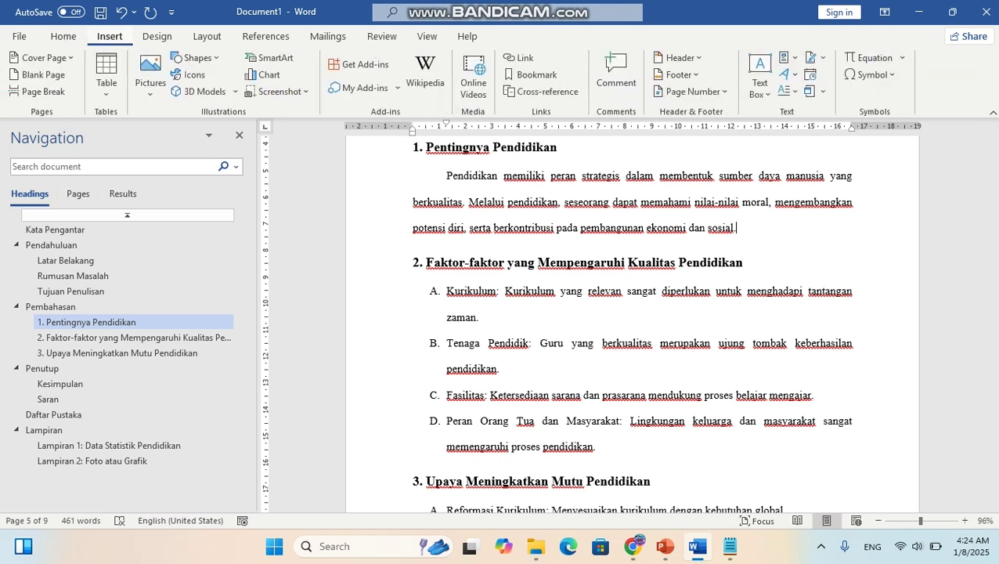
left_click(207, 36)
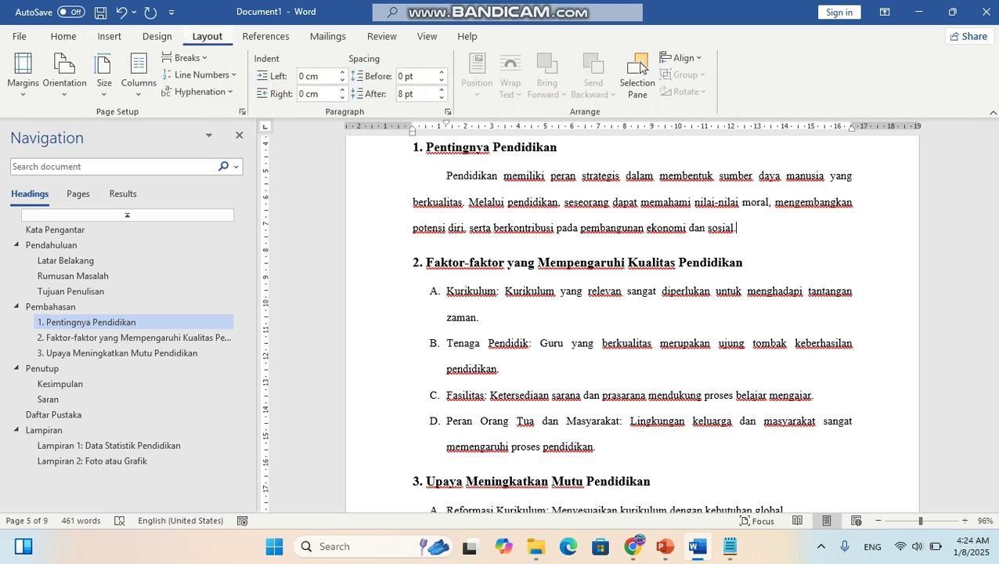
left_click(265, 36)
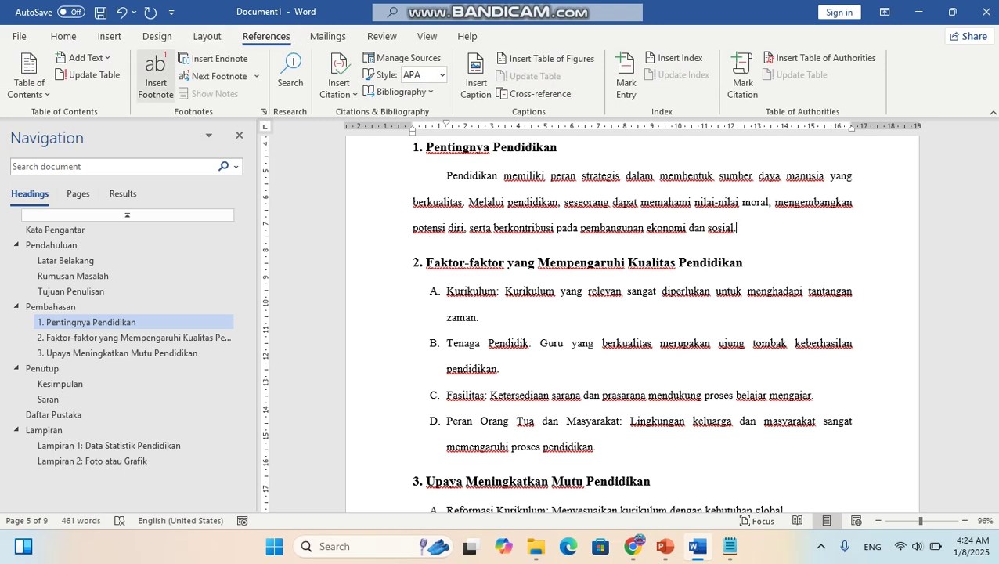
left_click(155, 74)
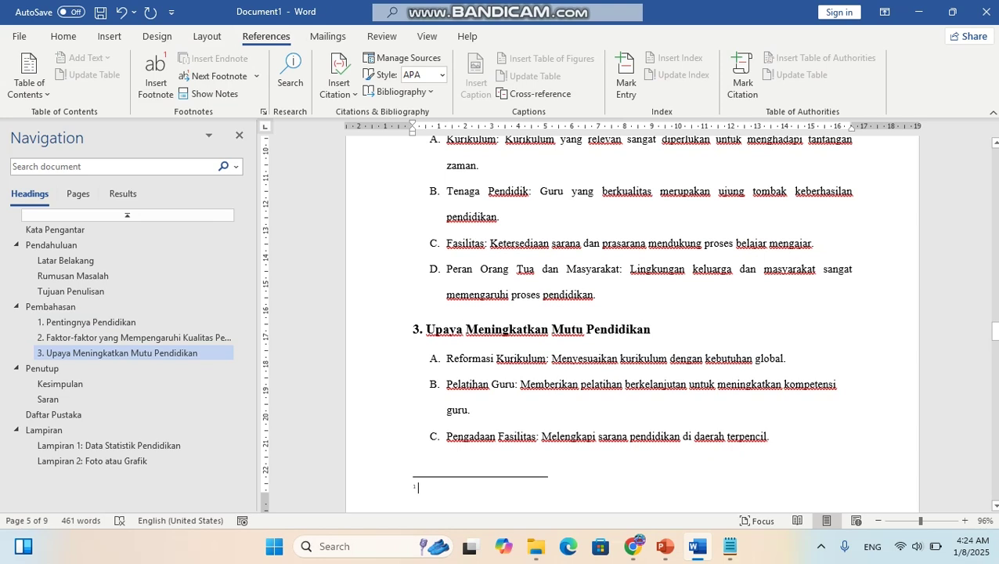
Step: Paste the copied 2002 book reference into the footnote, and copy the "UNESCO. (2023). Education for All Global Monitoring Report" entry from Notepad
key("ctrl+v")
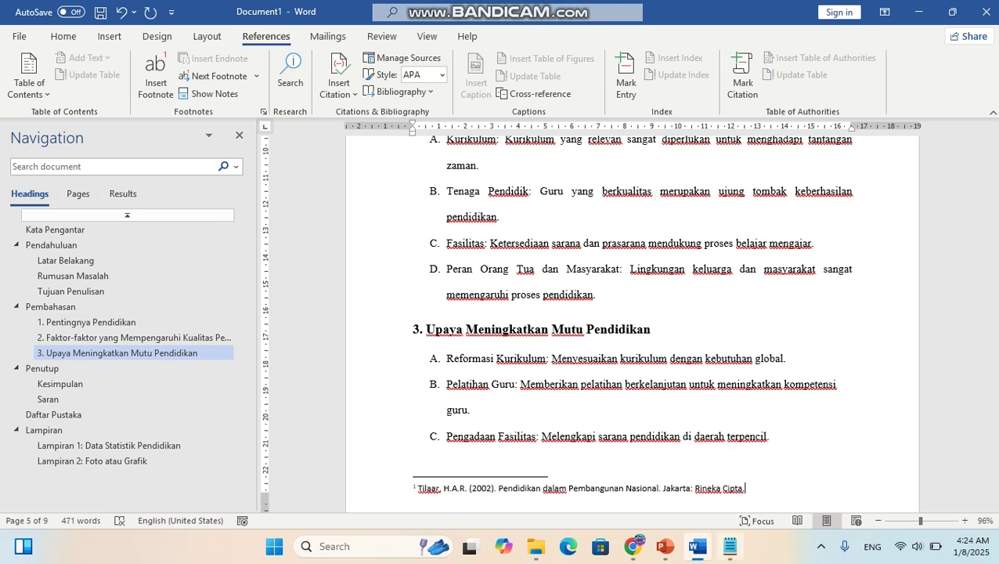
left_click(729, 546)
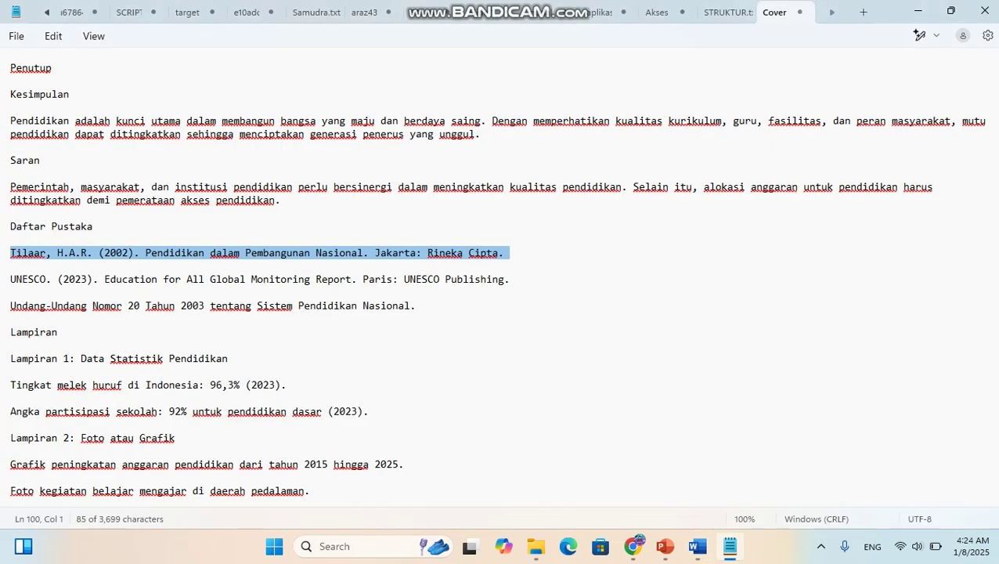
left_click_drag(11, 279, 510, 280)
key("ctrl+c")
Step: Switch to ChatGPT and examine its example of where the UNESCO footnote belongs in the statistics section
left_click(633, 546)
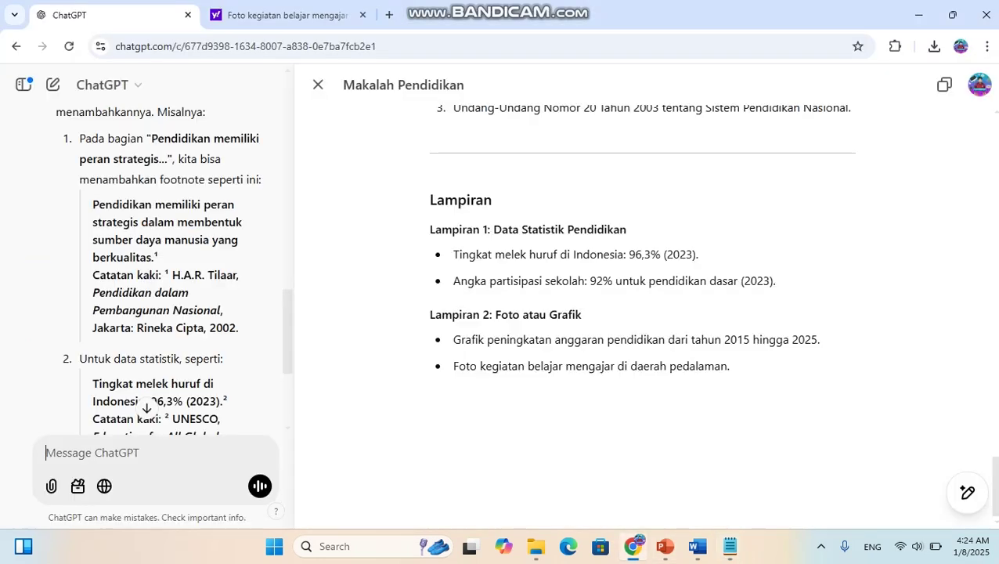
scroll(156, 259, "down", 1)
scroll(172, 266, "down", 1)
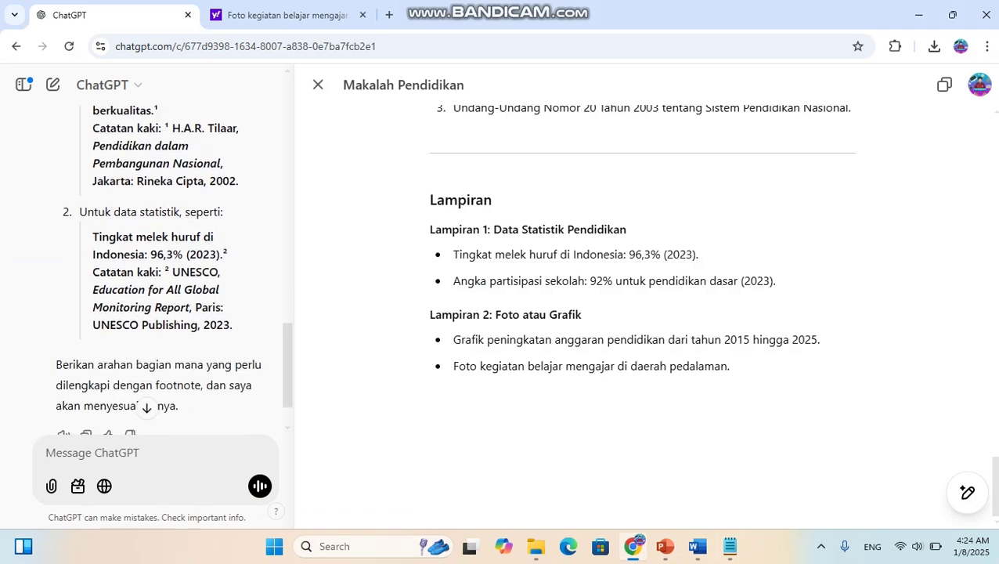
scroll(172, 266, "down", 1)
scroll(172, 266, "up", 3)
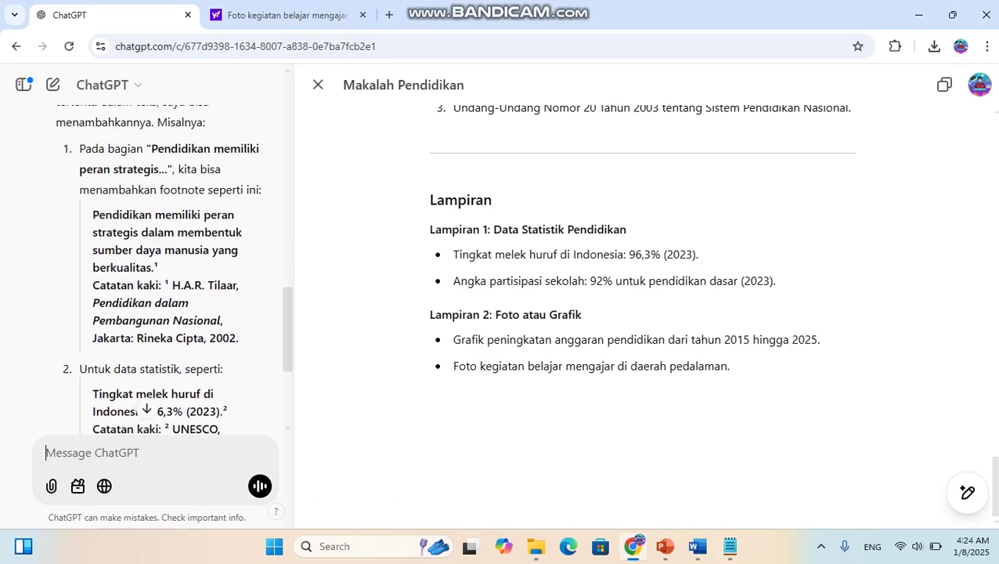
scroll(172, 266, "down", 2)
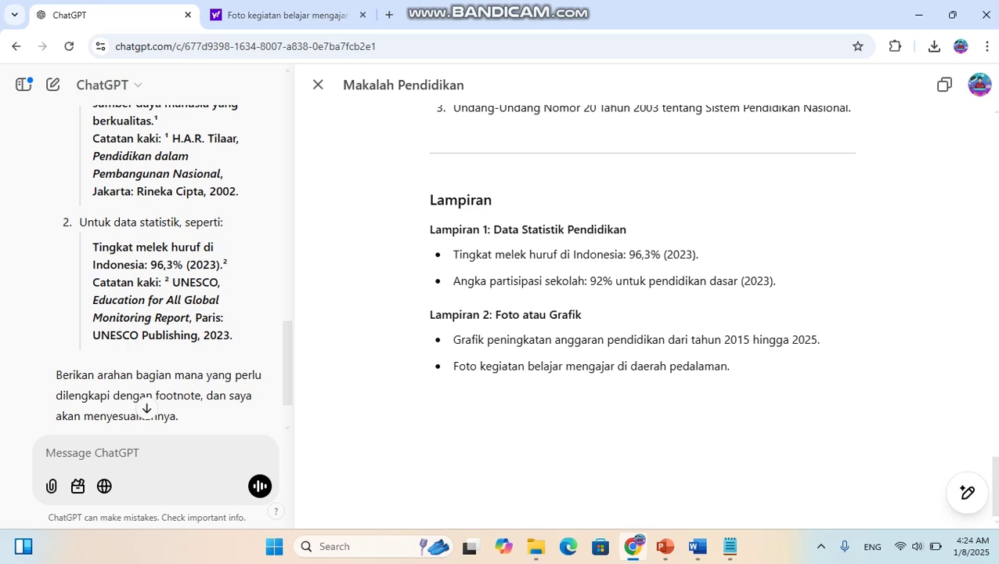
Step: Switch to Word and add a footnote with the UNESCO reference after "Tingkat melek huruf di Indonesia: 96,3% (2023)." in Lampiran 1
left_click(698, 545)
scroll(632, 321, "up", 3)
scroll(632, 321, "down", 8)
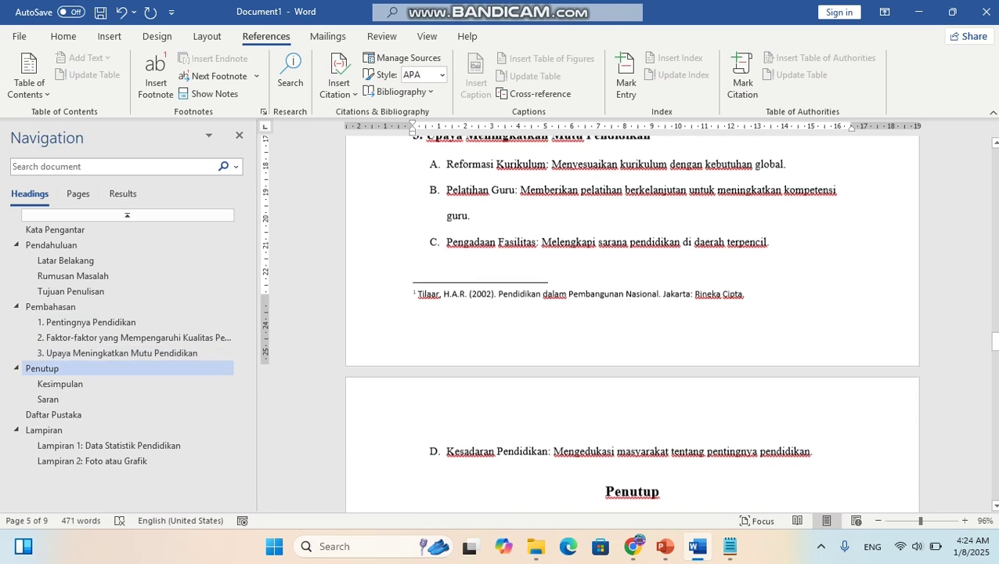
left_click(109, 445)
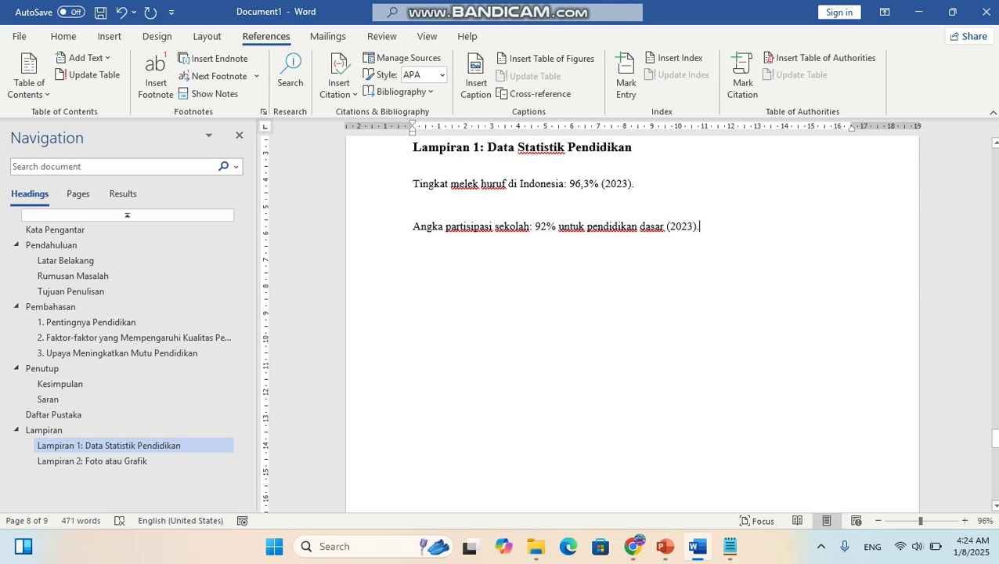
left_click(632, 546)
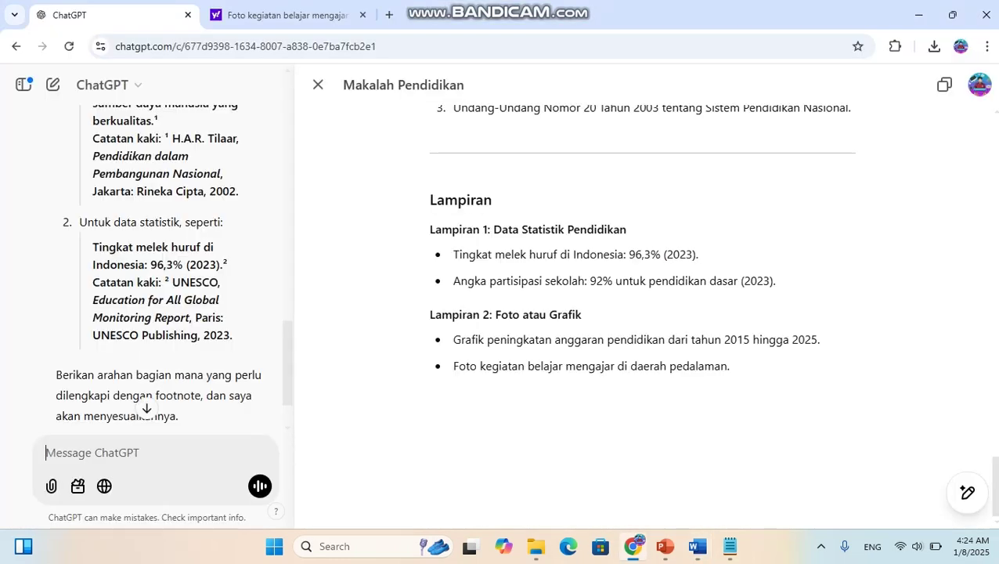
key("alt+Tab")
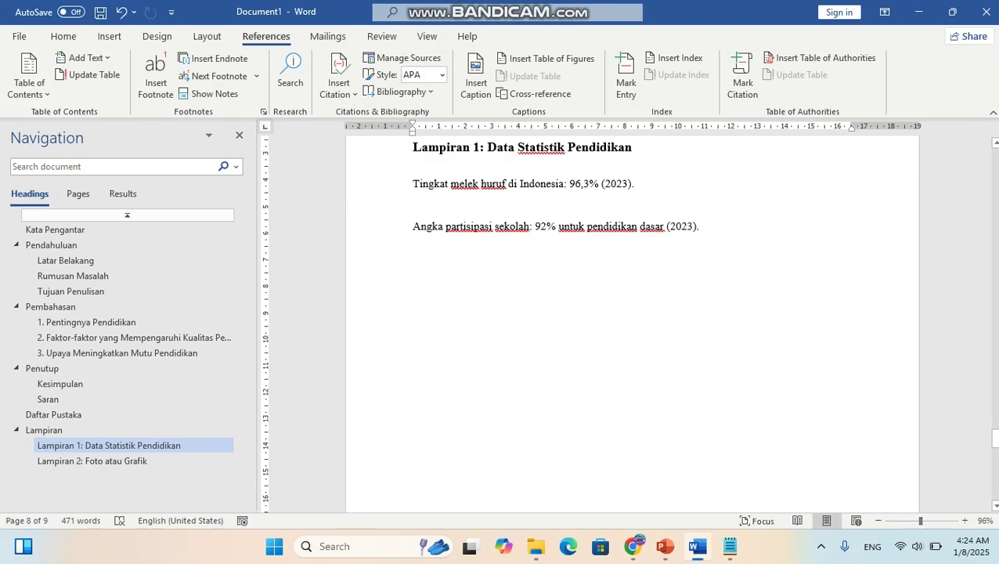
key("alt+Tab")
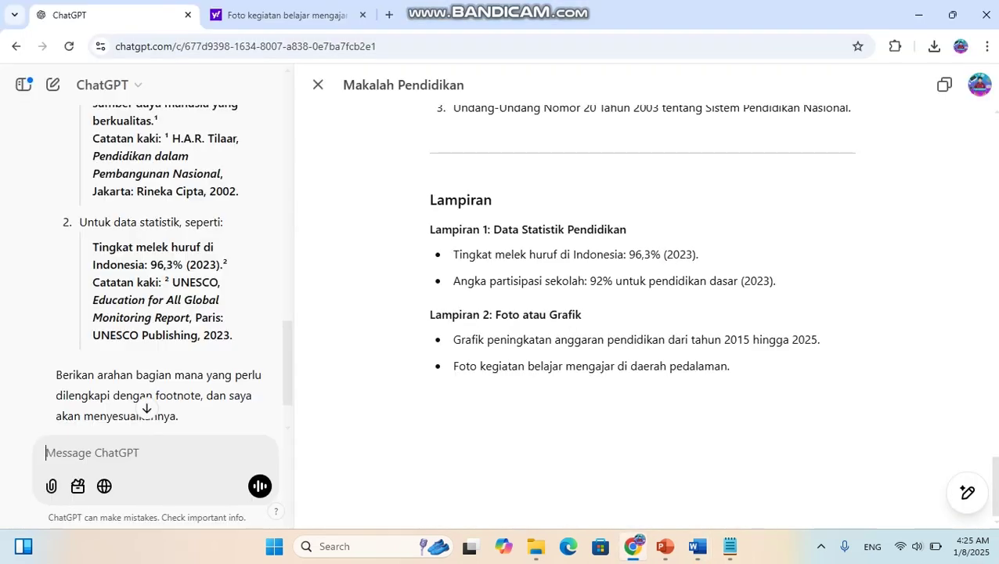
key("alt+Tab")
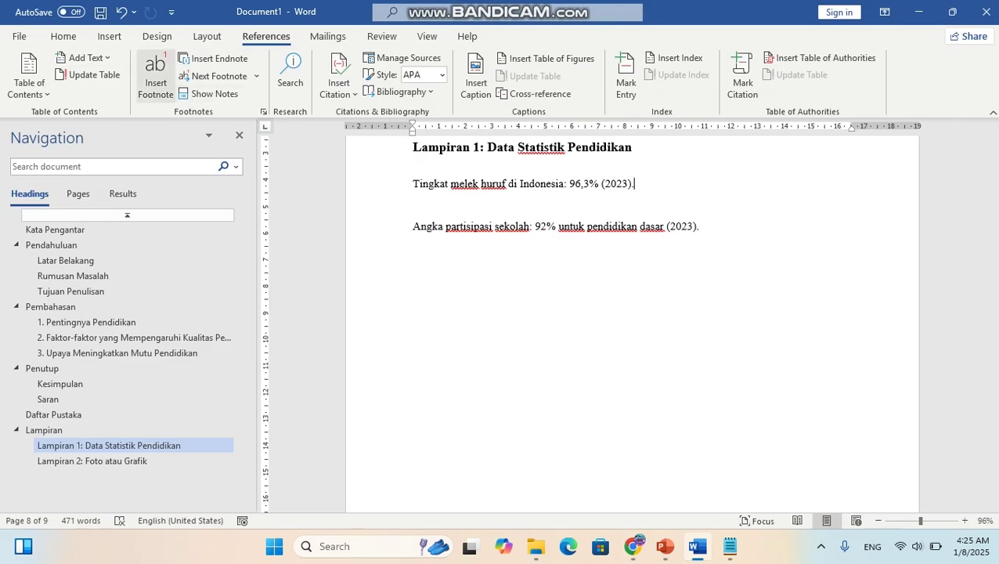
left_click(155, 74)
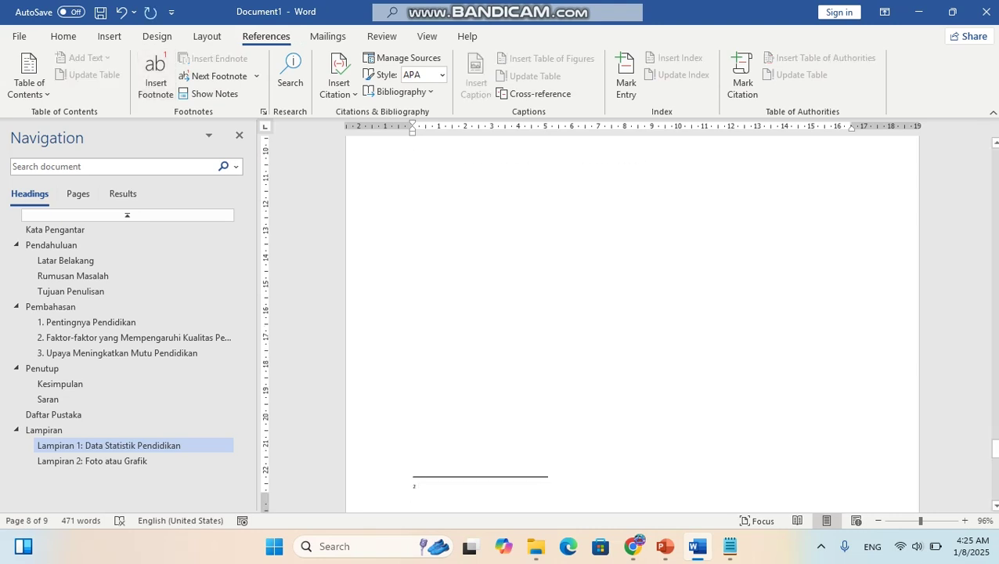
key("ctrl+v")
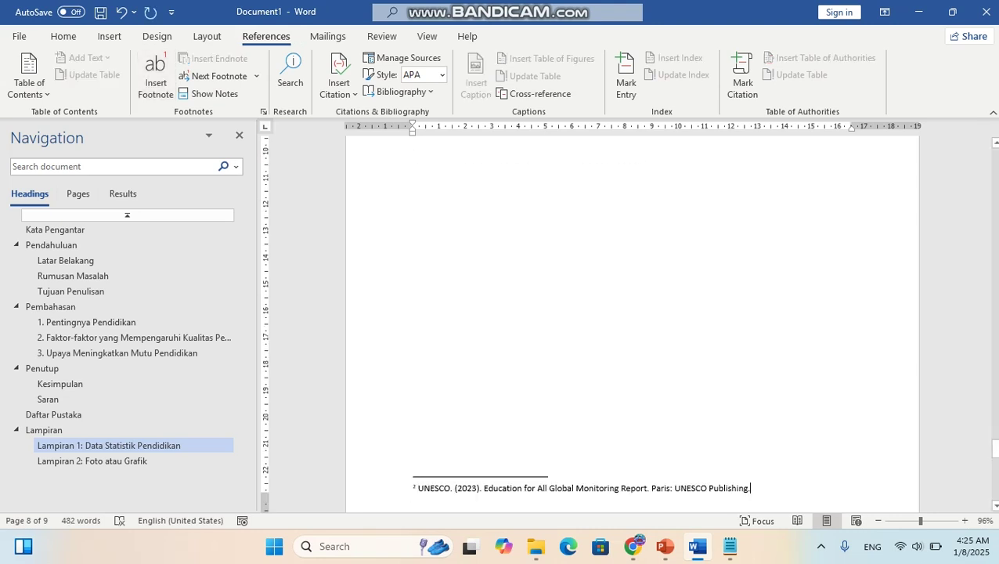
Step: Review the footnote mark in "1. Pentingnya Pendidikan" and its source note beneath "3. Upaya Meningkatkan Mutu Pendidikan"
left_click_drag(994, 448, 995, 423)
left_click(86, 322)
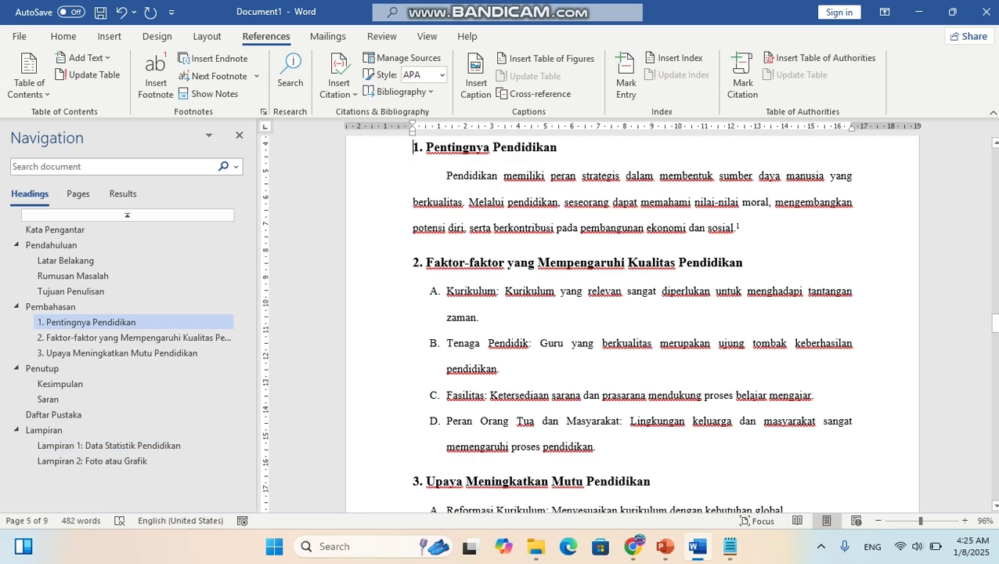
left_click(118, 353)
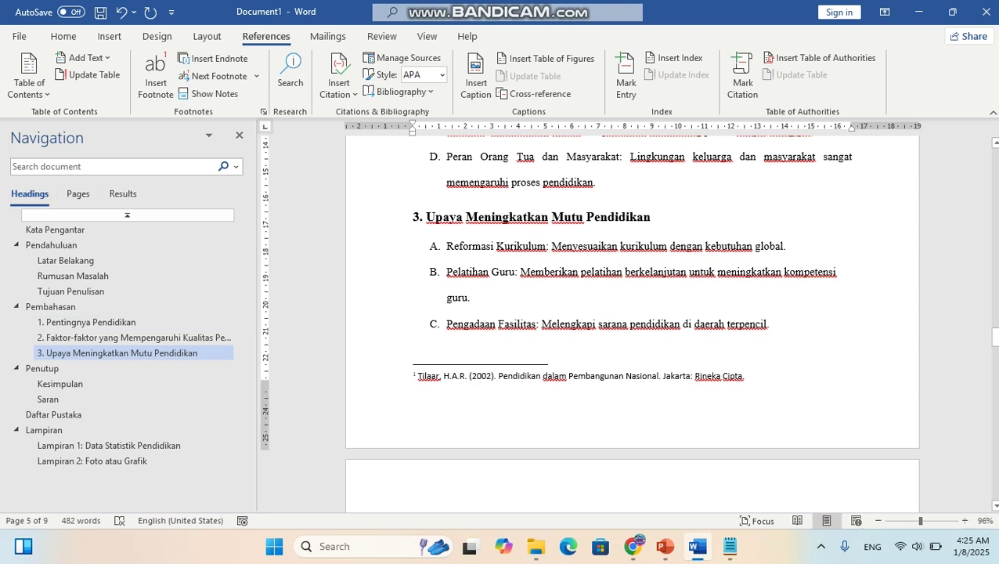
left_click(54, 414)
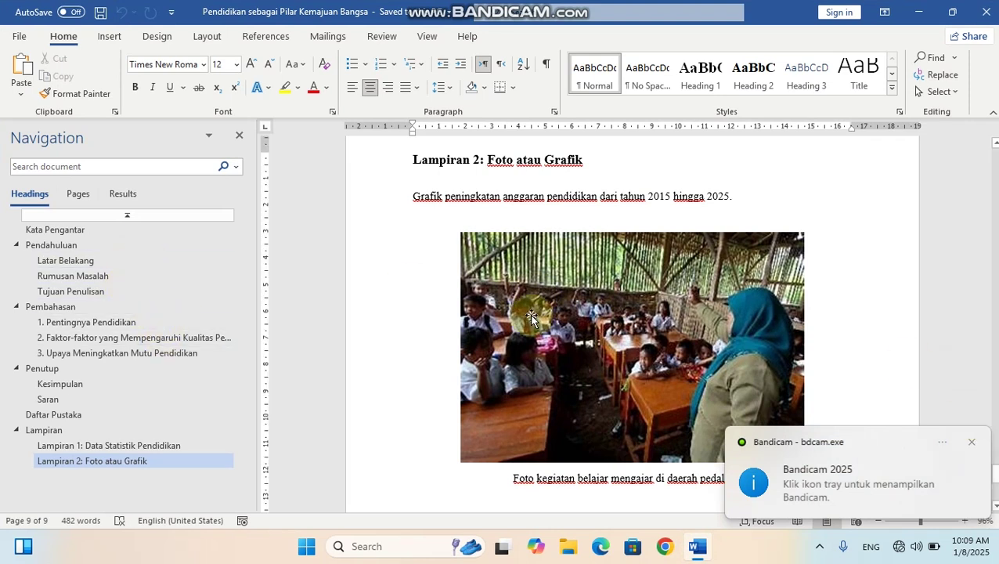
Step: Examine the Kata Pengantar page and the plain-text Daftar Isi list in the paper
left_click(68, 245)
left_click(66, 230)
scroll(560, 364, "up", 5)
scroll(682, 340, "down", 5)
scroll(728, 411, "down", 5)
scroll(725, 405, "down", 6)
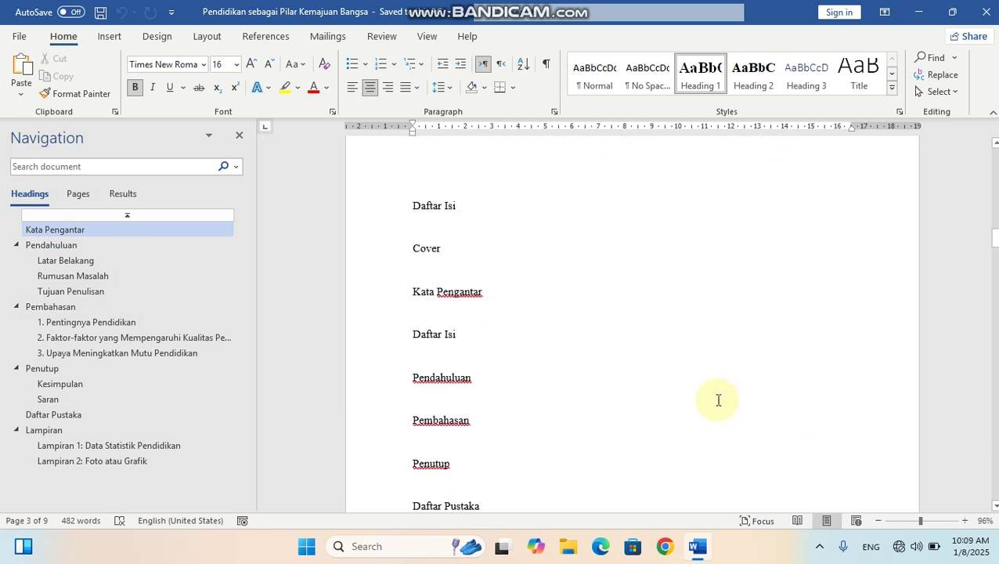
scroll(718, 395, "down", 1)
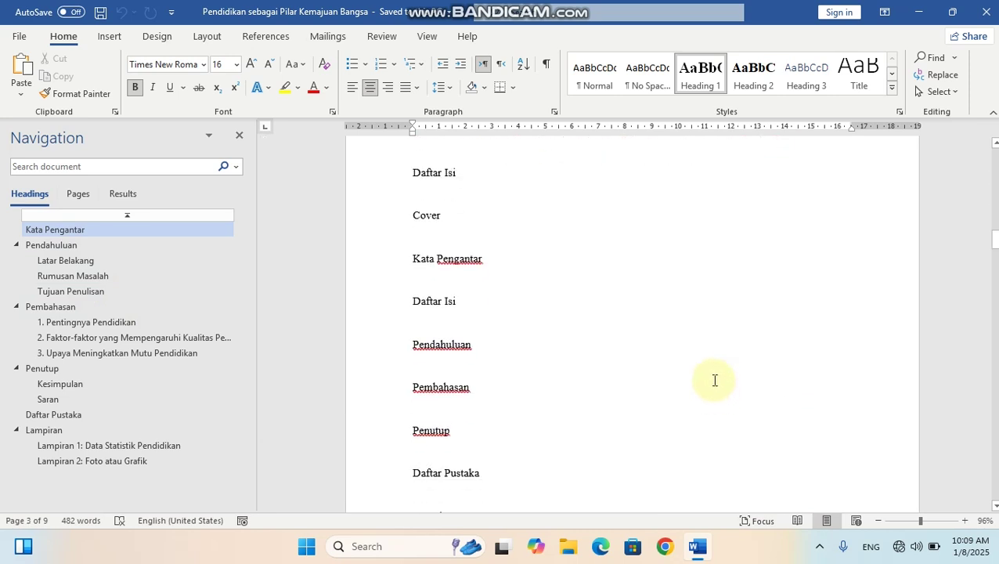
scroll(576, 383, "down", 2)
scroll(576, 378, "up", 1)
scroll(575, 377, "up", 1)
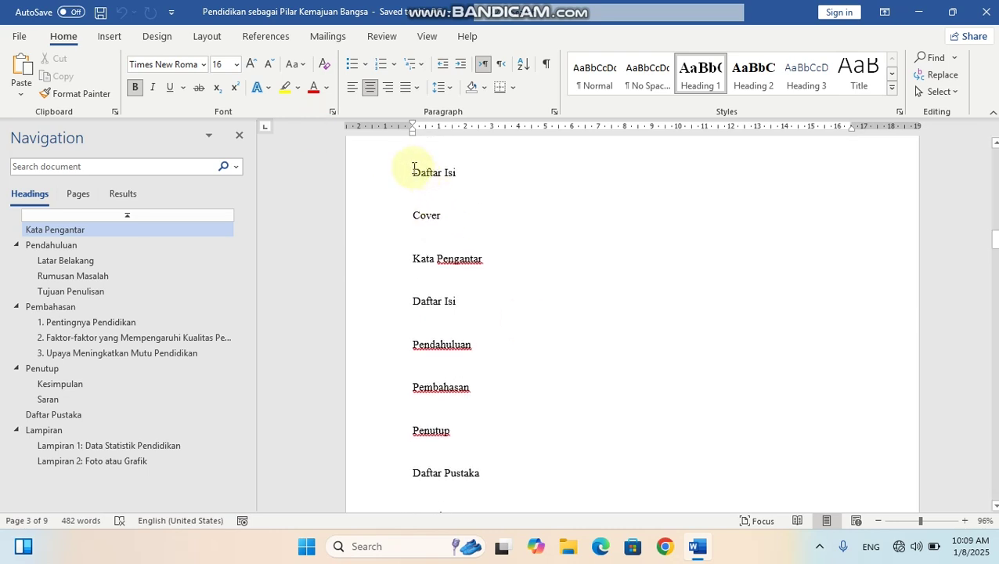
scroll(741, 377, "down", 4)
scroll(742, 379, "up", 10)
scroll(739, 370, "up", 7)
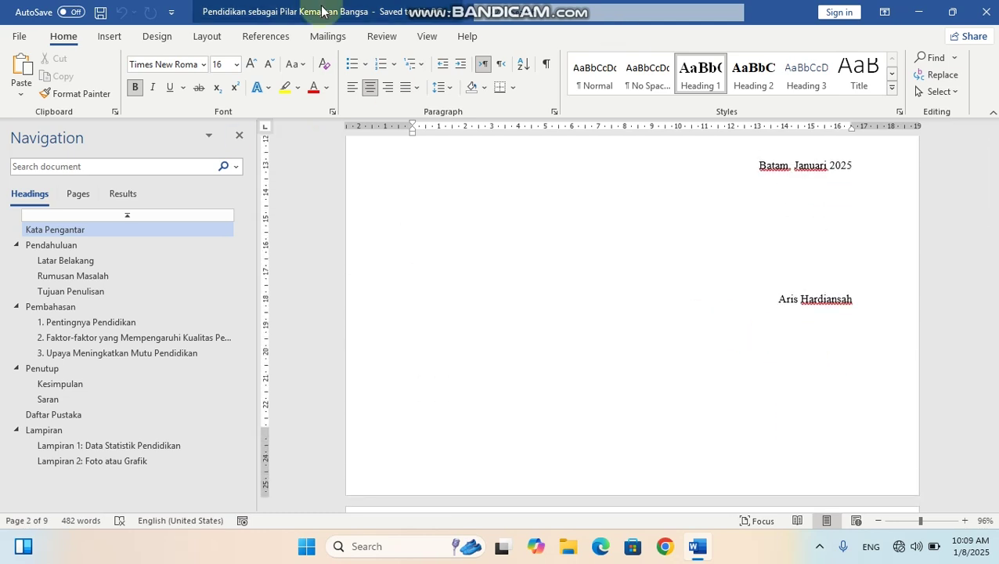
Step: Insert page numbers in the page header using the Plain Number 3 design
left_click(102, 38)
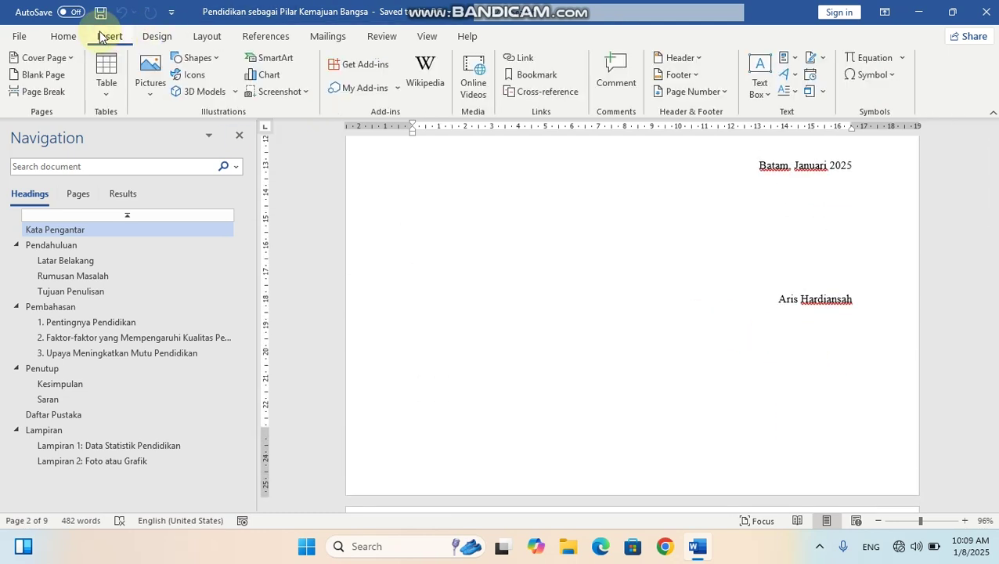
left_click(154, 39)
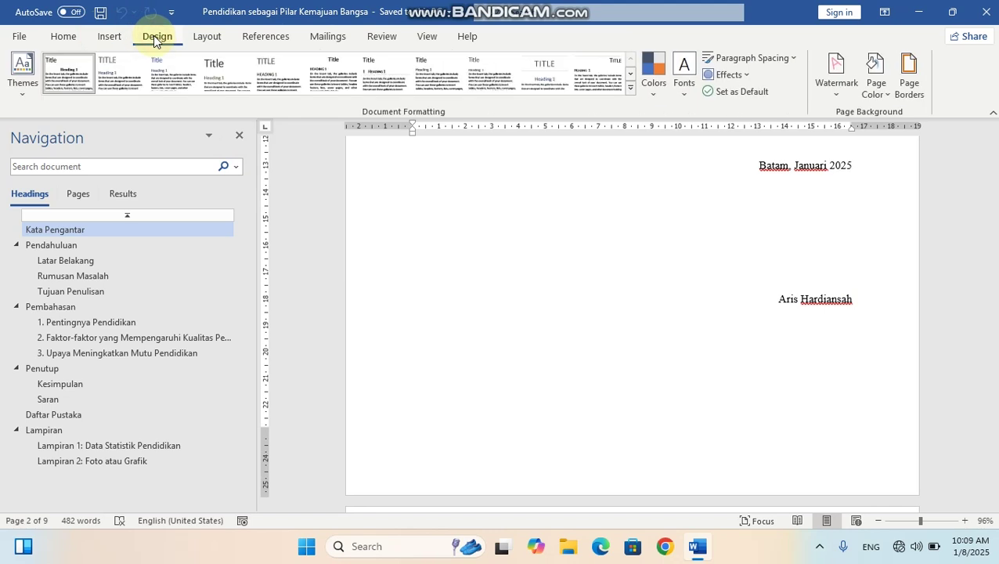
left_click(187, 39)
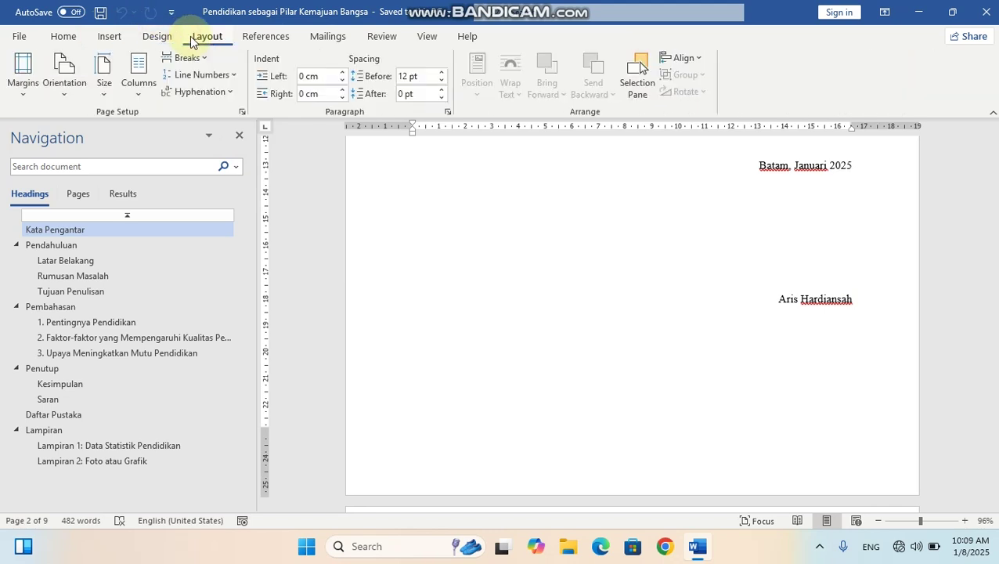
left_click(243, 41)
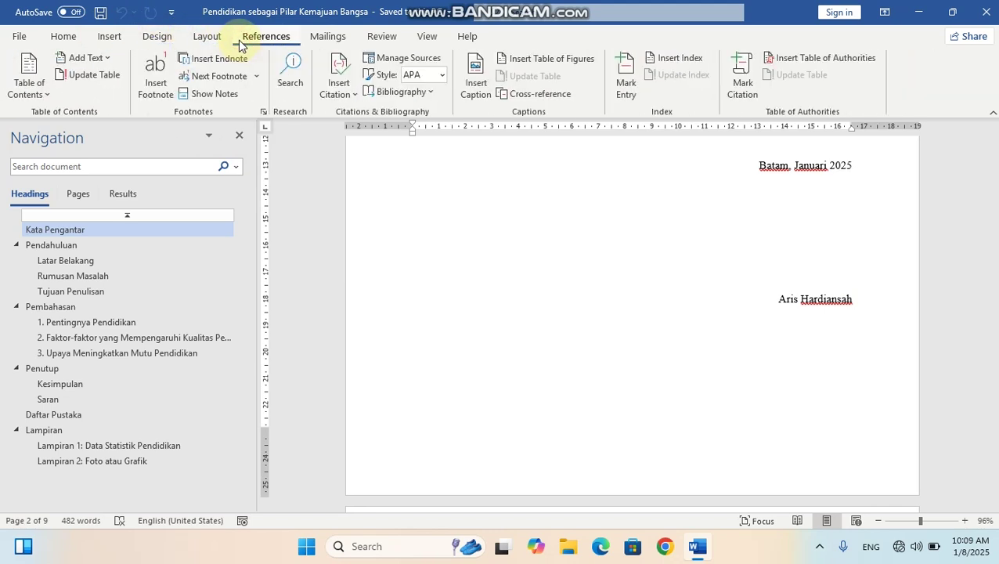
left_click(114, 40)
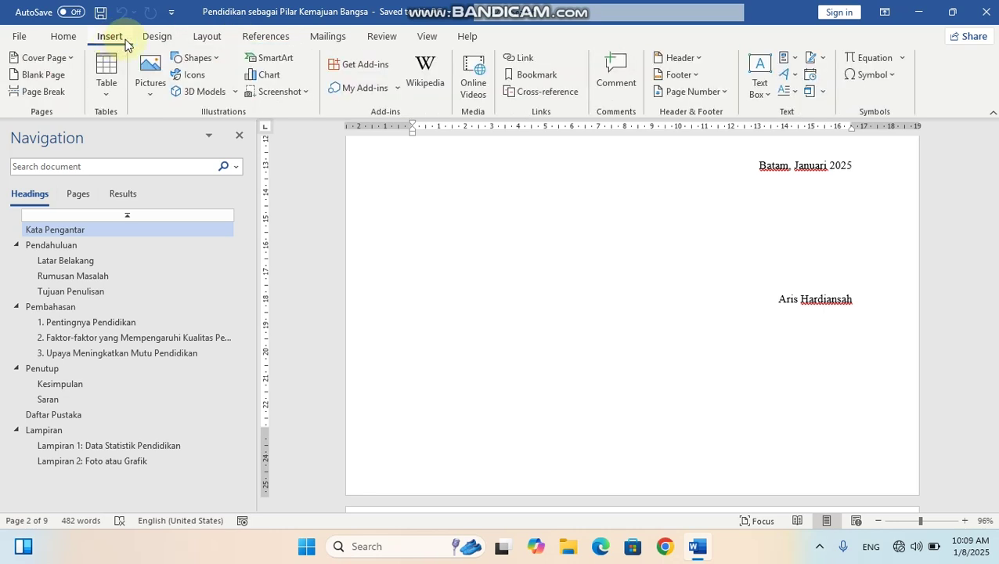
left_click(691, 92)
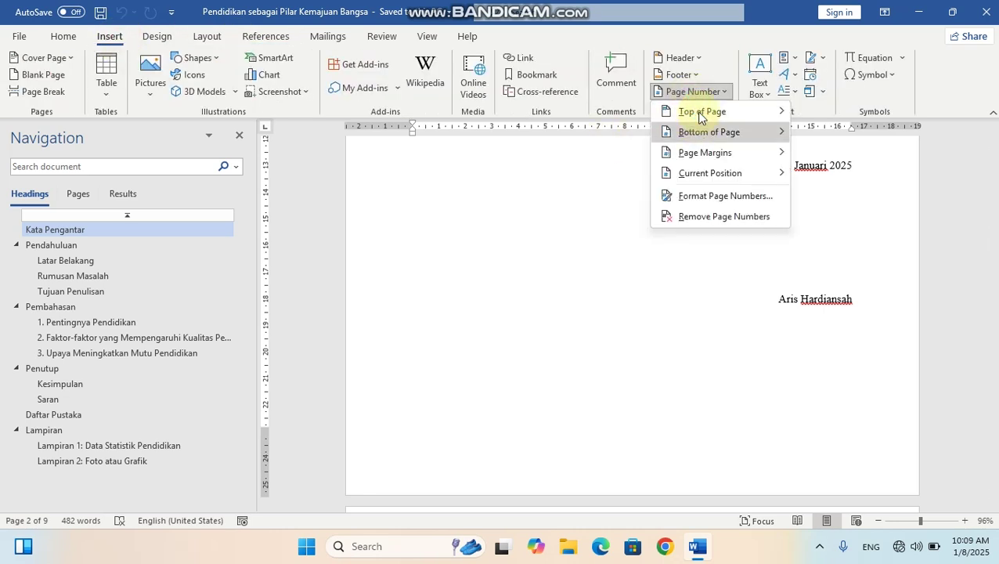
mouse_move(699, 118)
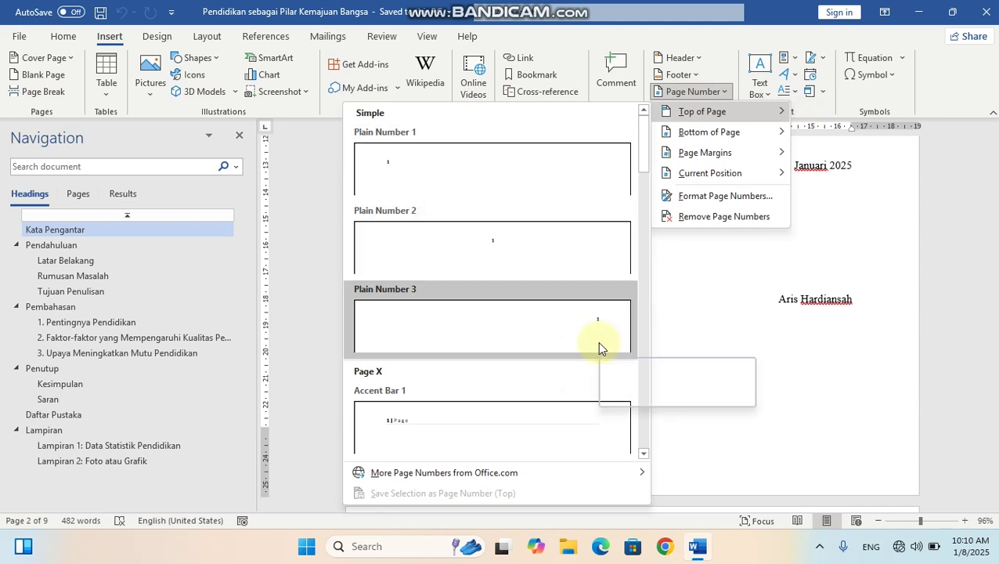
left_click(598, 342)
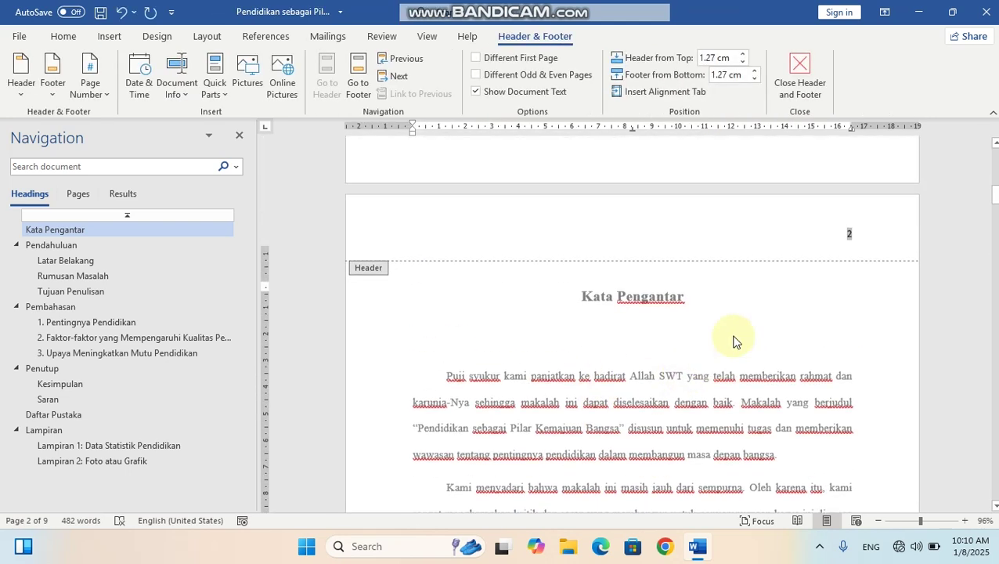
Step: Check the numbering around the cover page and try the Different First Page header option
scroll(755, 340, "up", 5)
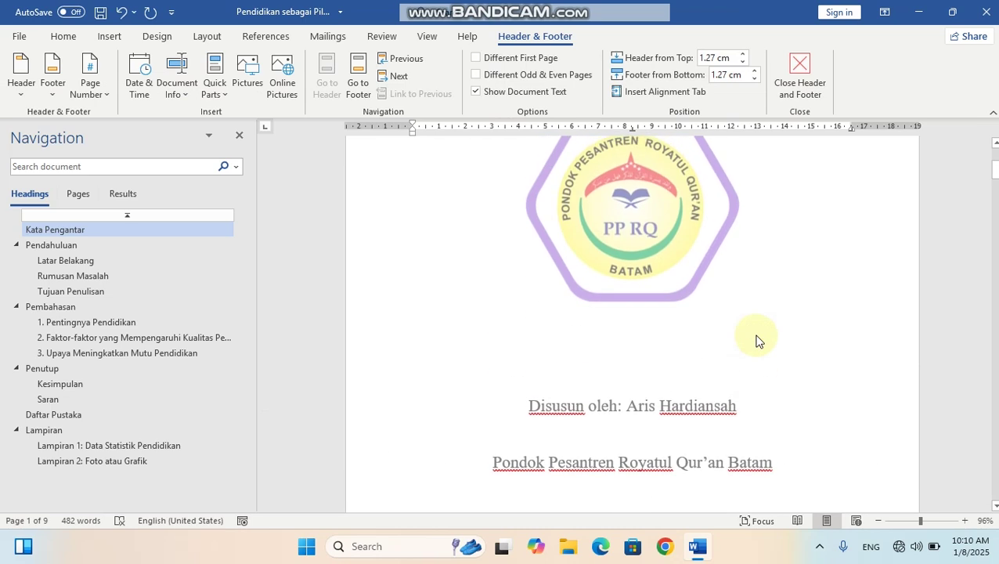
scroll(756, 341, "down", 5)
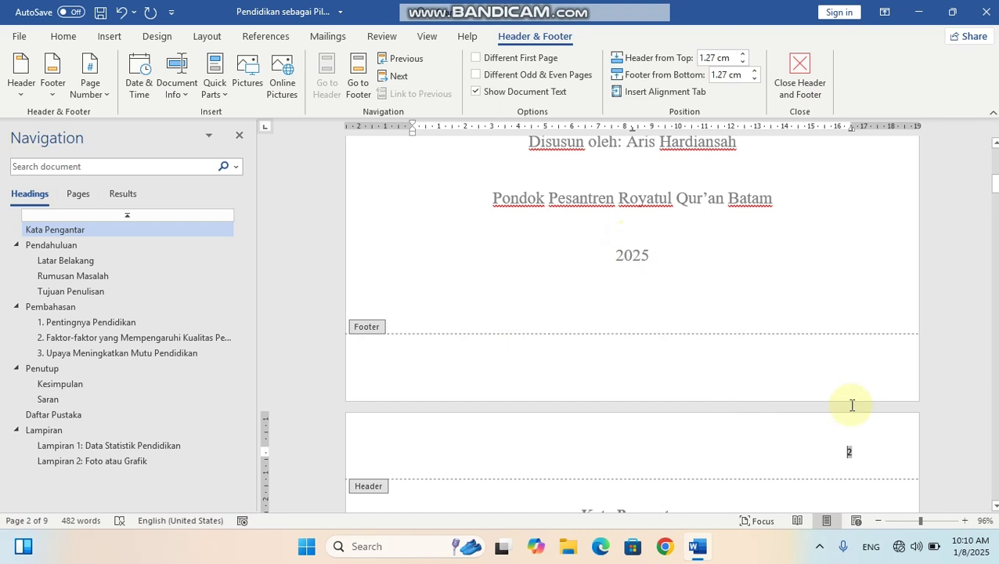
scroll(849, 407, "down", 3)
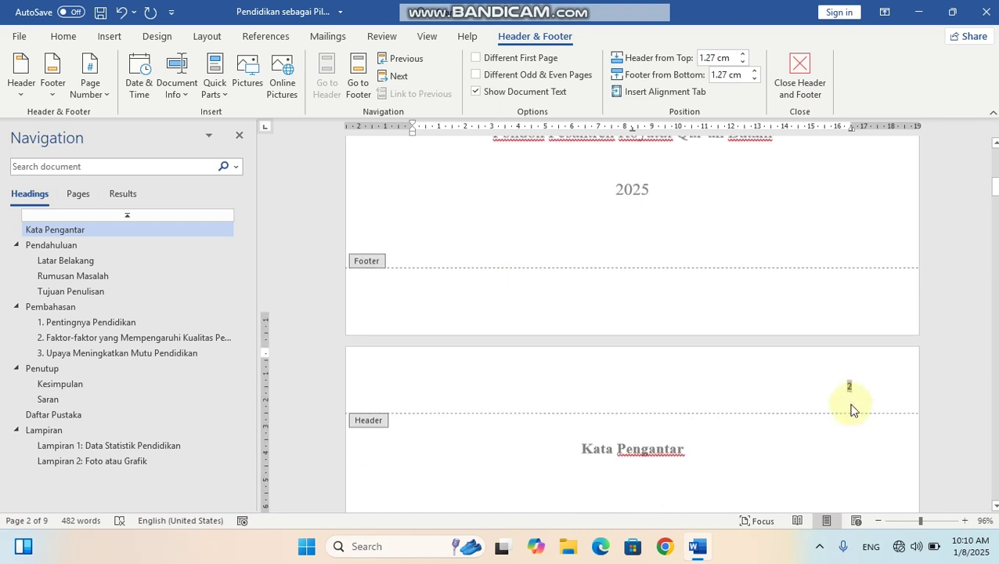
left_click(475, 58)
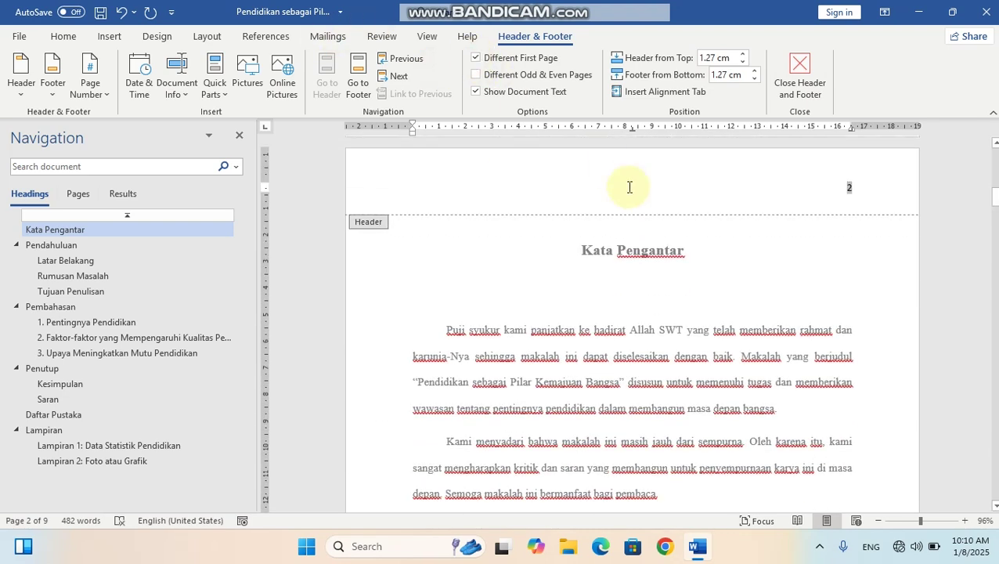
left_click(478, 60)
Step: Enable different headers and footers for odd and even pages, and check the cover and Kata Pengantar pages
left_click(478, 75)
scroll(694, 388, "up", 3)
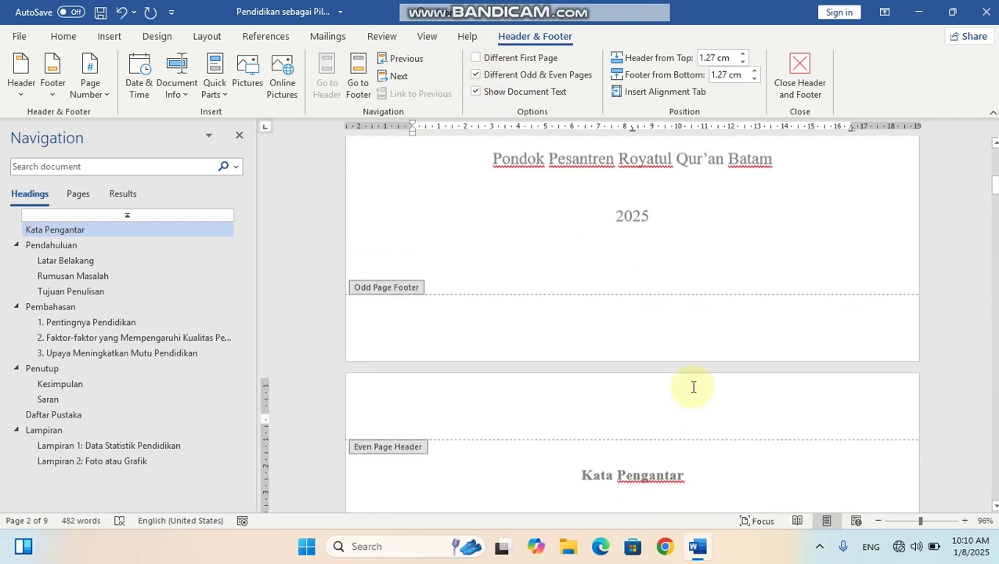
scroll(694, 386, "up", 1)
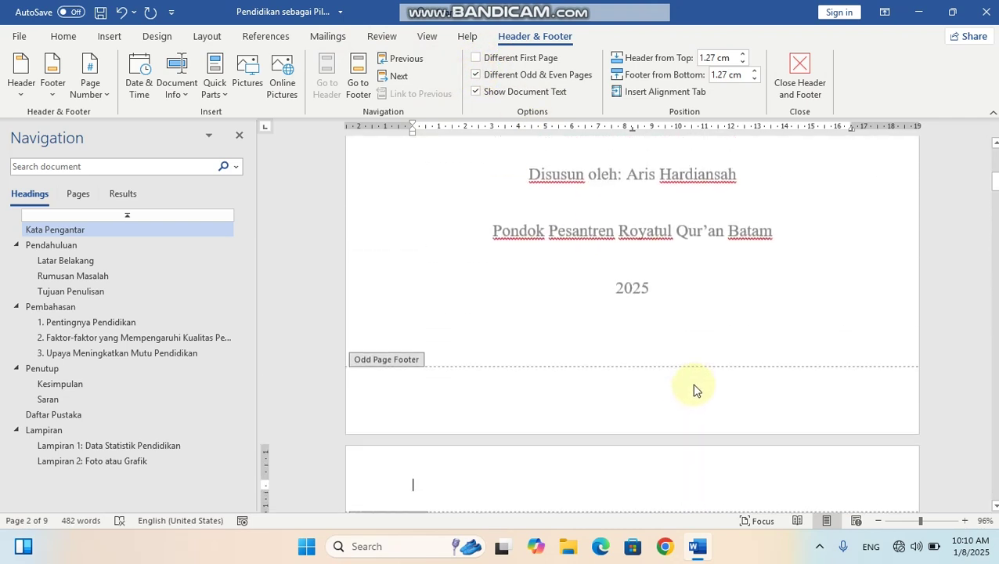
Step: Turn off different odd and even page headers, close header editing, and check the numbering around the Kata Pengantar page
left_click(477, 75)
scroll(865, 363, "down", 5)
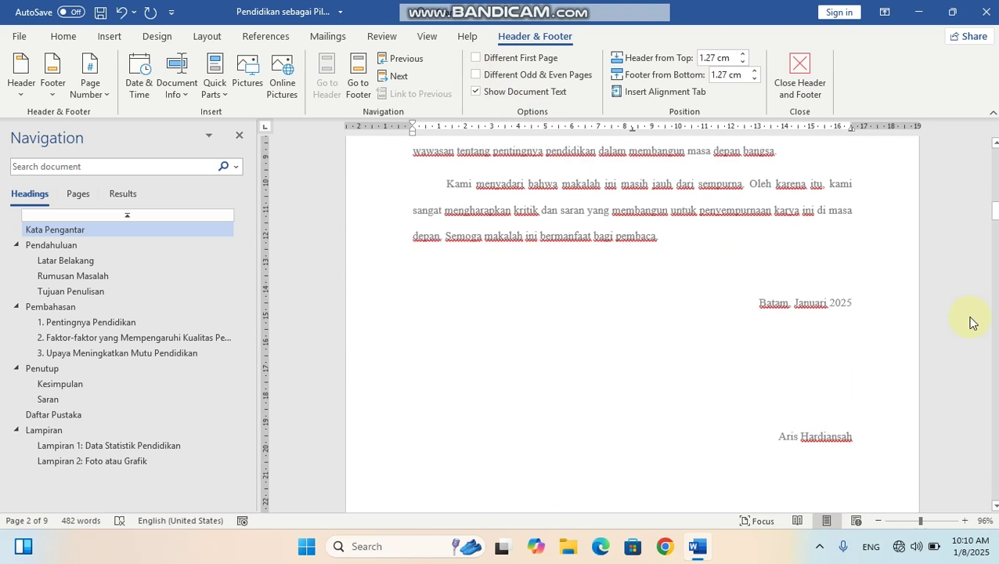
left_click(797, 72)
scroll(899, 284, "up", 4)
scroll(899, 280, "down", 6)
scroll(899, 274, "down", 5)
scroll(828, 251, "up", 3)
scroll(828, 250, "up", 8)
Step: Insert page numbers in the page footer using the Plain Number 3 design
double_click(852, 299)
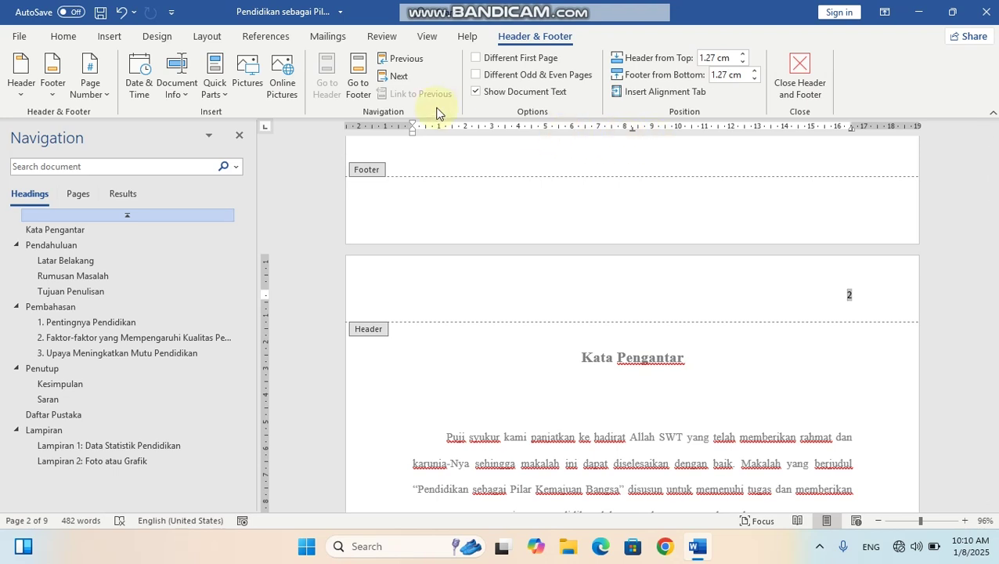
left_click(111, 36)
left_click(709, 92)
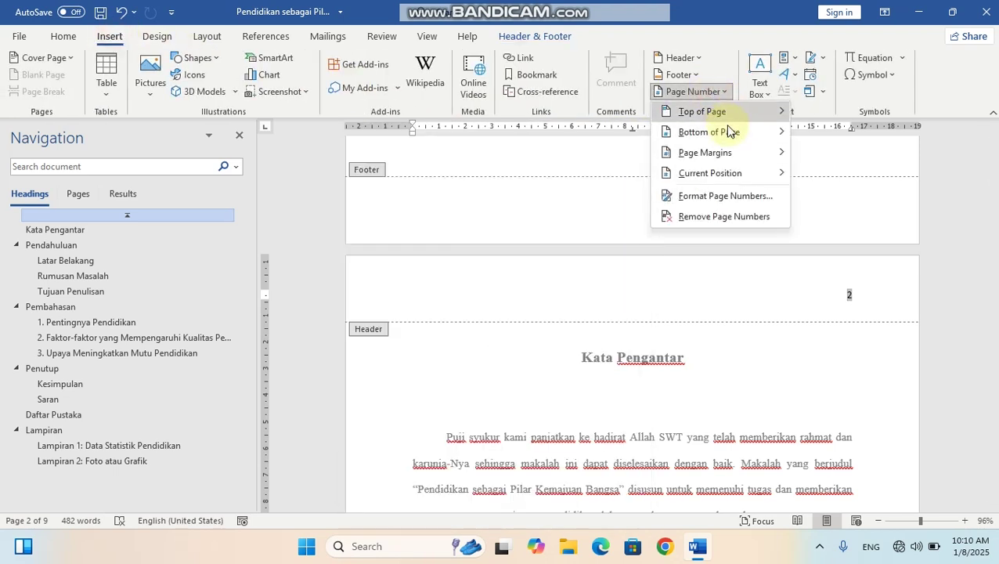
mouse_move(729, 135)
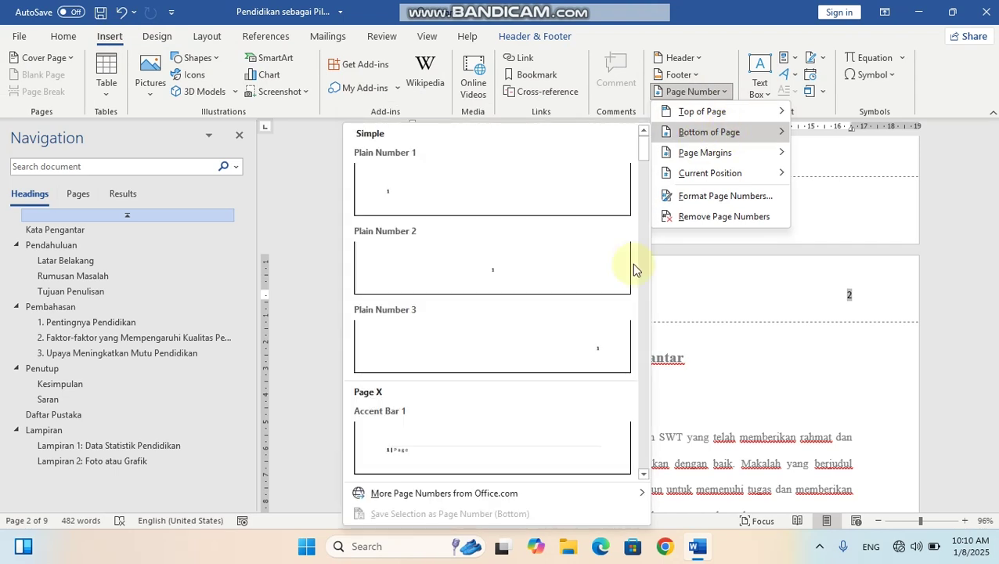
left_click(611, 339)
scroll(979, 360, "up", 10)
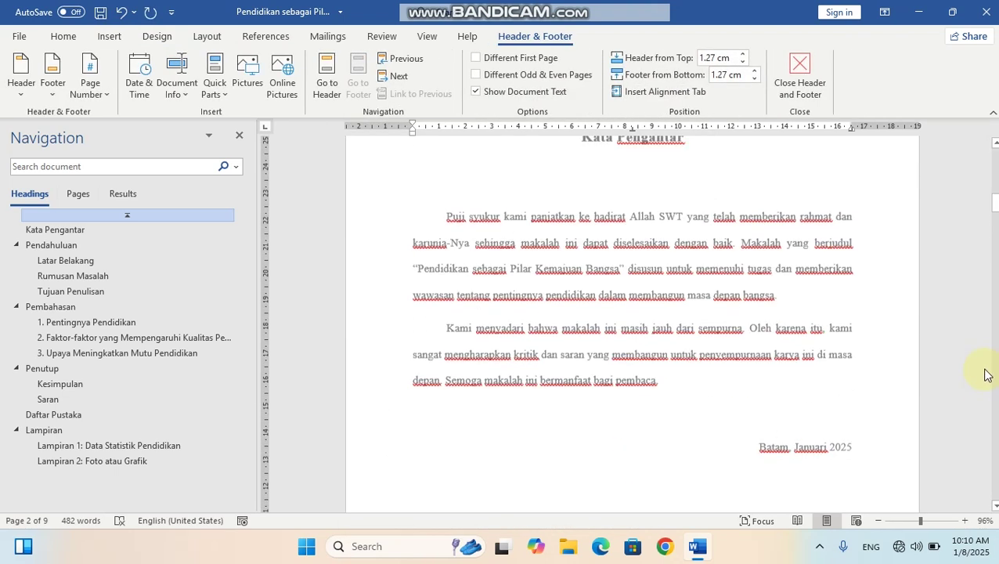
Step: Delete the page number from the header of the Kata Pengantar page
left_click(860, 327)
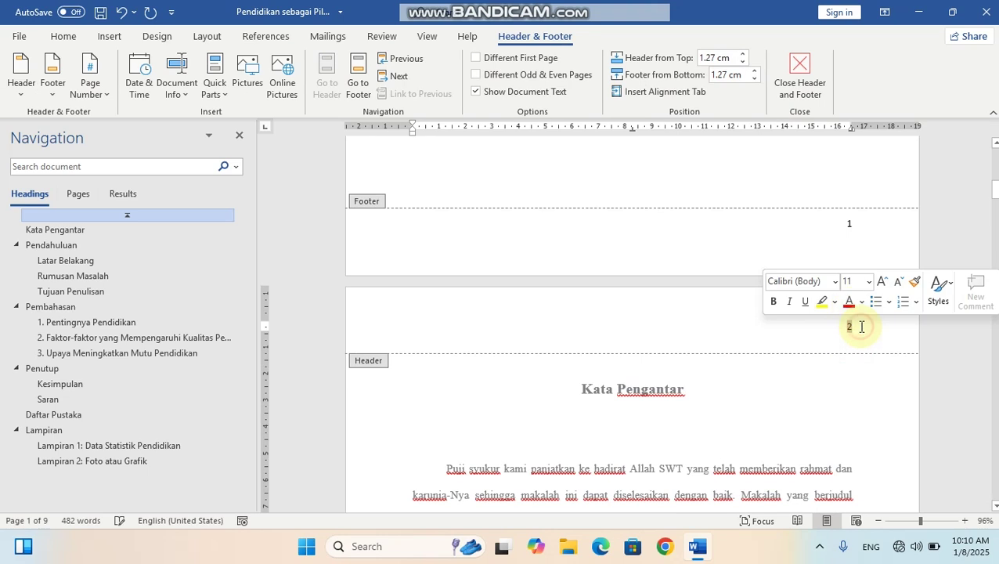
key("BackSpace")
scroll(829, 305, "up", 3)
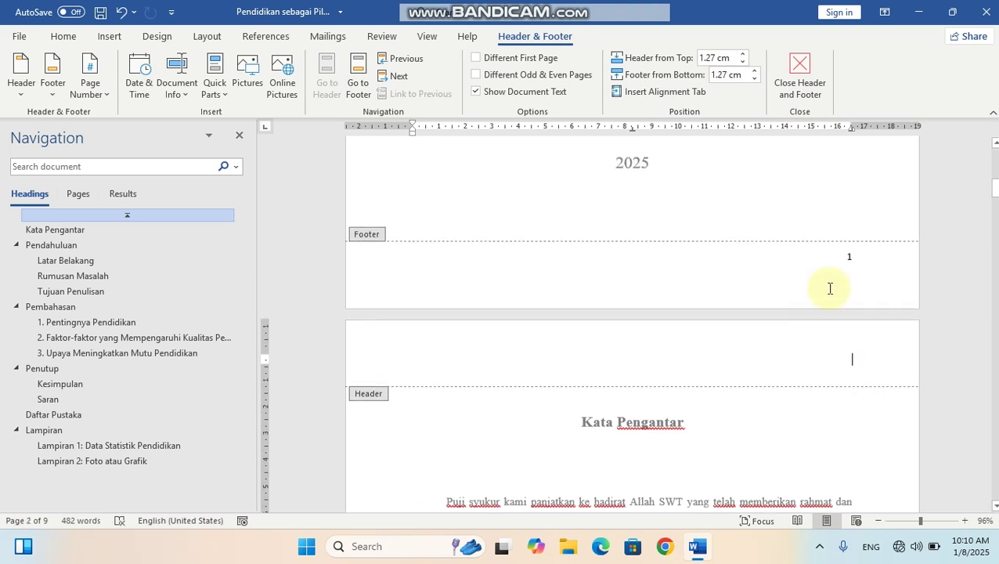
left_click(857, 350)
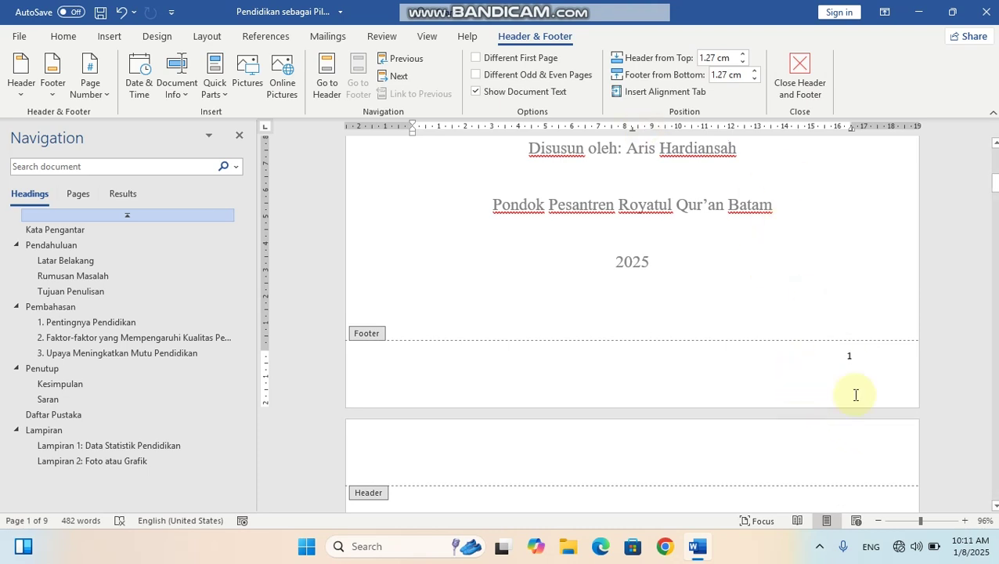
Step: Exclude the cover page from the footer numbering with the Different First Page option and finish editing the header and footer
scroll(803, 352, "down", 5)
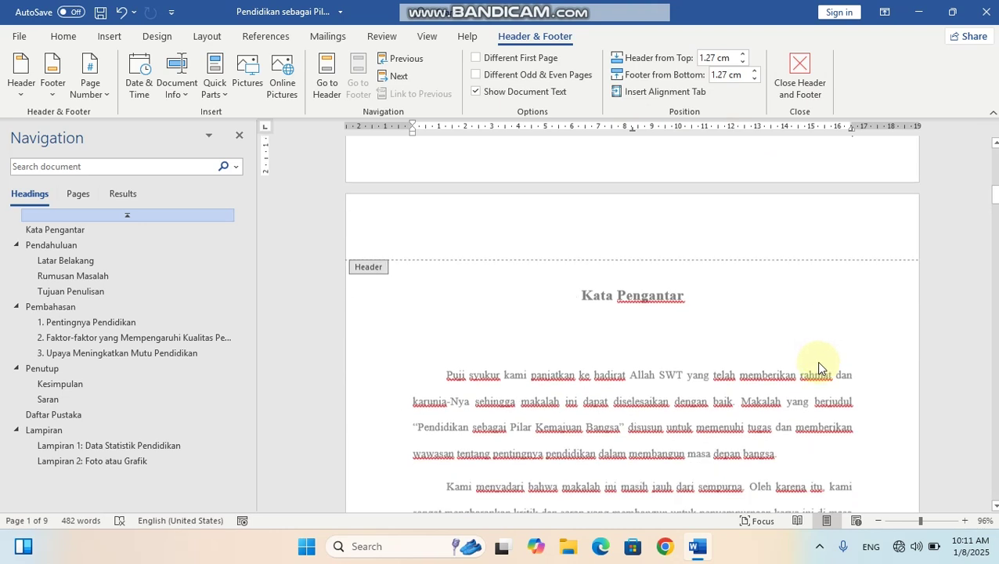
scroll(821, 360, "down", 14)
scroll(832, 345, "up", 7)
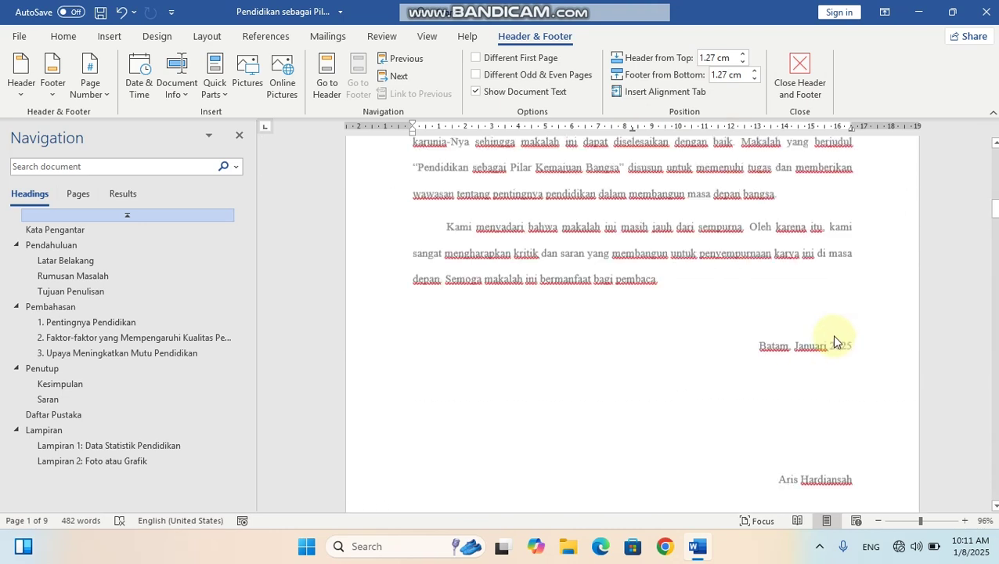
scroll(834, 336, "up", 8)
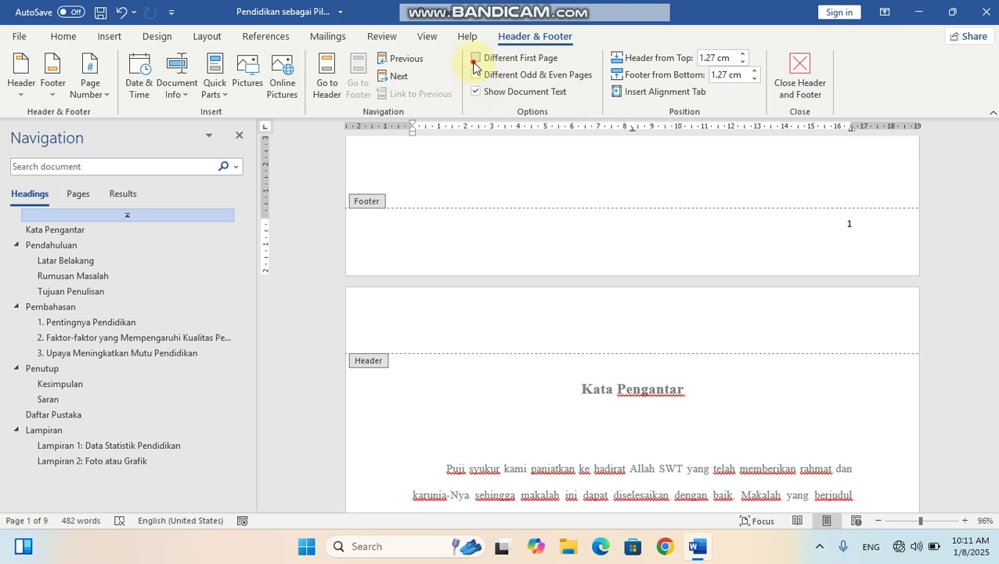
left_click(475, 57)
scroll(720, 317, "down", 5)
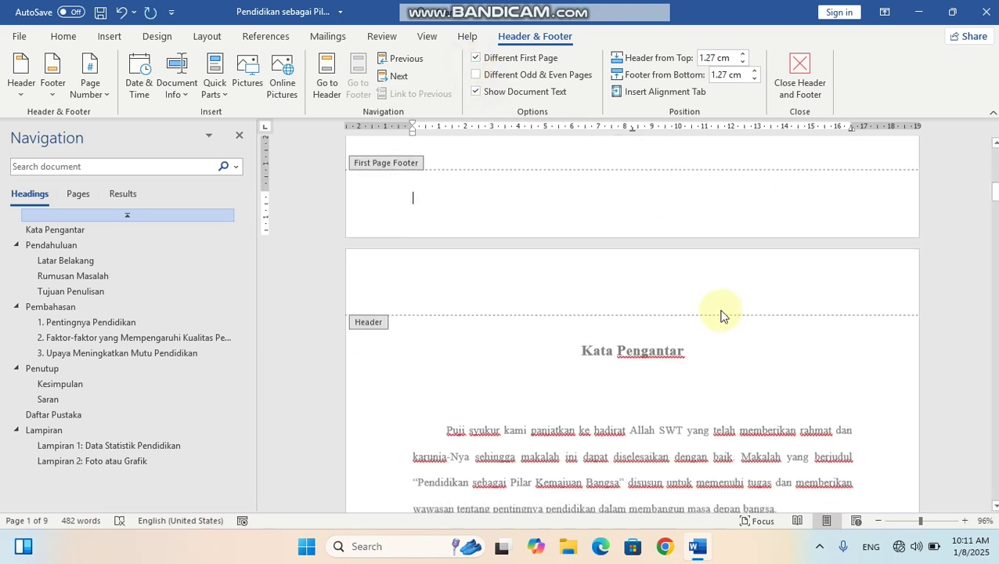
scroll(723, 317, "up", 2)
scroll(447, 282, "up", 2)
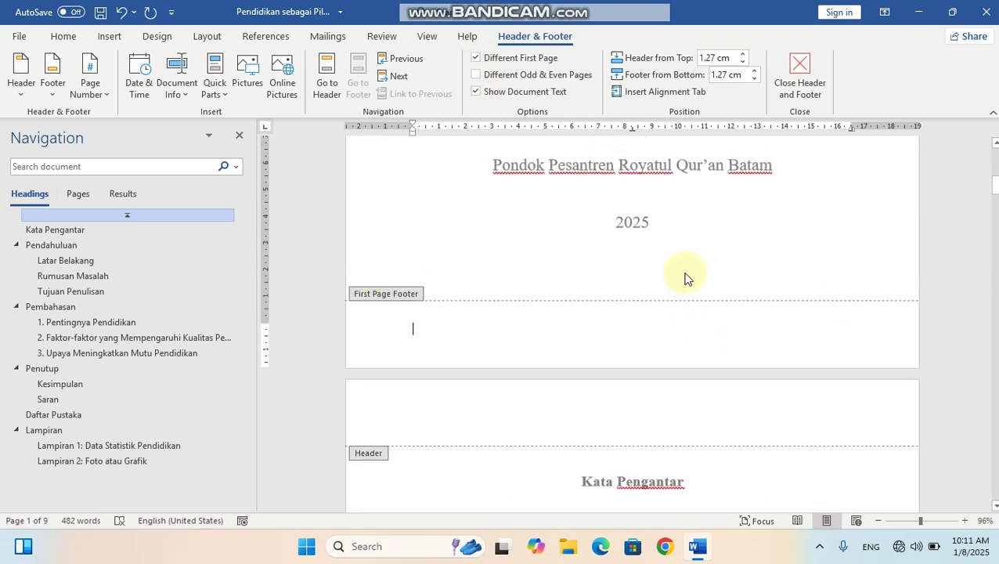
scroll(951, 306, "down", 10)
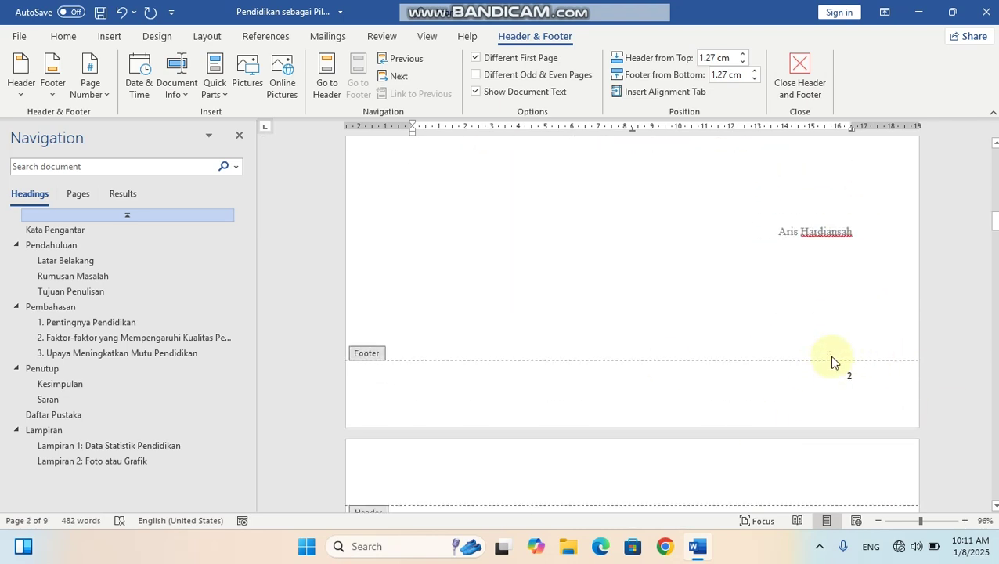
left_click(787, 104)
Step: Examine the footer page numbers from the cover through the Daftar Isi page to the Lampiran section
scroll(697, 314, "up", 10)
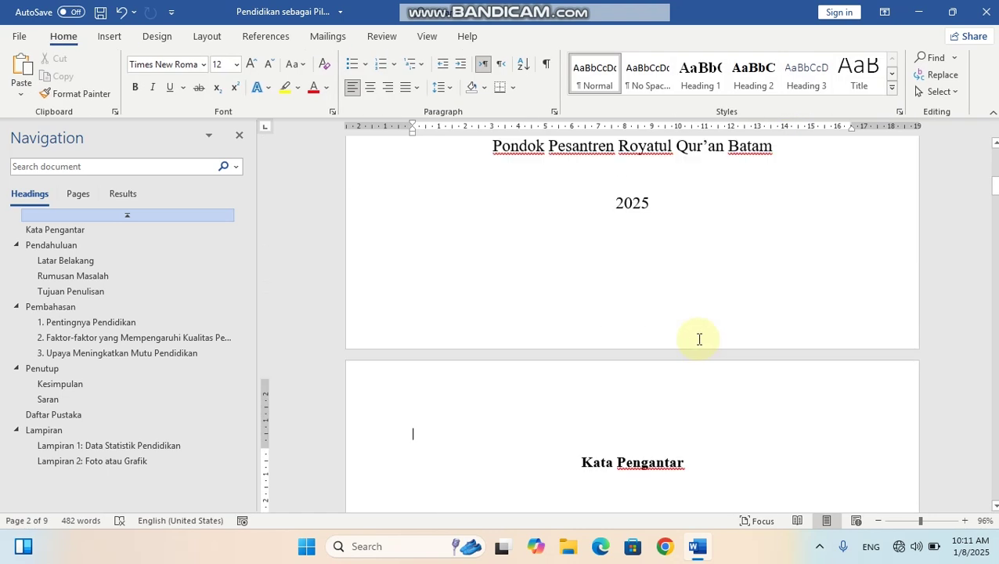
scroll(697, 286, "down", 10)
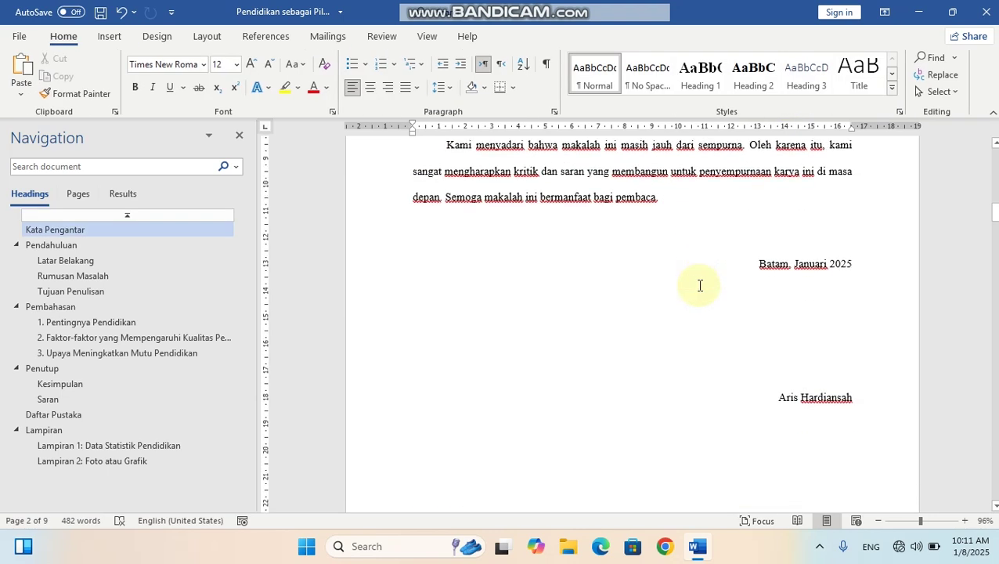
scroll(700, 290, "down", 5)
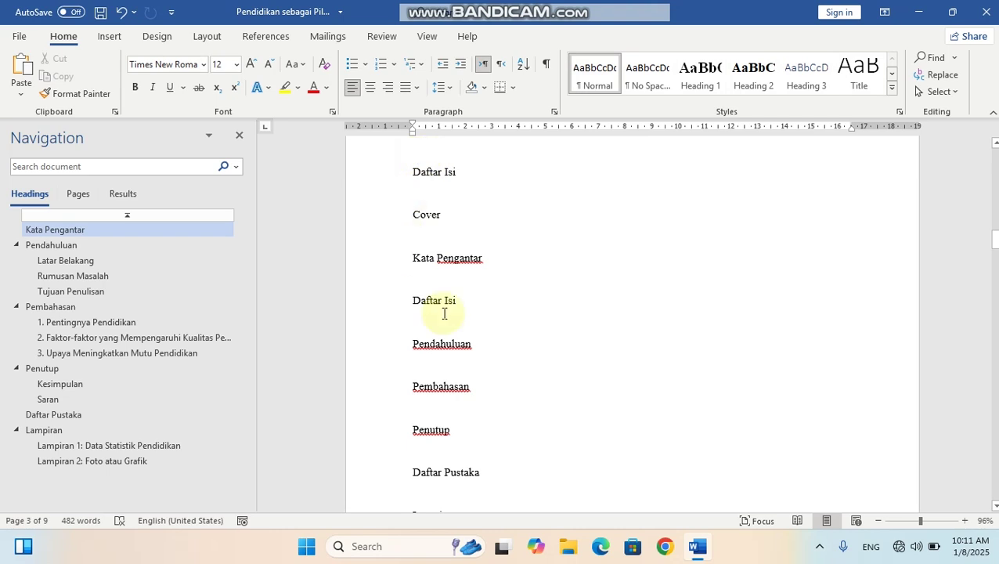
scroll(600, 283, "down", 3)
scroll(600, 283, "up", 3)
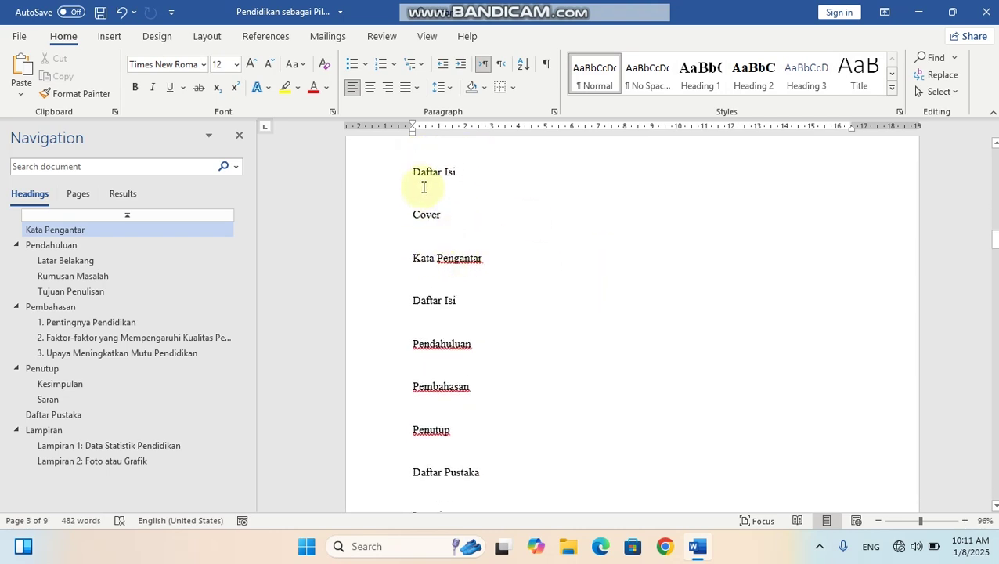
scroll(656, 307, "down", 5)
scroll(655, 307, "down", 2)
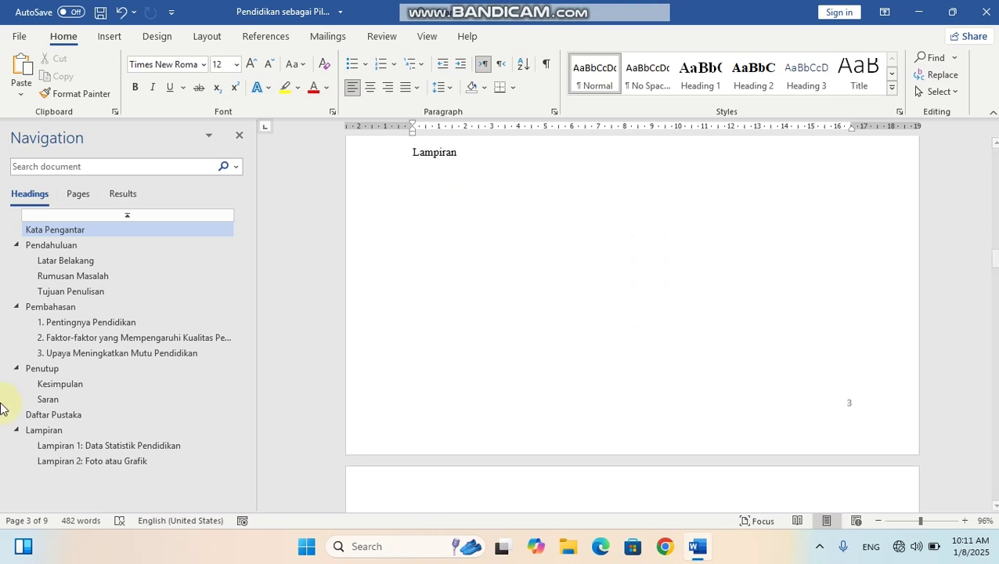
left_click(39, 430)
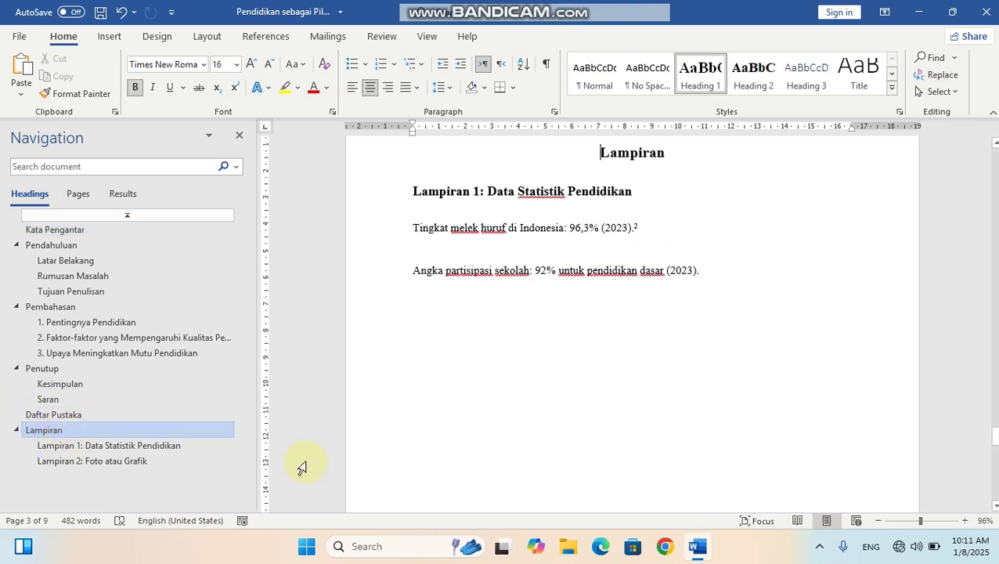
scroll(918, 374, "down", 10)
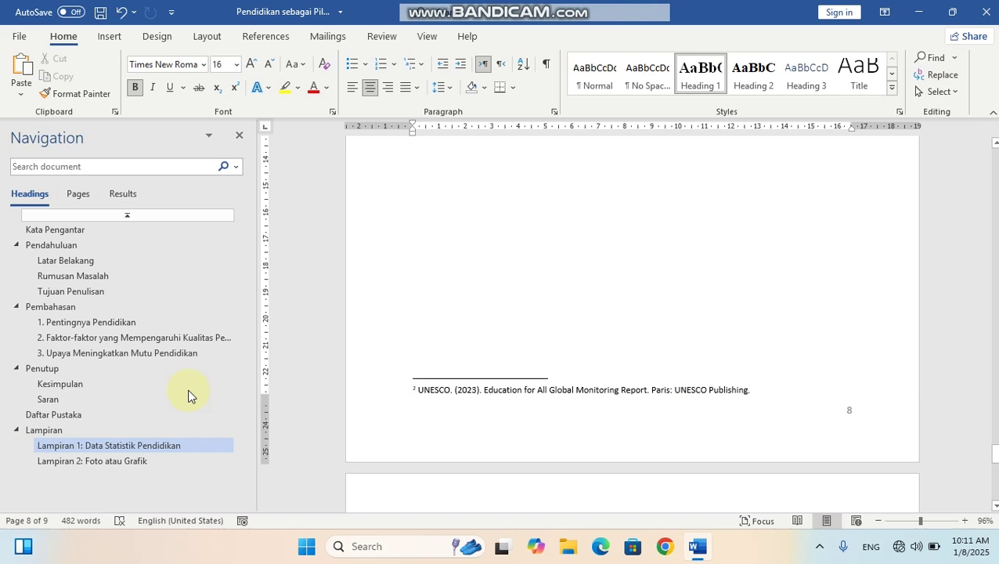
Step: Delete the manually typed Daftar Isi list on the page after Kata Pengantar
left_click(55, 231)
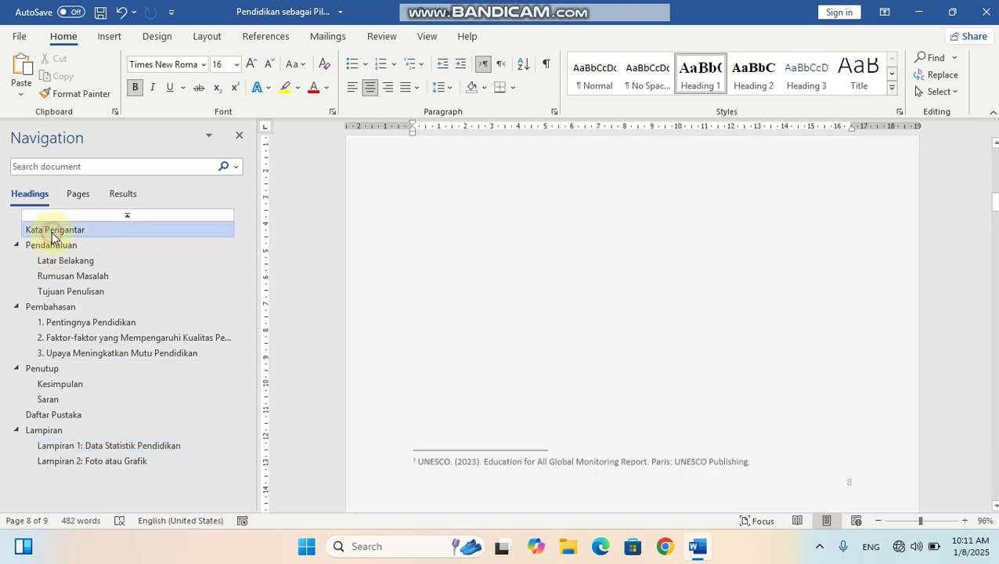
scroll(567, 439, "down", 15)
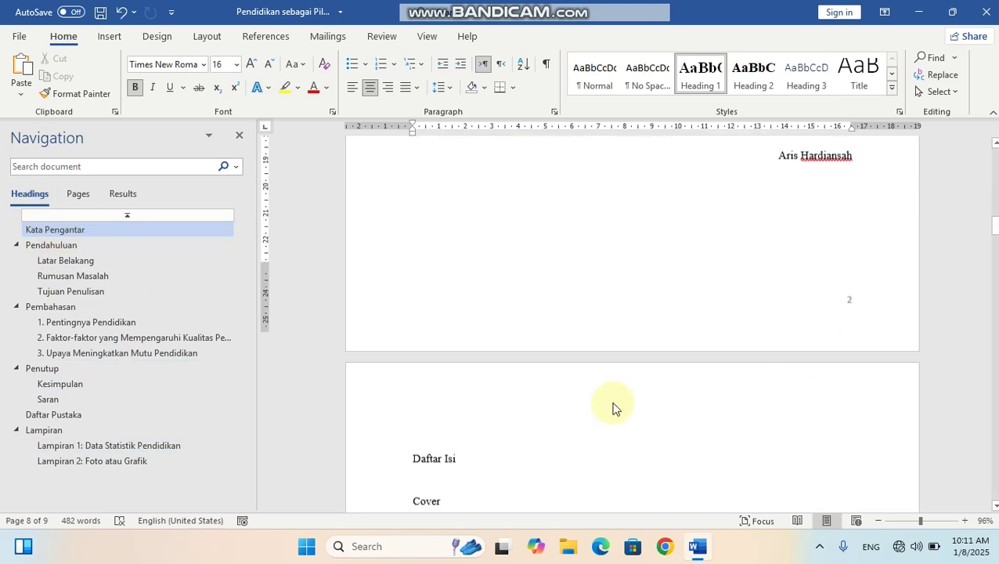
left_click(411, 205)
left_click_drag(415, 225, 513, 404)
scroll(513, 404, "up", 4)
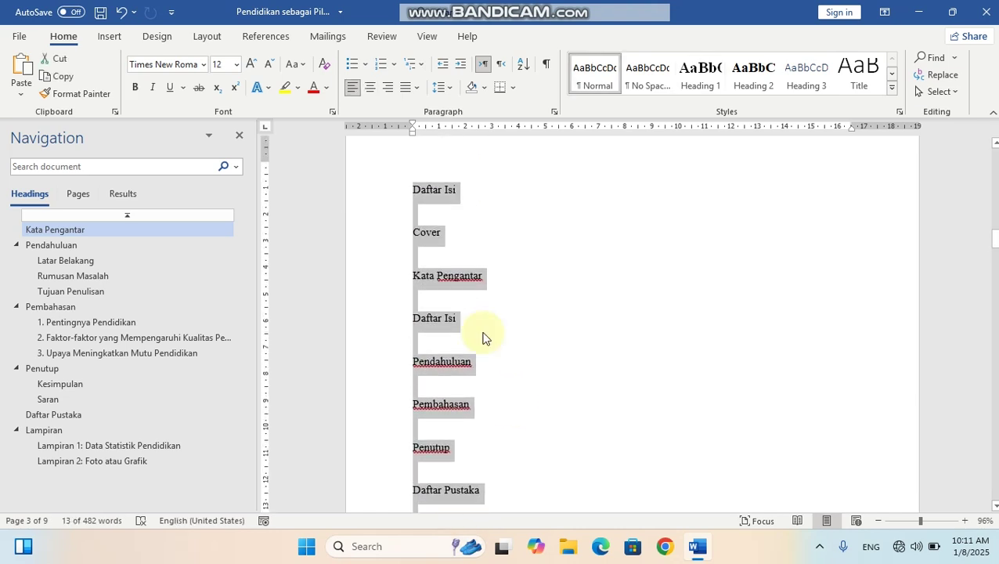
key("Delete")
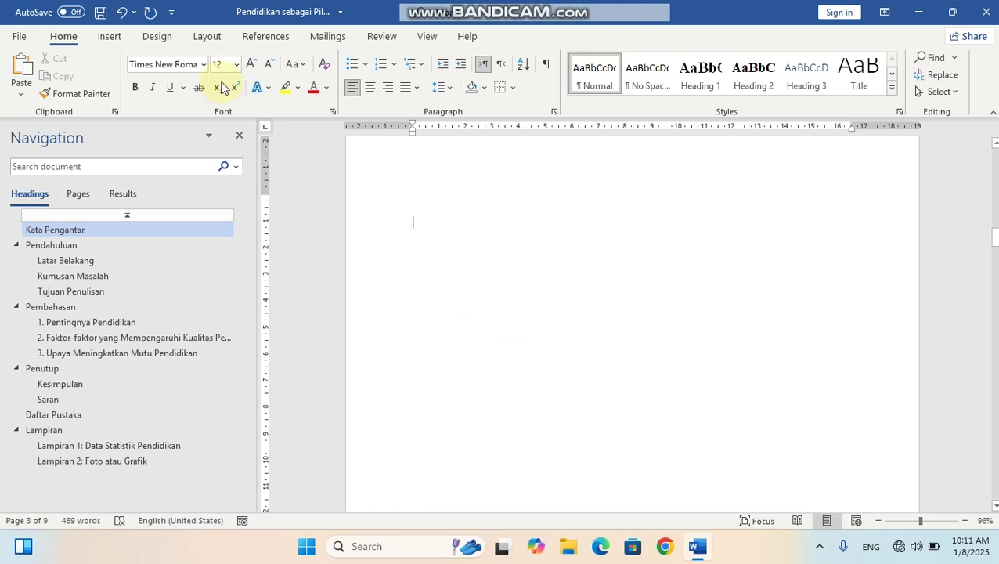
Step: Insert a table of contents on the emptied page using Automatic Table 1 and review its entries
left_click(244, 39)
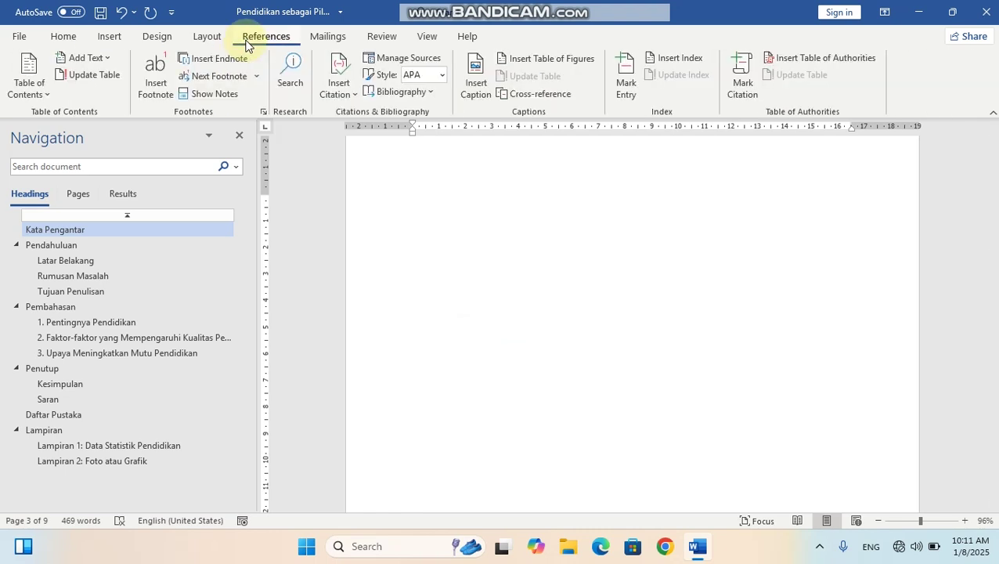
left_click(28, 87)
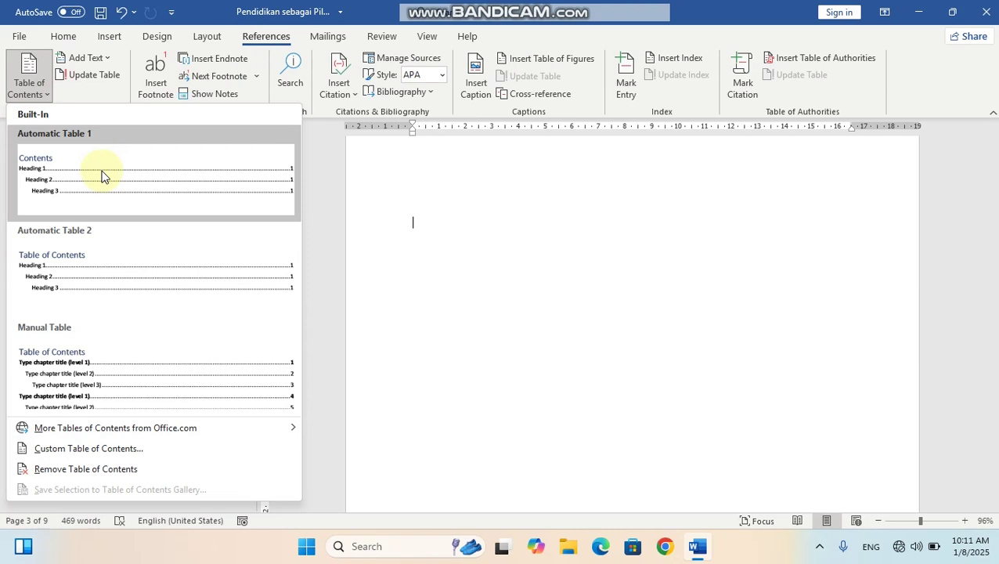
left_click(101, 176)
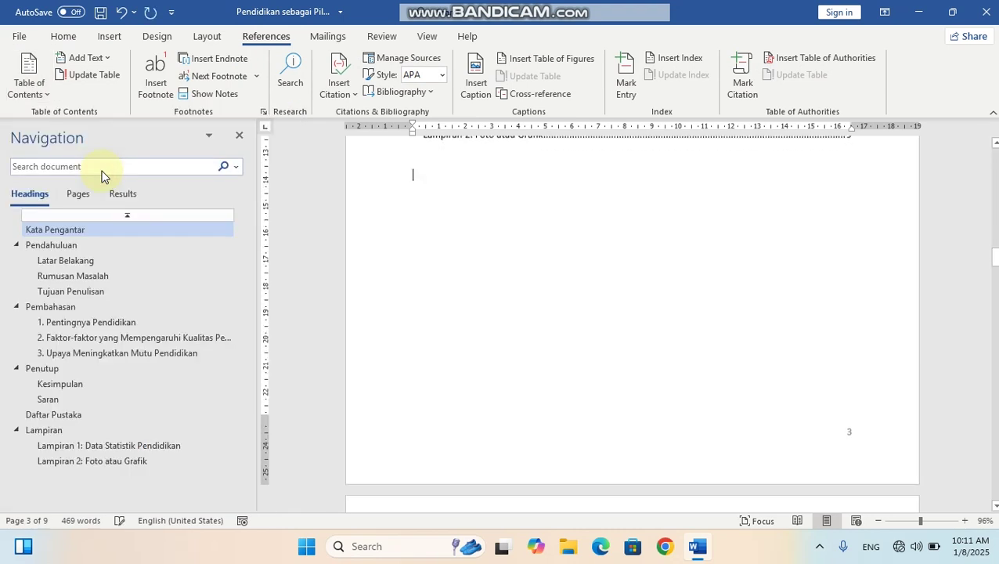
scroll(718, 319, "up", 4)
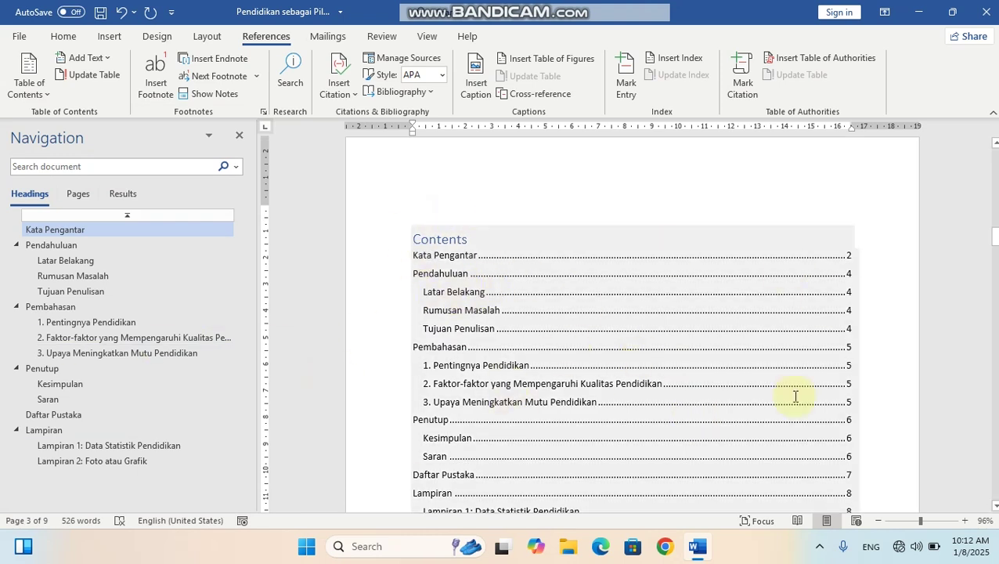
scroll(544, 345, "down", 2)
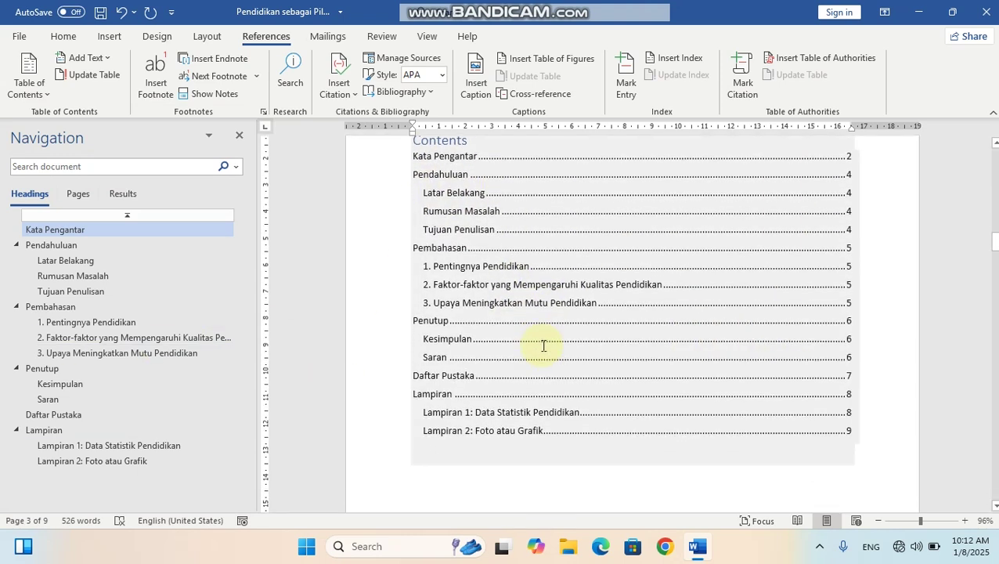
scroll(786, 307, "up", 2)
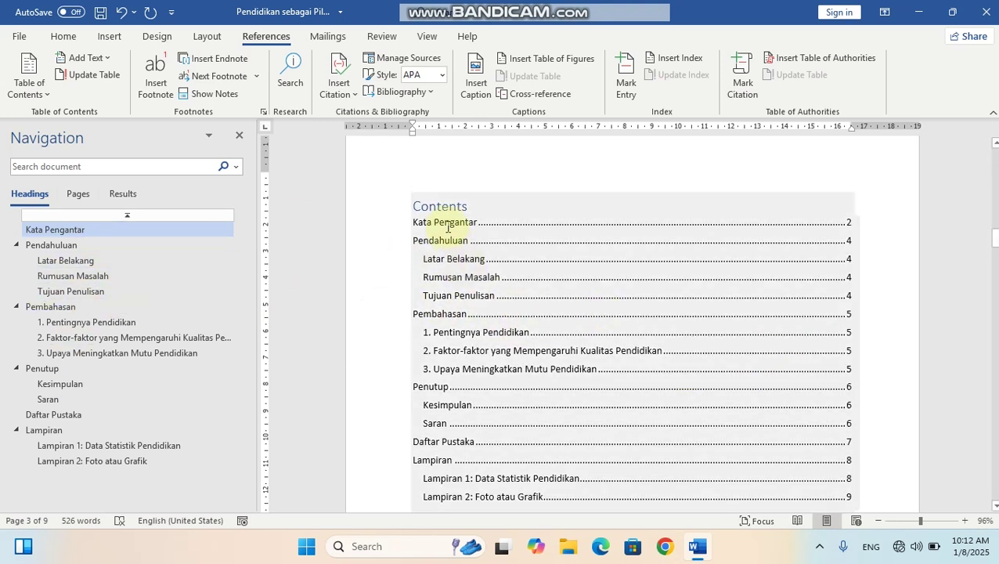
Step: Replace the table of contents title with DAFTAR ISI
left_click(437, 206)
left_click_drag(466, 207, 398, 208)
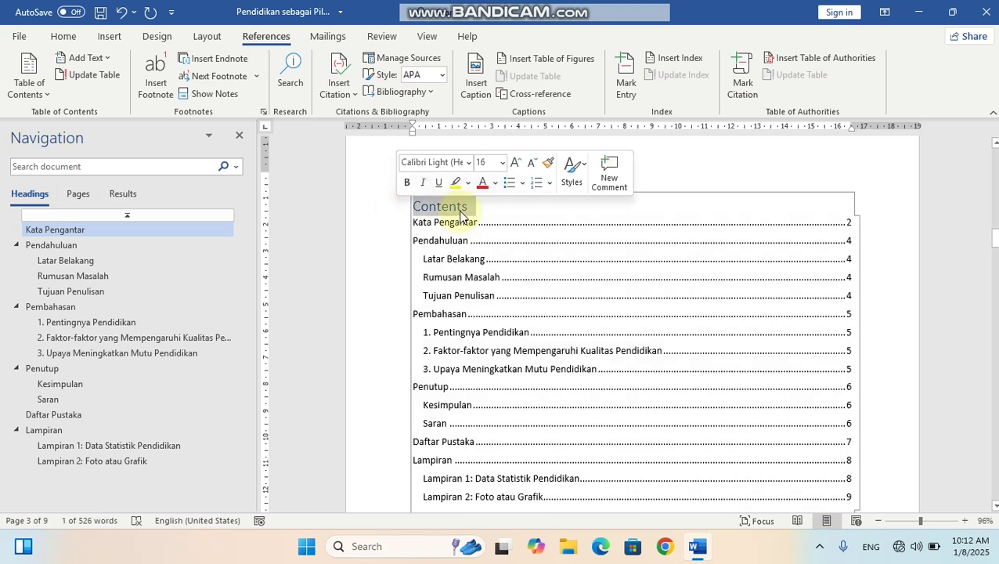
type("DAFTA")
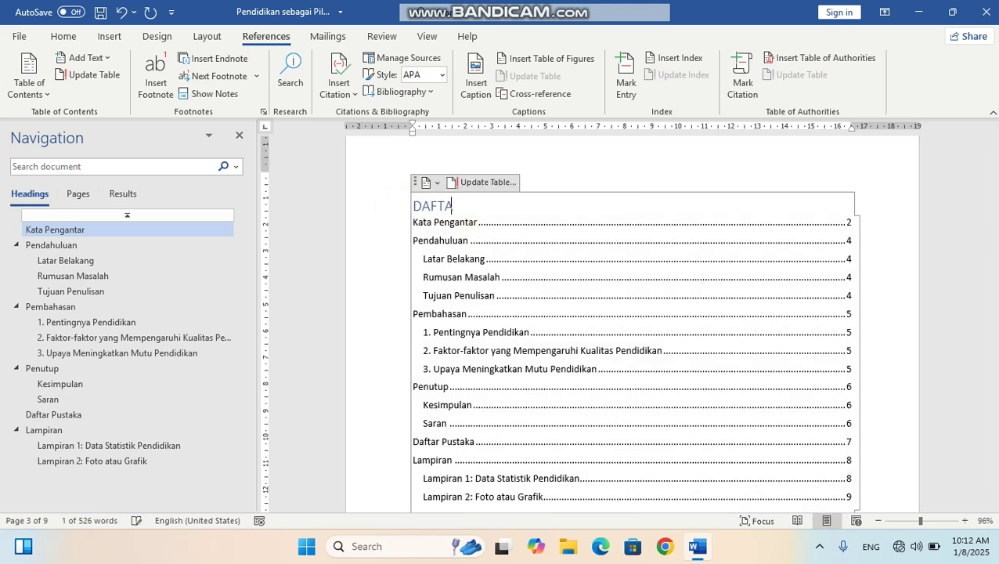
type("R ISI")
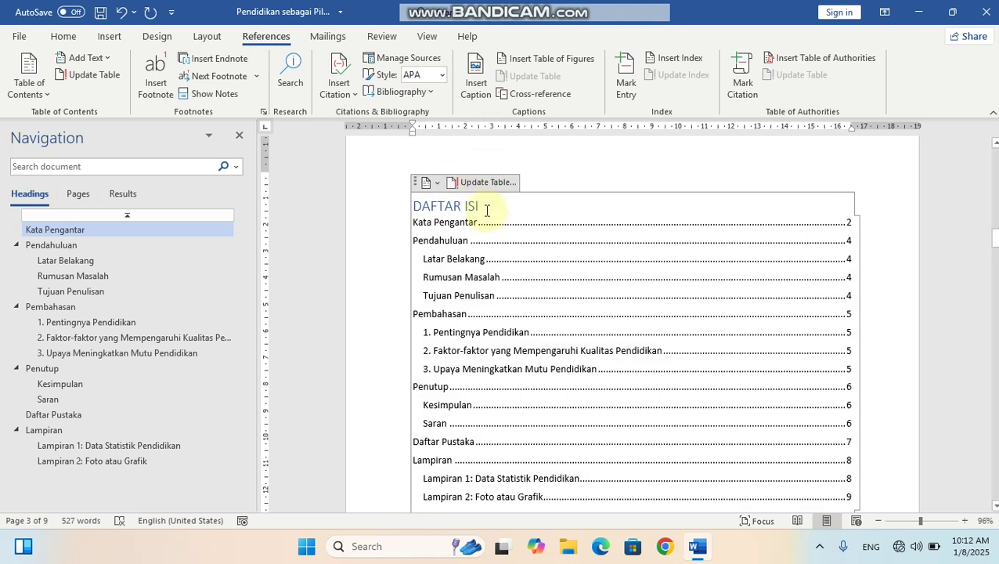
Step: Apply Heading 1 to the DAFTAR ISI title, centre it and add a blank line below it
left_click_drag(487, 210, 397, 200)
left_click(63, 34)
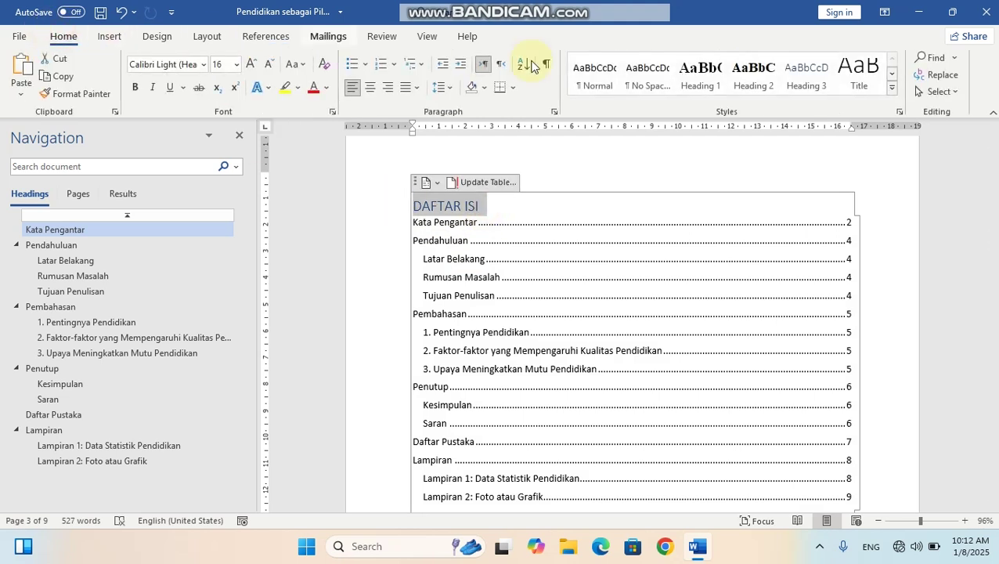
left_click(697, 82)
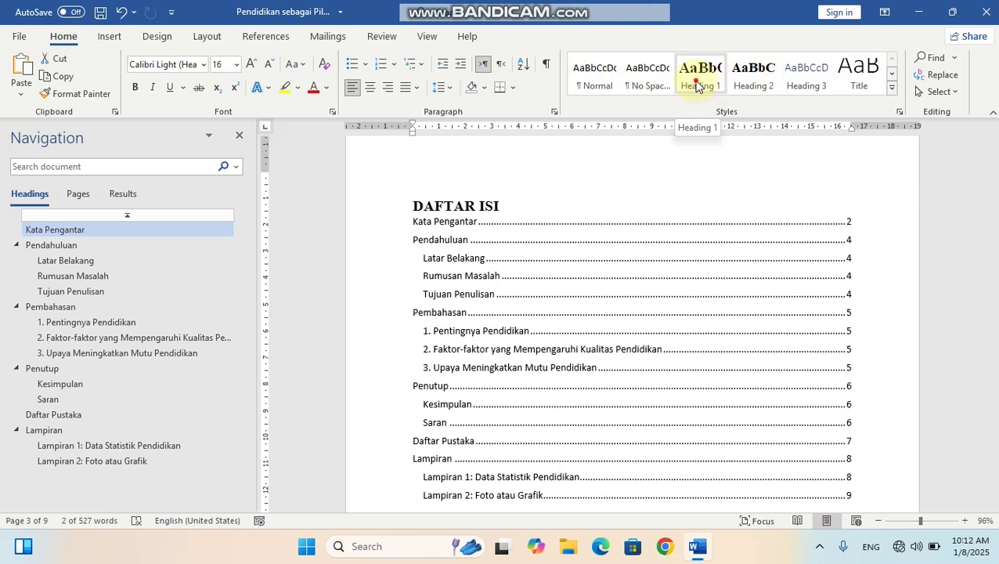
left_click(372, 89)
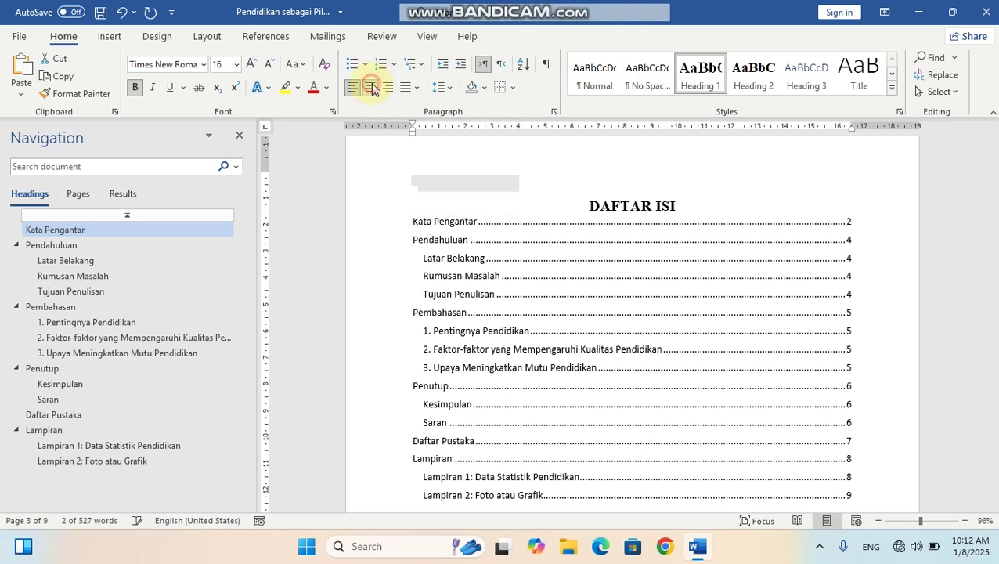
left_click(695, 202)
key("Return")
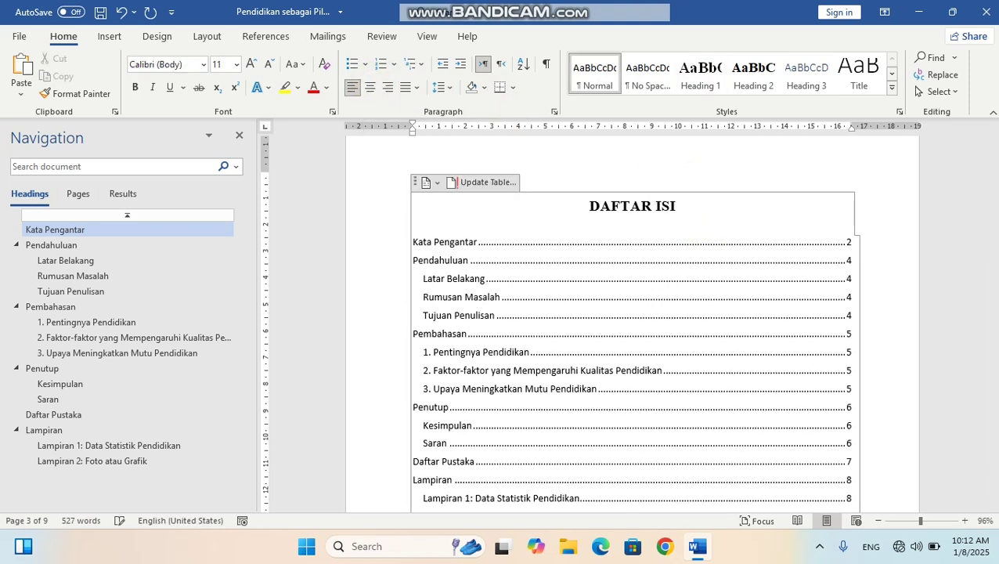
Step: Set the line spacing of the whole table of contents, including its title, to 2.0
left_click_drag(591, 210, 638, 464)
scroll(642, 439, "down", 3)
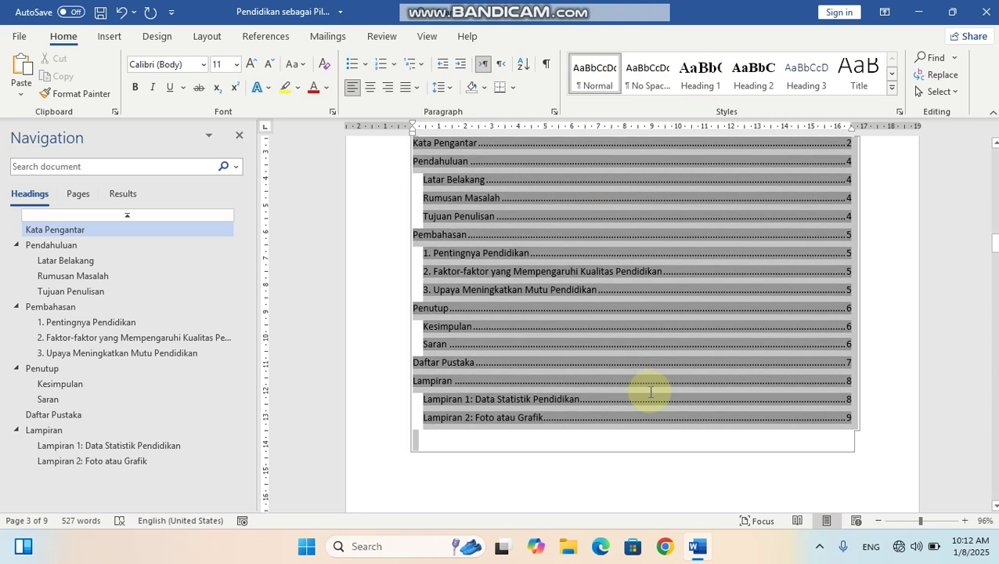
left_click(446, 87)
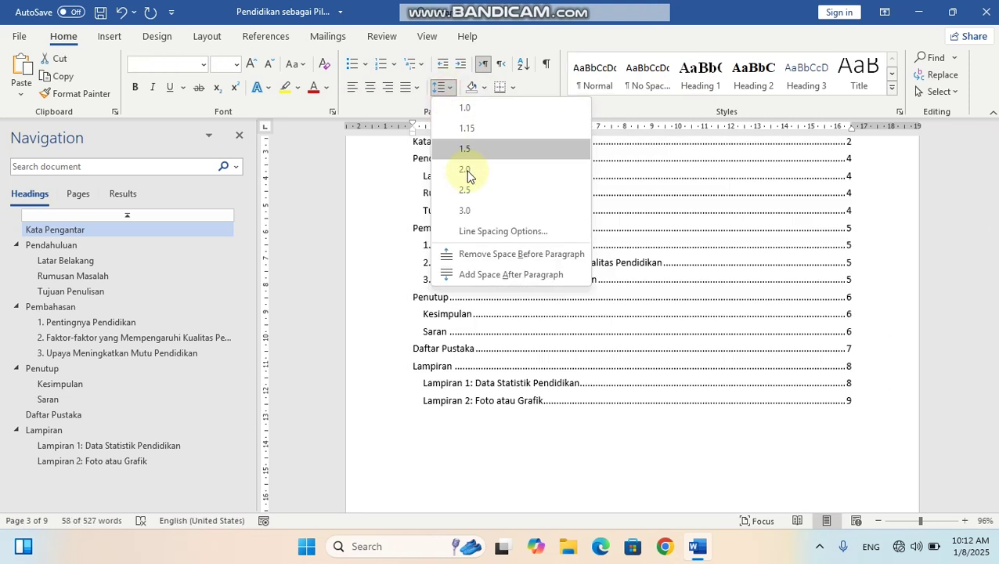
left_click(466, 170)
scroll(586, 275, "up", 5)
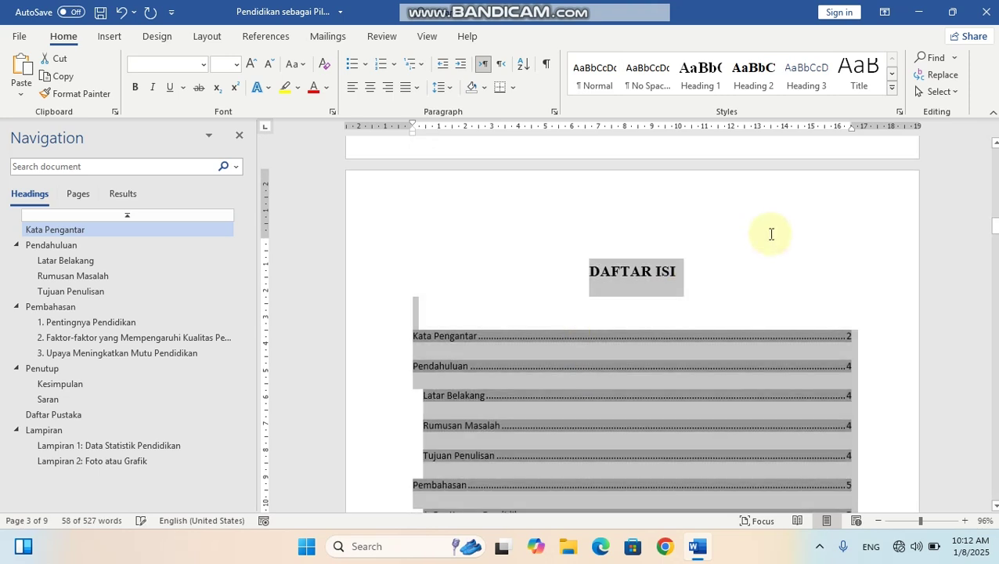
left_click(771, 235)
Step: Delete the blank page between the table of contents and the Pendahuluan page
scroll(764, 242, "down", 15)
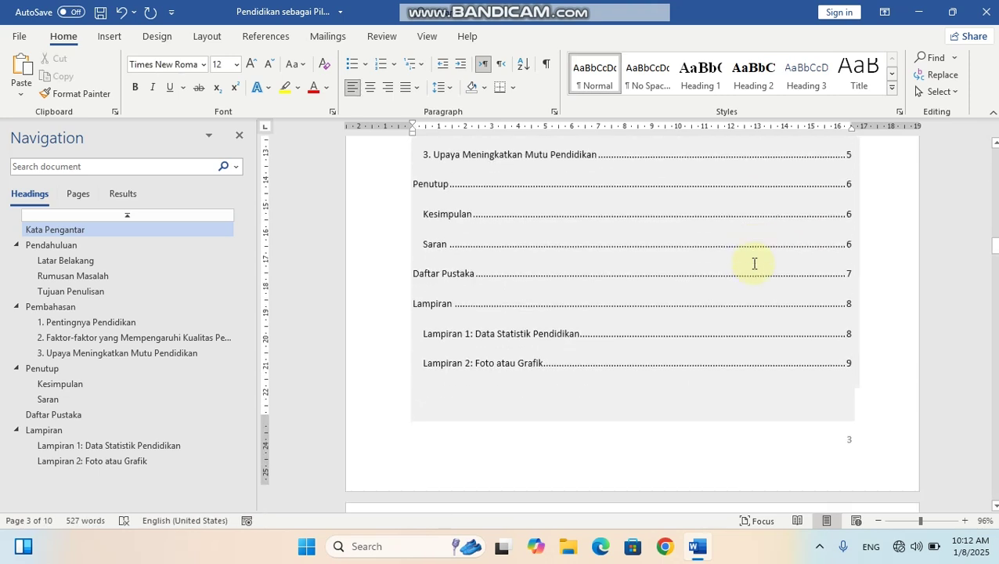
scroll(754, 263, "down", 5)
left_click(685, 321)
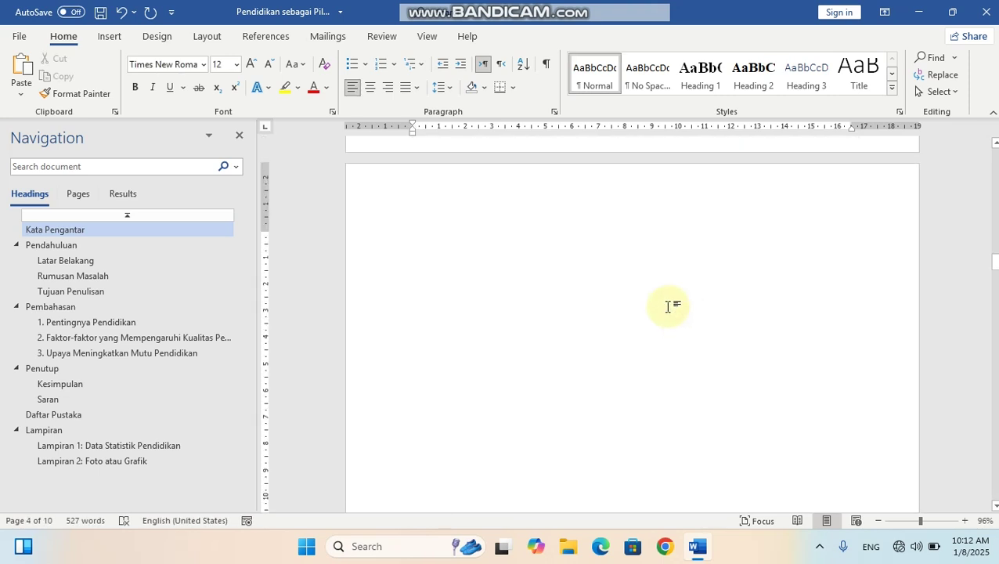
key("Delete")
key("BackSpace")
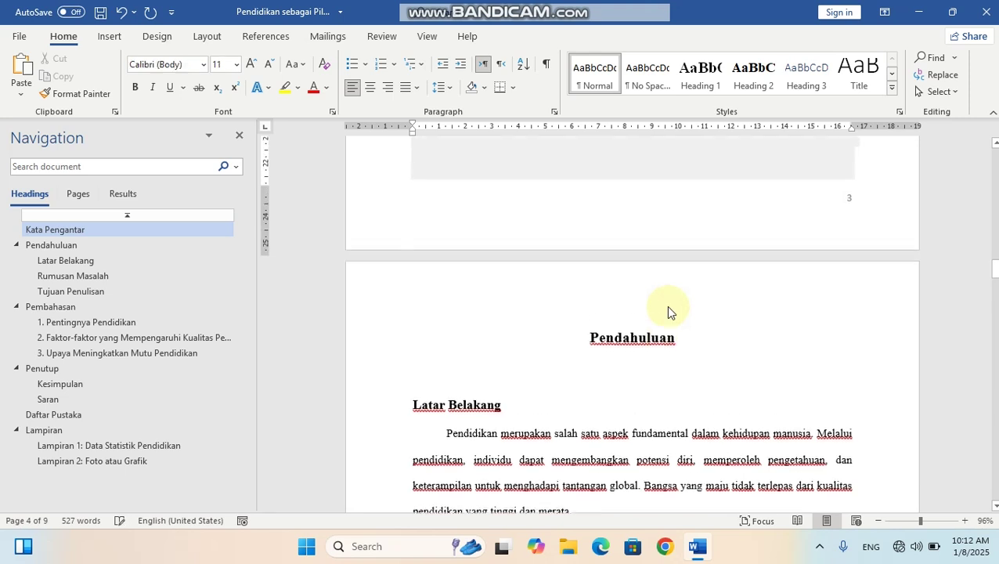
scroll(666, 305, "up", 4)
left_click(664, 335)
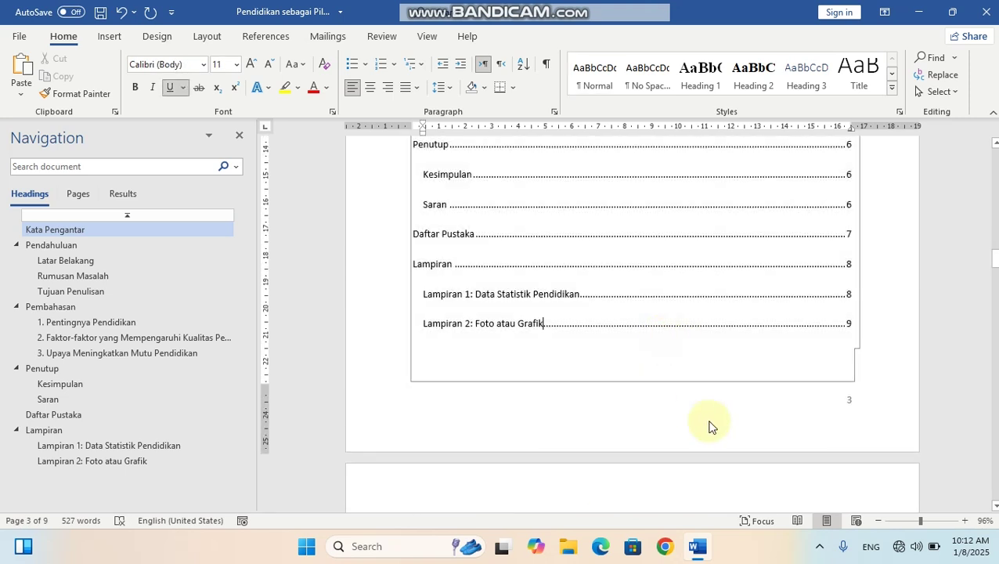
Step: Compare the Pendahuluan section's footer page number with its entries in the table of contents
scroll(698, 385, "up", 1)
scroll(663, 384, "down", 5)
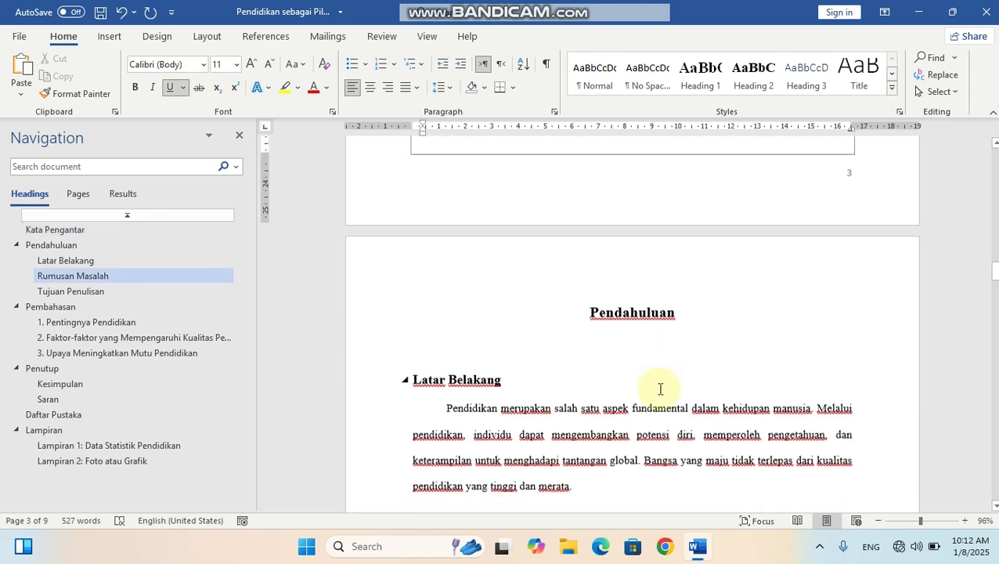
scroll(657, 389, "down", 2)
scroll(647, 374, "up", 2)
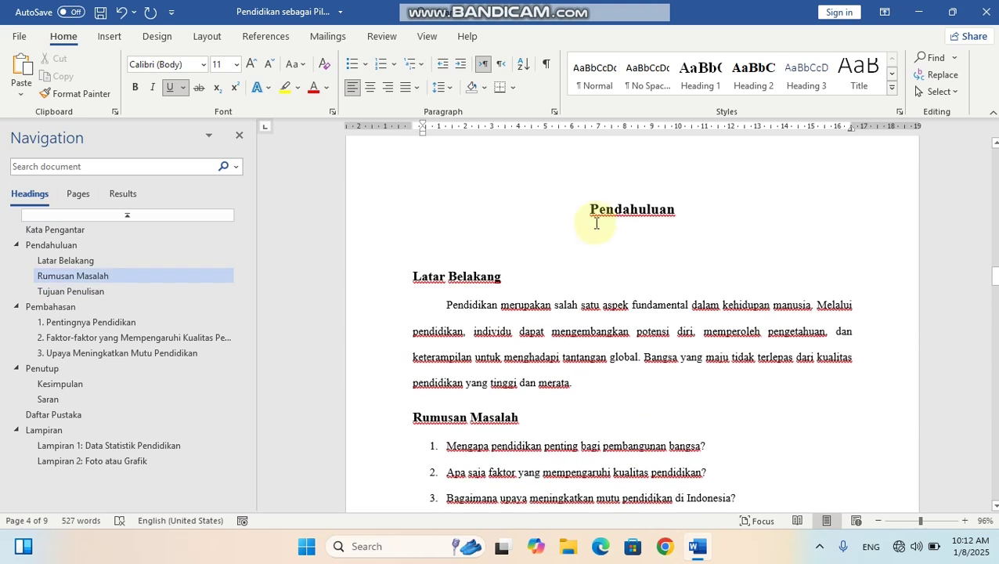
left_click(595, 217)
scroll(696, 390, "down", 6)
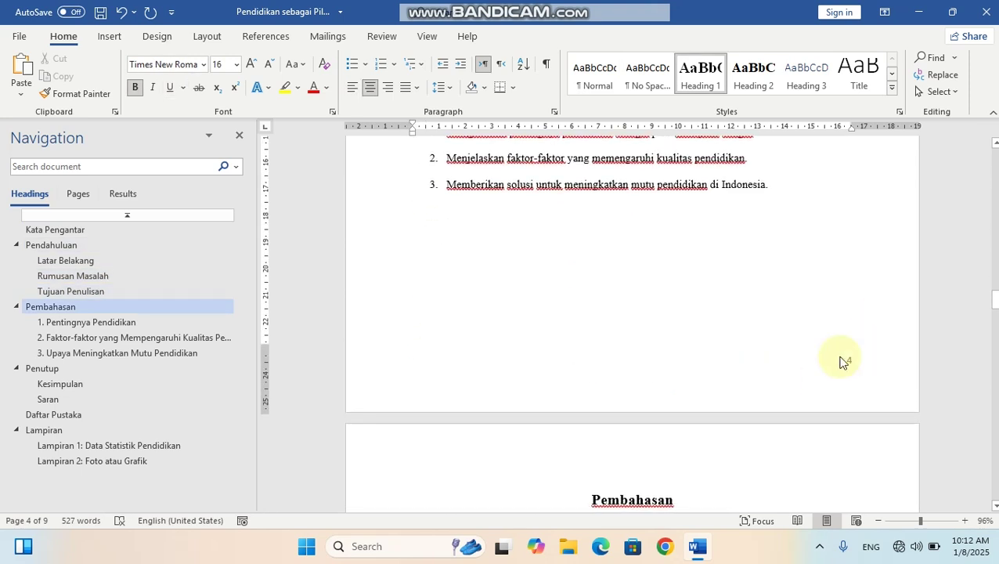
scroll(818, 337, "up", 3)
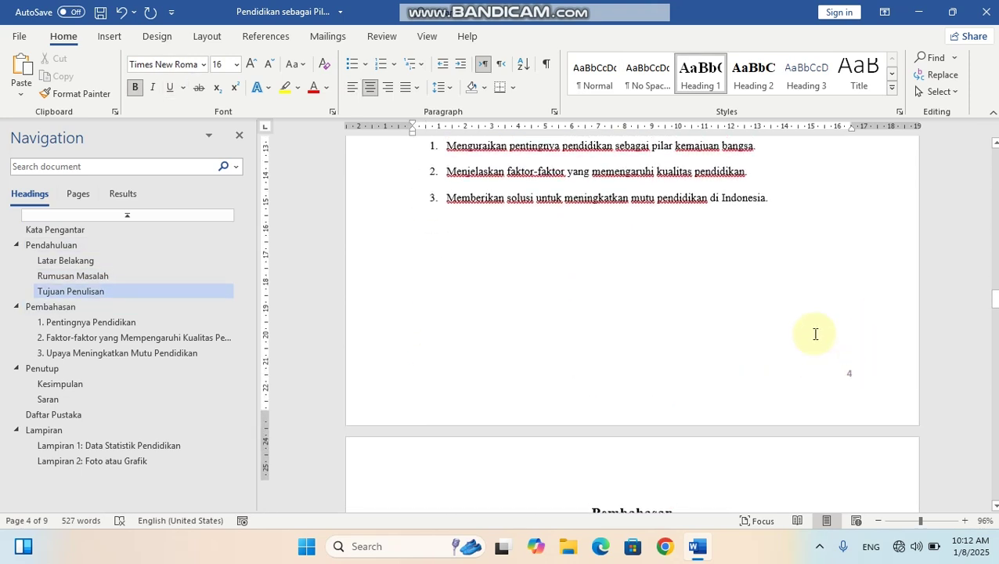
scroll(818, 353, "down", 4)
scroll(819, 354, "up", 5)
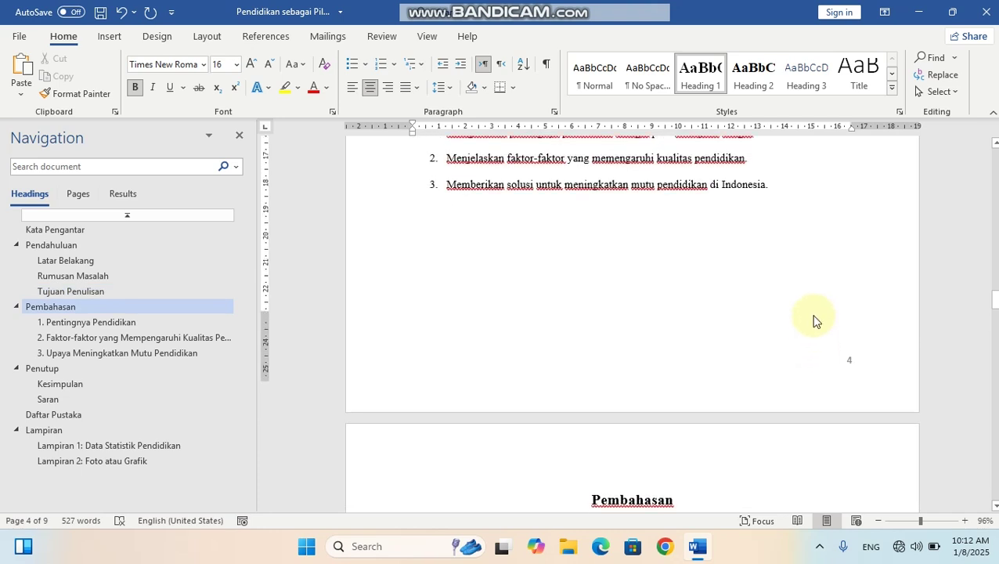
scroll(794, 292, "up", 3)
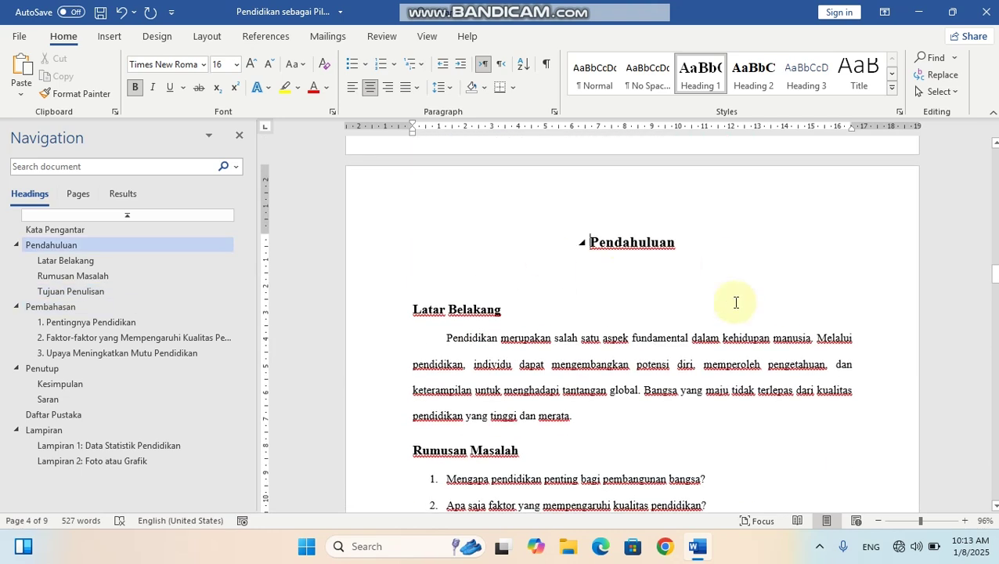
scroll(733, 305, "down", 5)
scroll(755, 350, "down", 2)
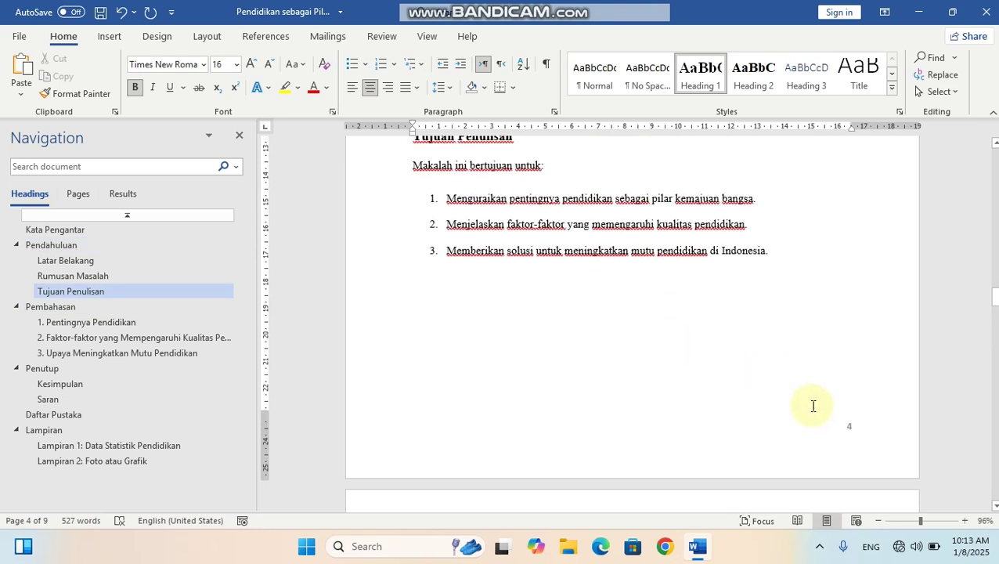
scroll(814, 404, "down", 3)
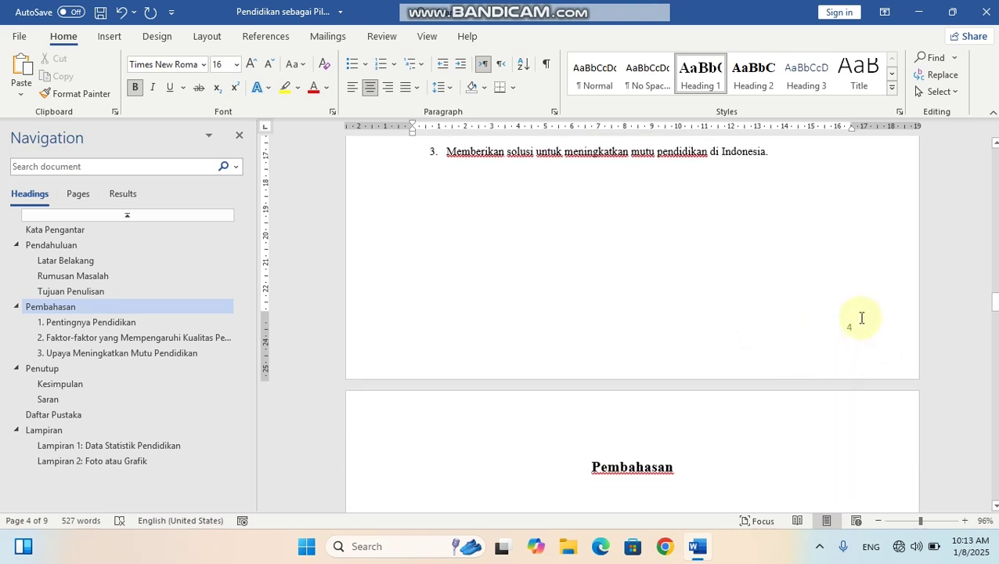
scroll(859, 321, "up", 7)
scroll(716, 284, "up", 10)
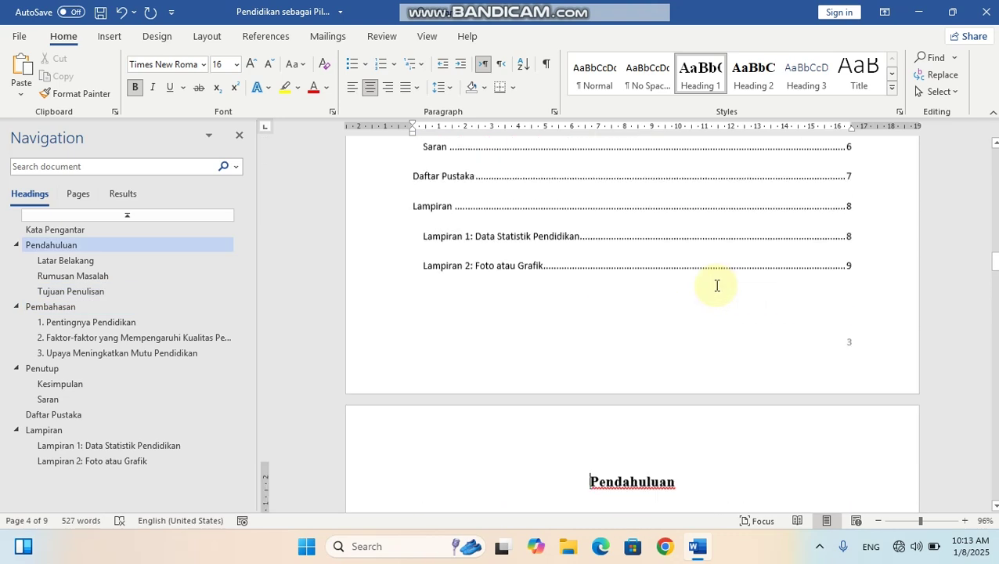
Step: Review the update options for the table of contents and dismiss them without updating
left_click(552, 259)
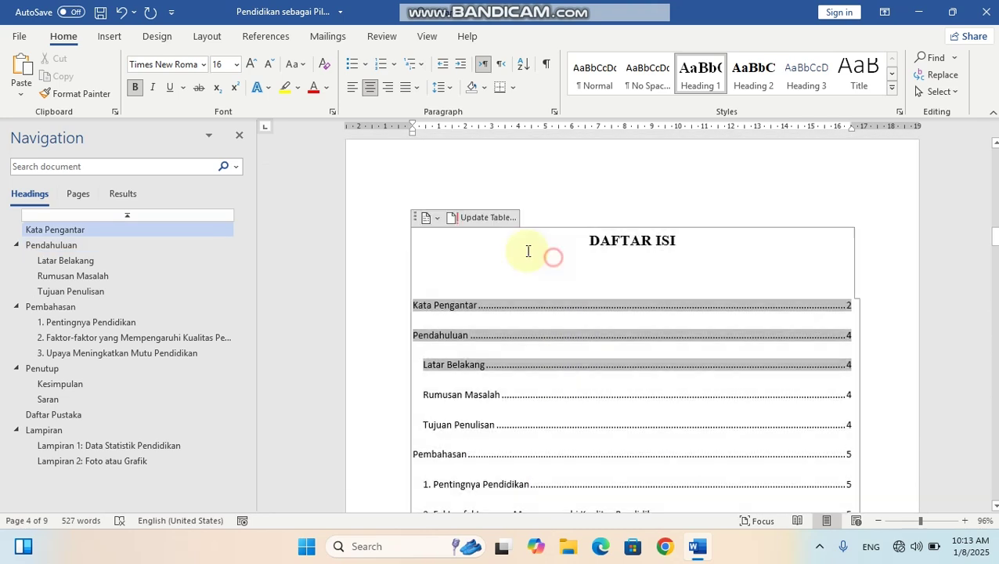
left_click(485, 220)
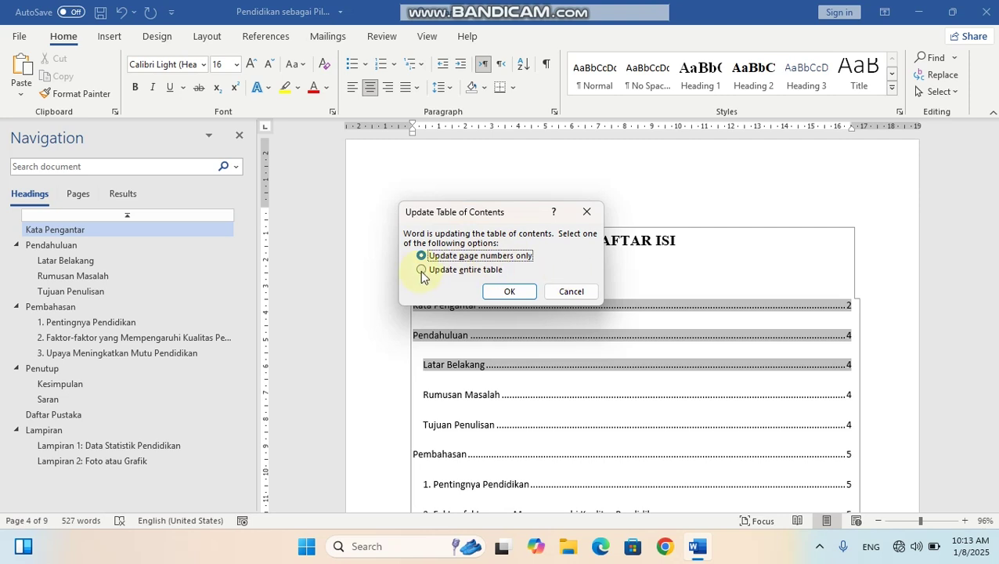
left_click(565, 292)
left_click(603, 238)
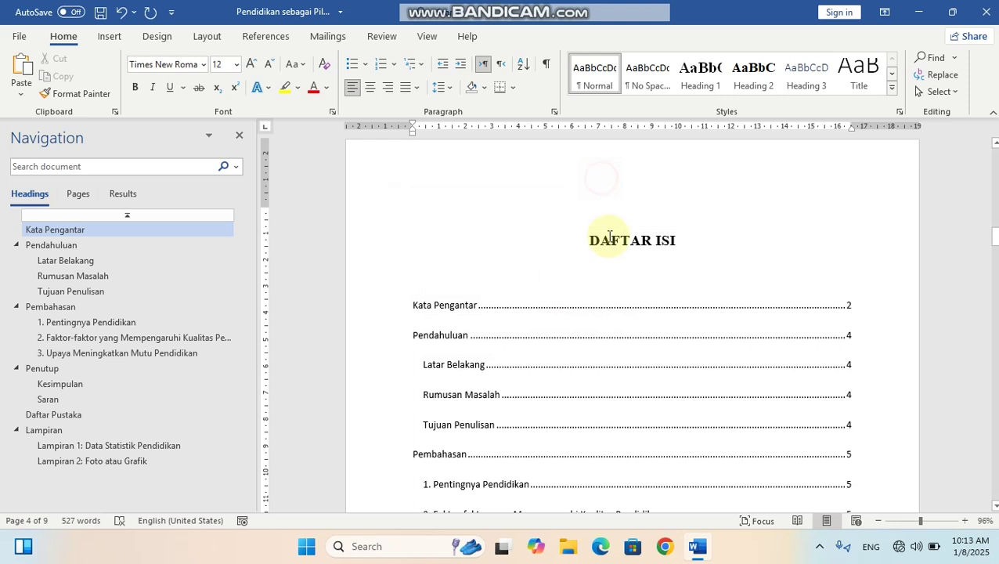
Step: Examine the table of contents and Kata Pengantar pages, and visit the Penutup, Pembahasan and Daftar Pustaka headings through the document outline
scroll(623, 244, "down", 3)
scroll(623, 244, "down", 3)
scroll(789, 292, "up", 3)
left_click_drag(995, 245, 995, 180)
scroll(787, 326, "up", 10)
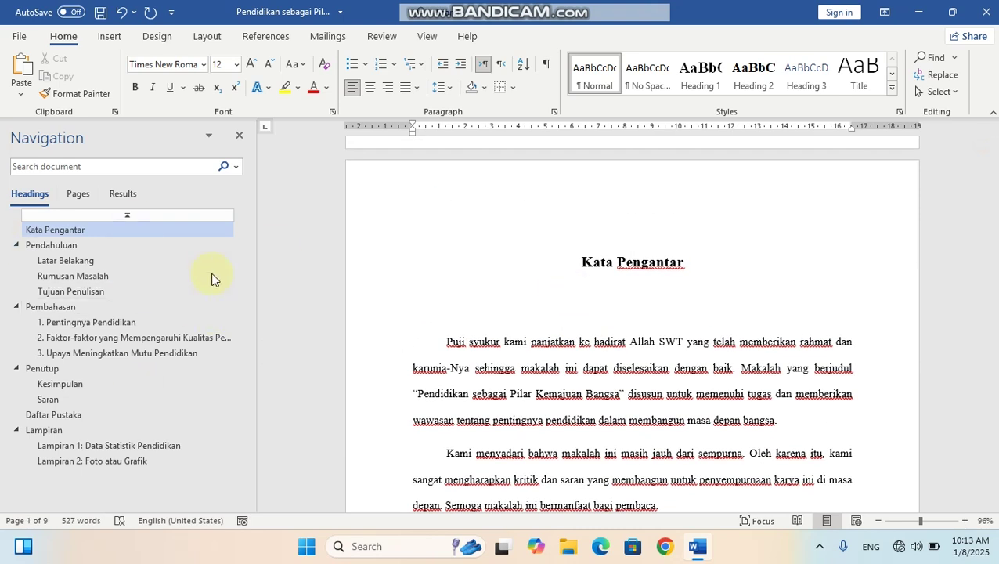
left_click(34, 373)
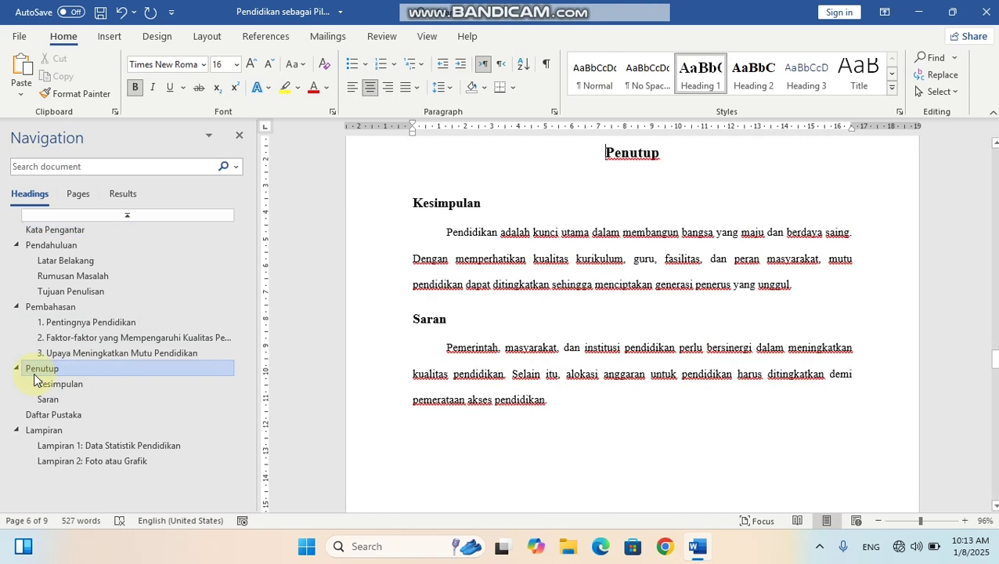
left_click(41, 313)
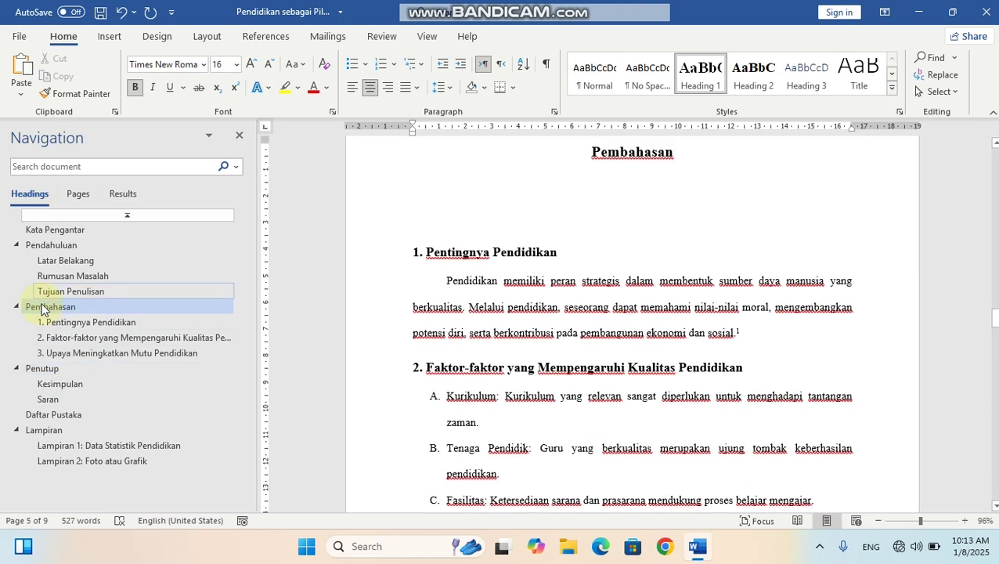
left_click(53, 413)
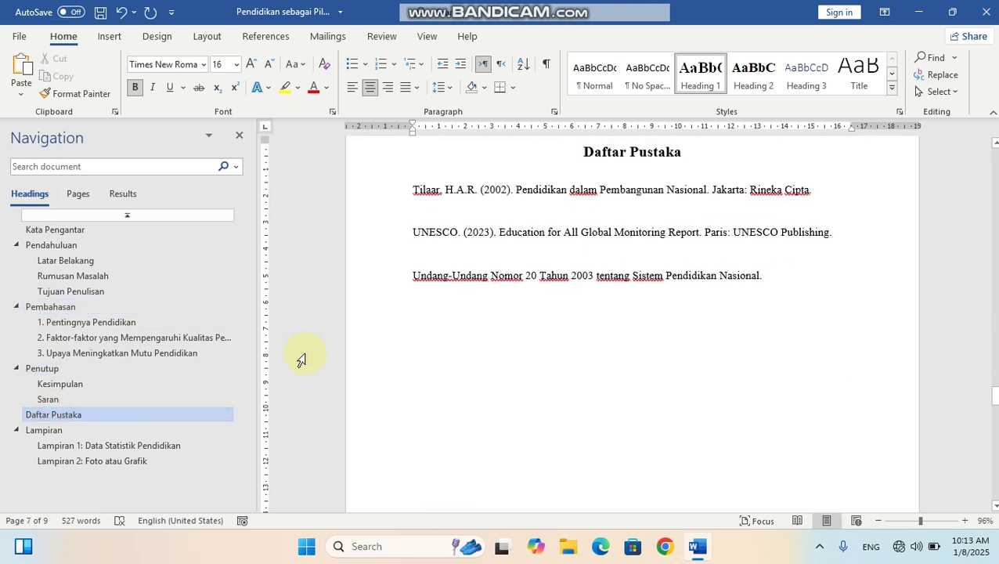
Step: Save the finished paper under its existing file name
scroll(580, 338, "up", 7)
scroll(561, 332, "up", 3)
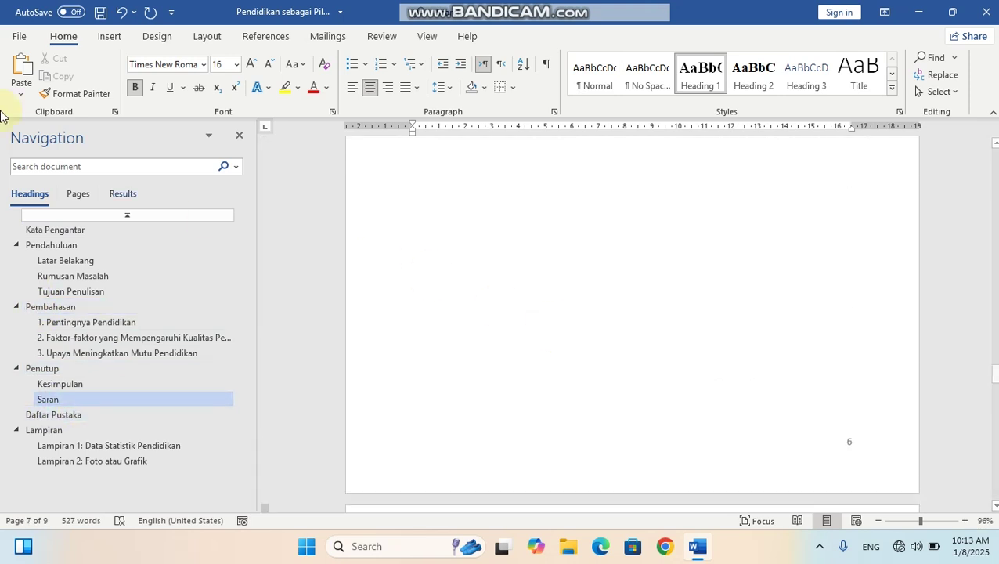
left_click(19, 36)
left_click(43, 204)
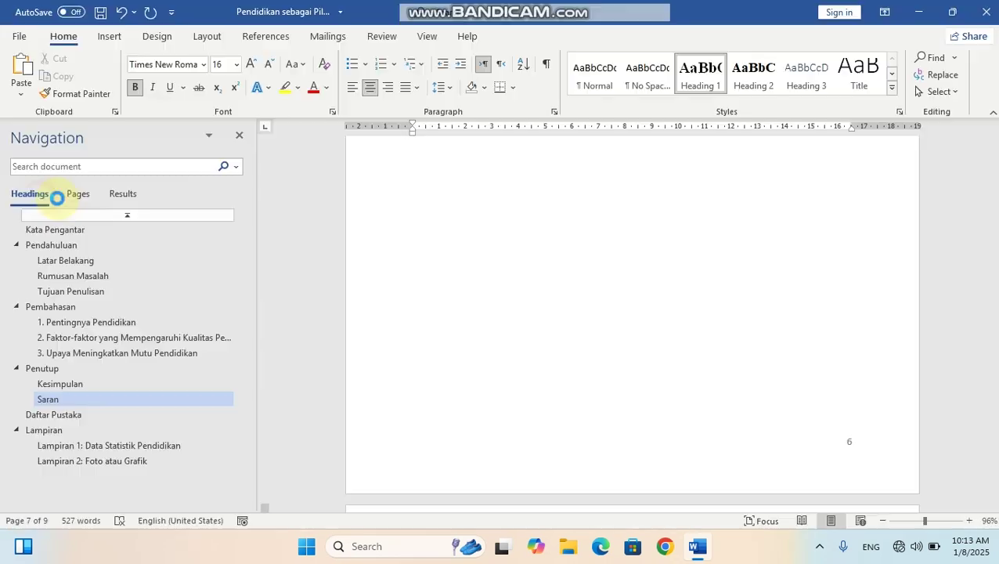
Step: Go back to the cover page, check the Aturan Pembuatan Makalah slide in PowerPoint, and return to the Word document
left_click_drag(996, 367, 995, 311)
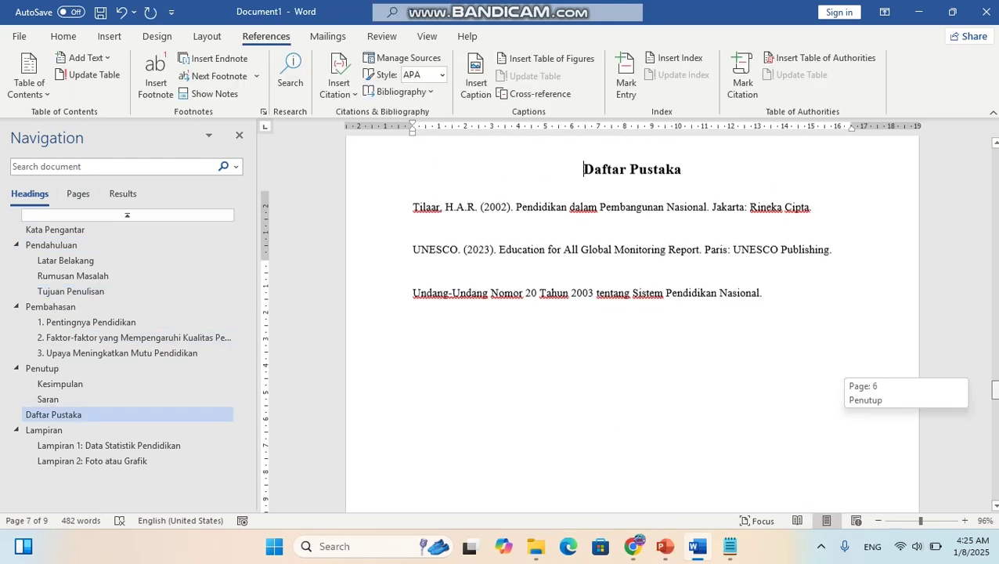
left_click_drag(994, 439, 994, 155)
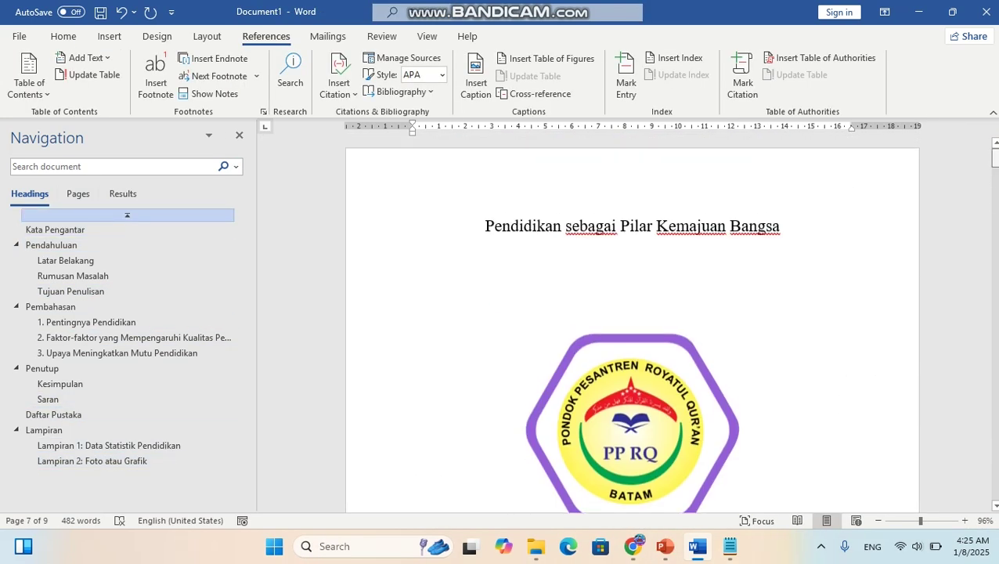
key("alt+Tab")
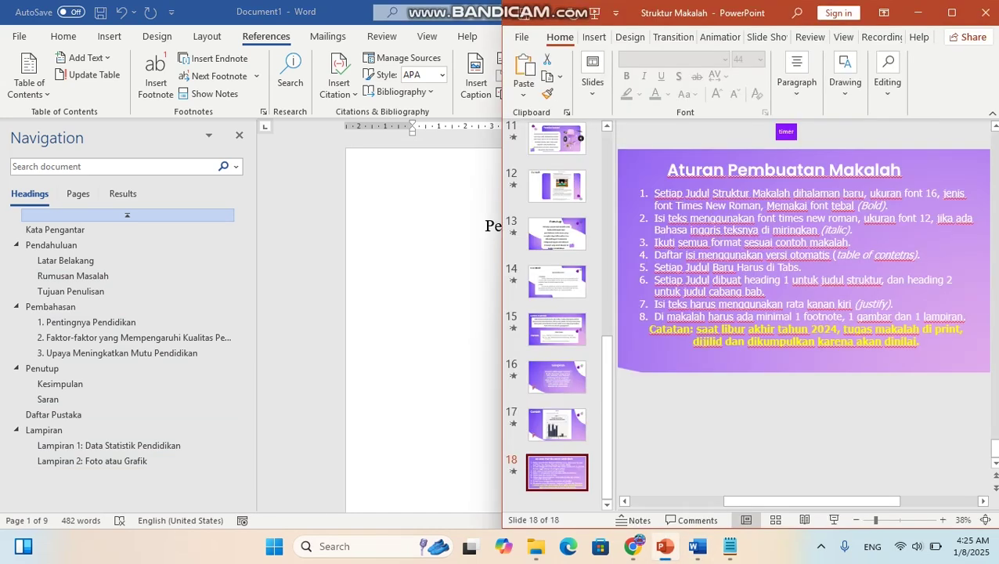
key("alt+Tab")
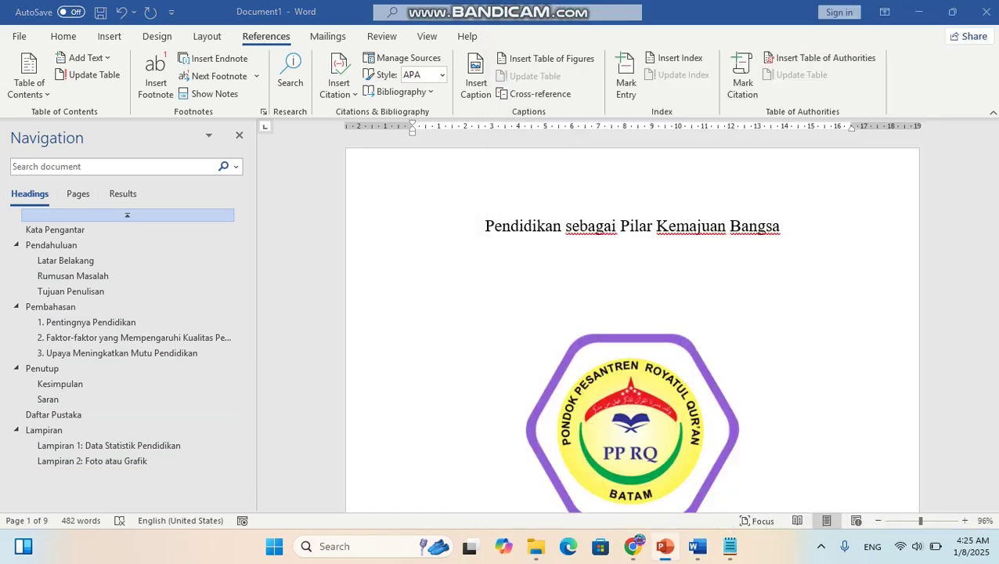